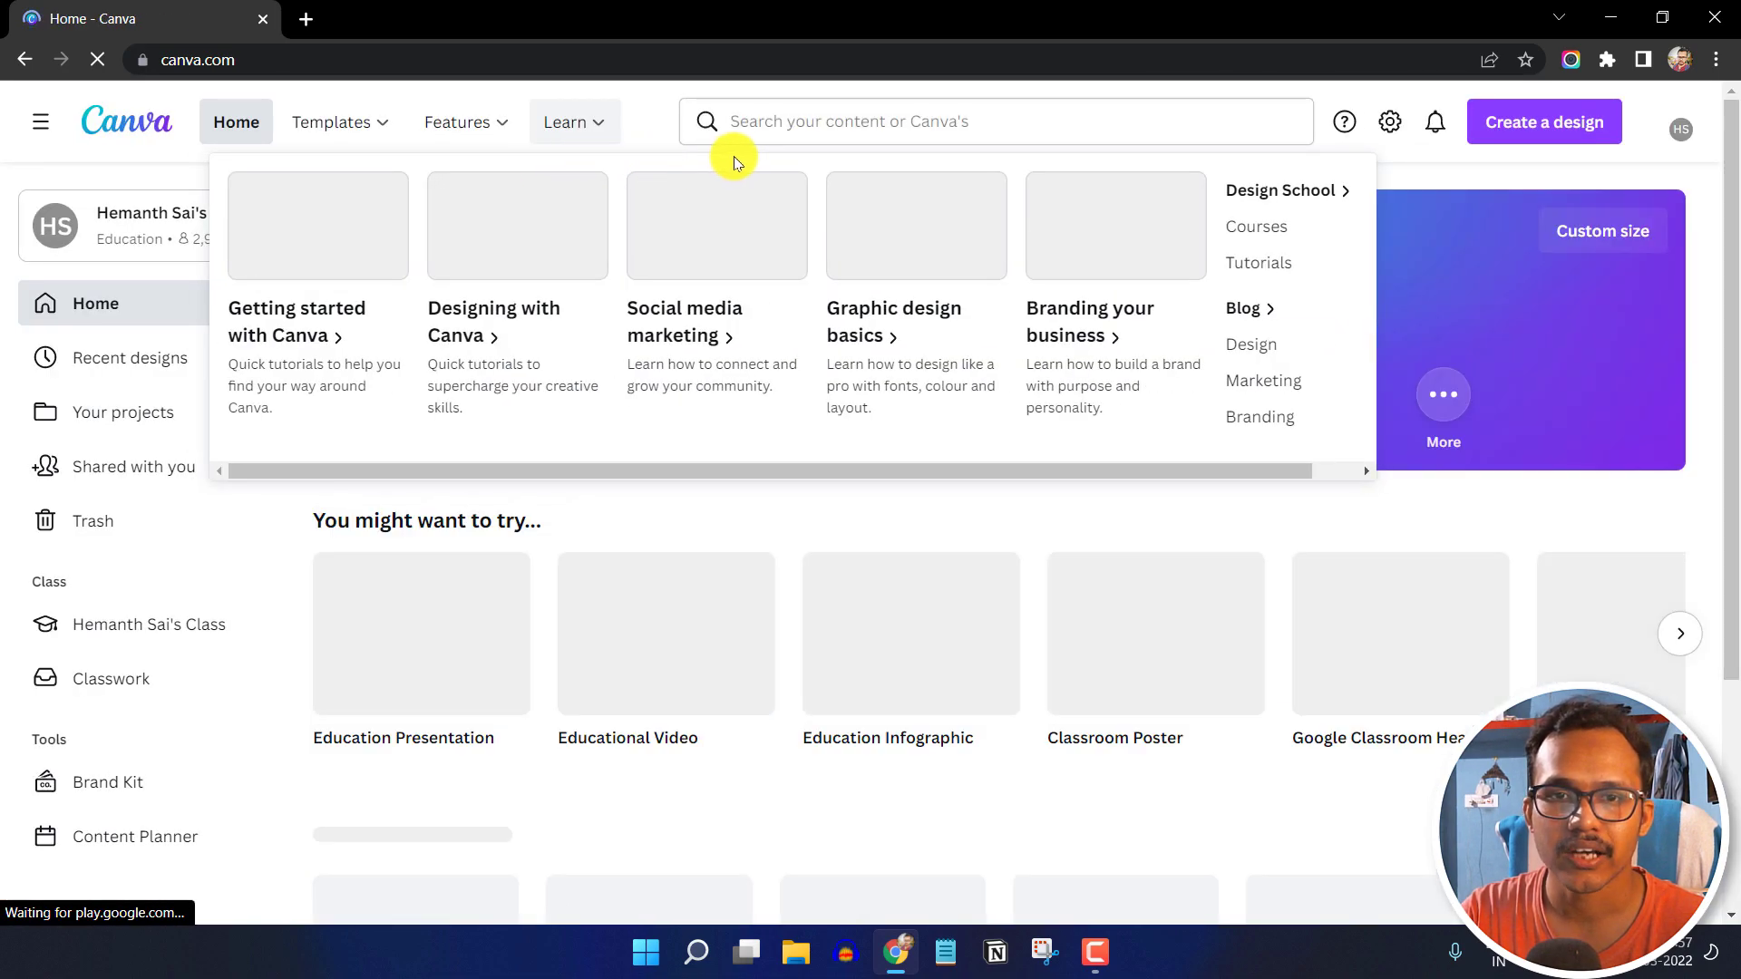
Create a new custom-size design of 1920 × 1080 px
click(1554, 135)
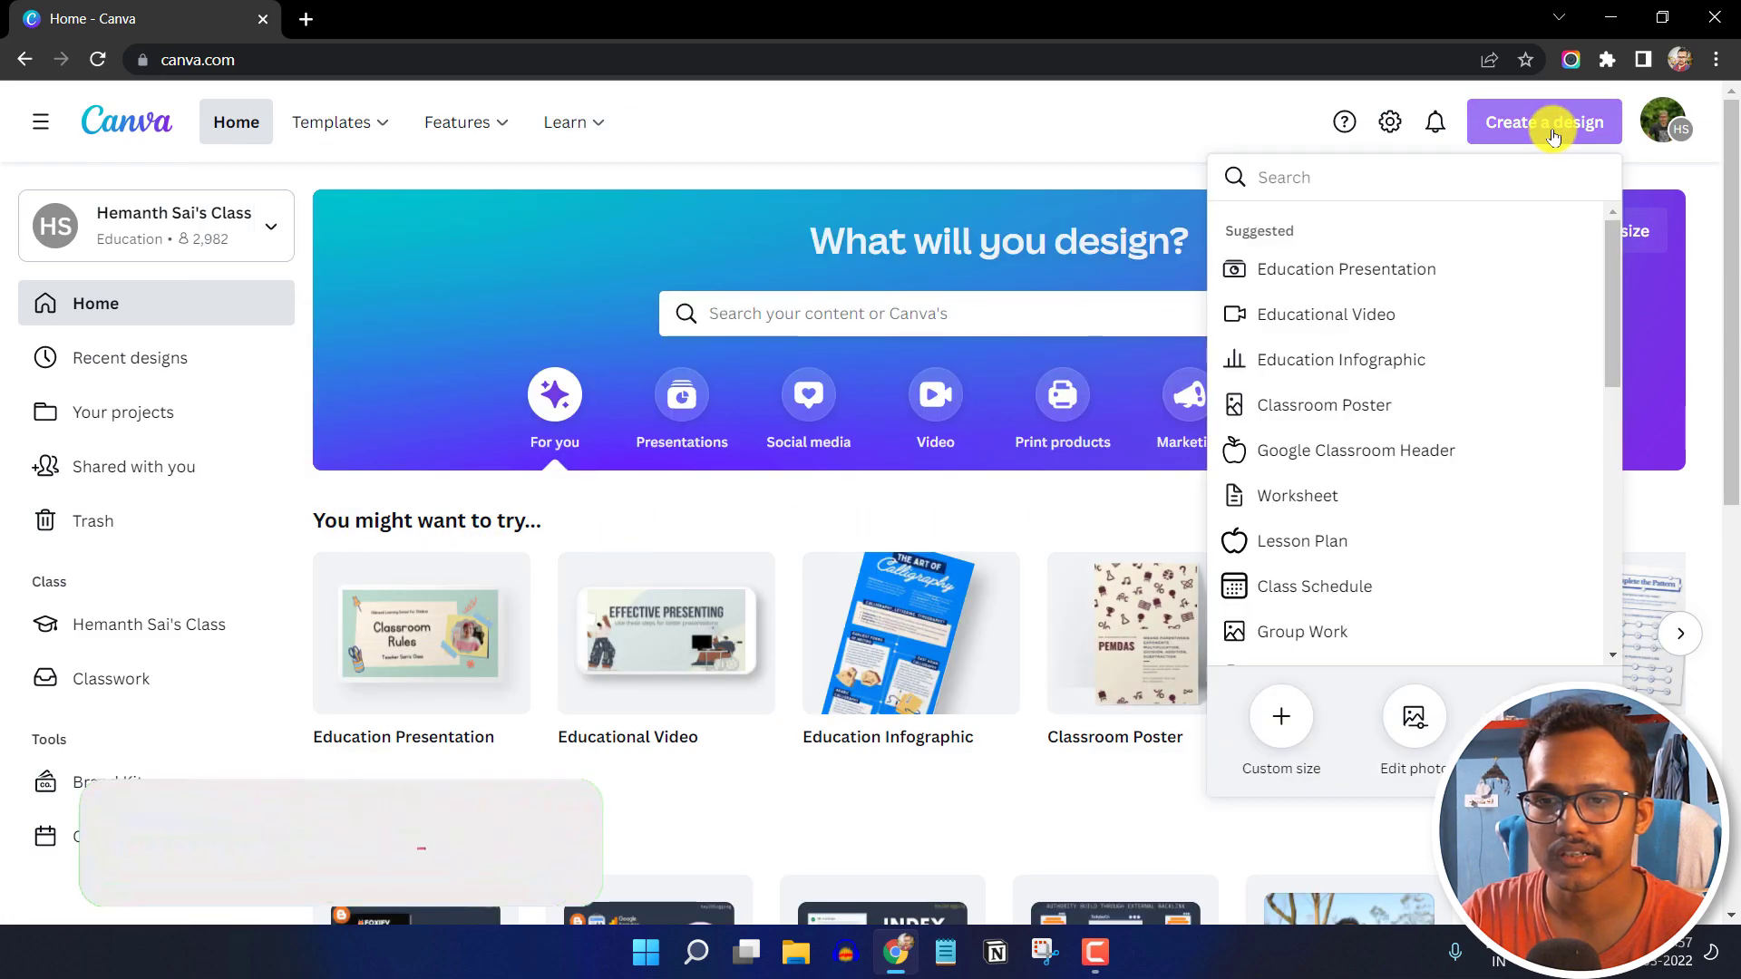
click(1285, 716)
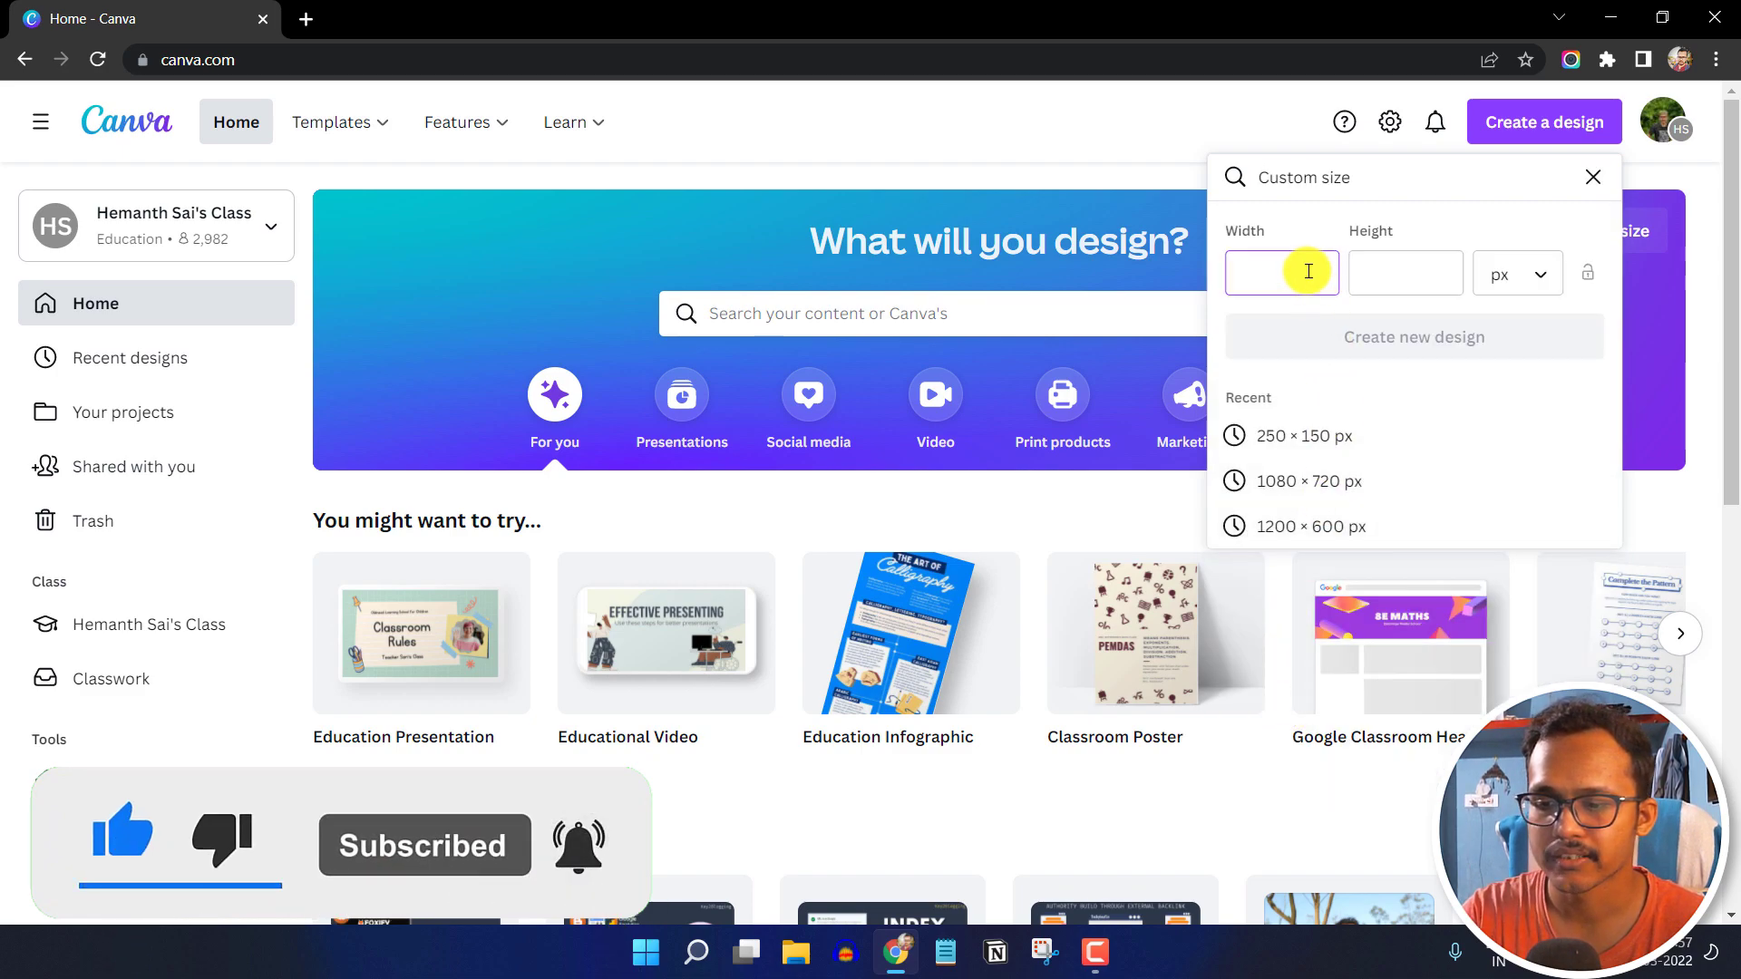
text(1920)
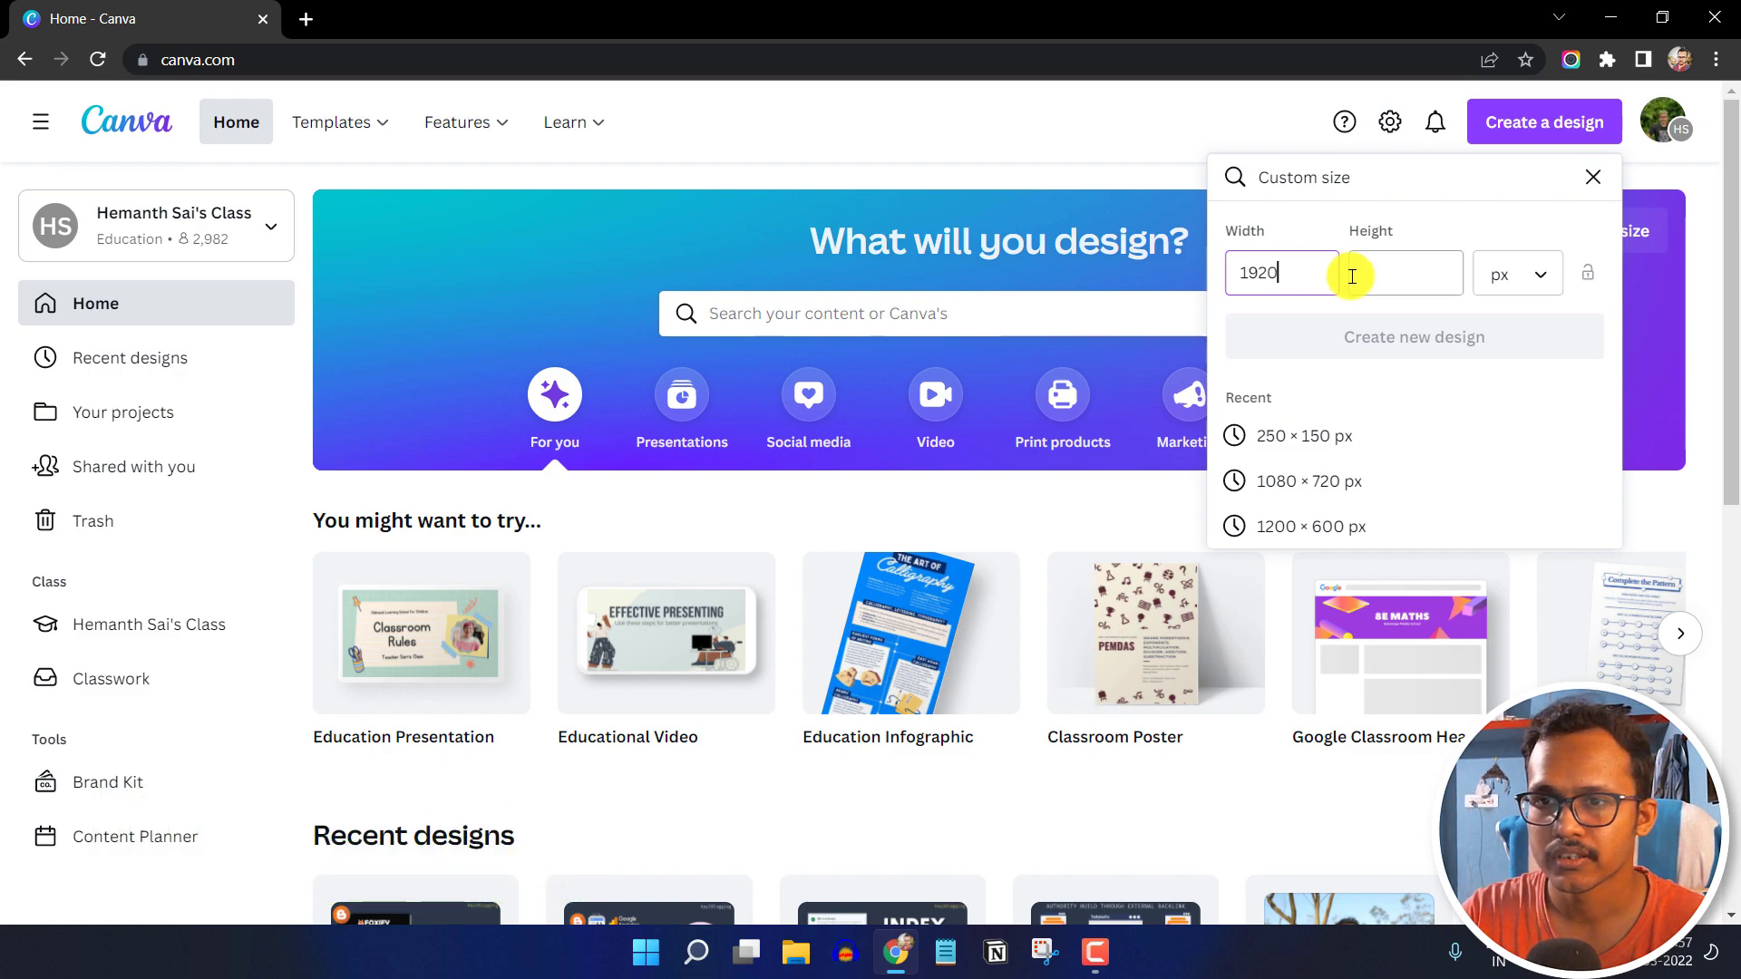
click(1351, 276)
text(1080)
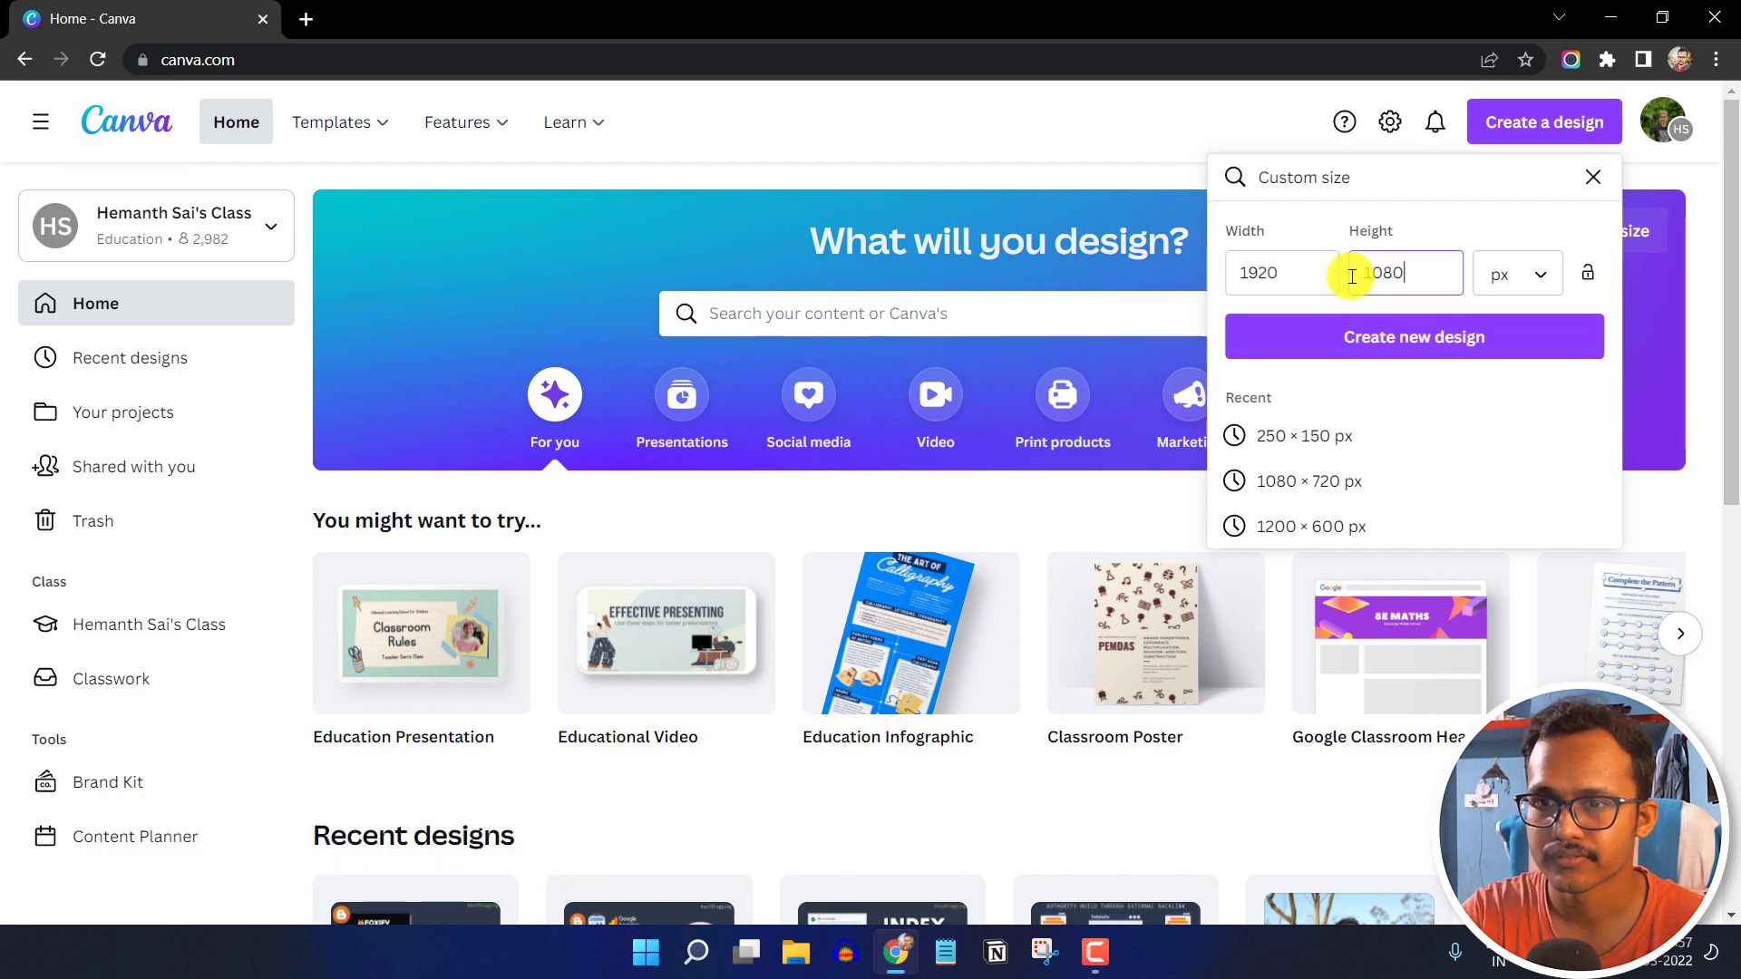
click(1532, 277)
click(1536, 287)
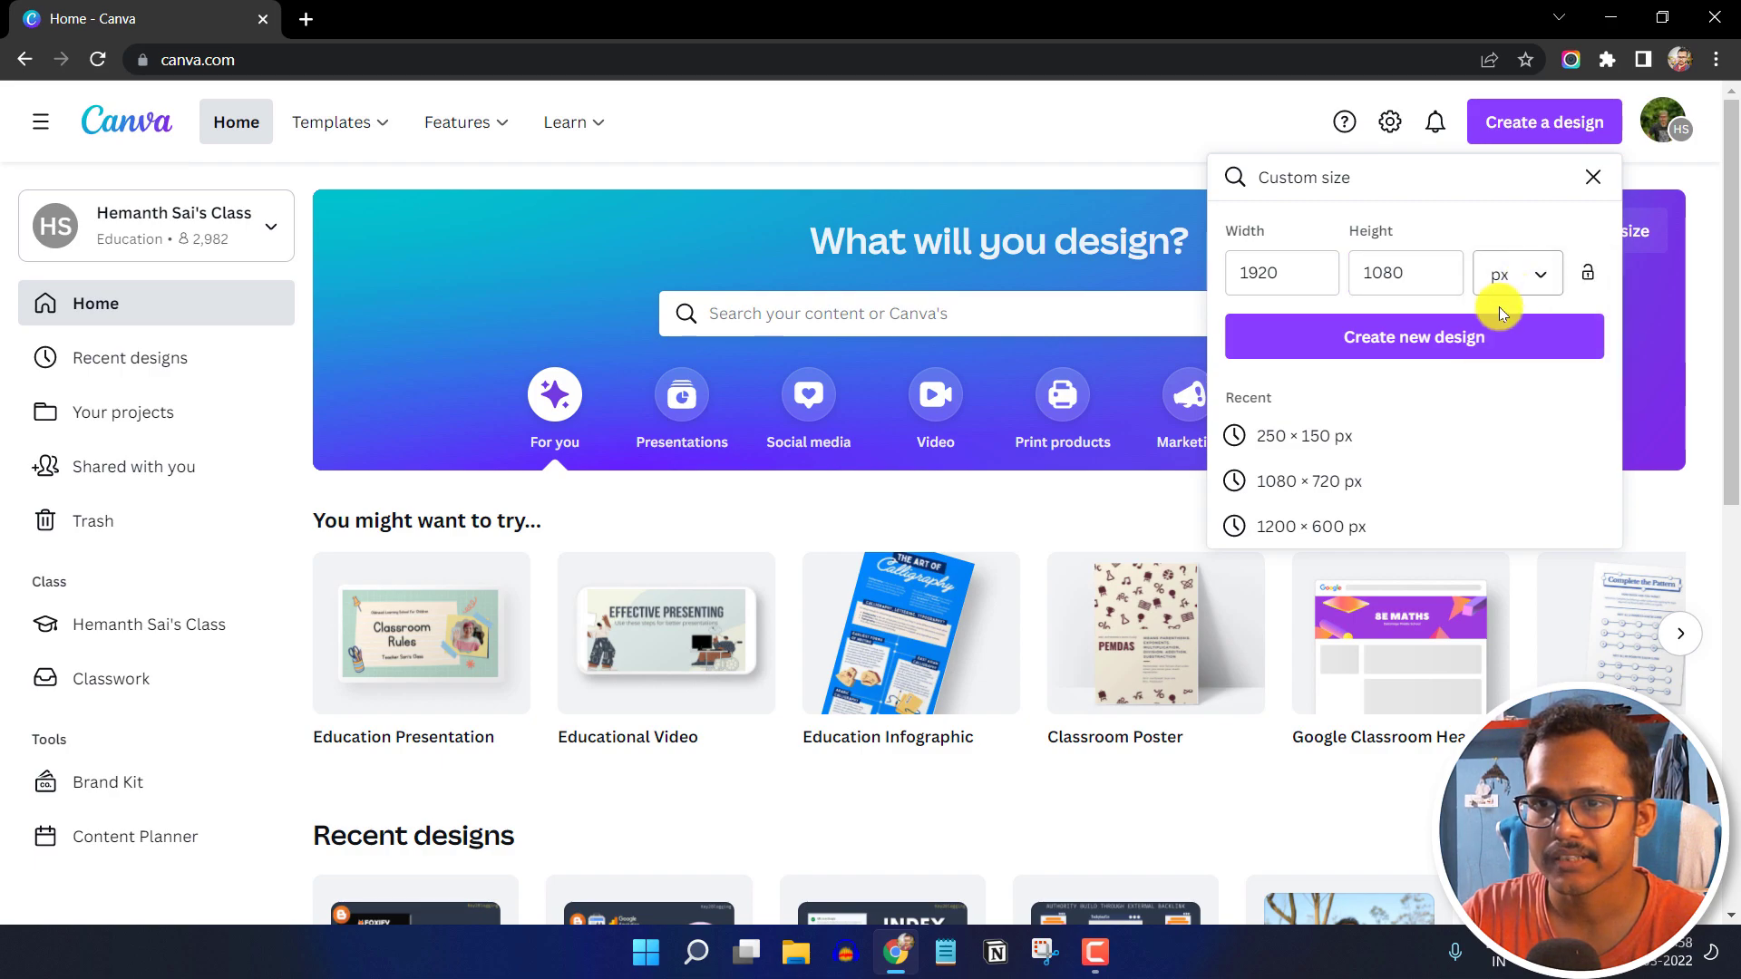
click(1443, 344)
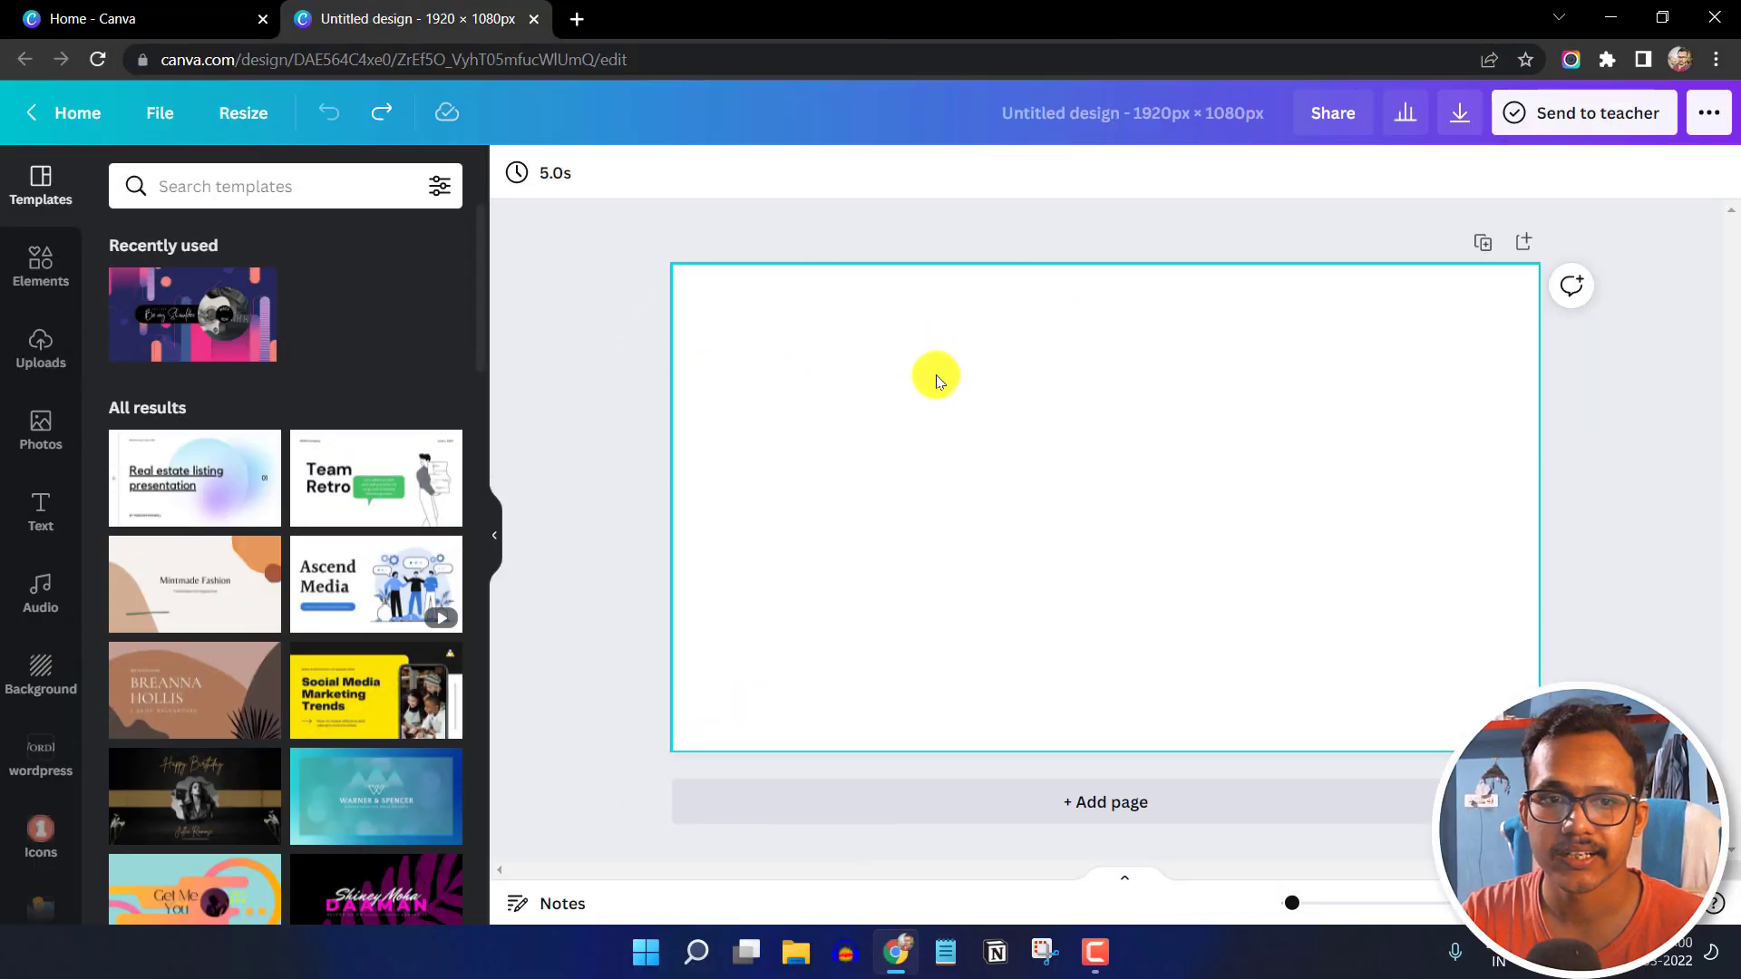
Apply the "Be my Shoulder" template and delete all its elements, keeping only the plain background
scroll(326, 526, down, 5)
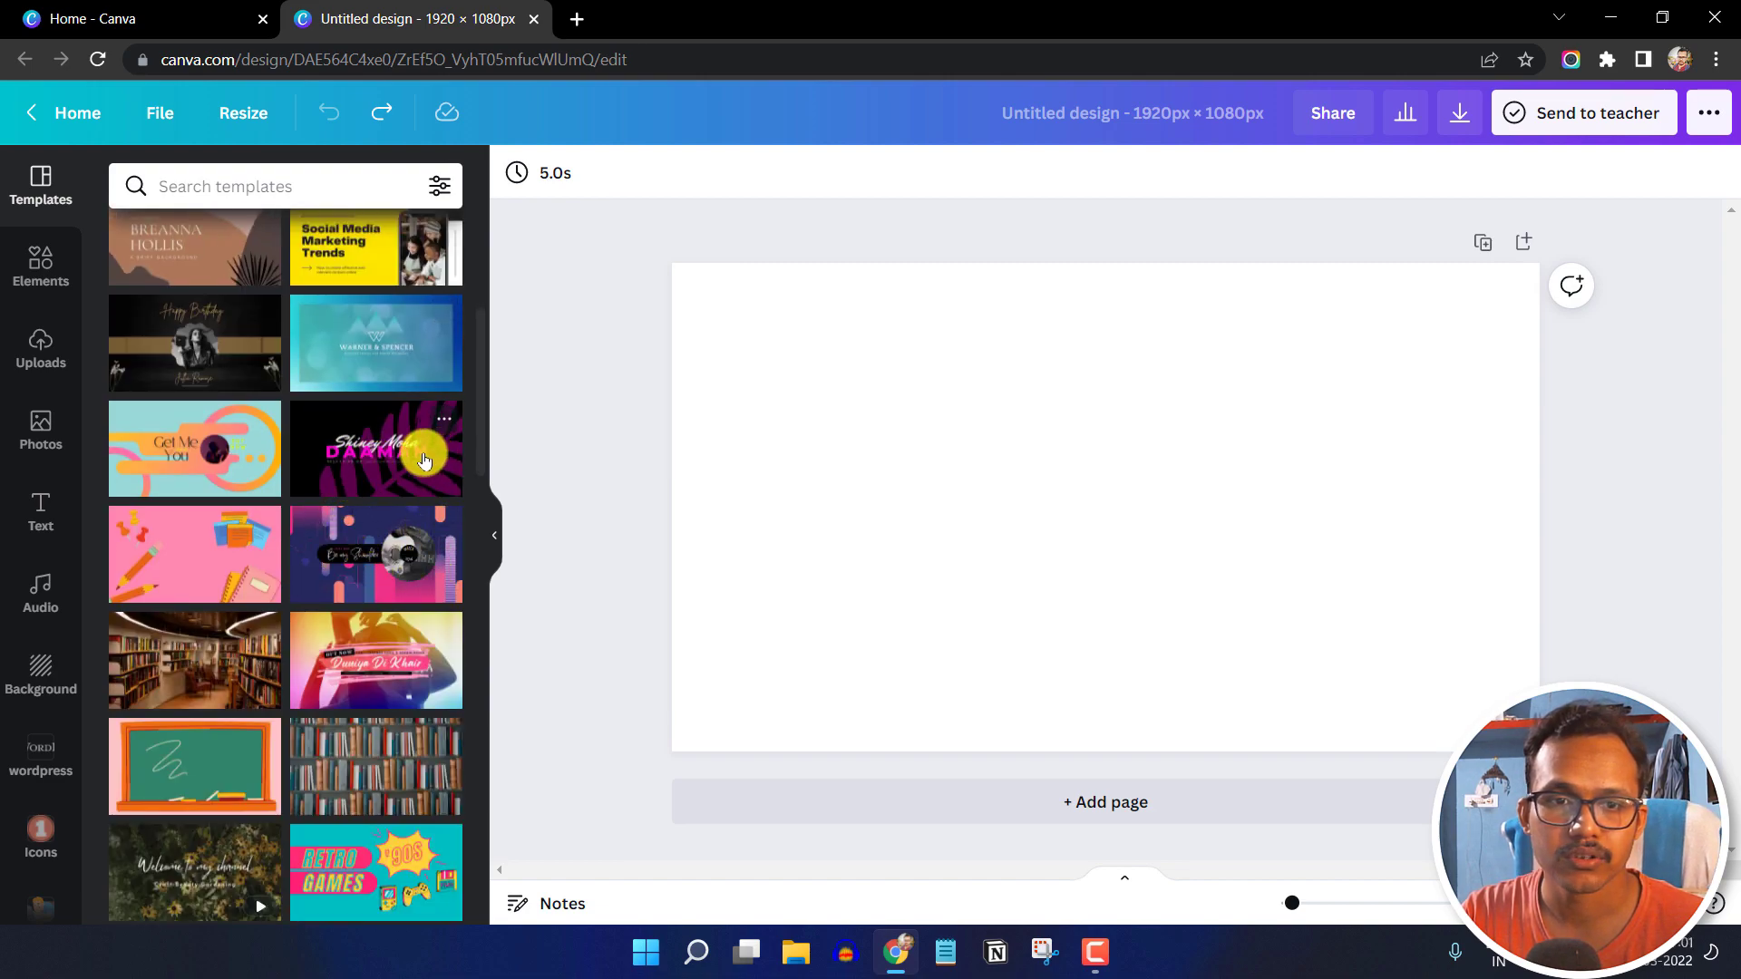
click(372, 453)
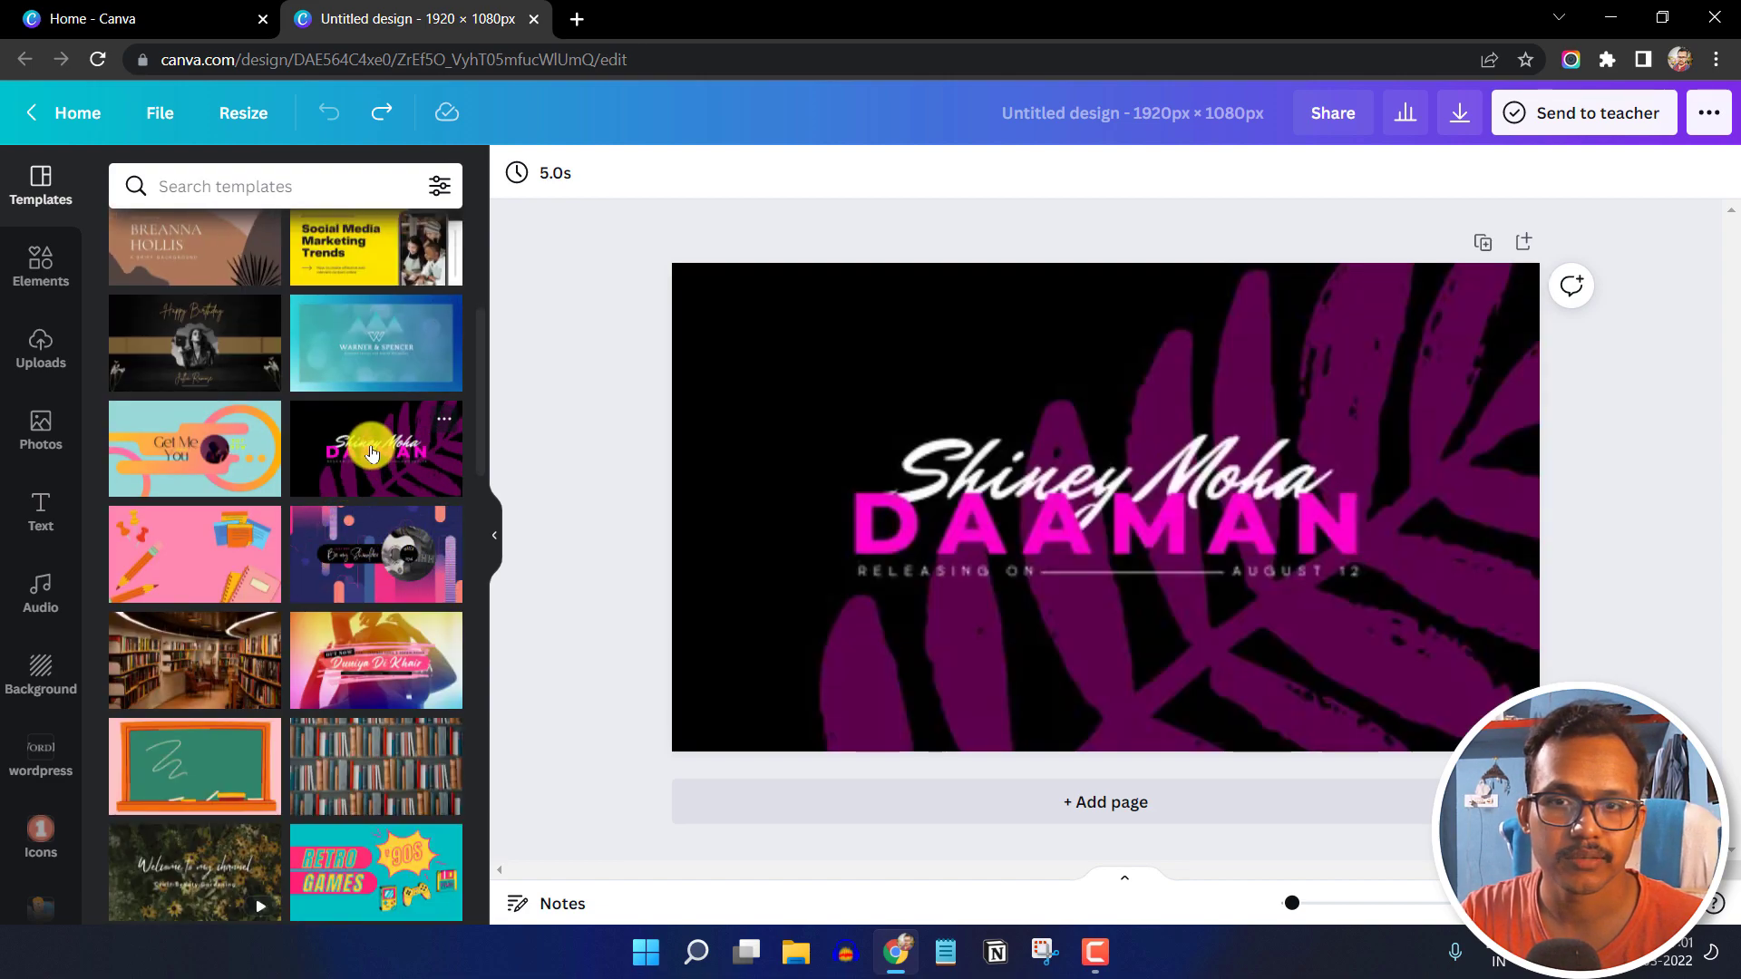
click(354, 546)
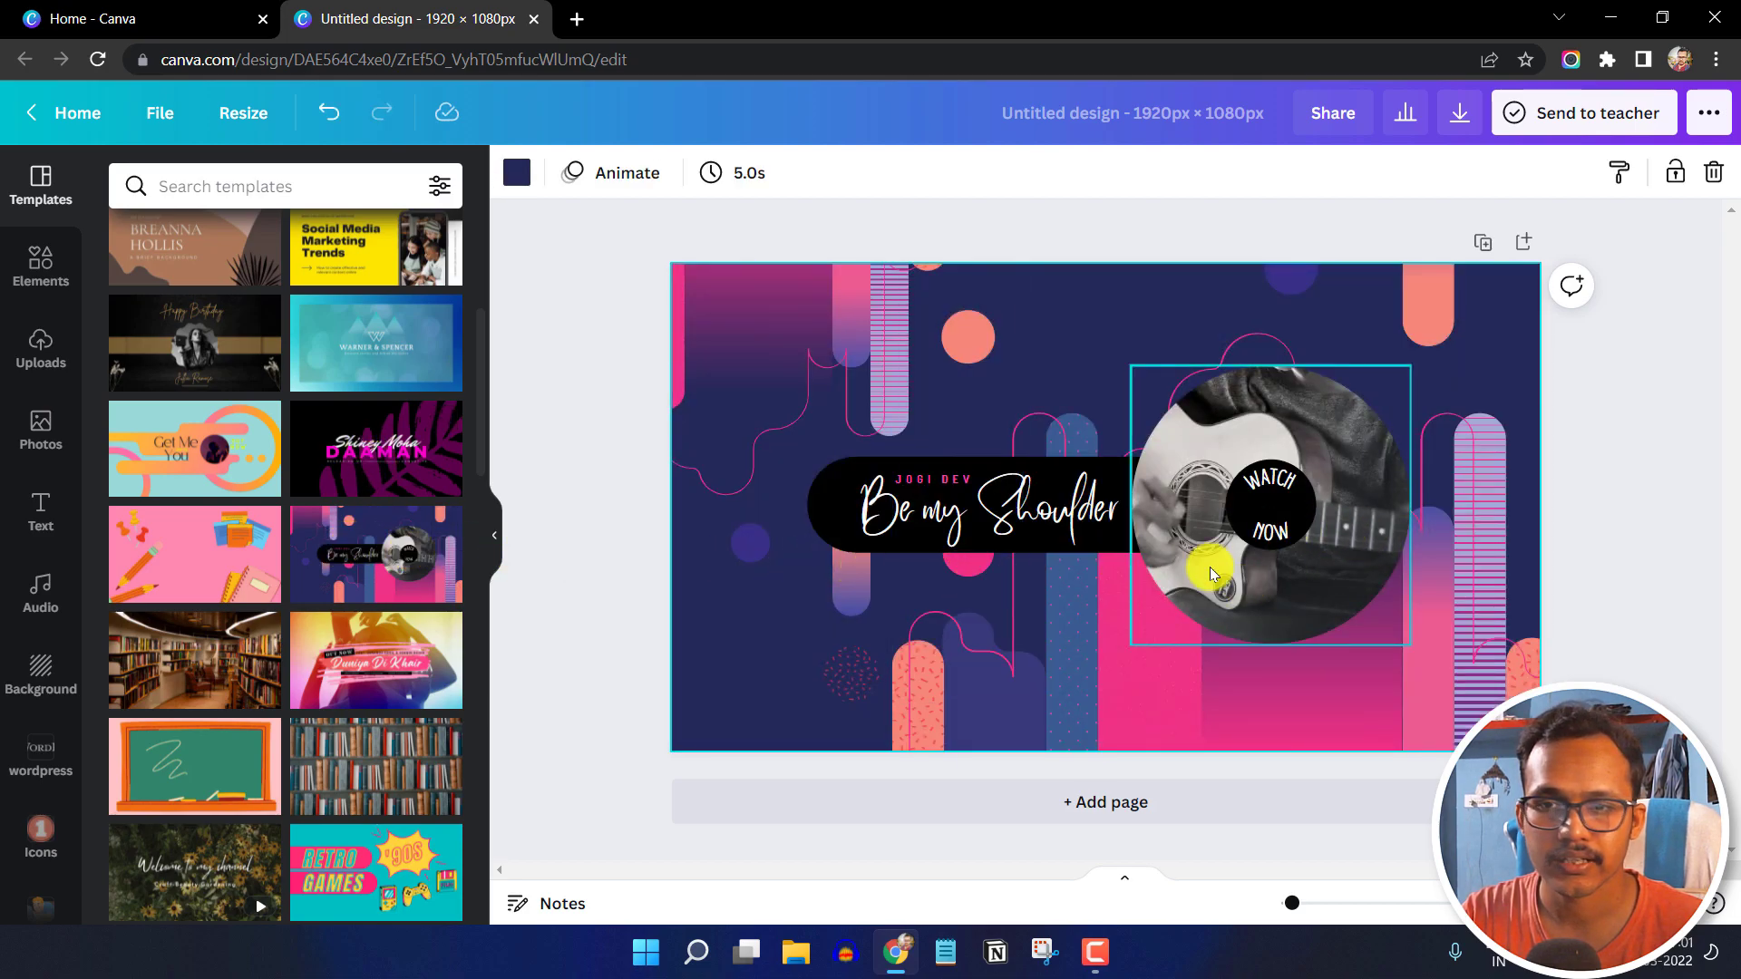
key(ctrl+a)
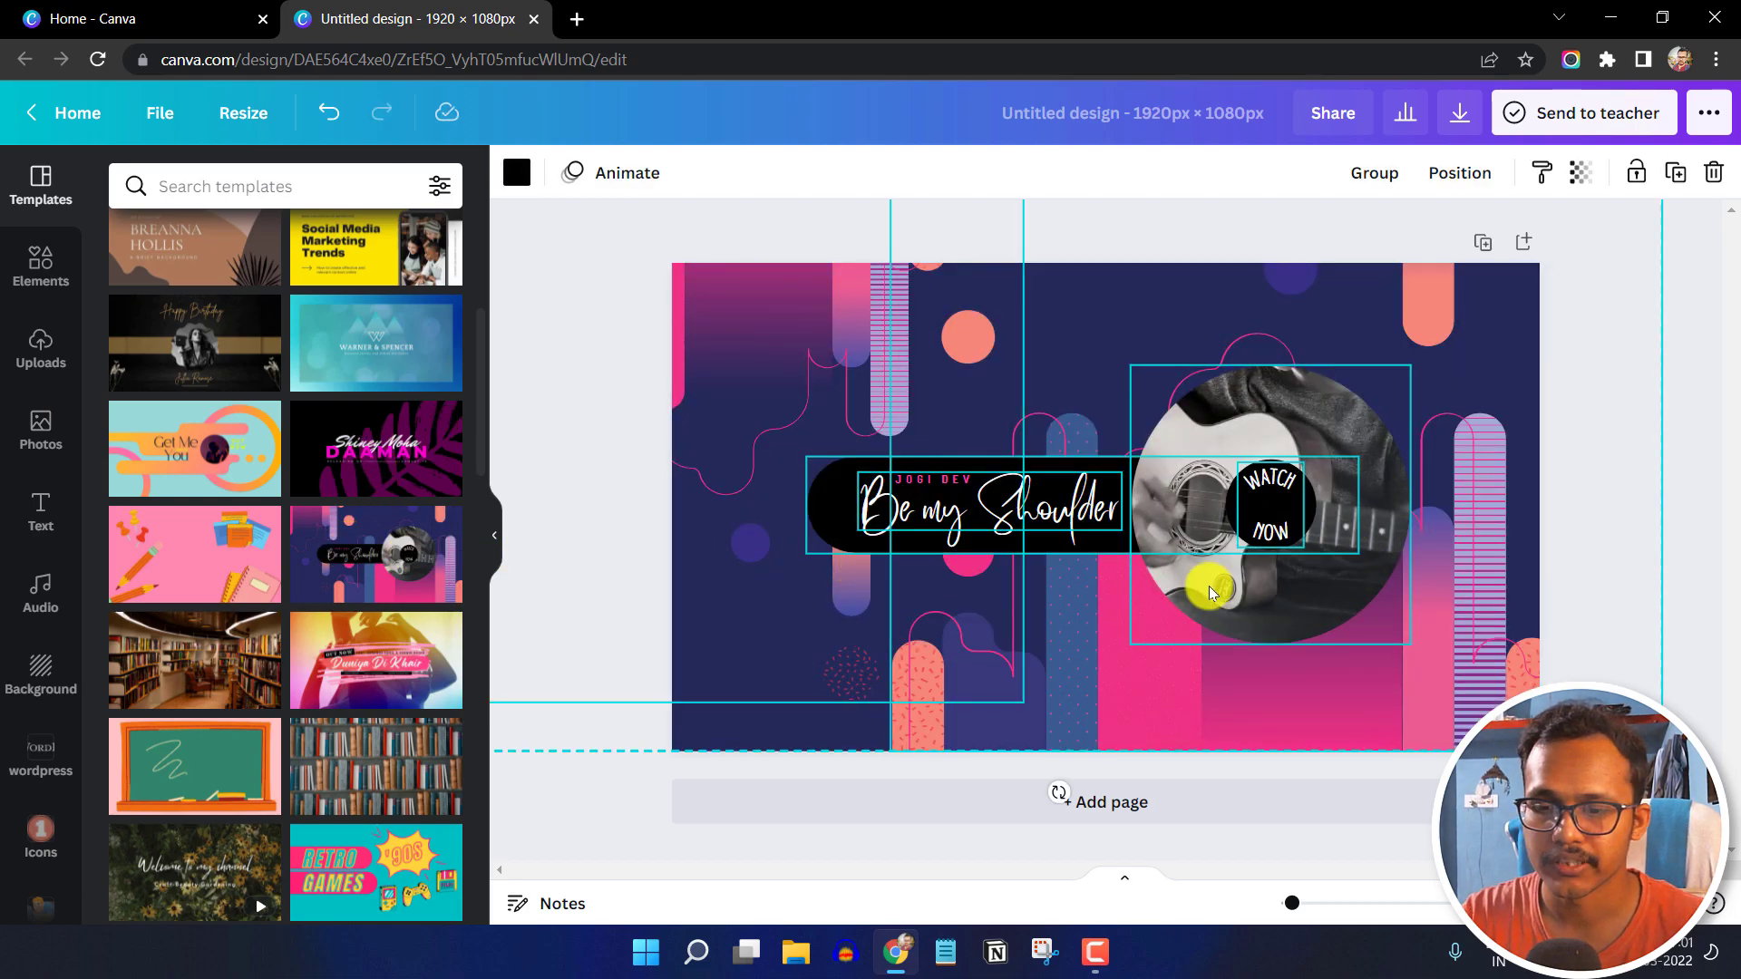
key(Delete)
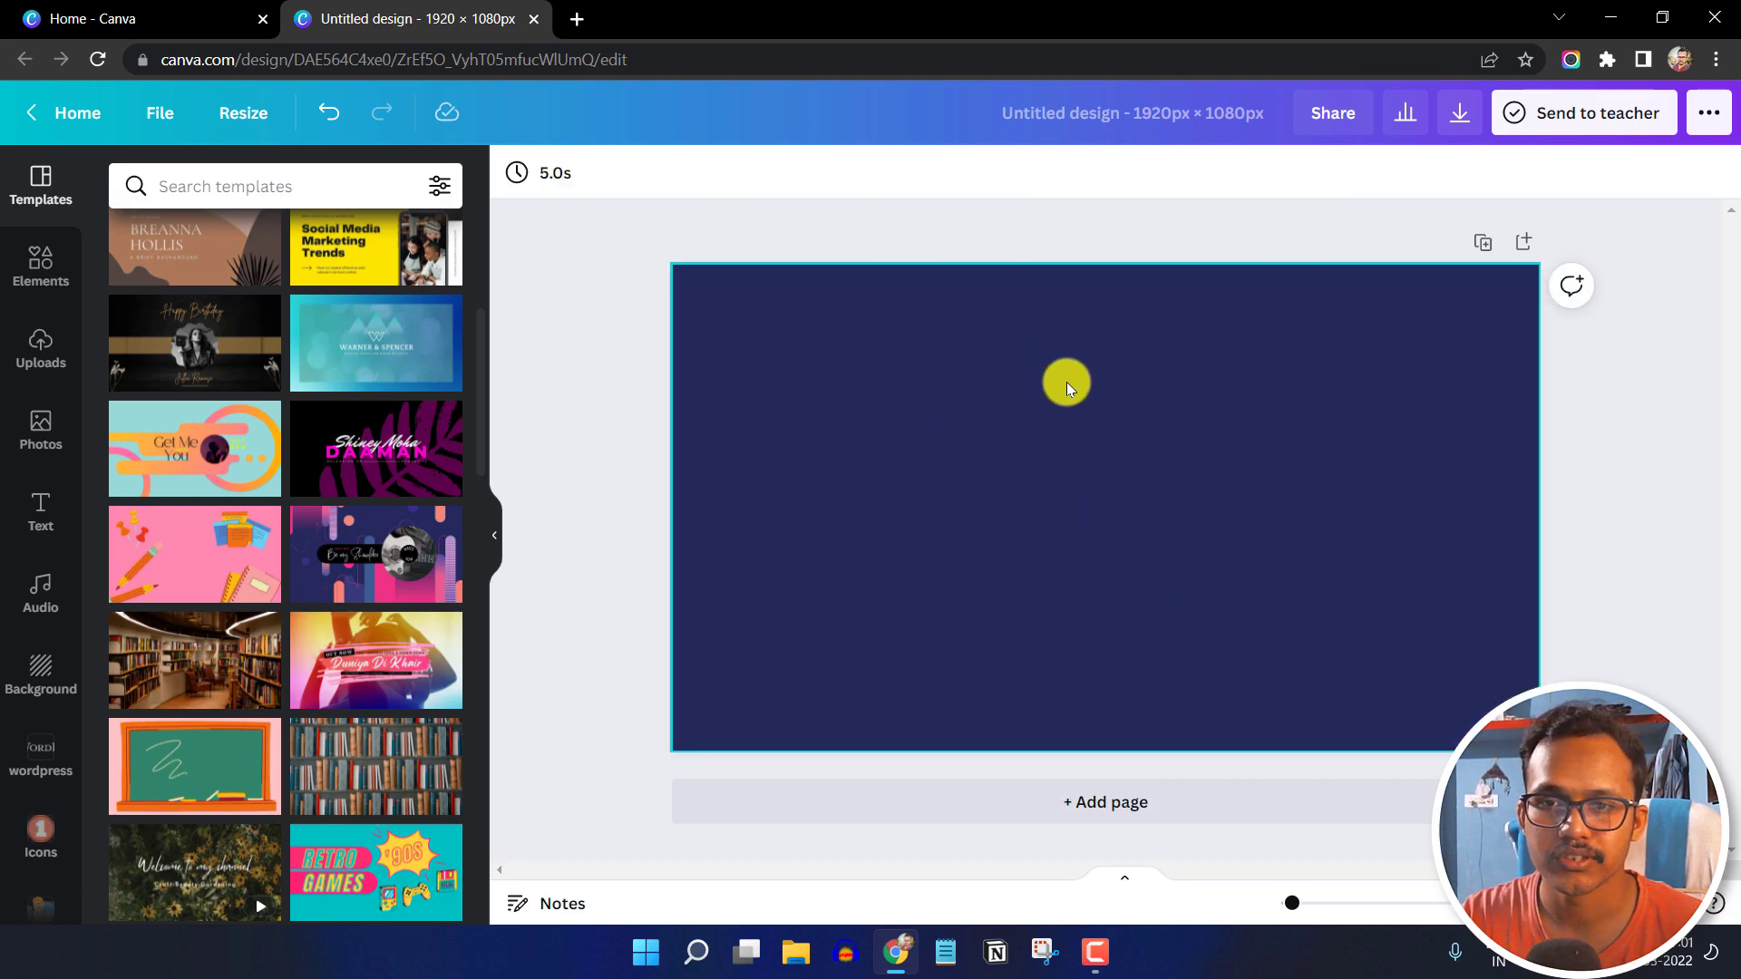
Try the default coral, pink and purple colours on the page background
click(977, 403)
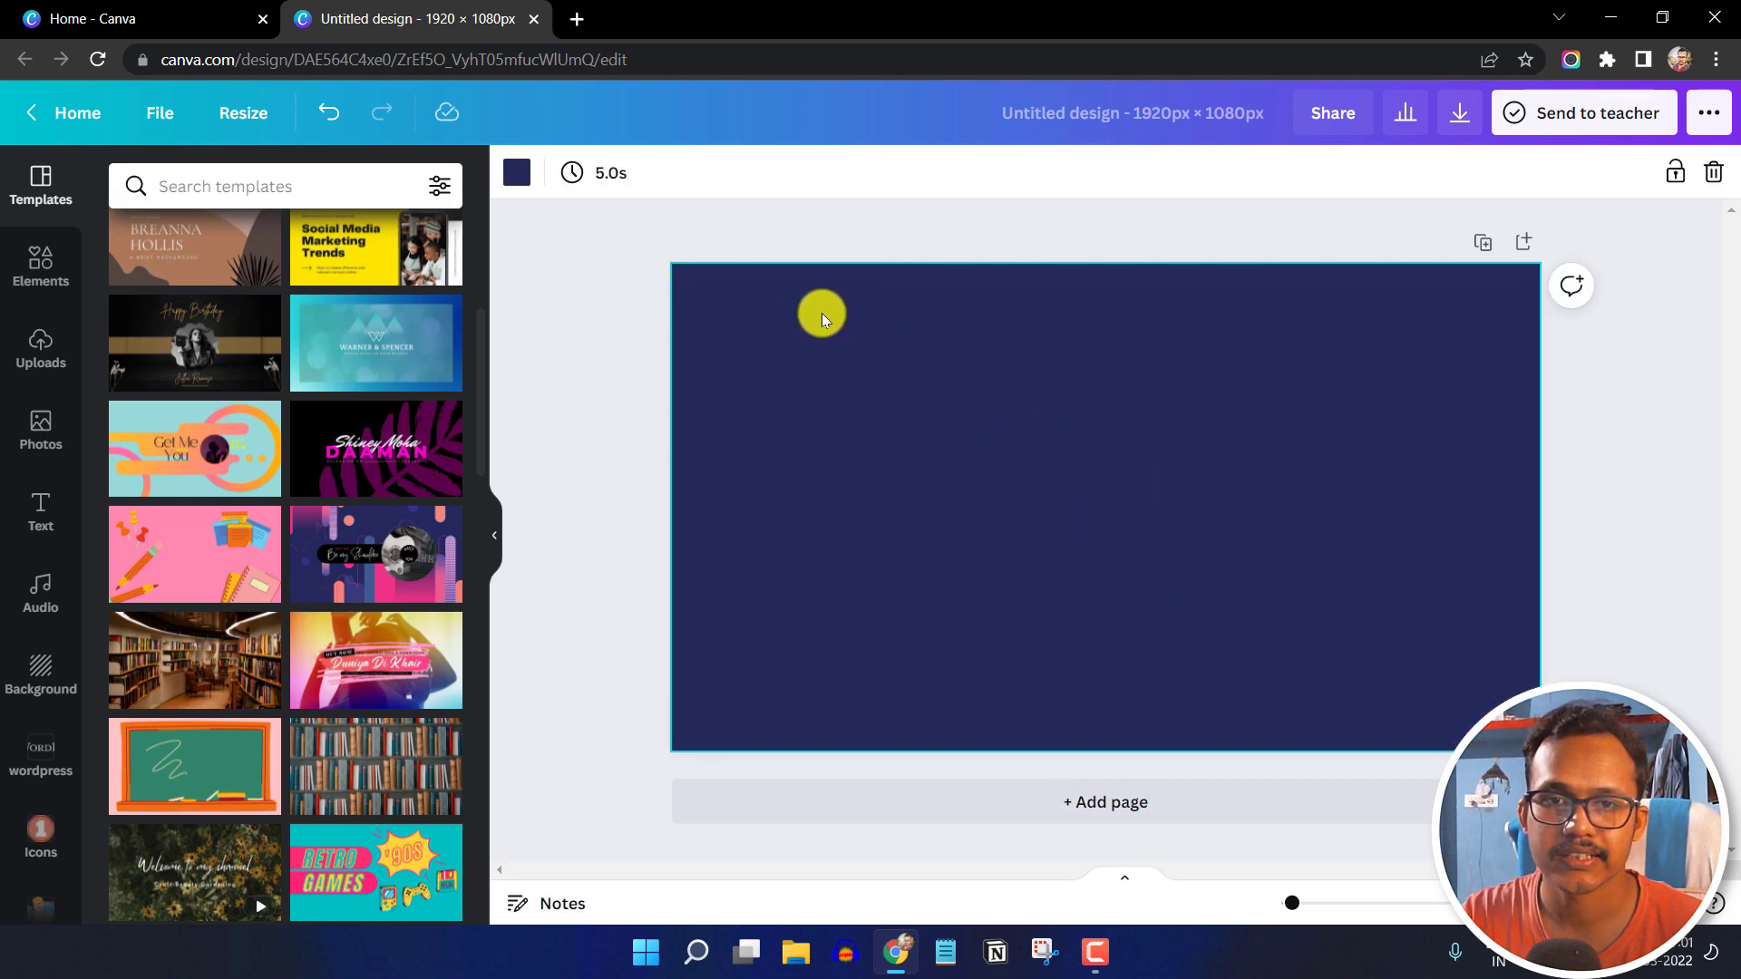
click(524, 175)
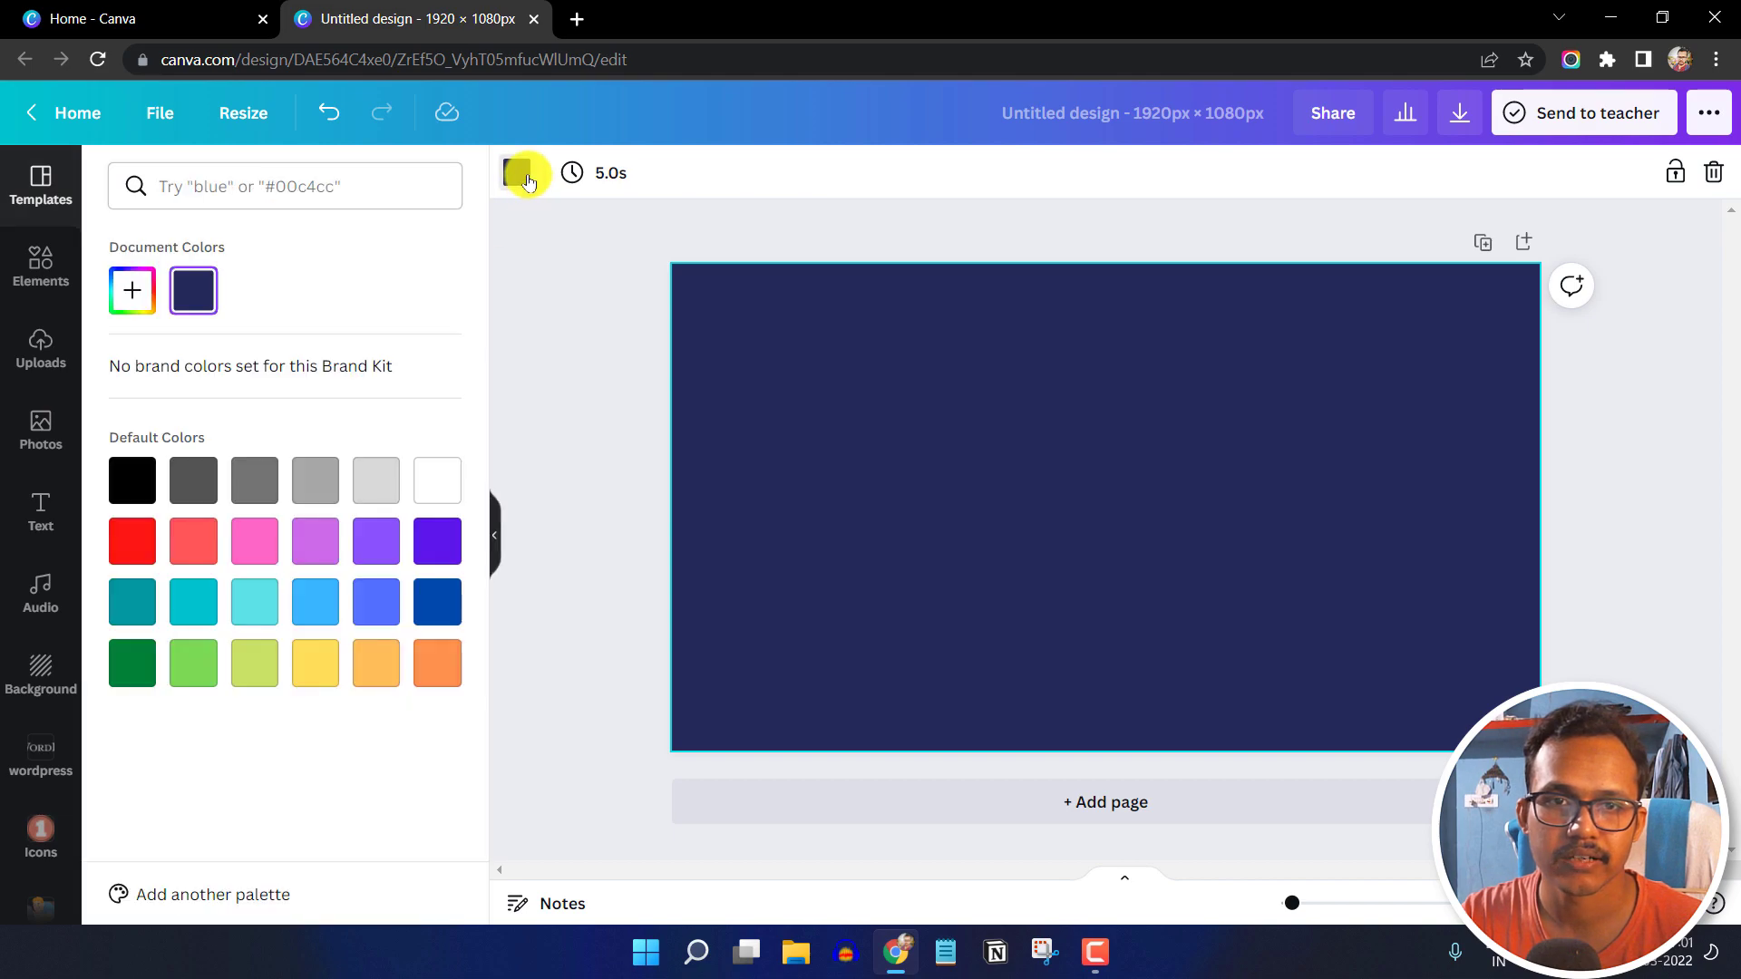
click(195, 542)
click(239, 544)
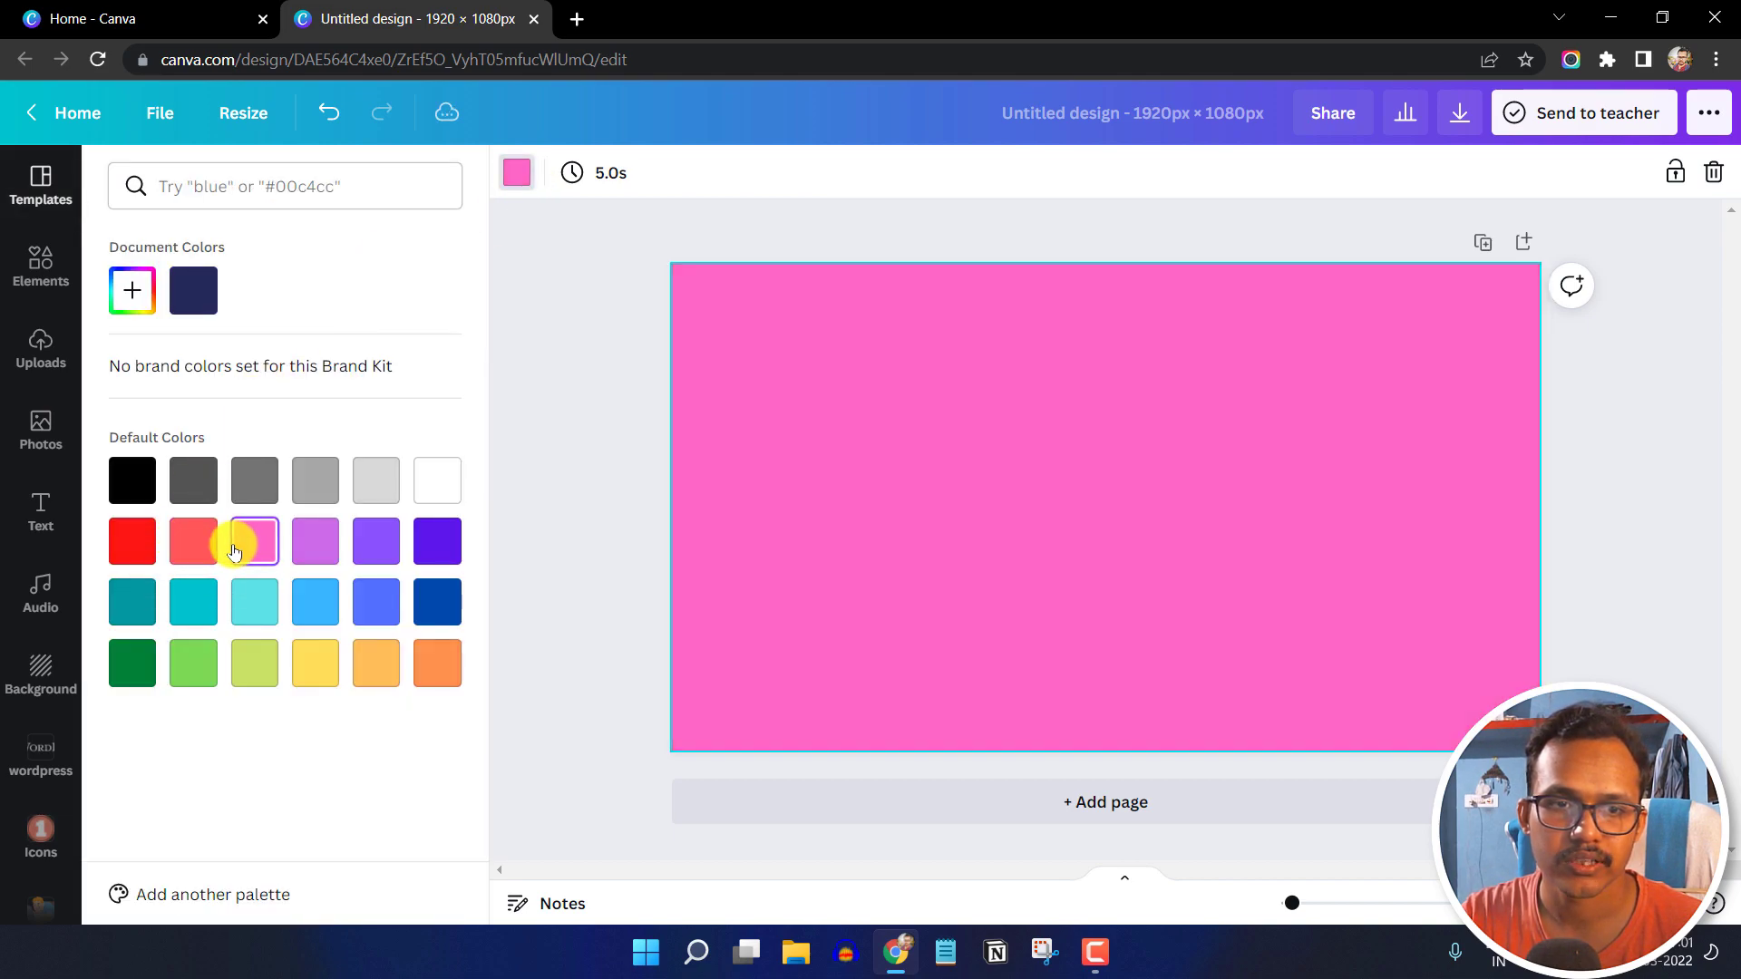
click(374, 544)
Search the colours for "sky" and try the bright blue and dark blue of the Sky Balloons palette on the background
click(228, 193)
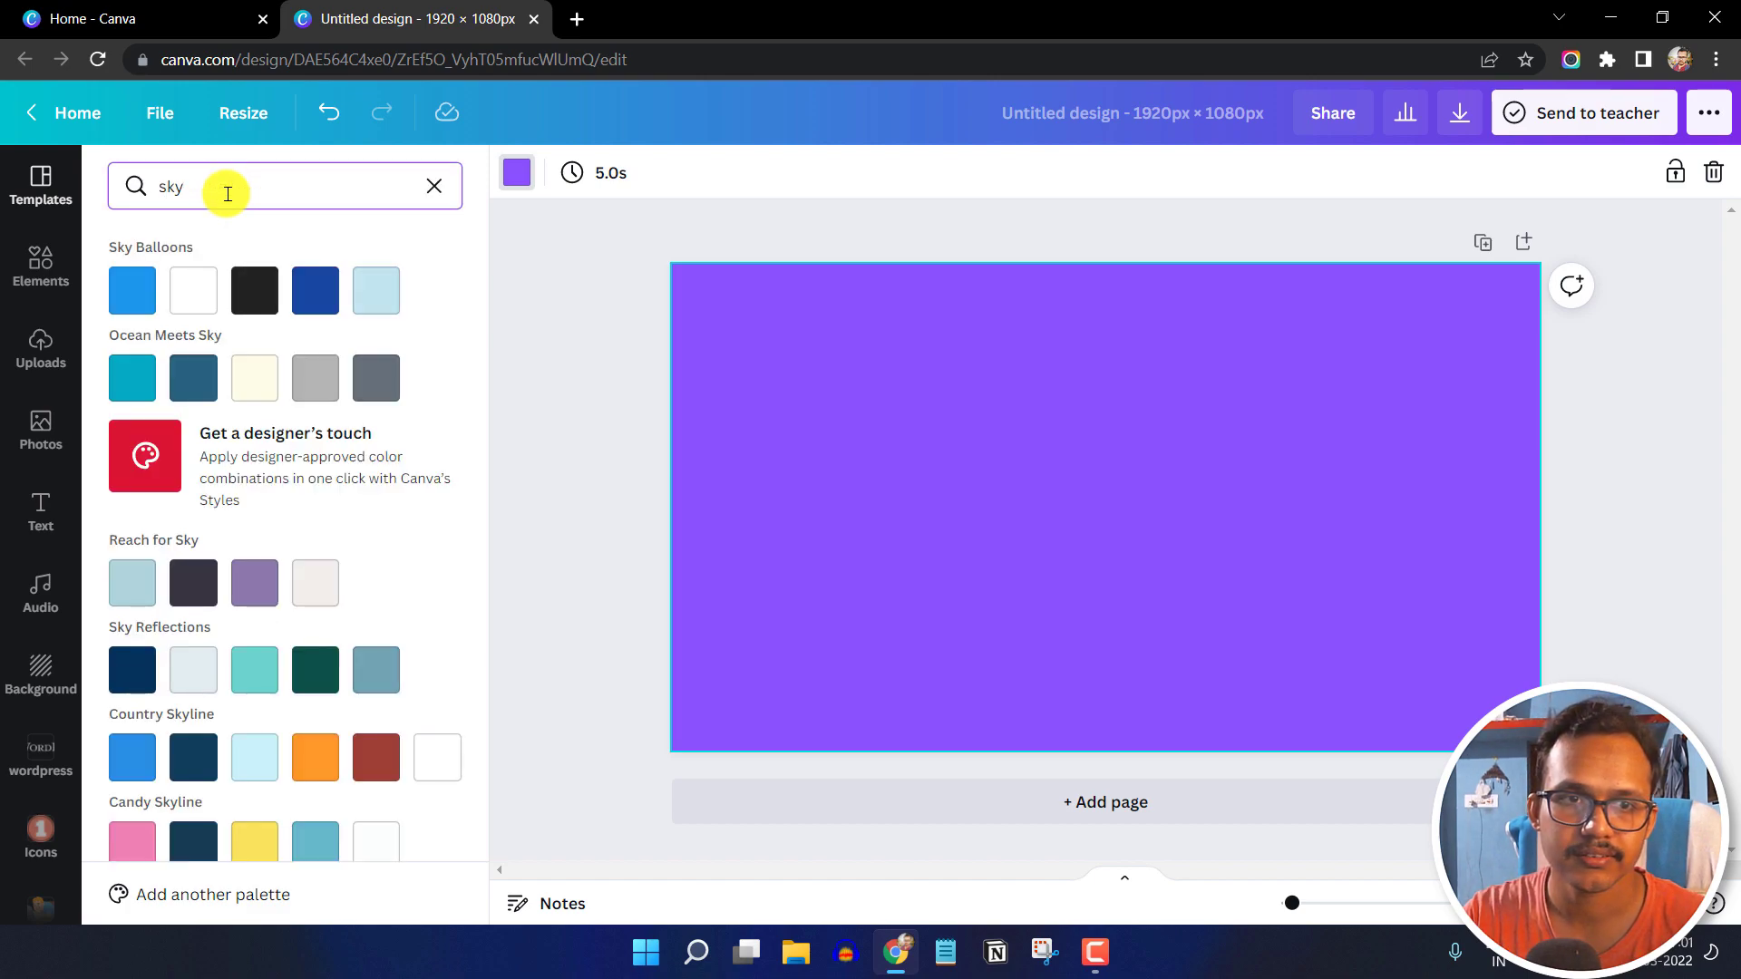
click(142, 294)
click(316, 291)
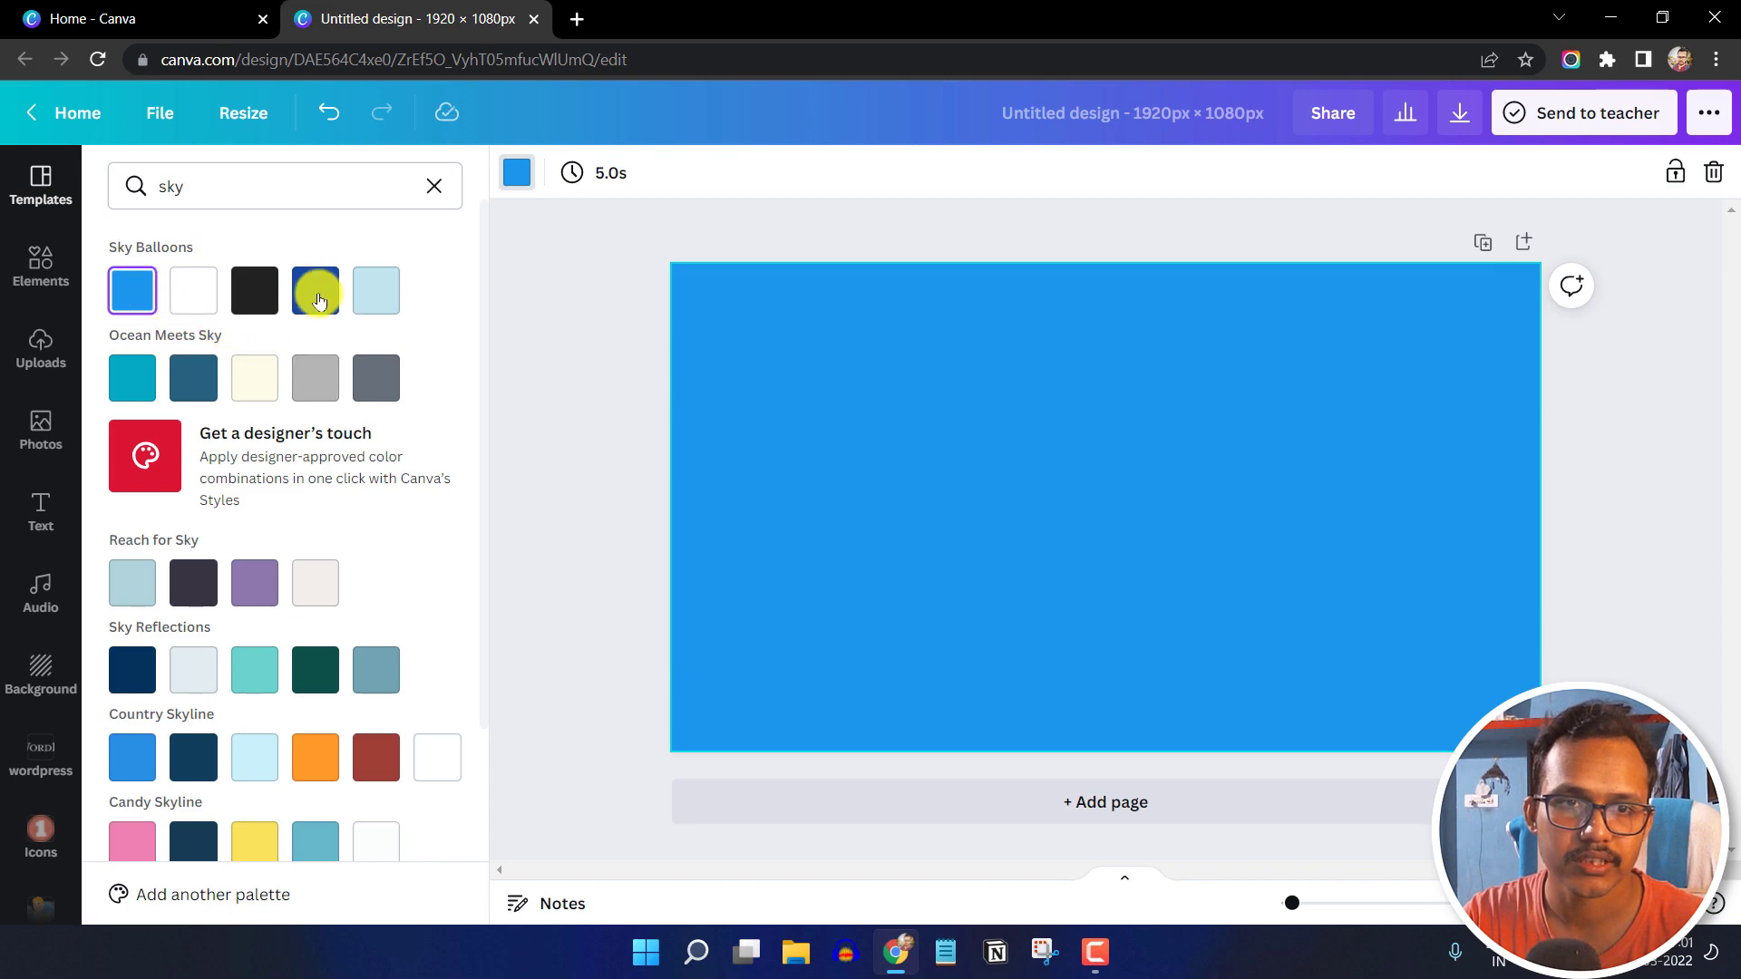
Search the colours for "red" and try reds from the Red Beanie Practise Activity, Raspberry Treat and Trees in Bloom palettes on the background
double_click(253, 188)
key(BackSpace)
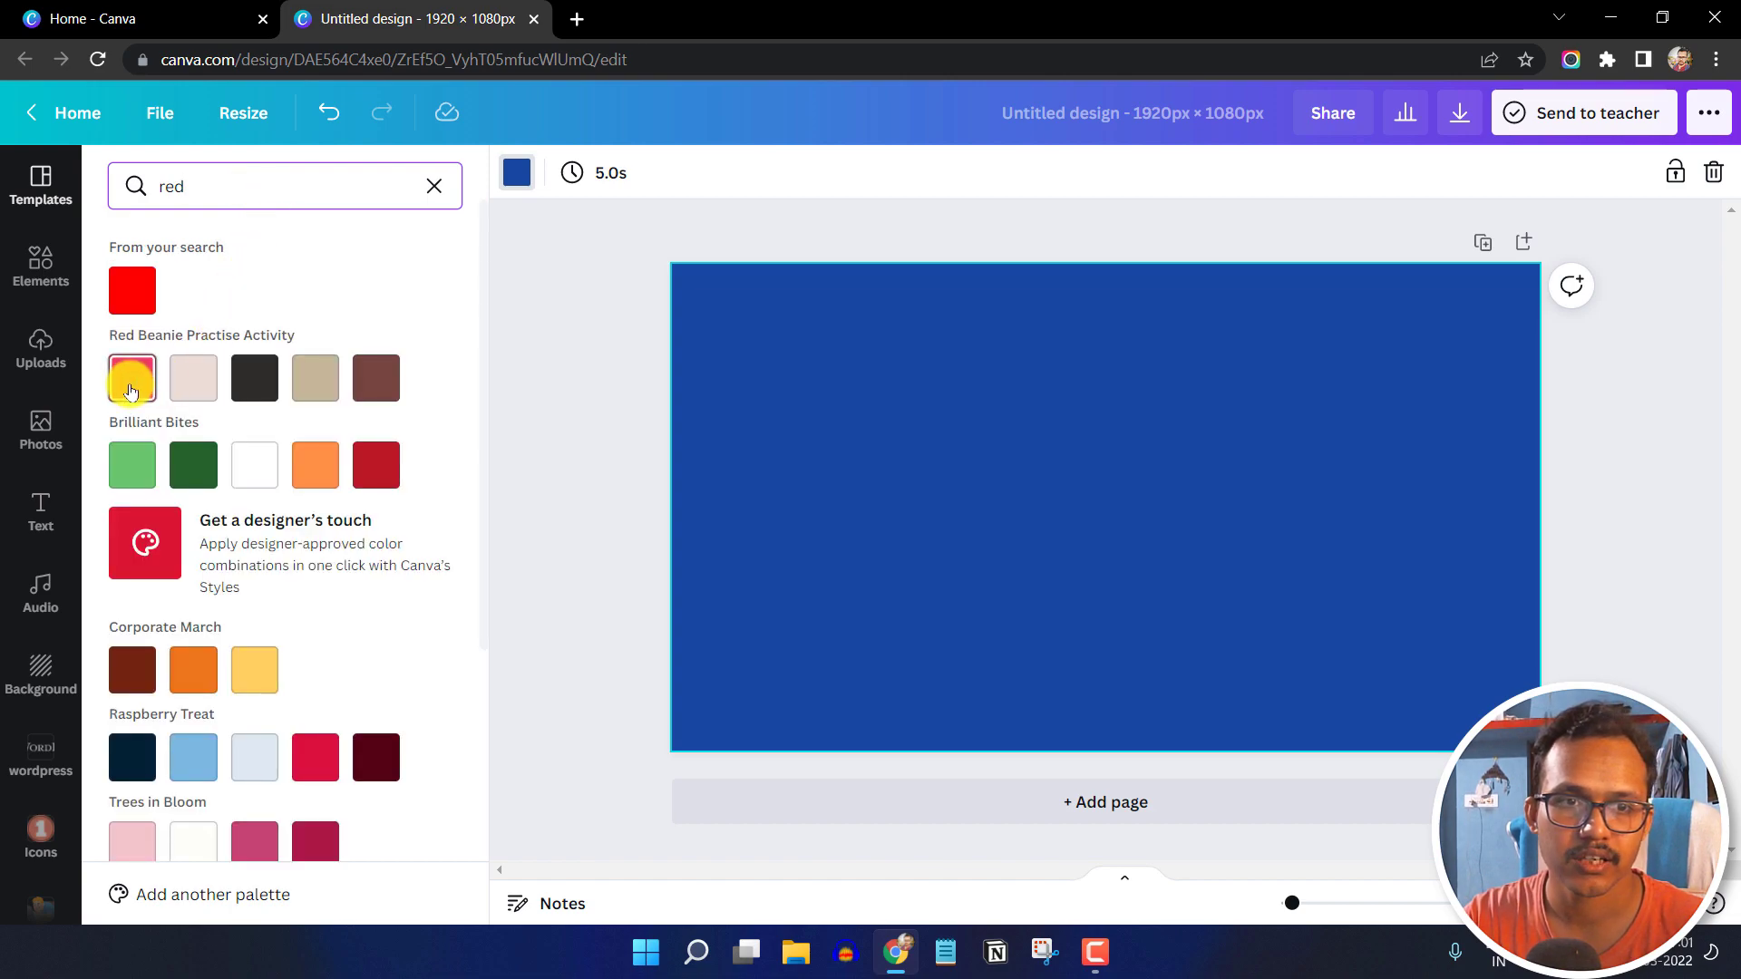
click(131, 392)
click(307, 758)
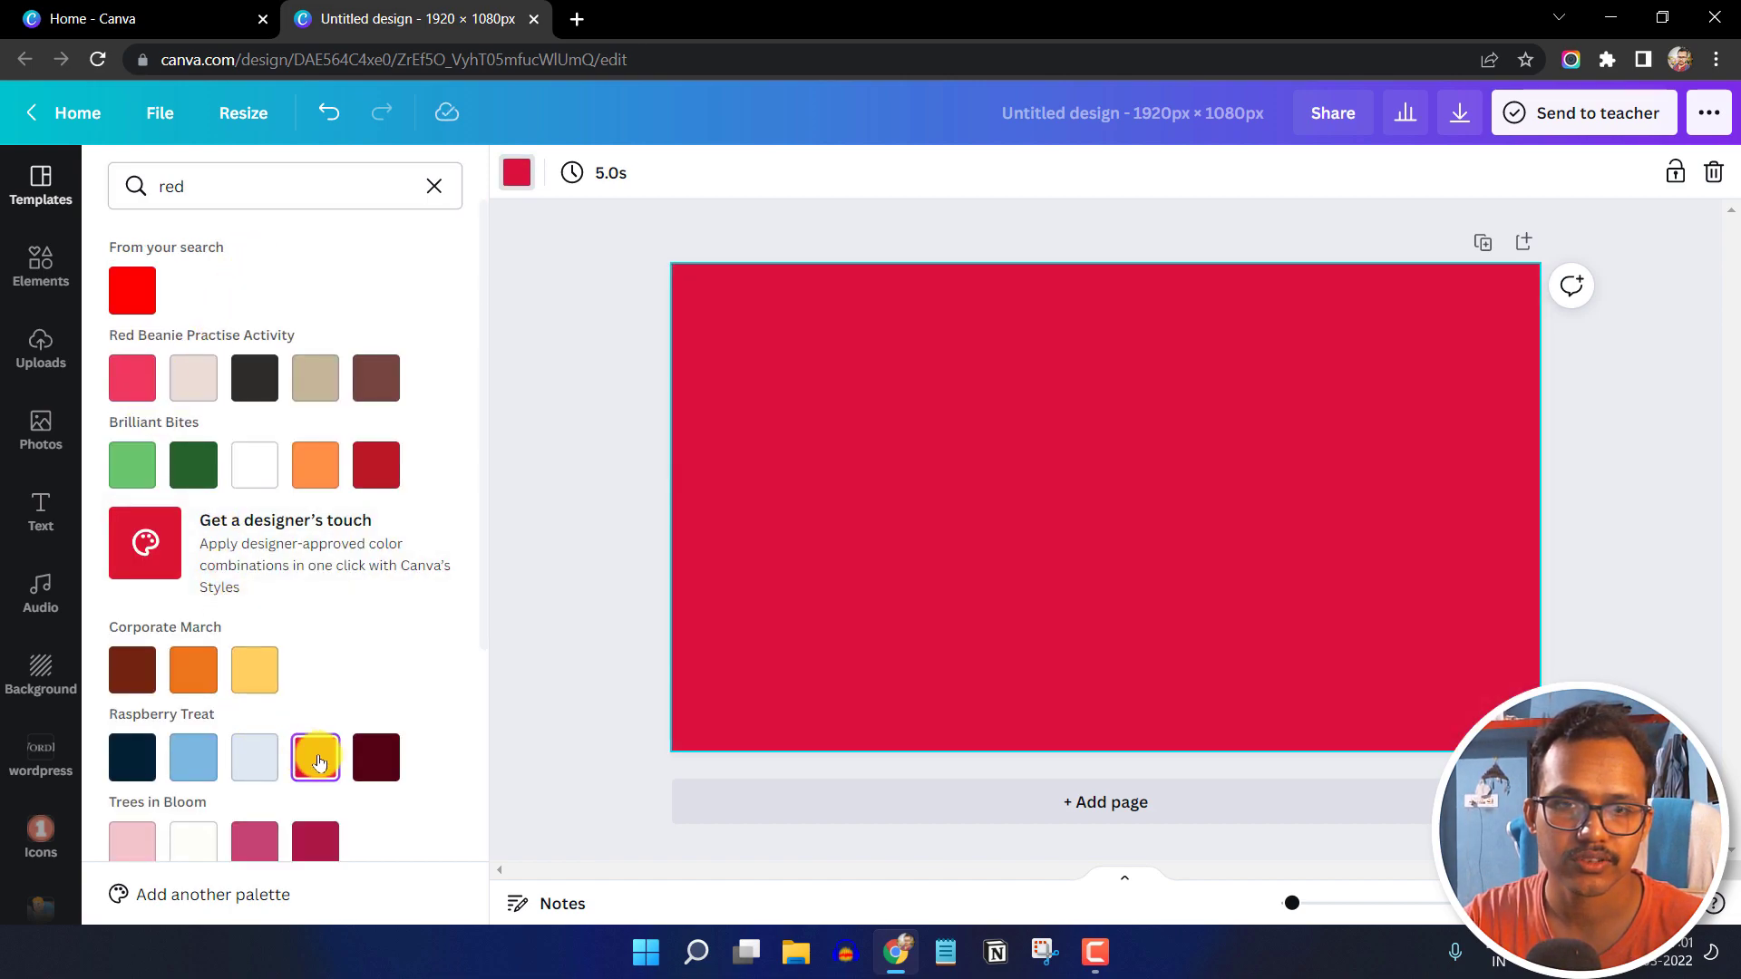
scroll(307, 753, down, 3)
click(312, 616)
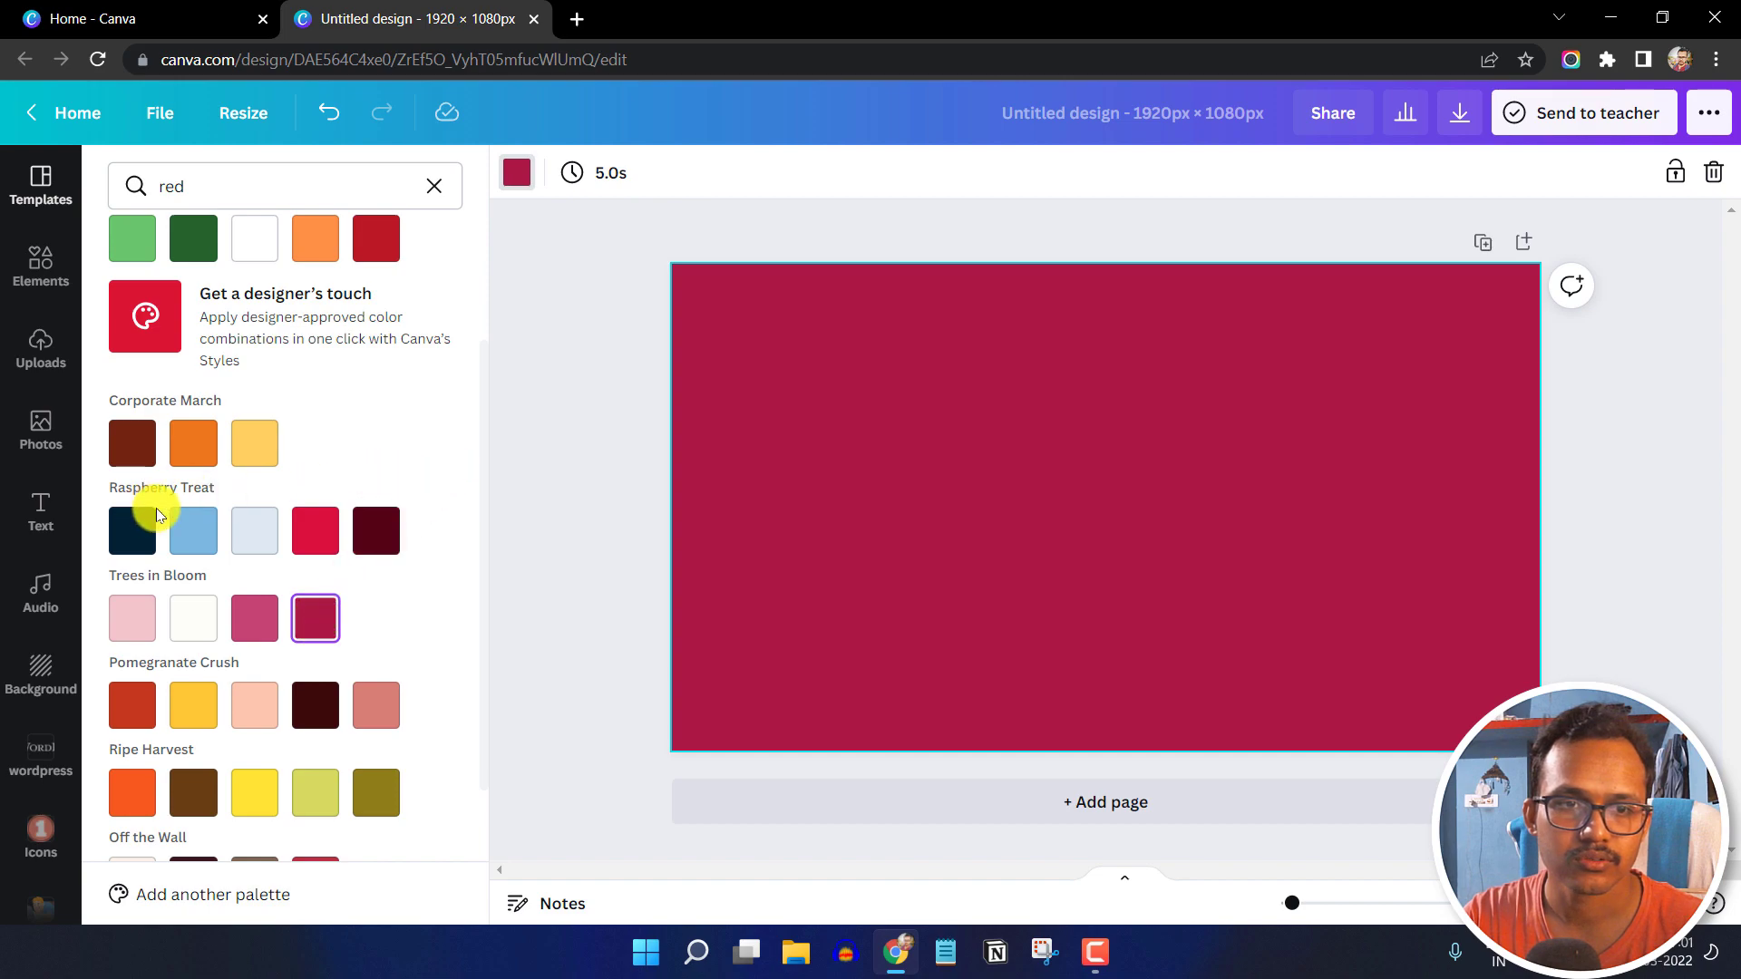
Undo all the background colour changes back to the template's dark navy and leave the colour choices
scroll(145, 514, up, 3)
click(338, 118)
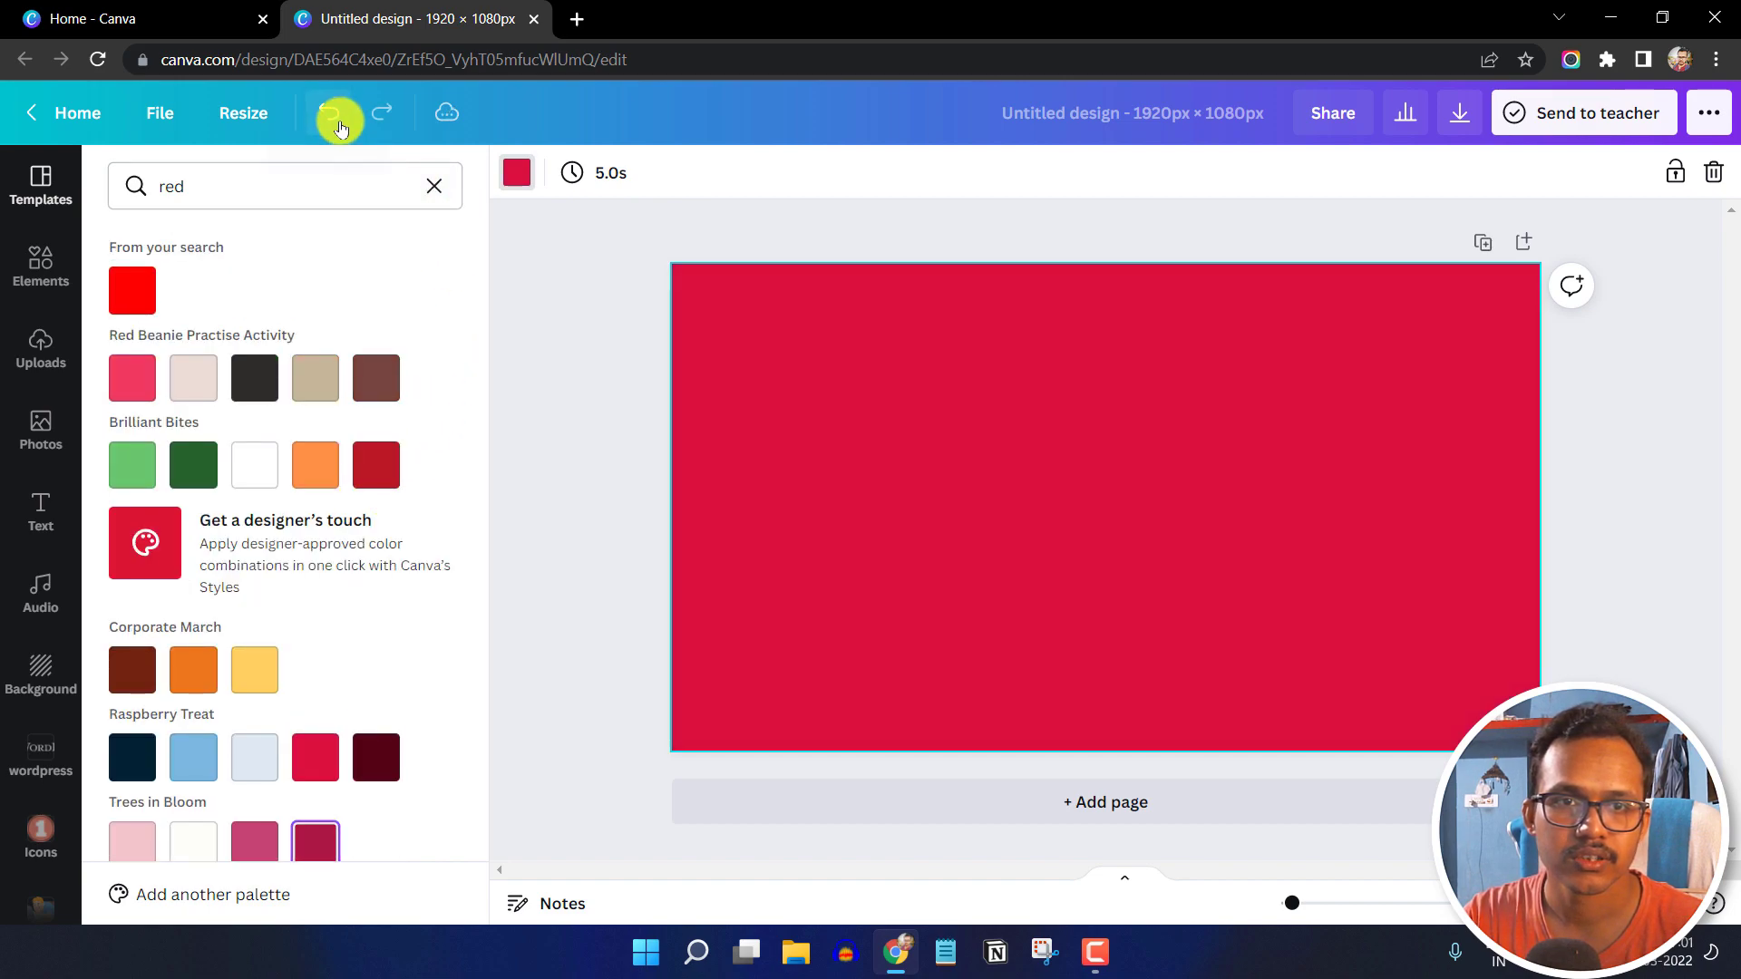
click(334, 122)
click(332, 122)
click(331, 123)
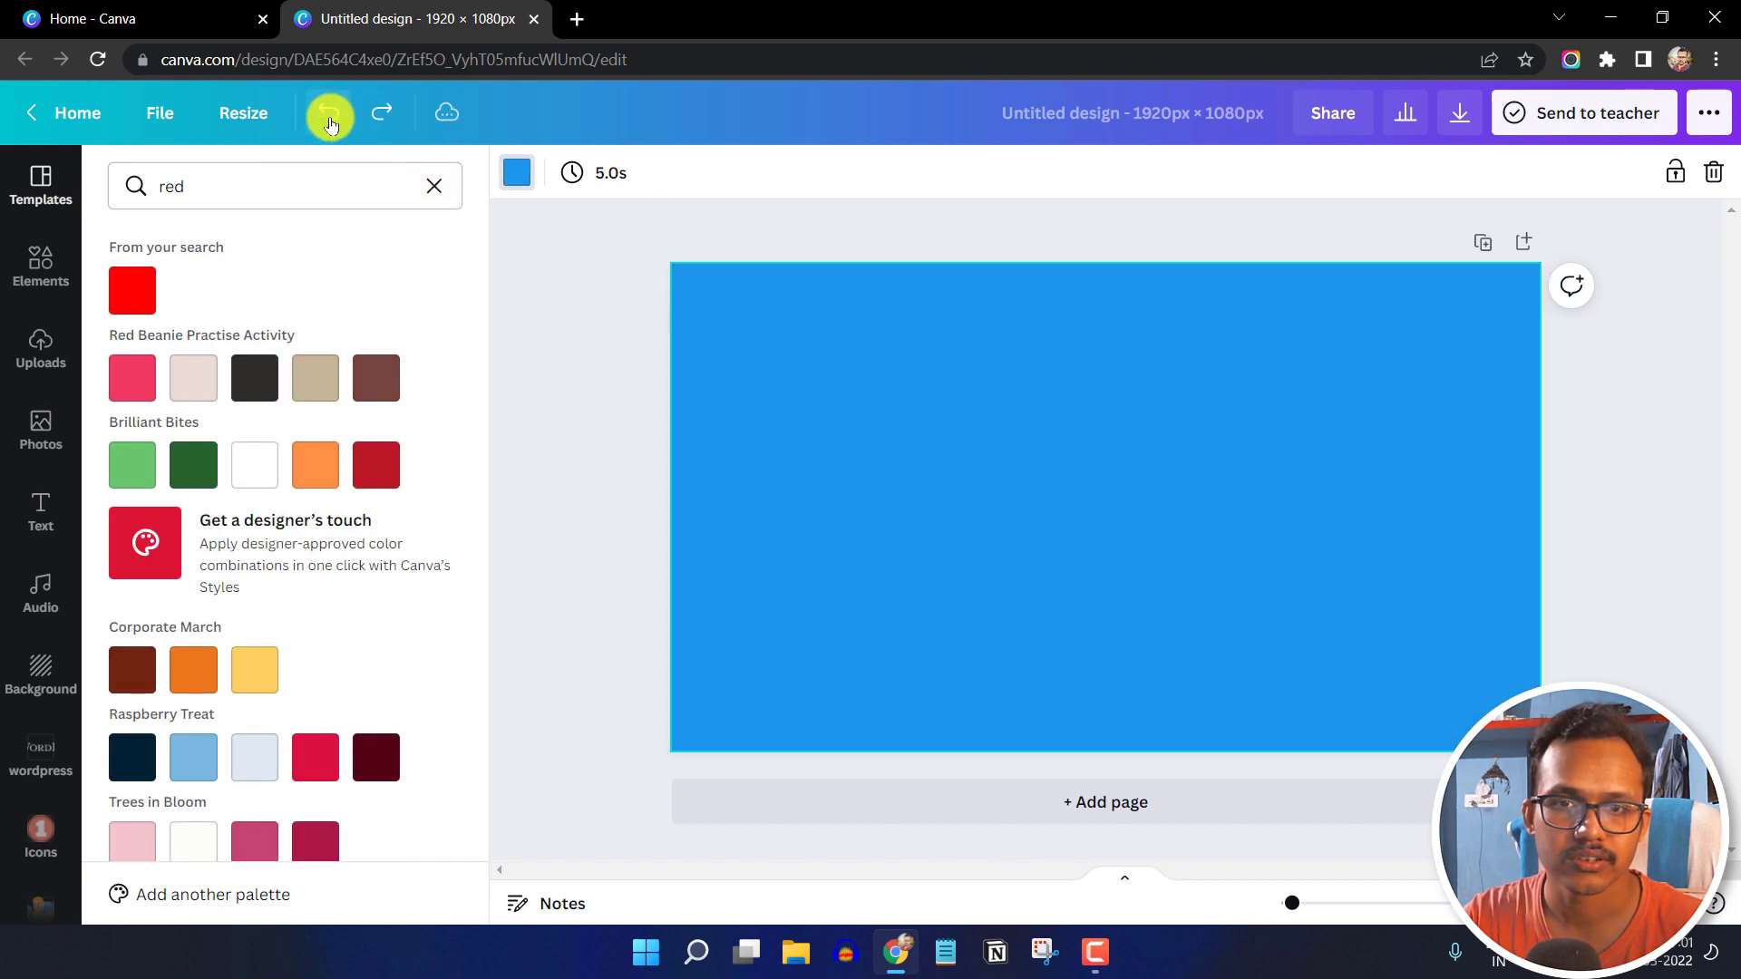
click(330, 122)
click(330, 121)
click(330, 121)
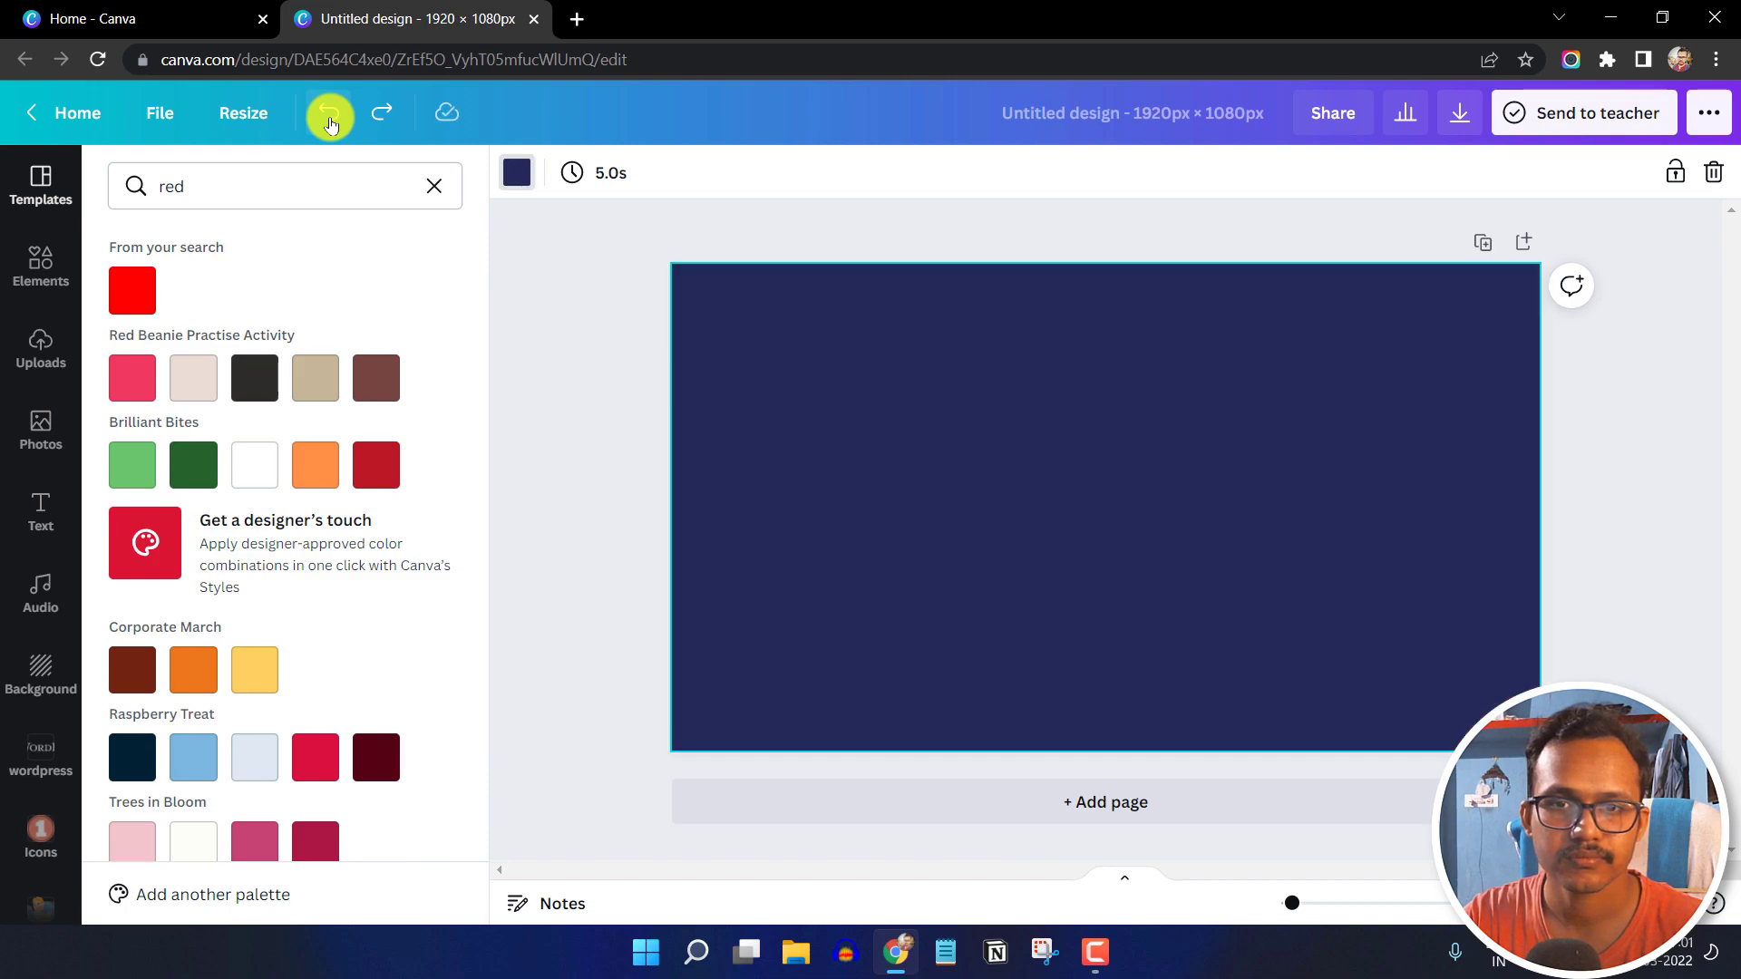
click(519, 317)
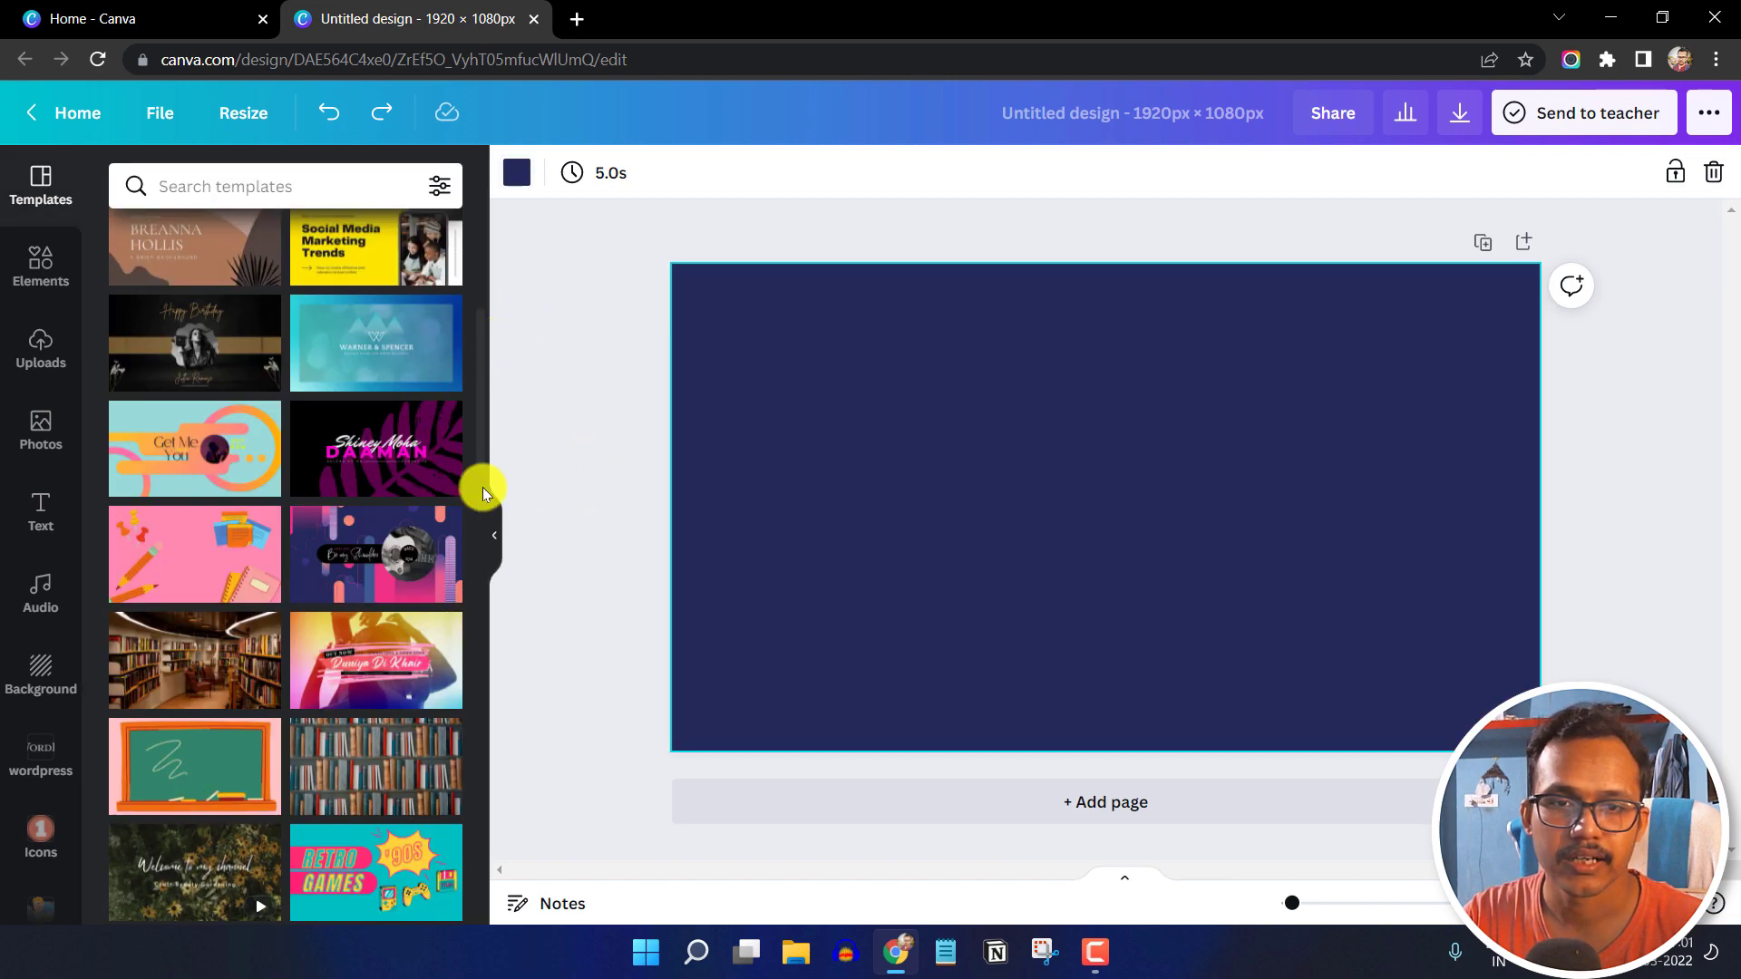
Place a heading in the upper part of the page and erase its placeholder text
click(42, 513)
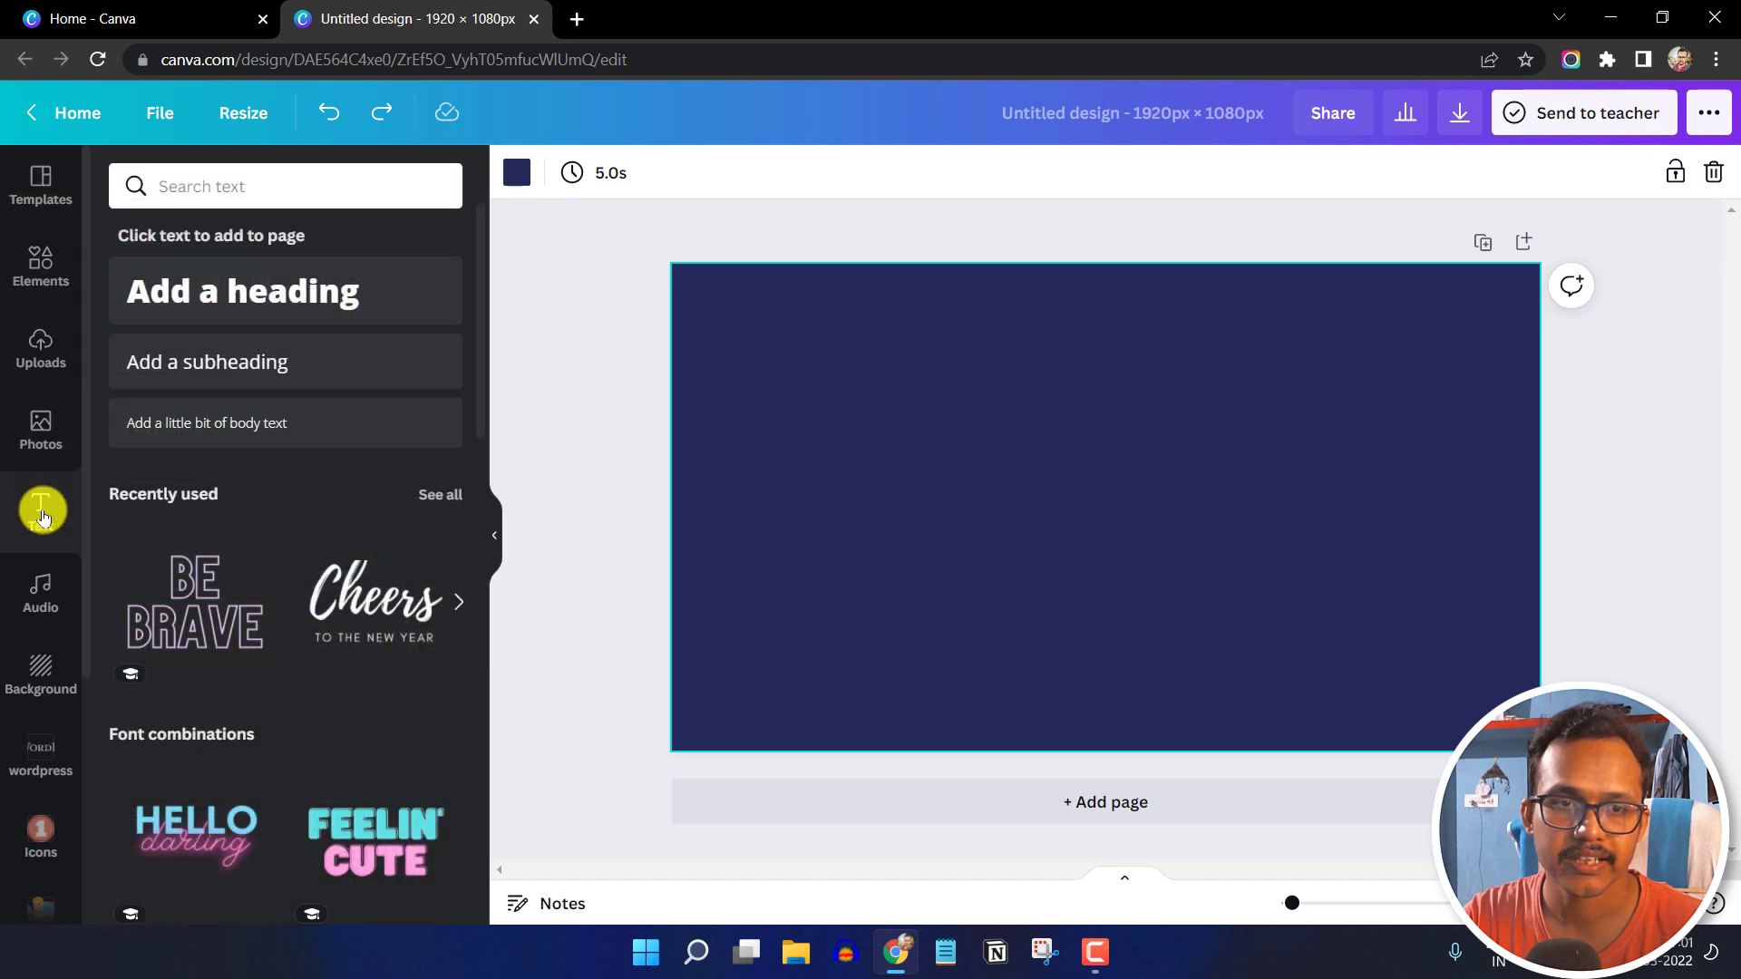
drag(354, 303, 913, 385)
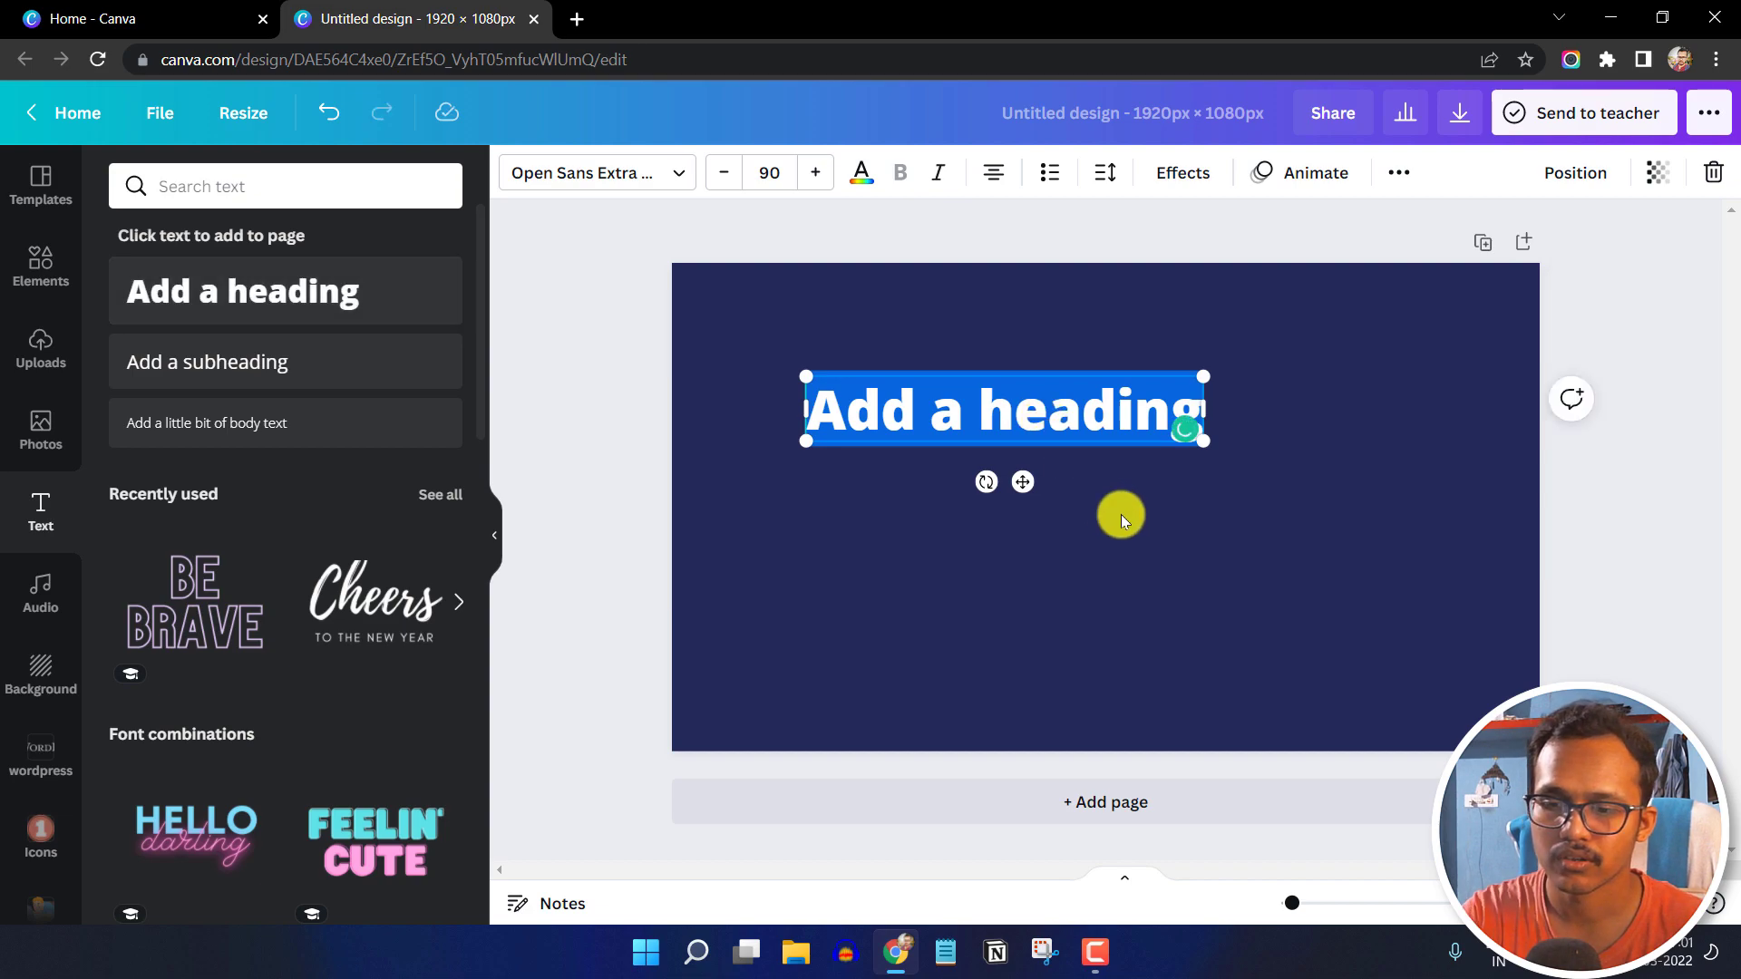
key(BackSpace)
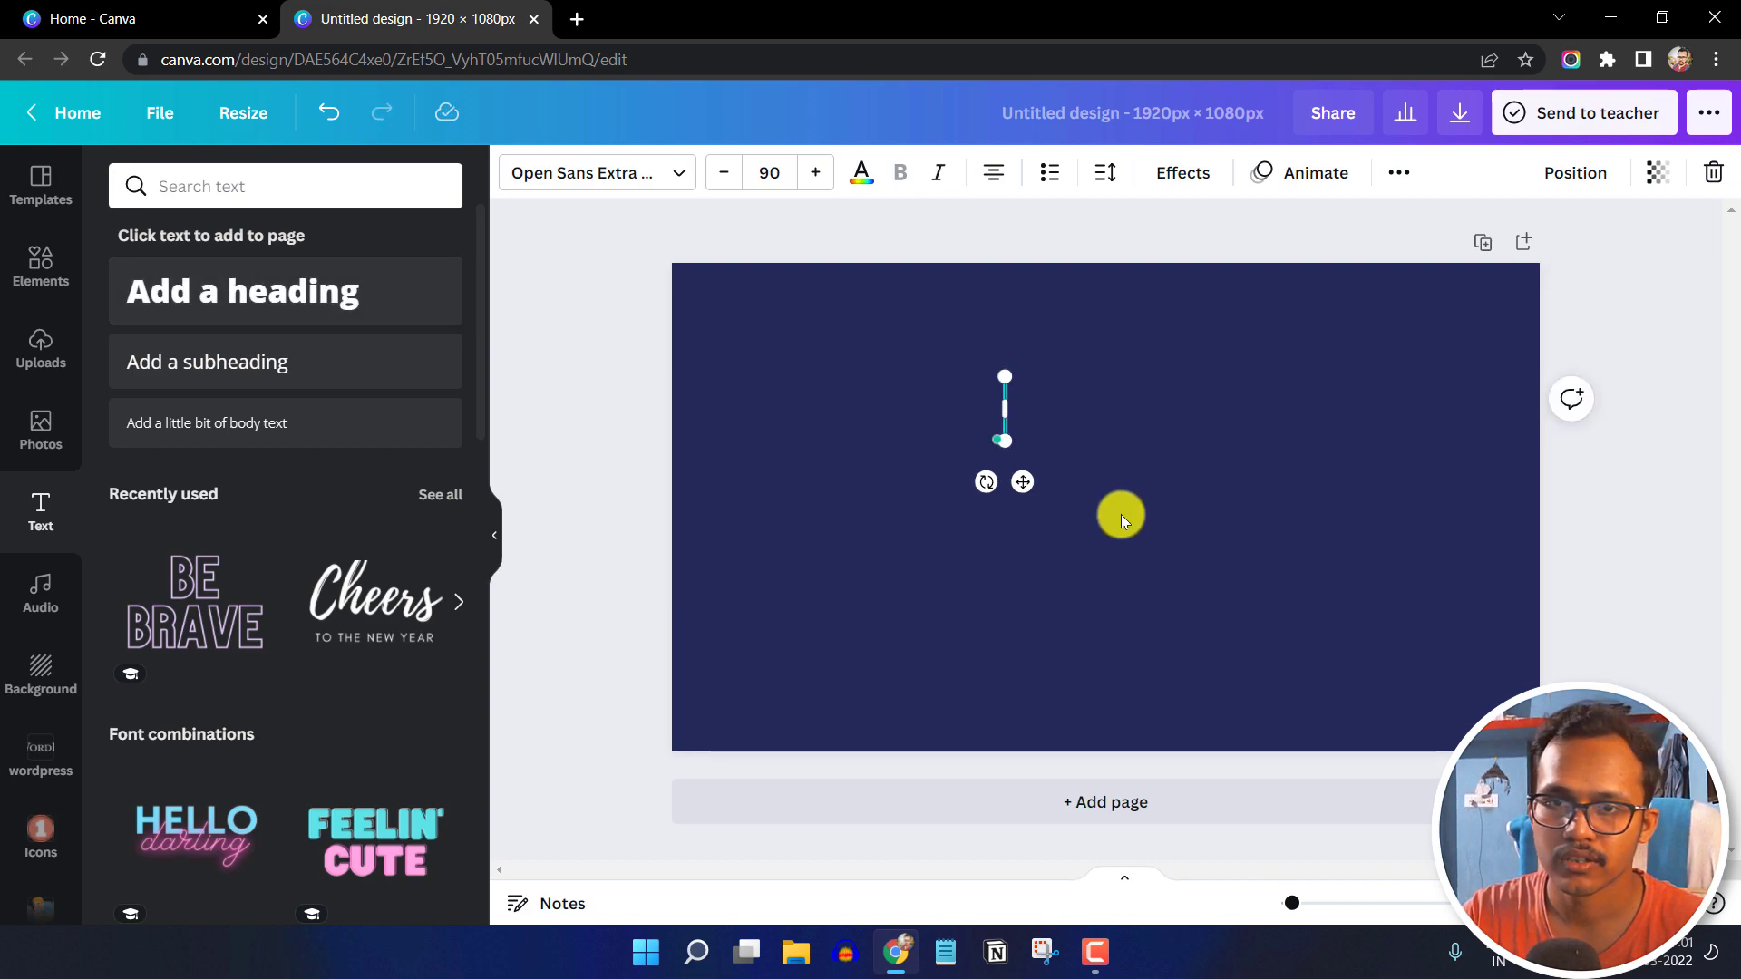
click(1121, 514)
Add a new text box to the page with the text "What is SEO"
key(t)
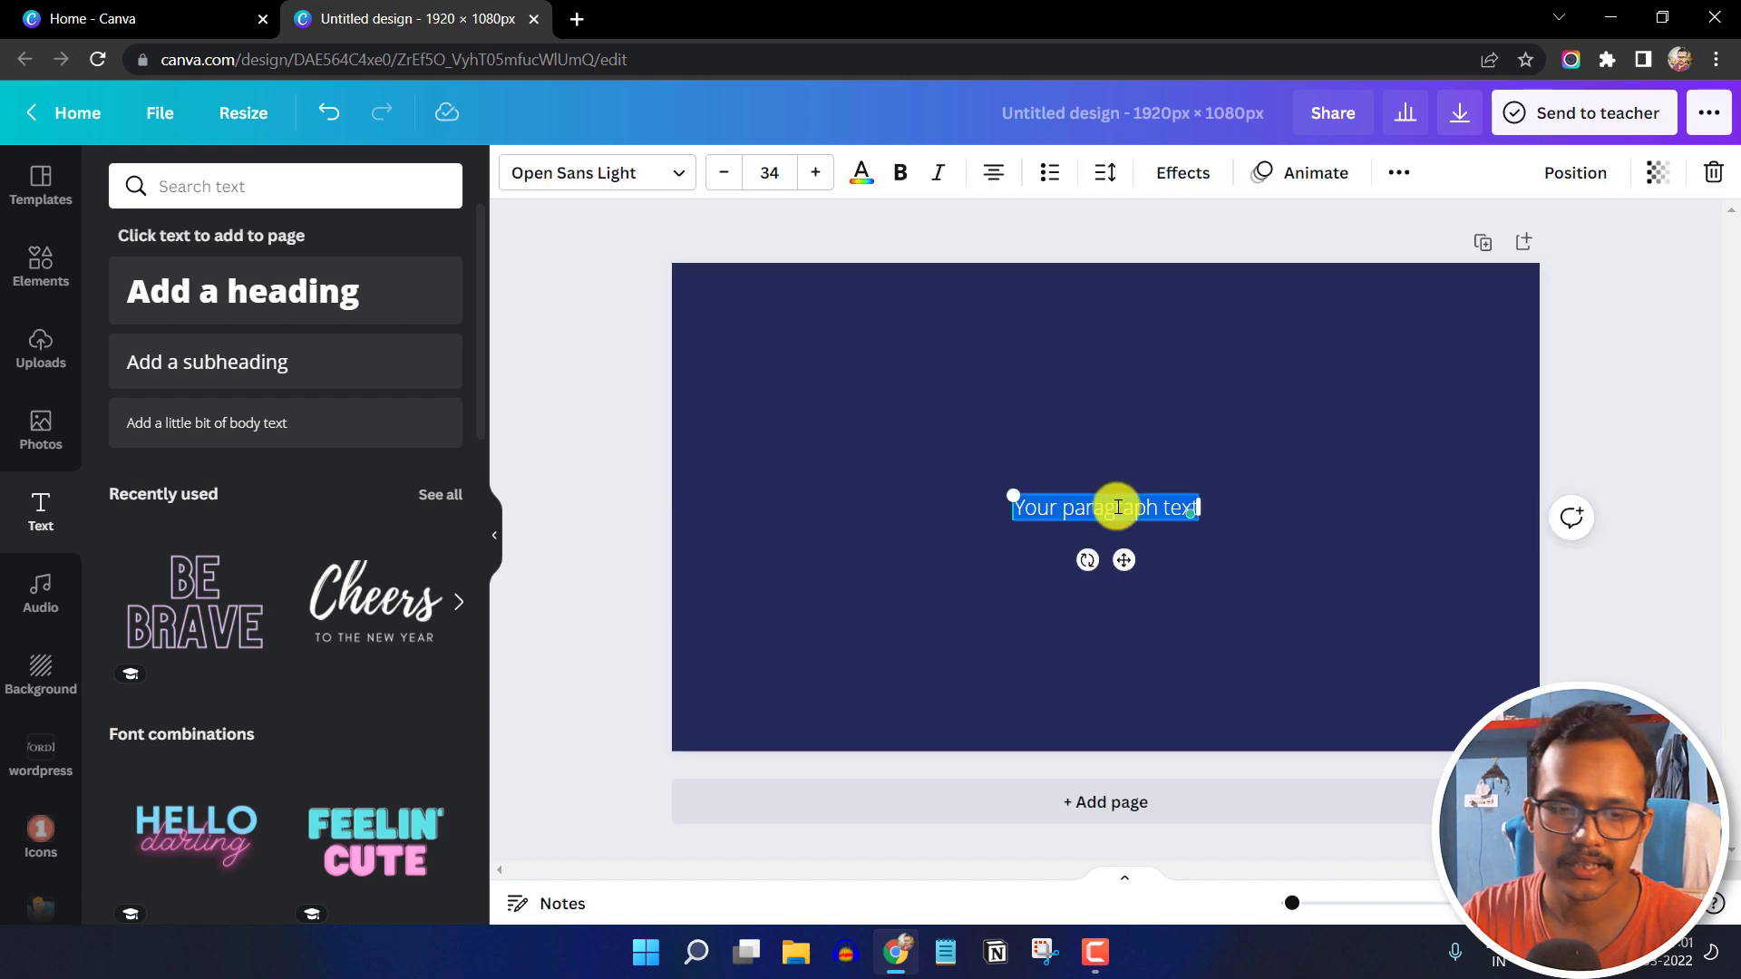
text(W)
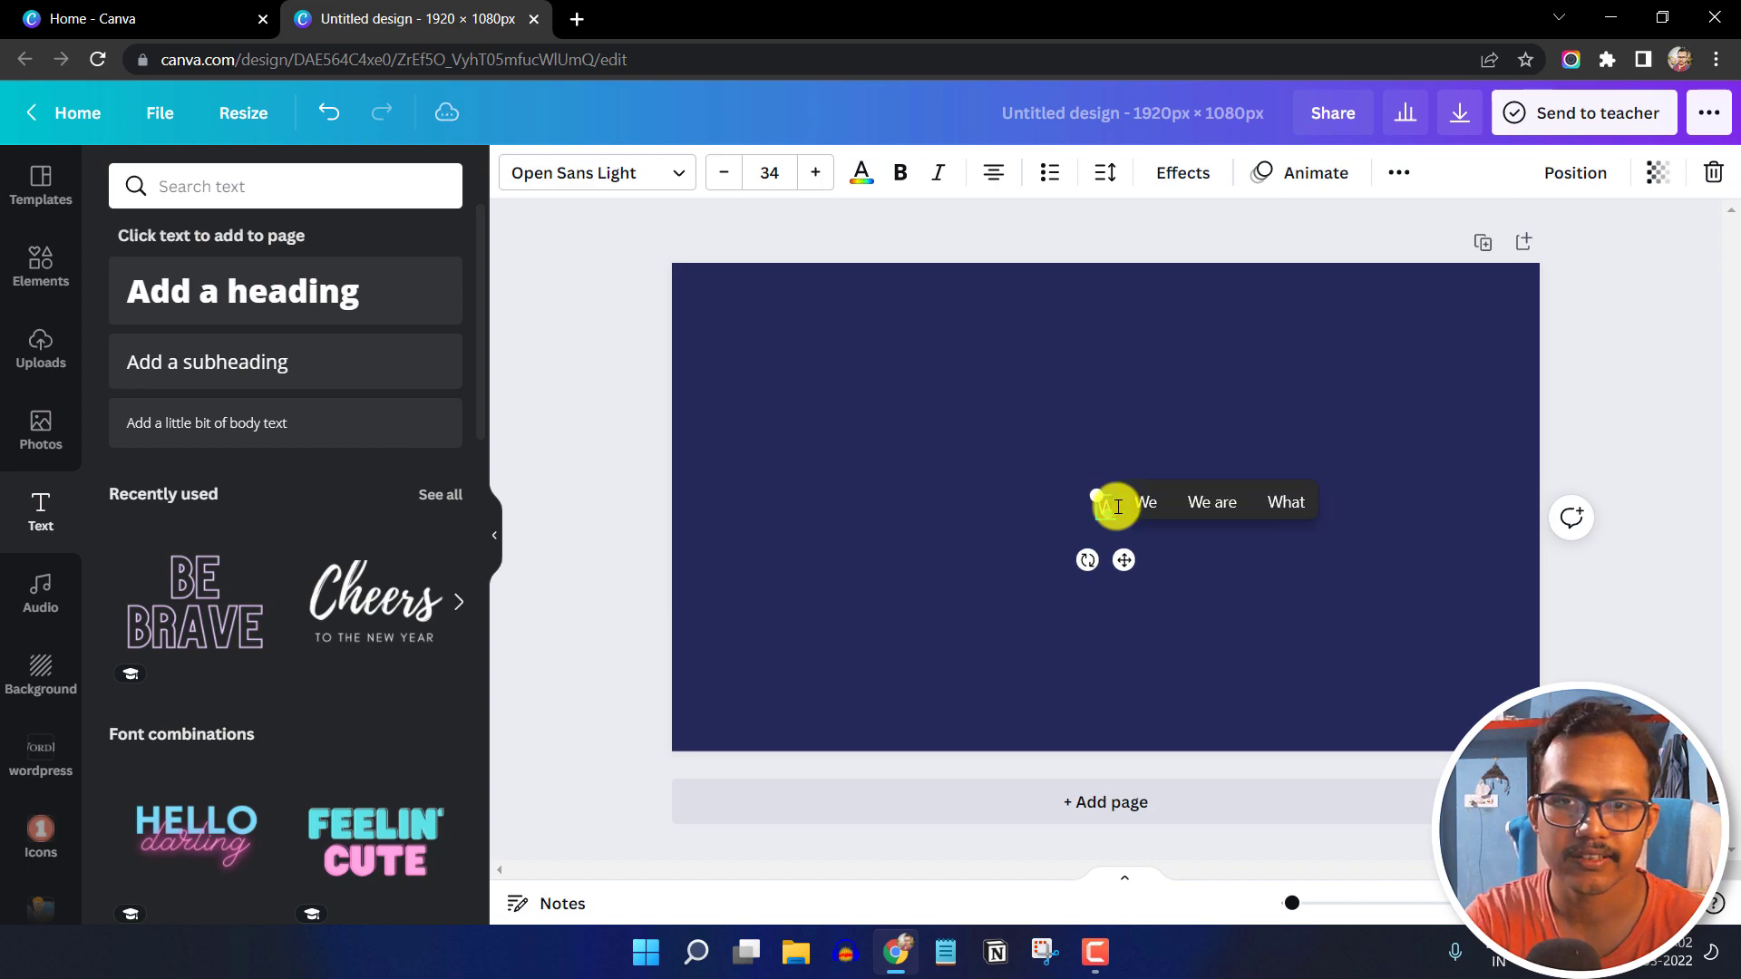
text(hat is SEO)
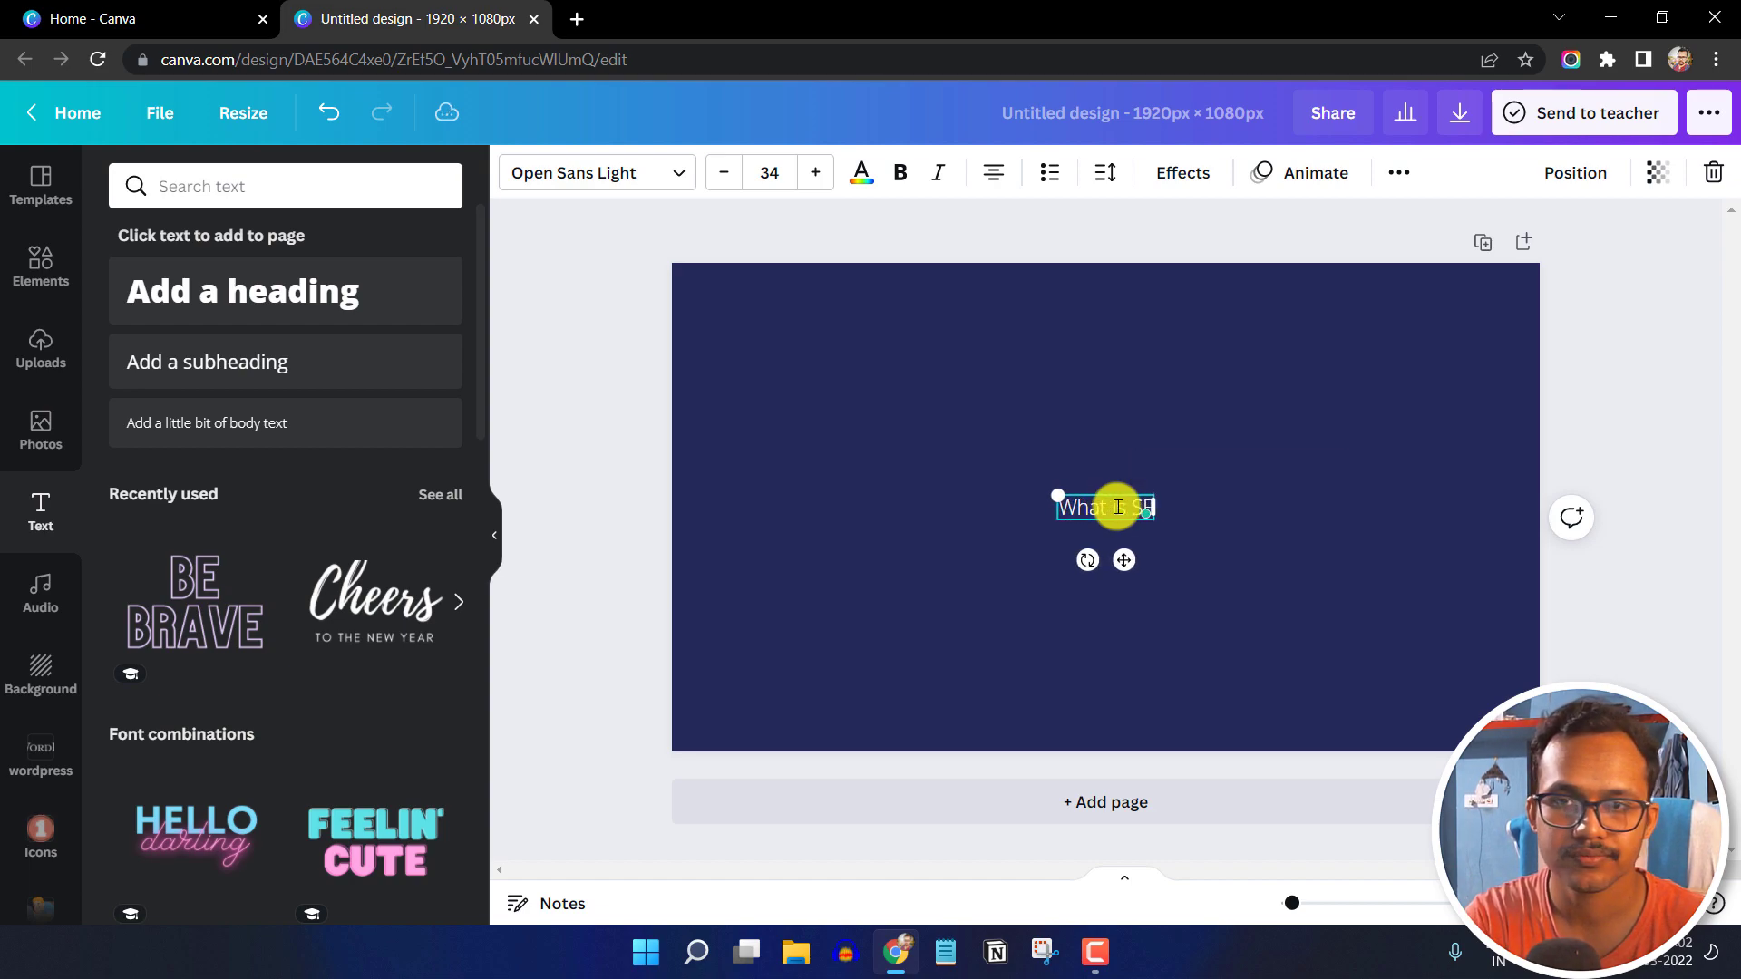
click(1014, 421)
Set the font size of the "What is SEO" text to 120
click(1088, 506)
click(767, 172)
scroll(816, 544, down, 6)
click(798, 579)
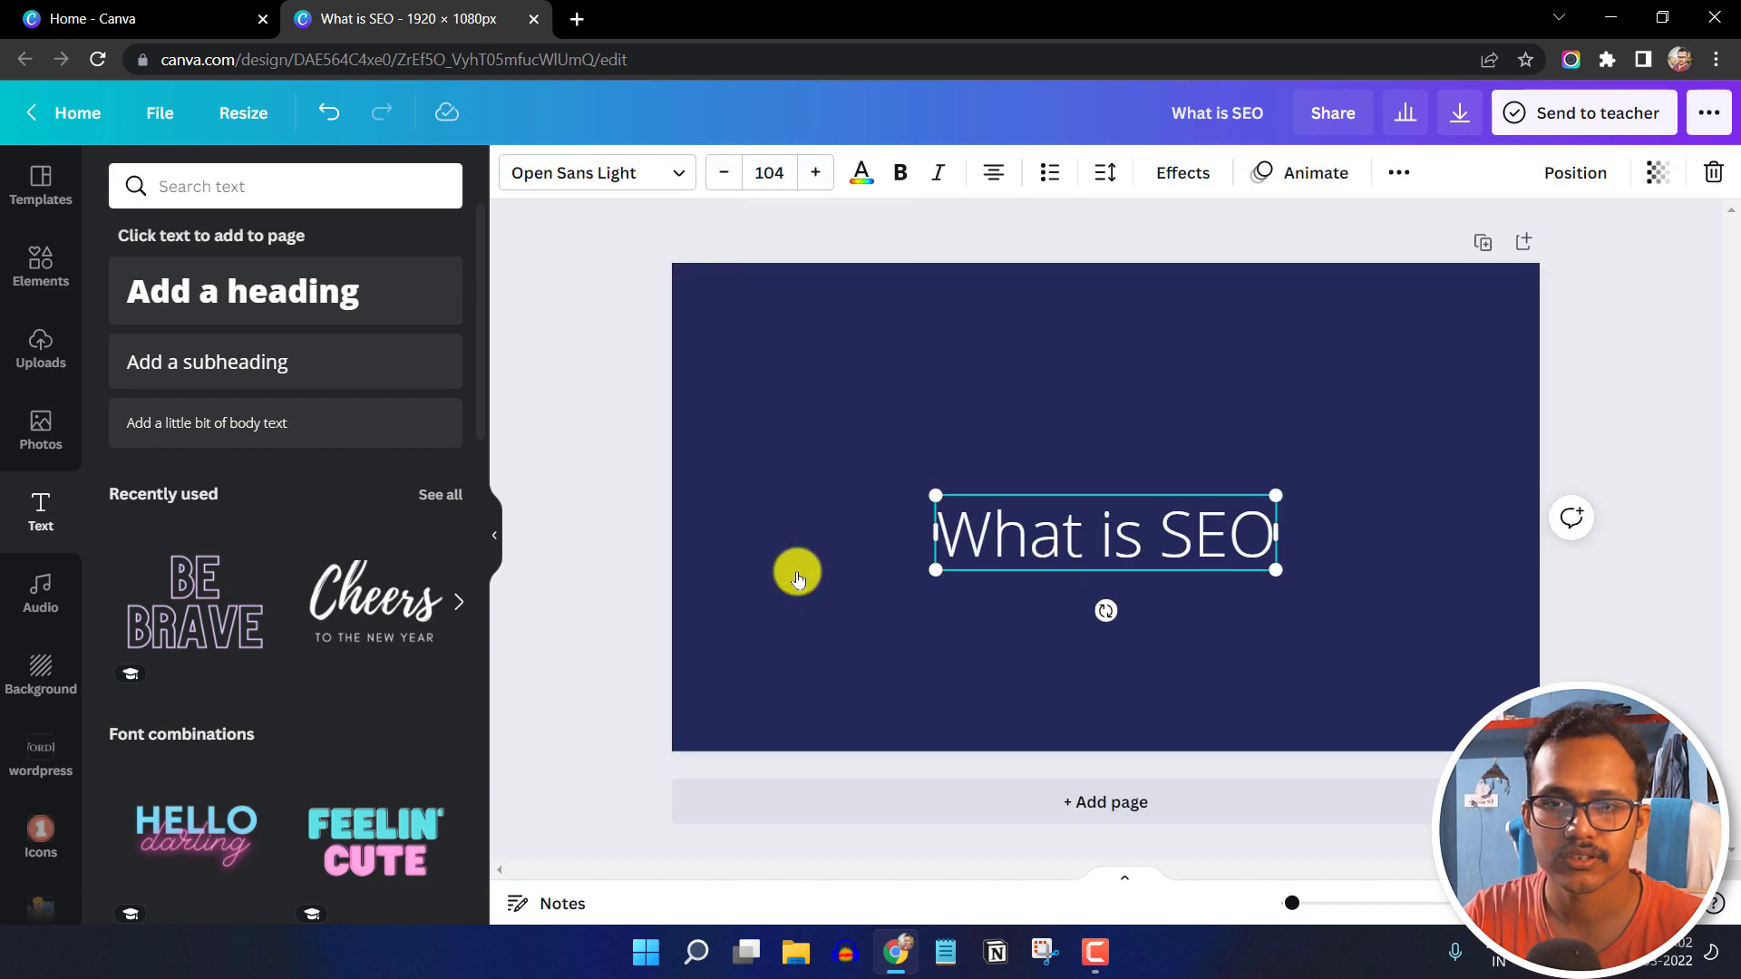
click(783, 175)
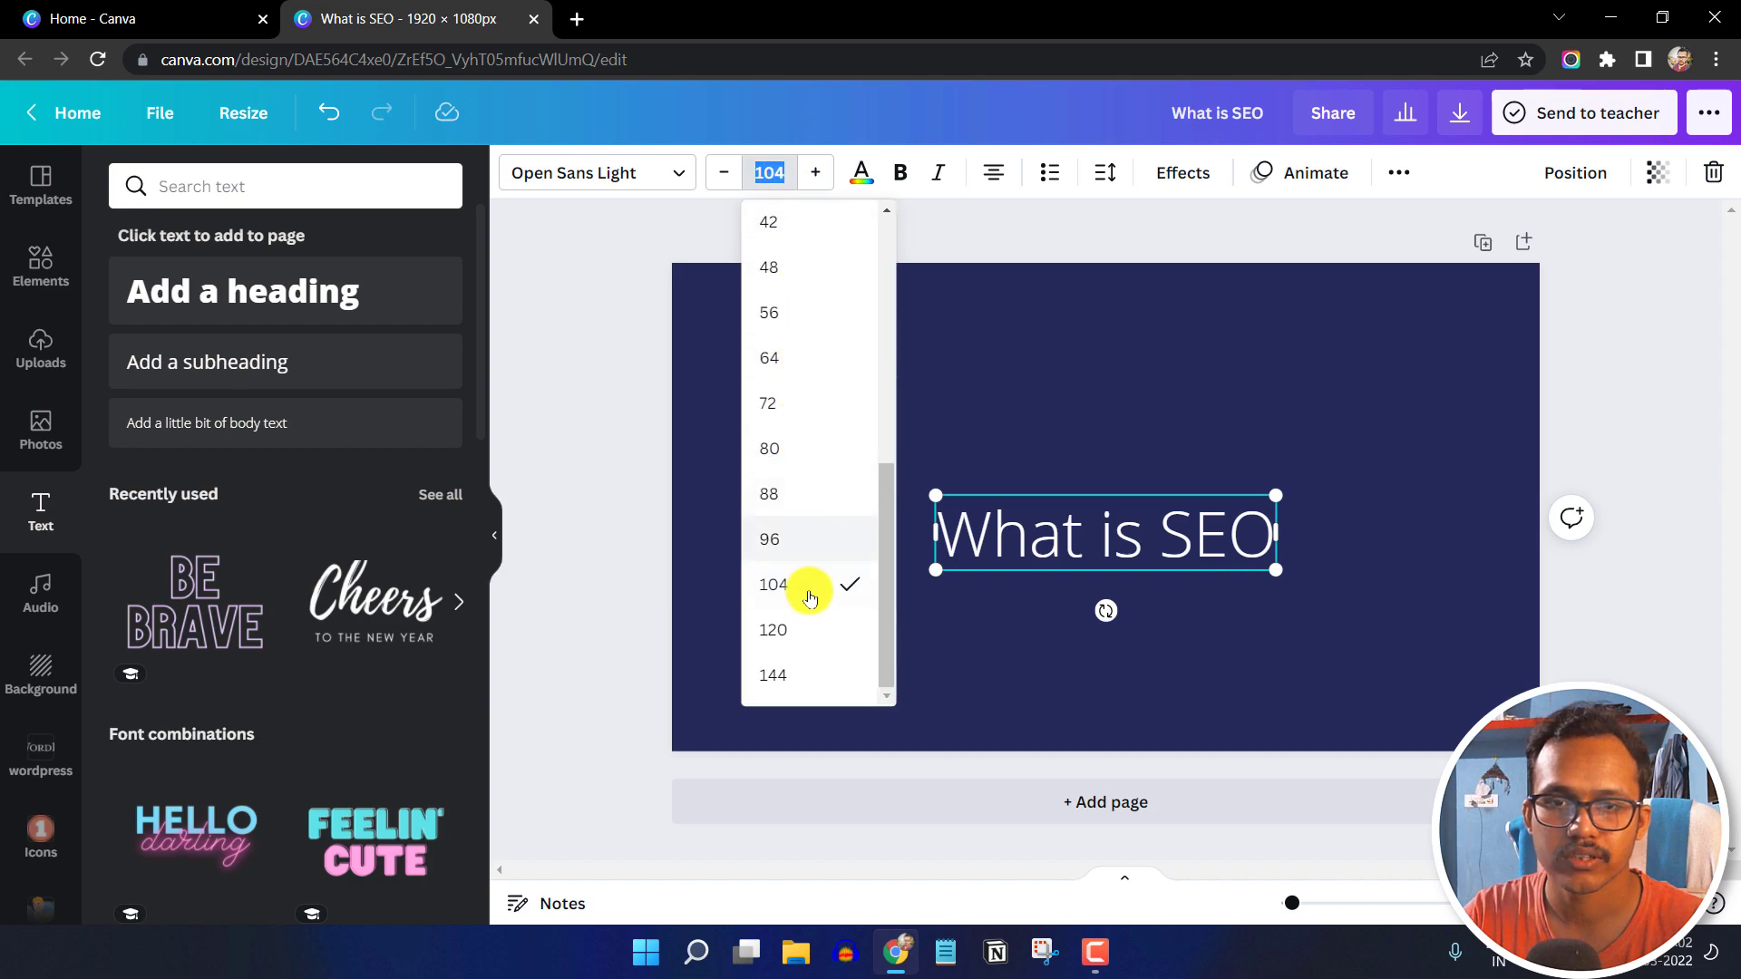
click(777, 623)
click(1139, 462)
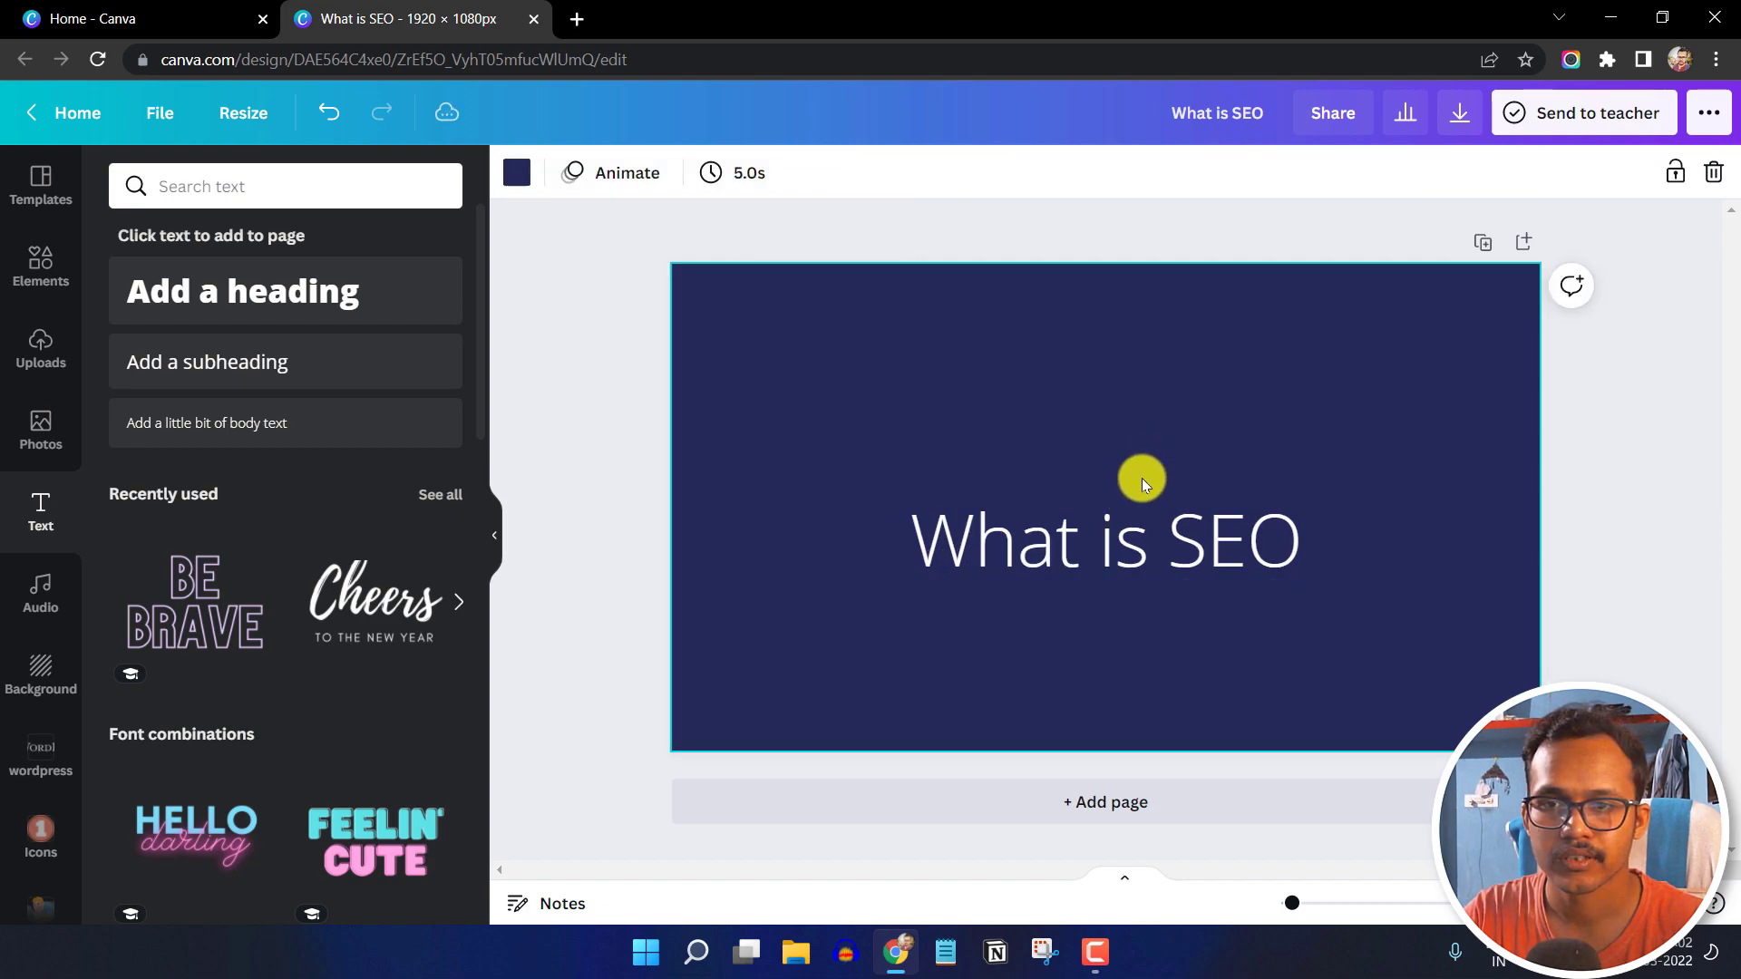
Move the "What is SEO" text to the upper part of the page, centred horizontally, and set its font to Aileron Regular
click(1122, 550)
drag(1122, 550, 1116, 380)
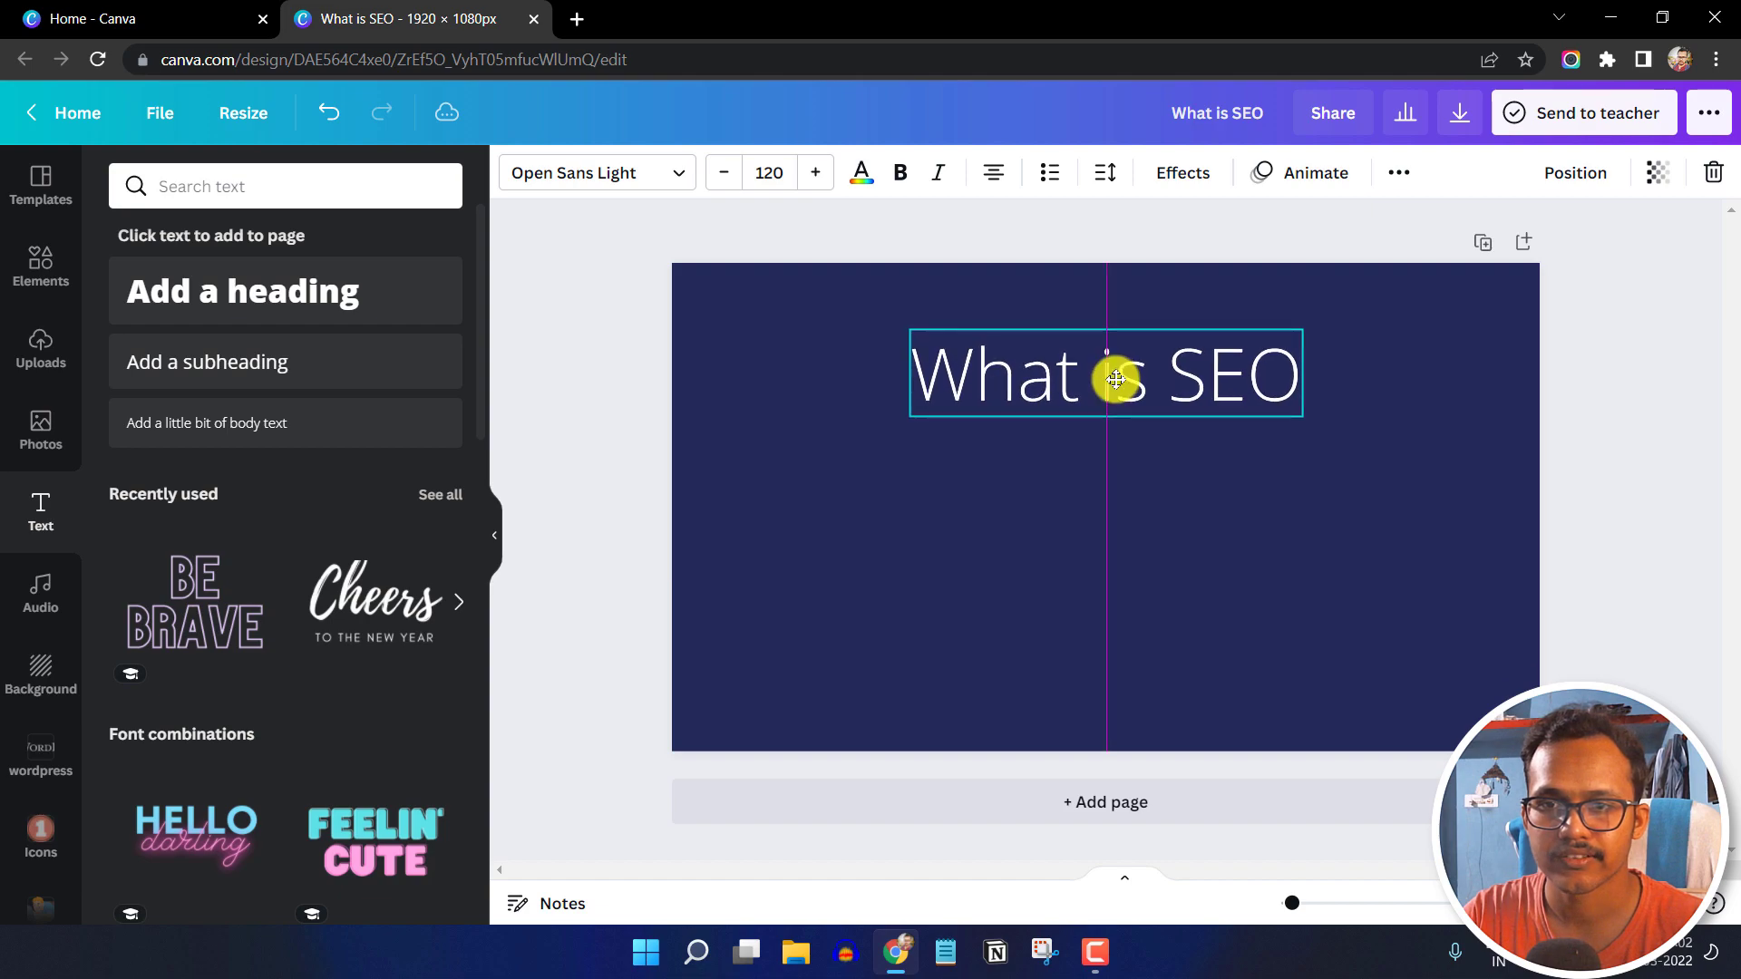
click(639, 172)
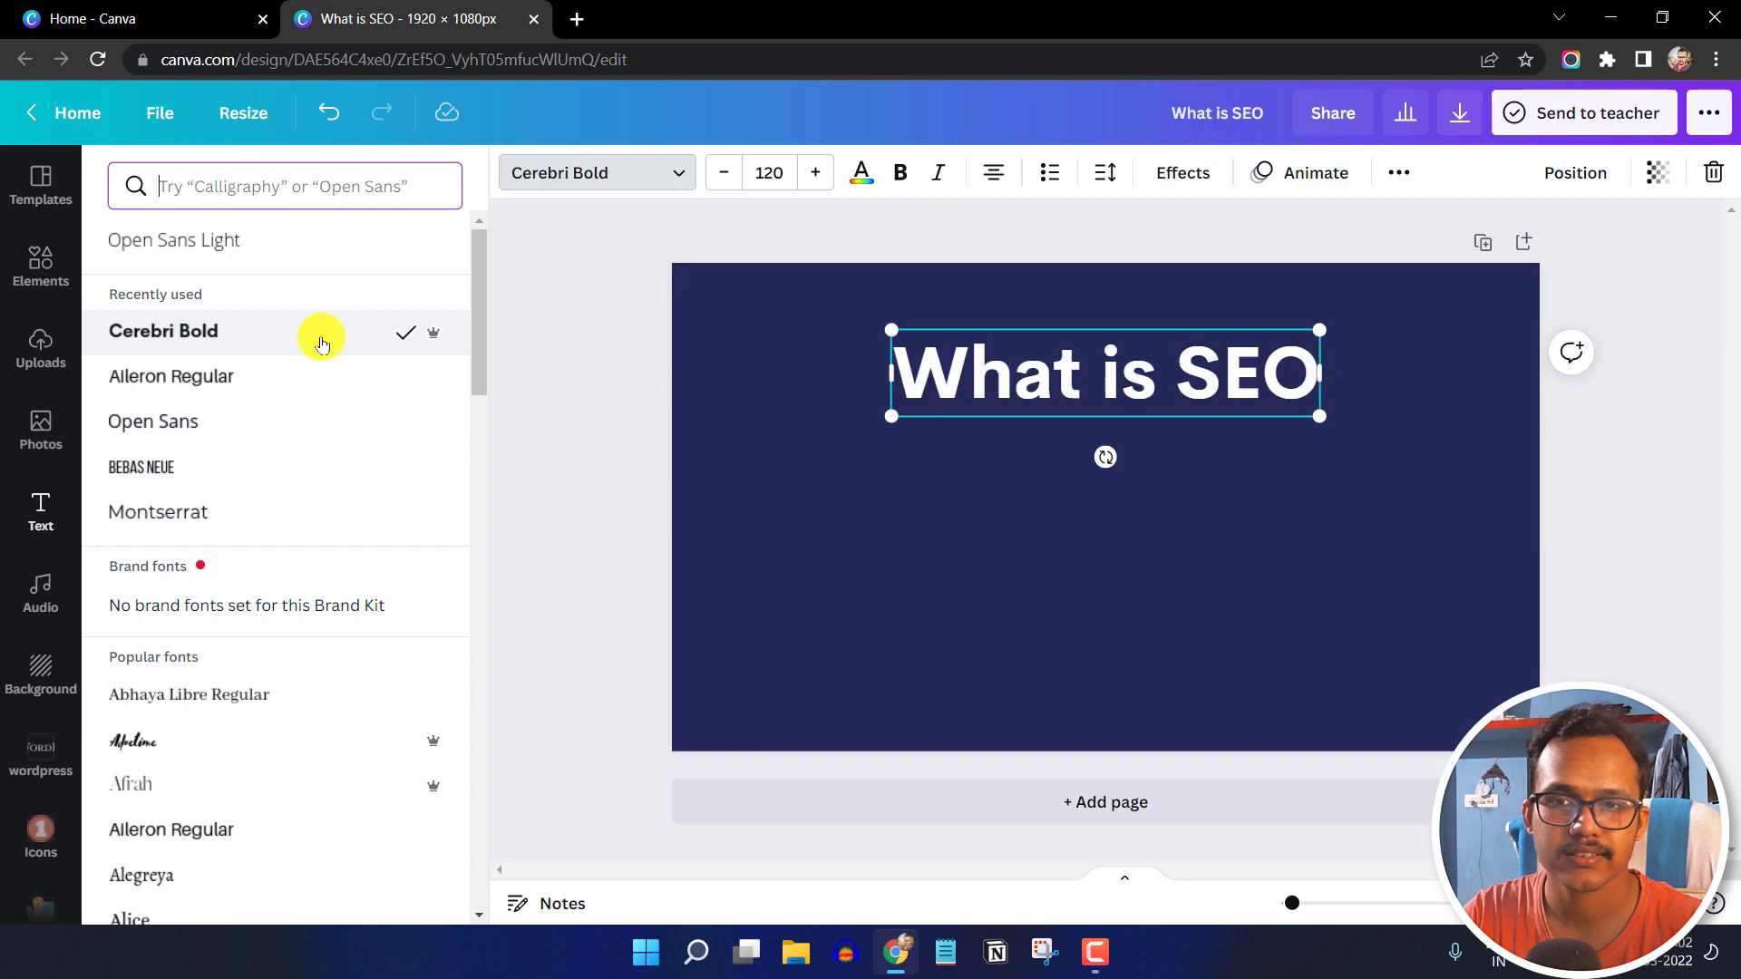
click(279, 388)
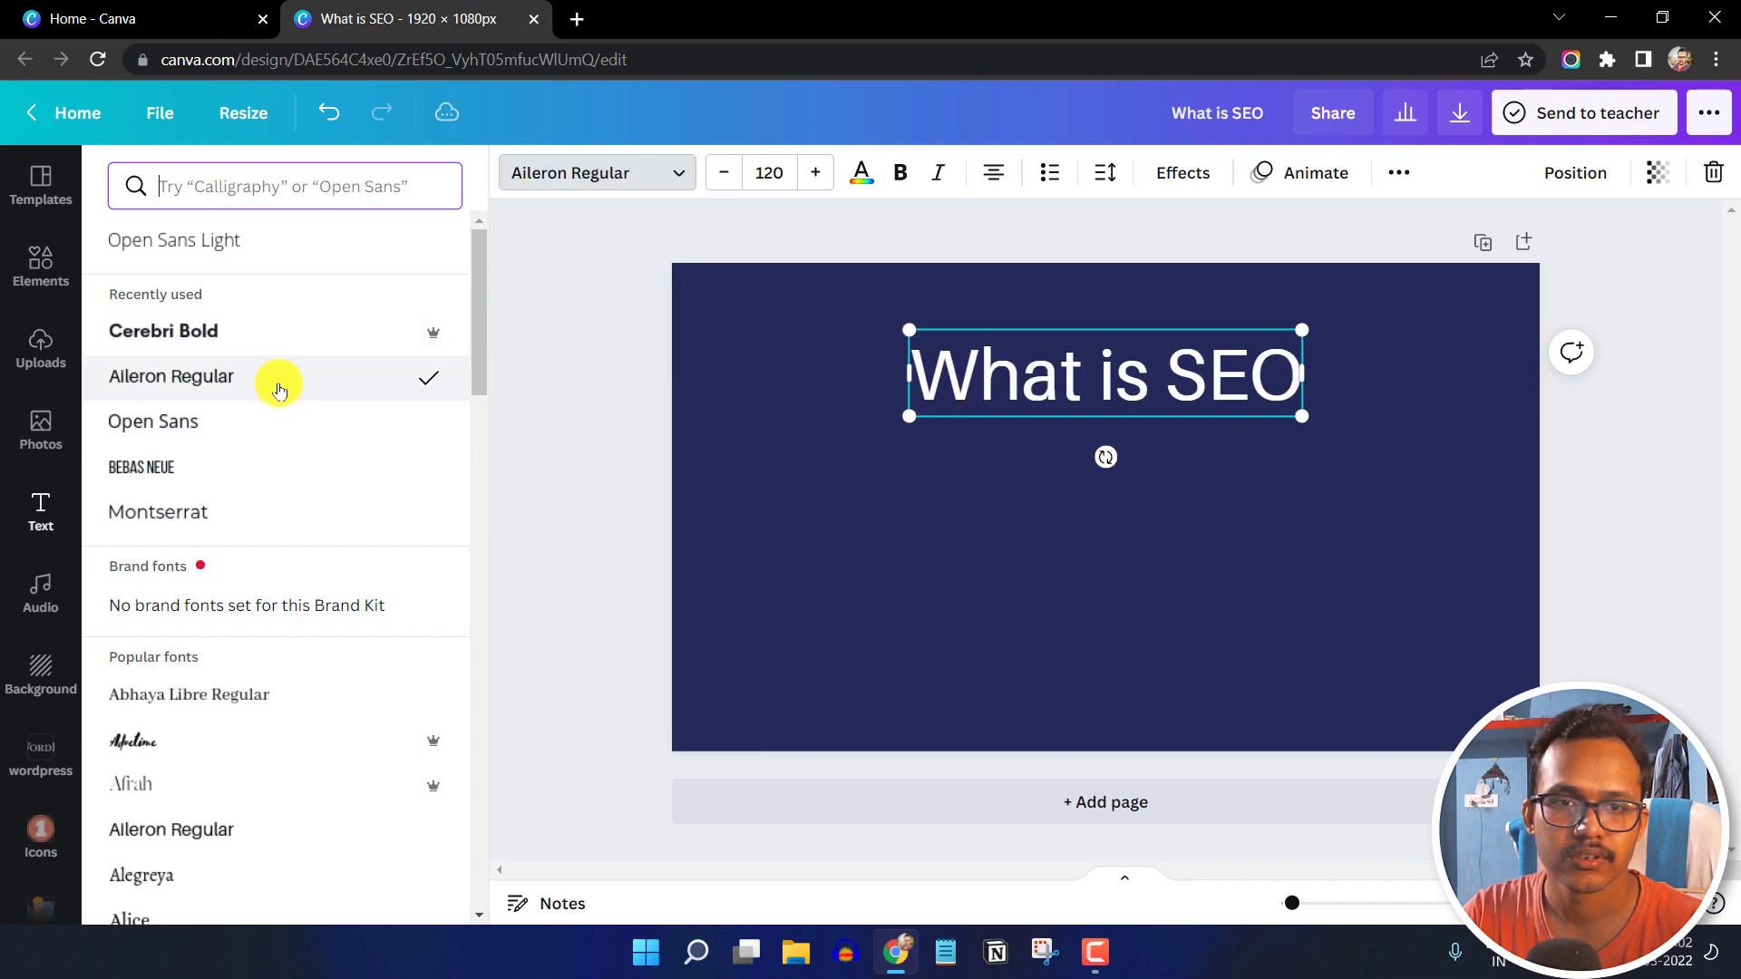
Set the title's font to Cerebri Bold and colour only the word "SEO" yellow
click(204, 433)
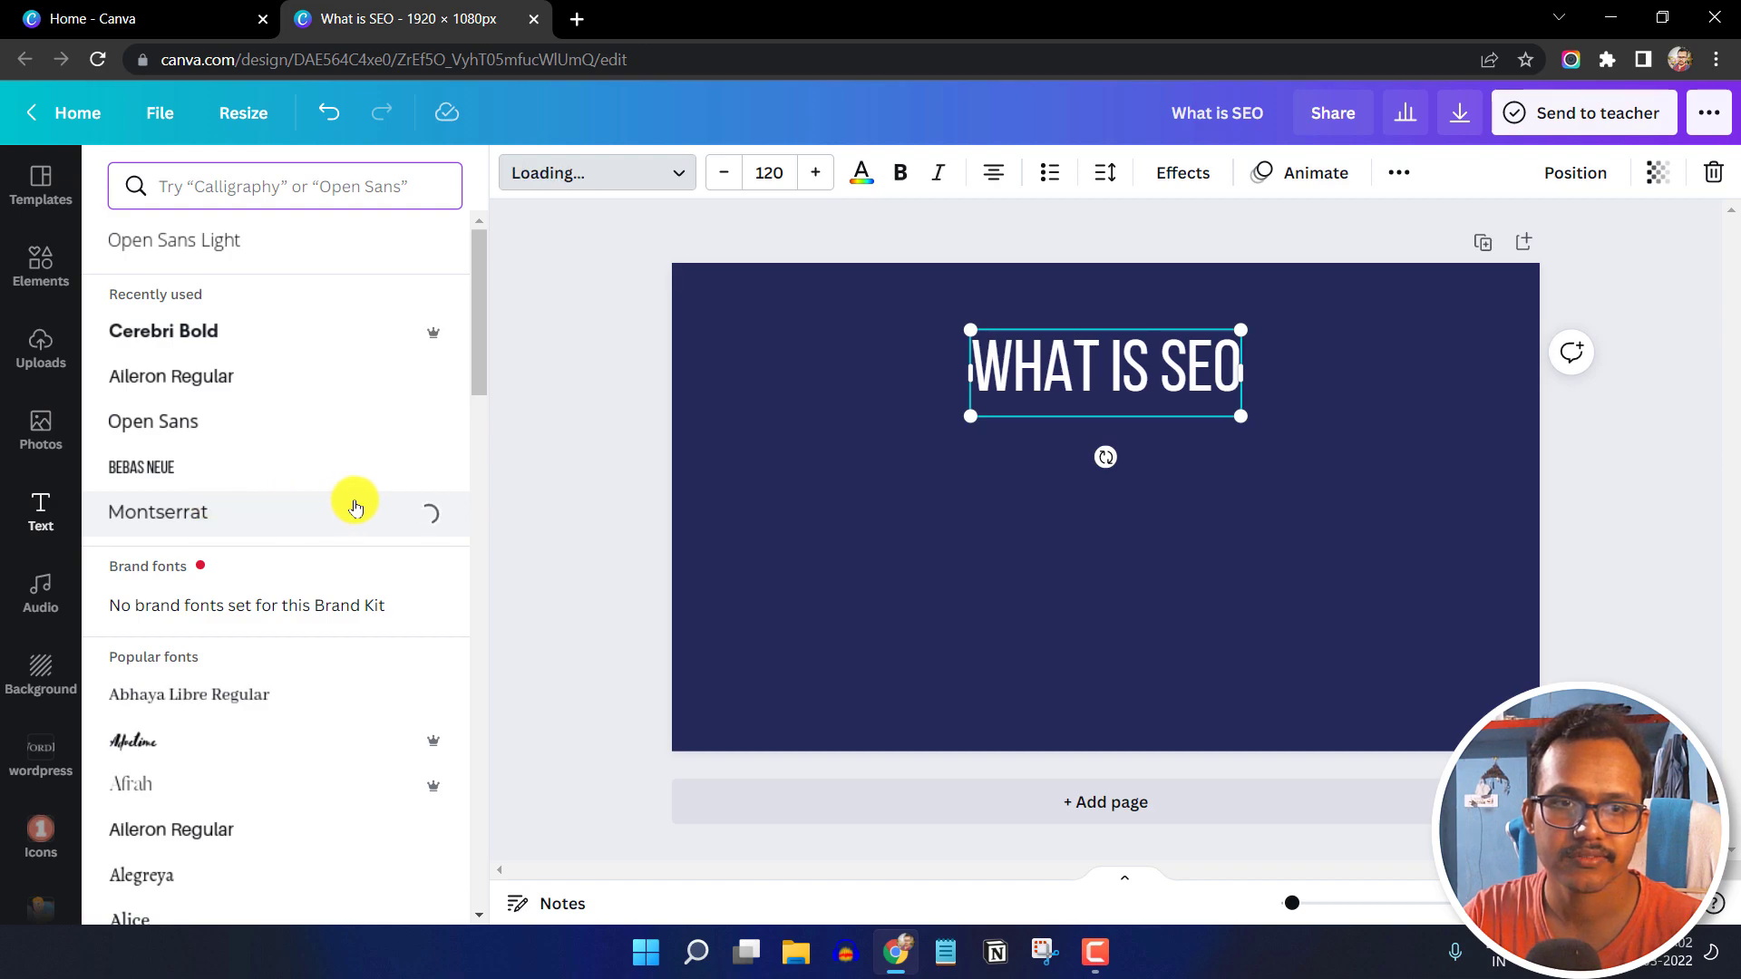
click(249, 349)
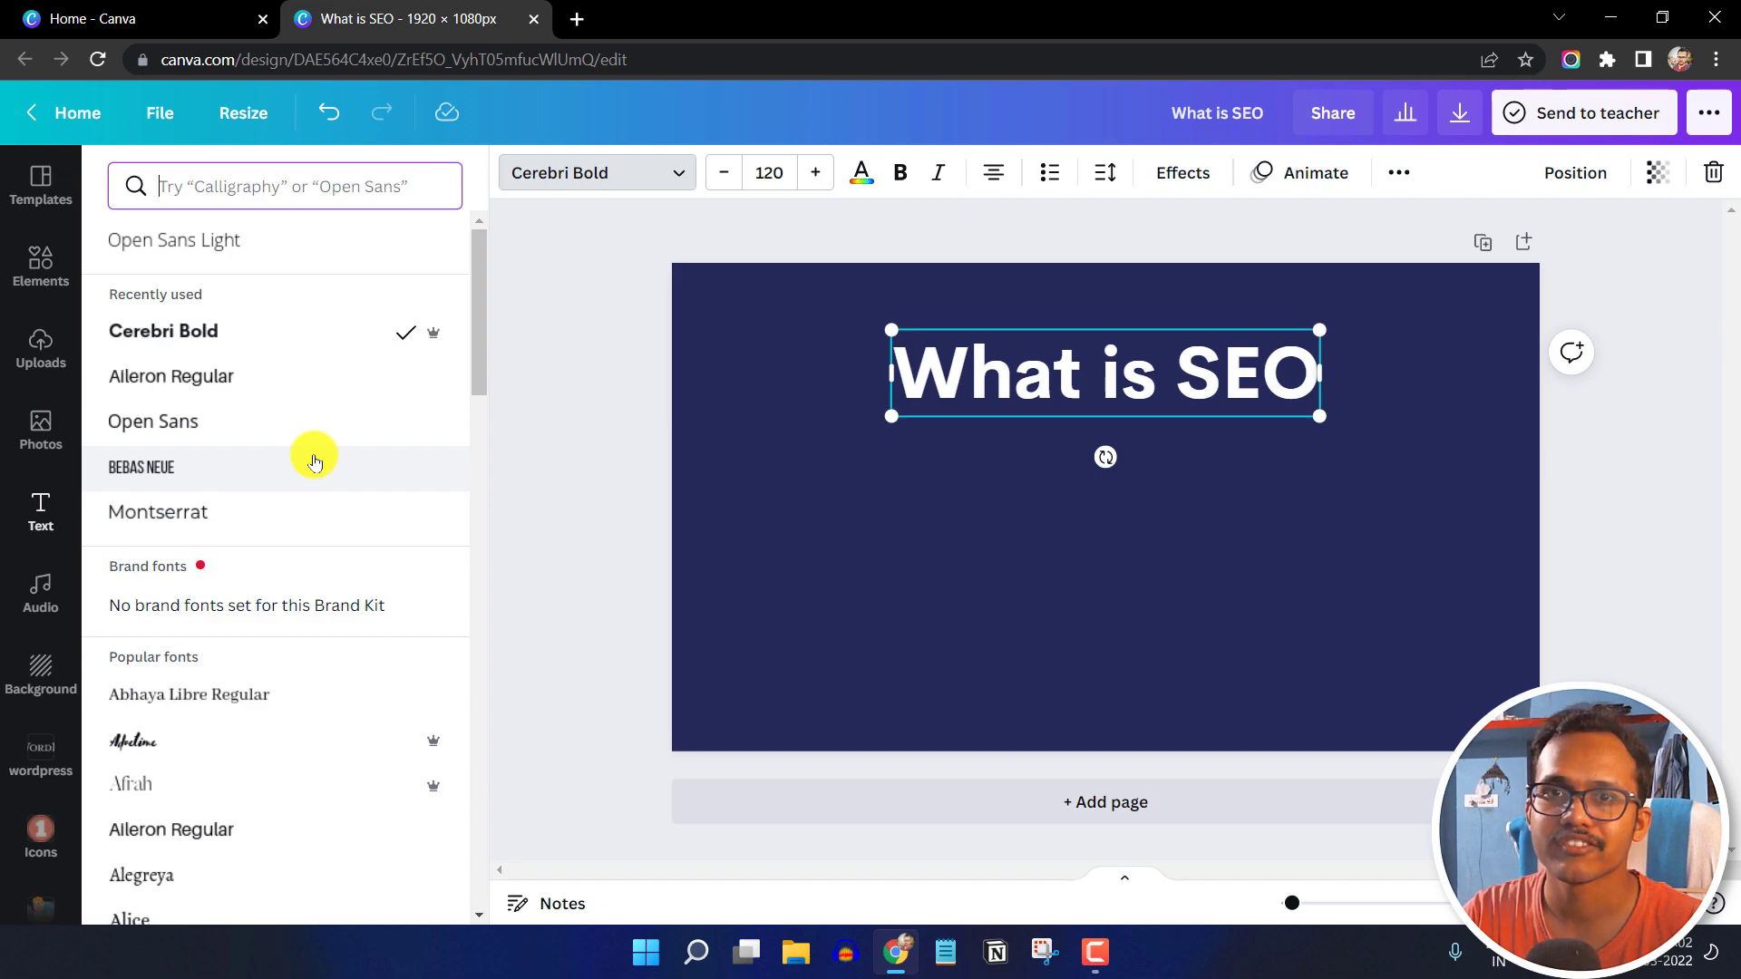
click(1123, 385)
drag(1187, 380, 1296, 369)
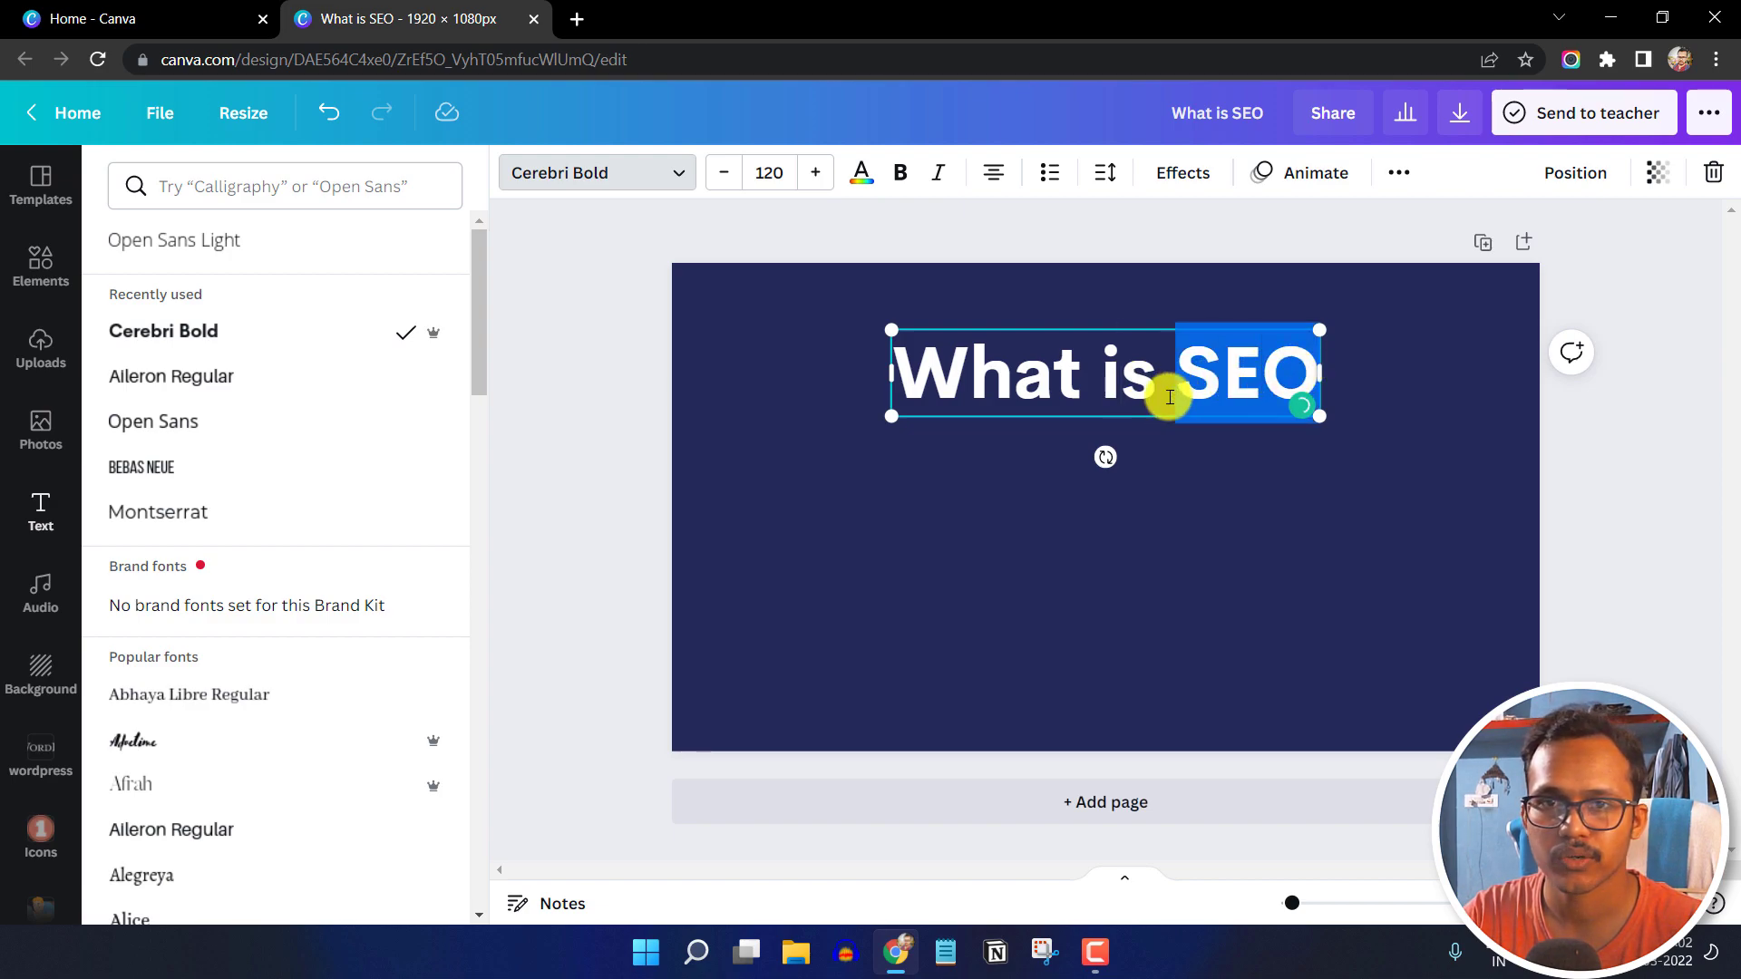
click(862, 173)
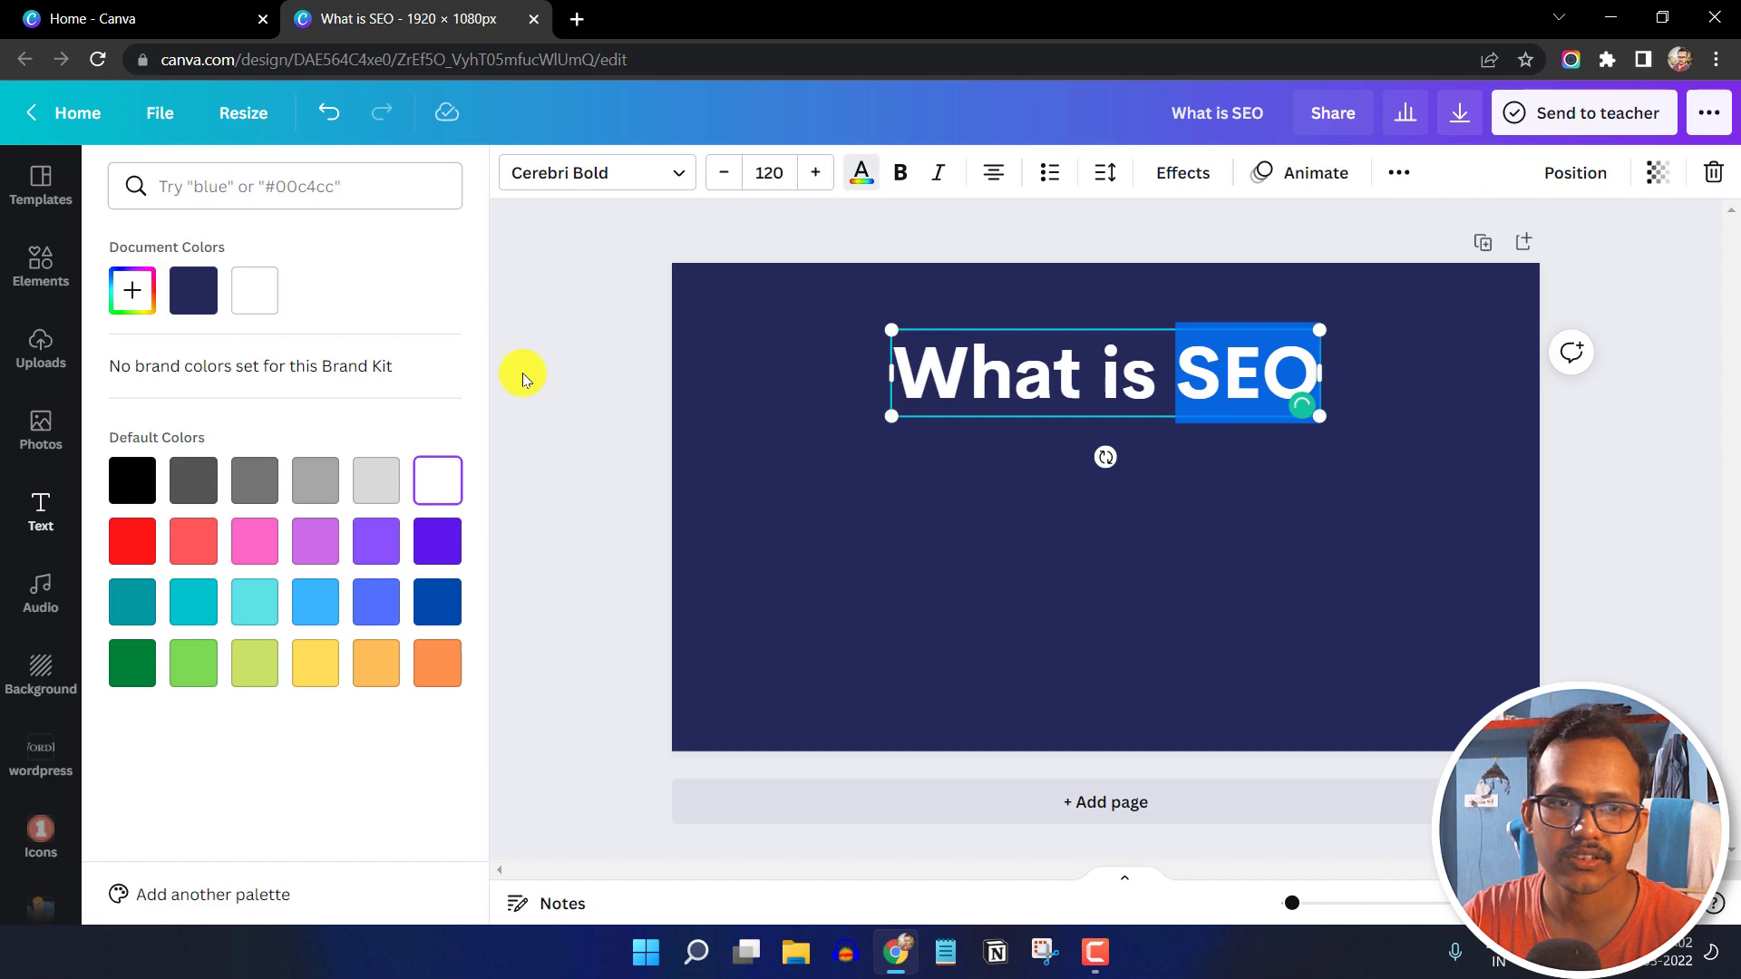
click(315, 663)
key(Escape)
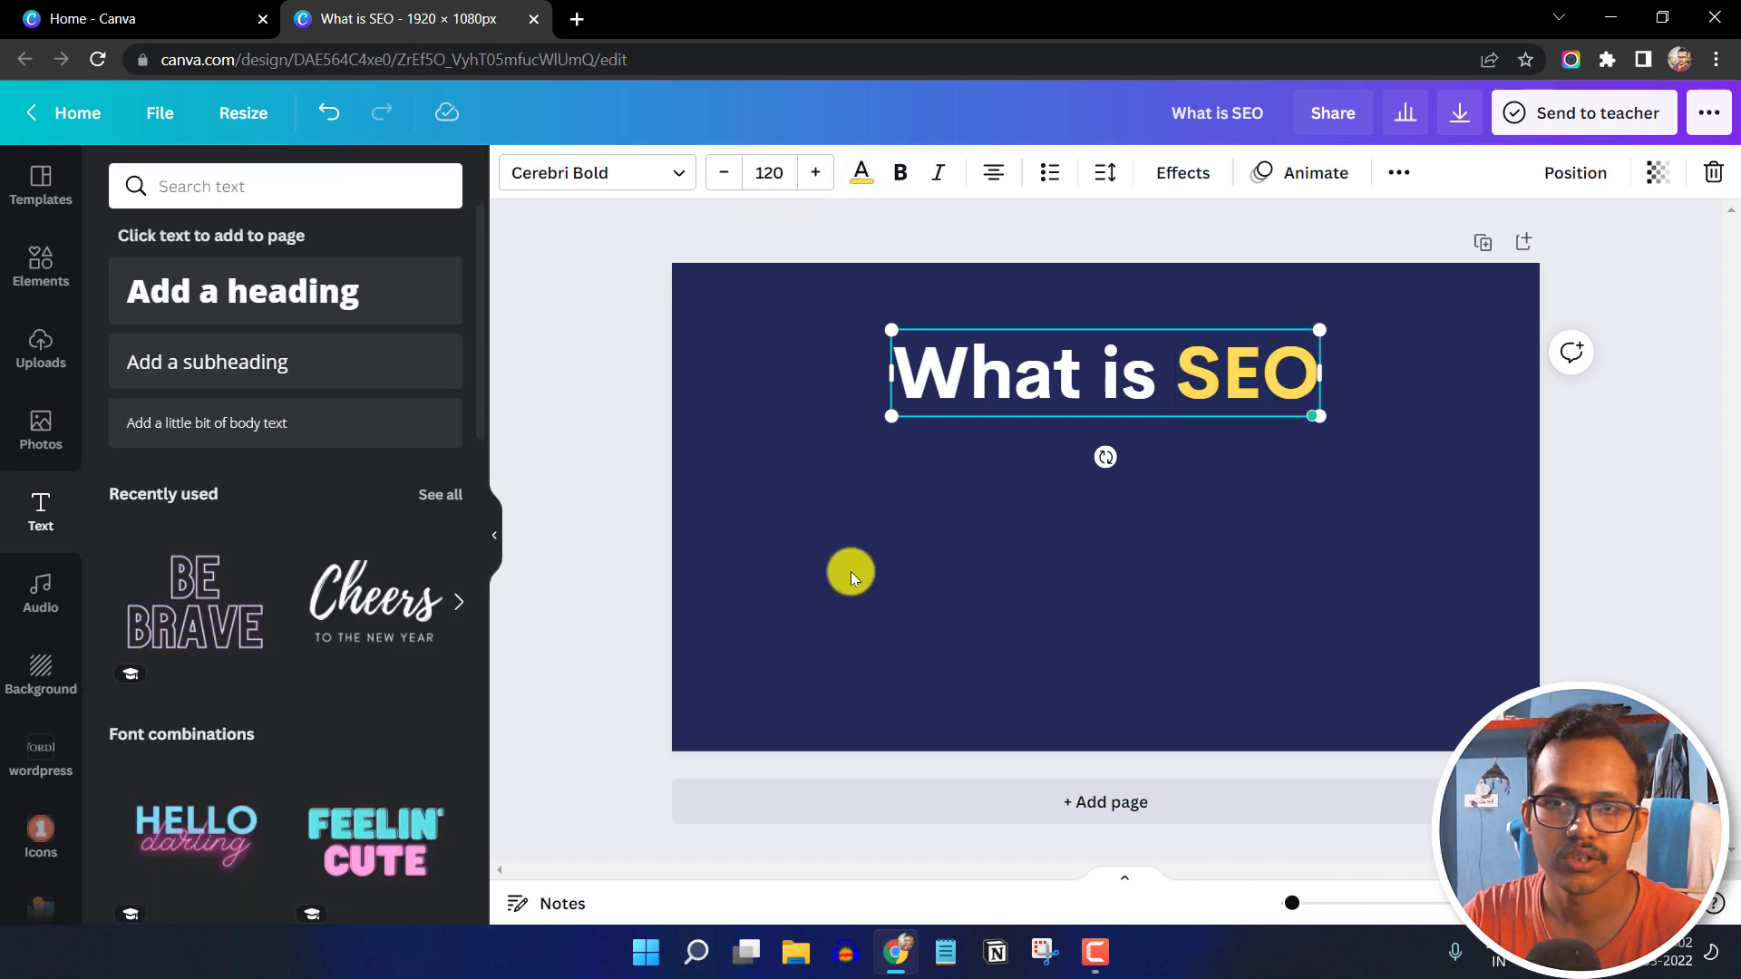
click(851, 571)
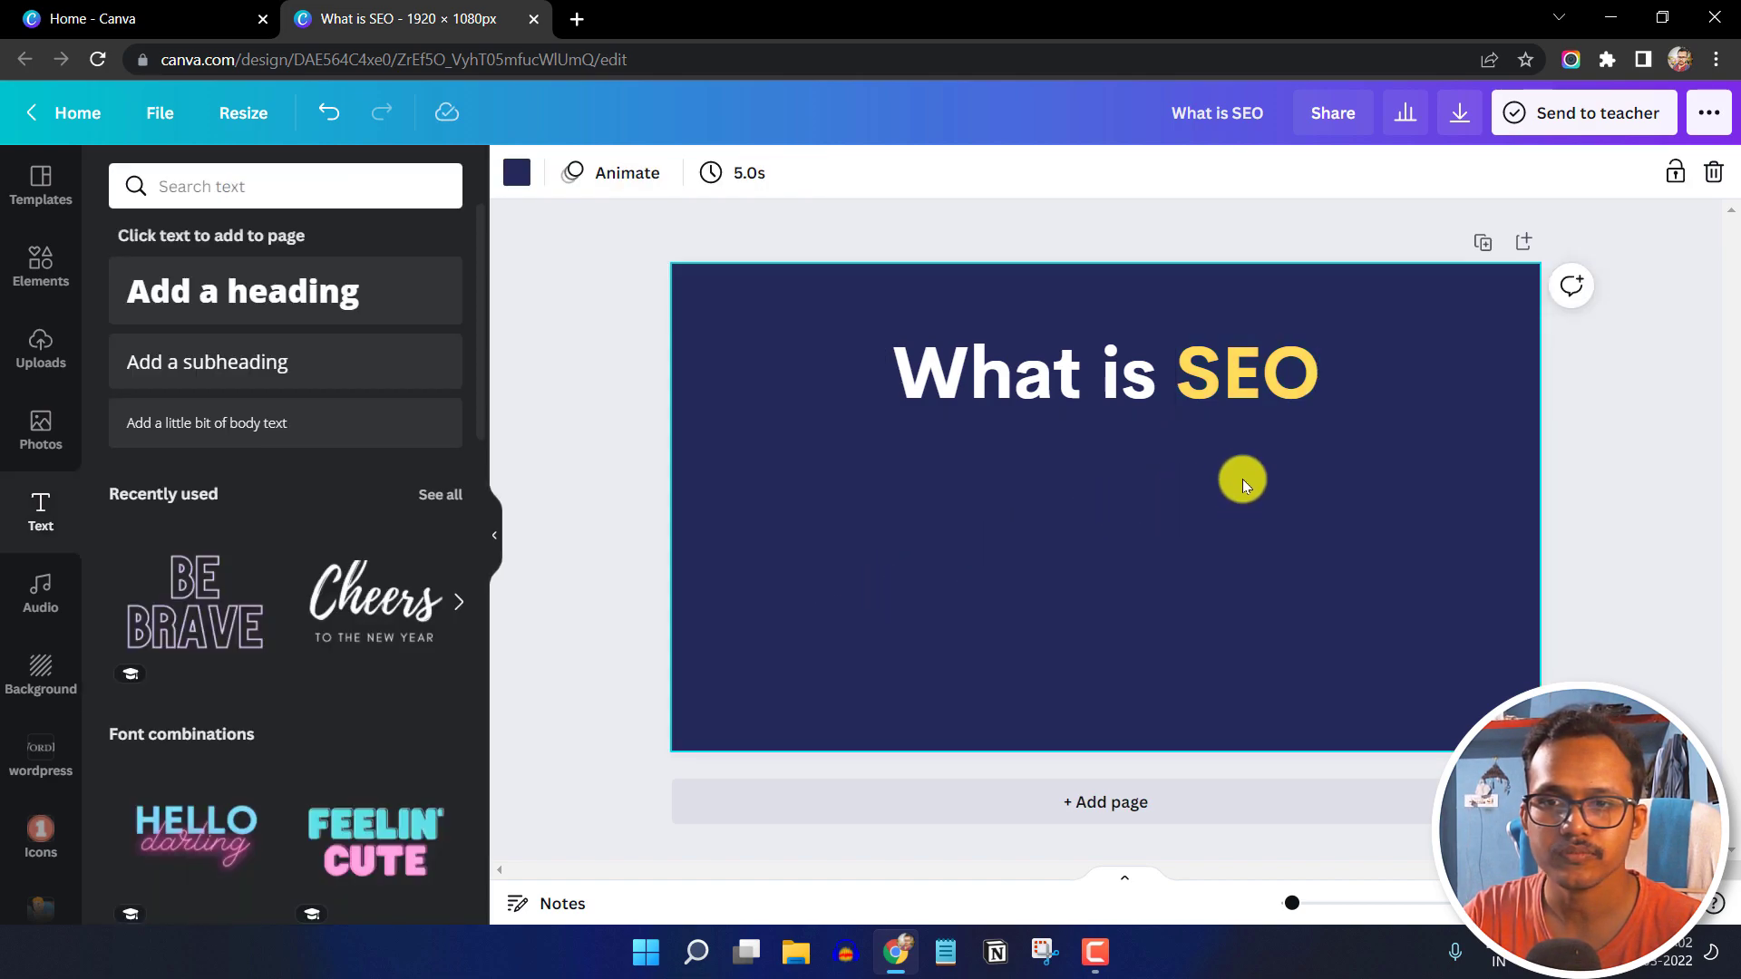
Apply a Shadow effect to the "What is SEO" title with a light grey shadow colour and an offset of 58
click(1252, 372)
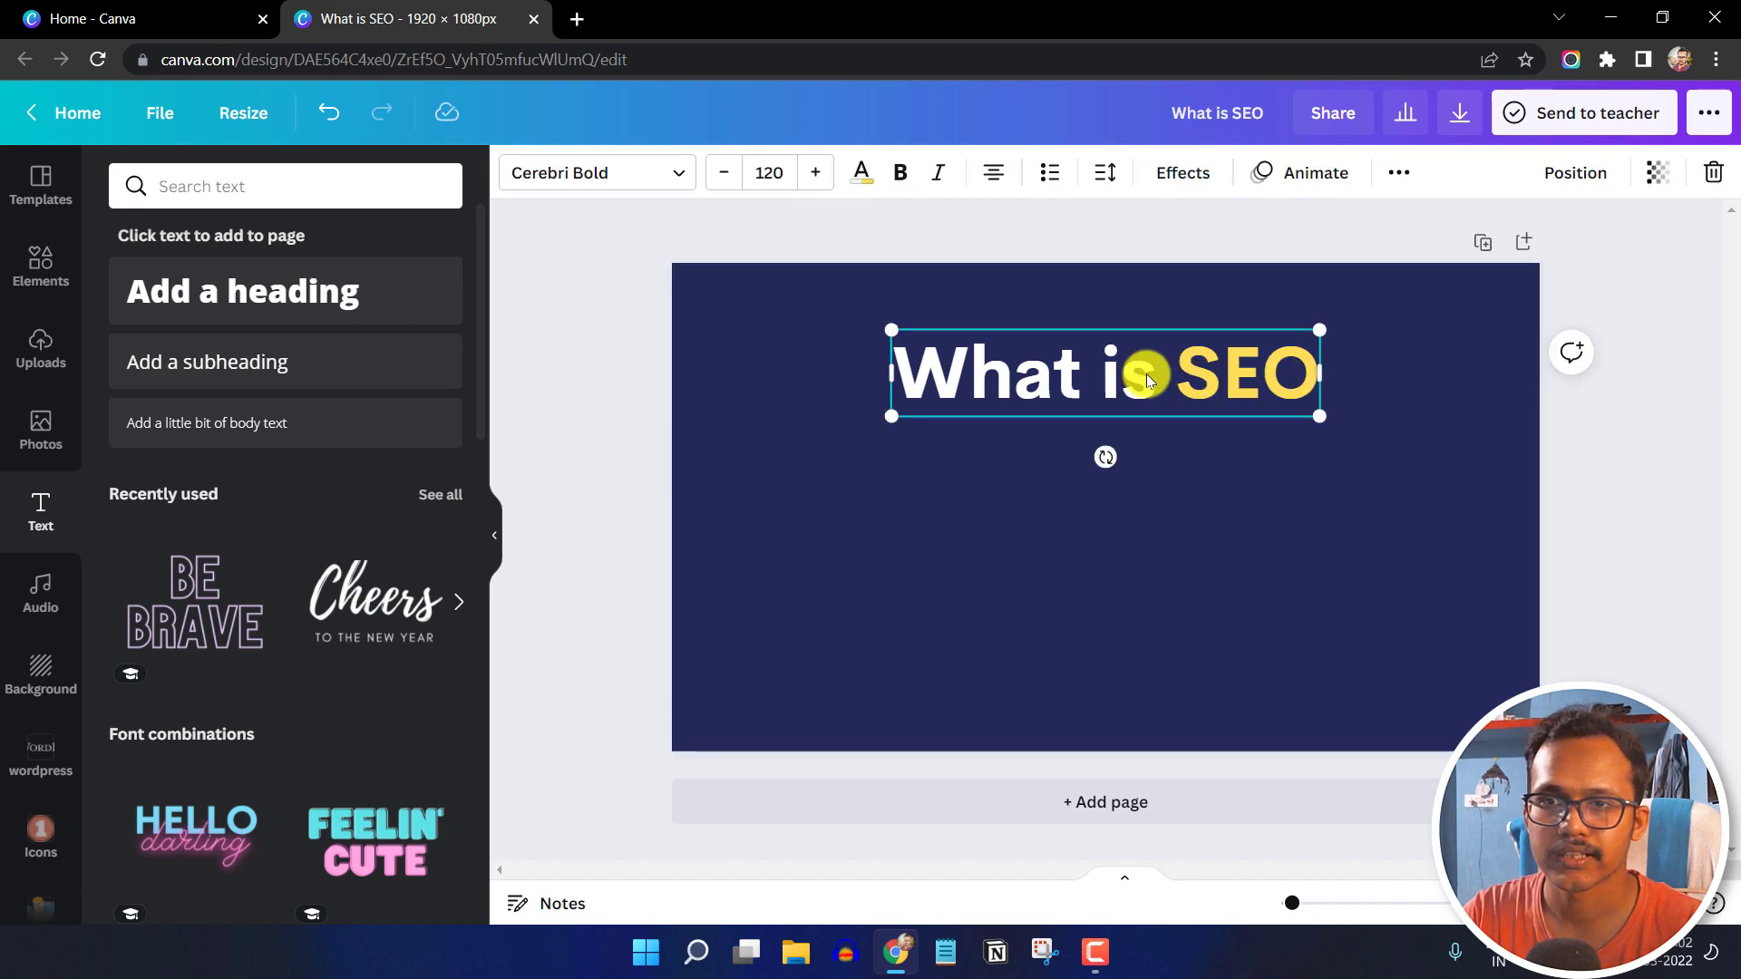
click(1179, 172)
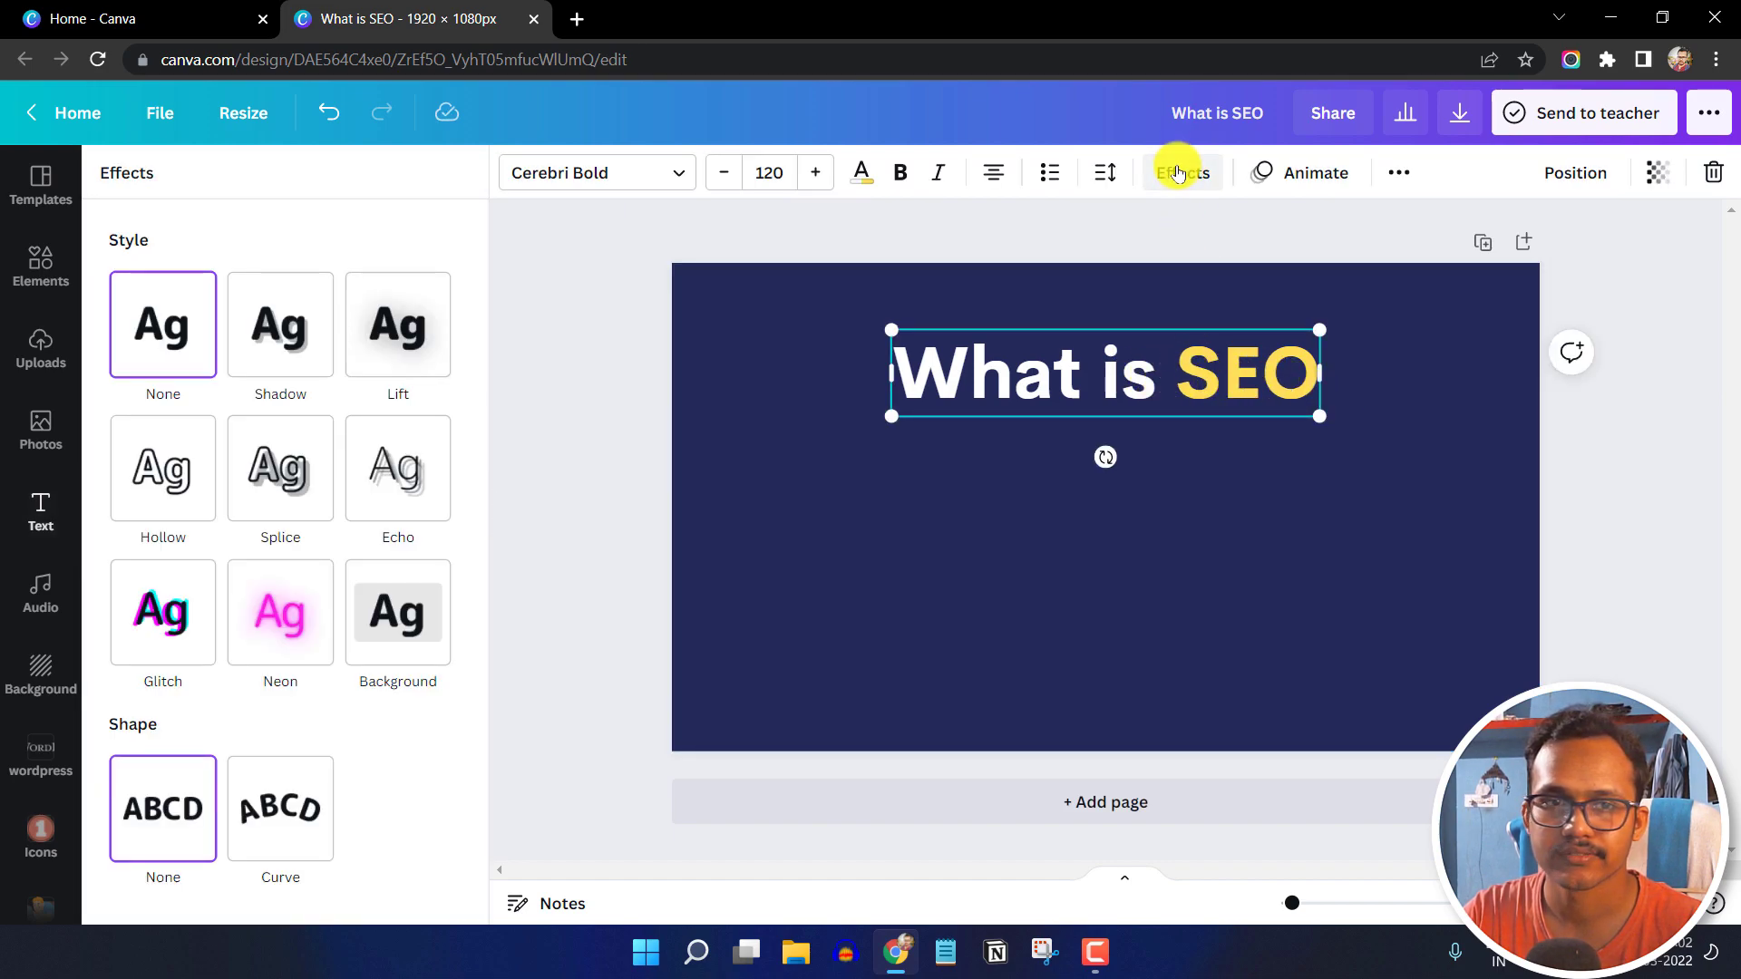
click(286, 325)
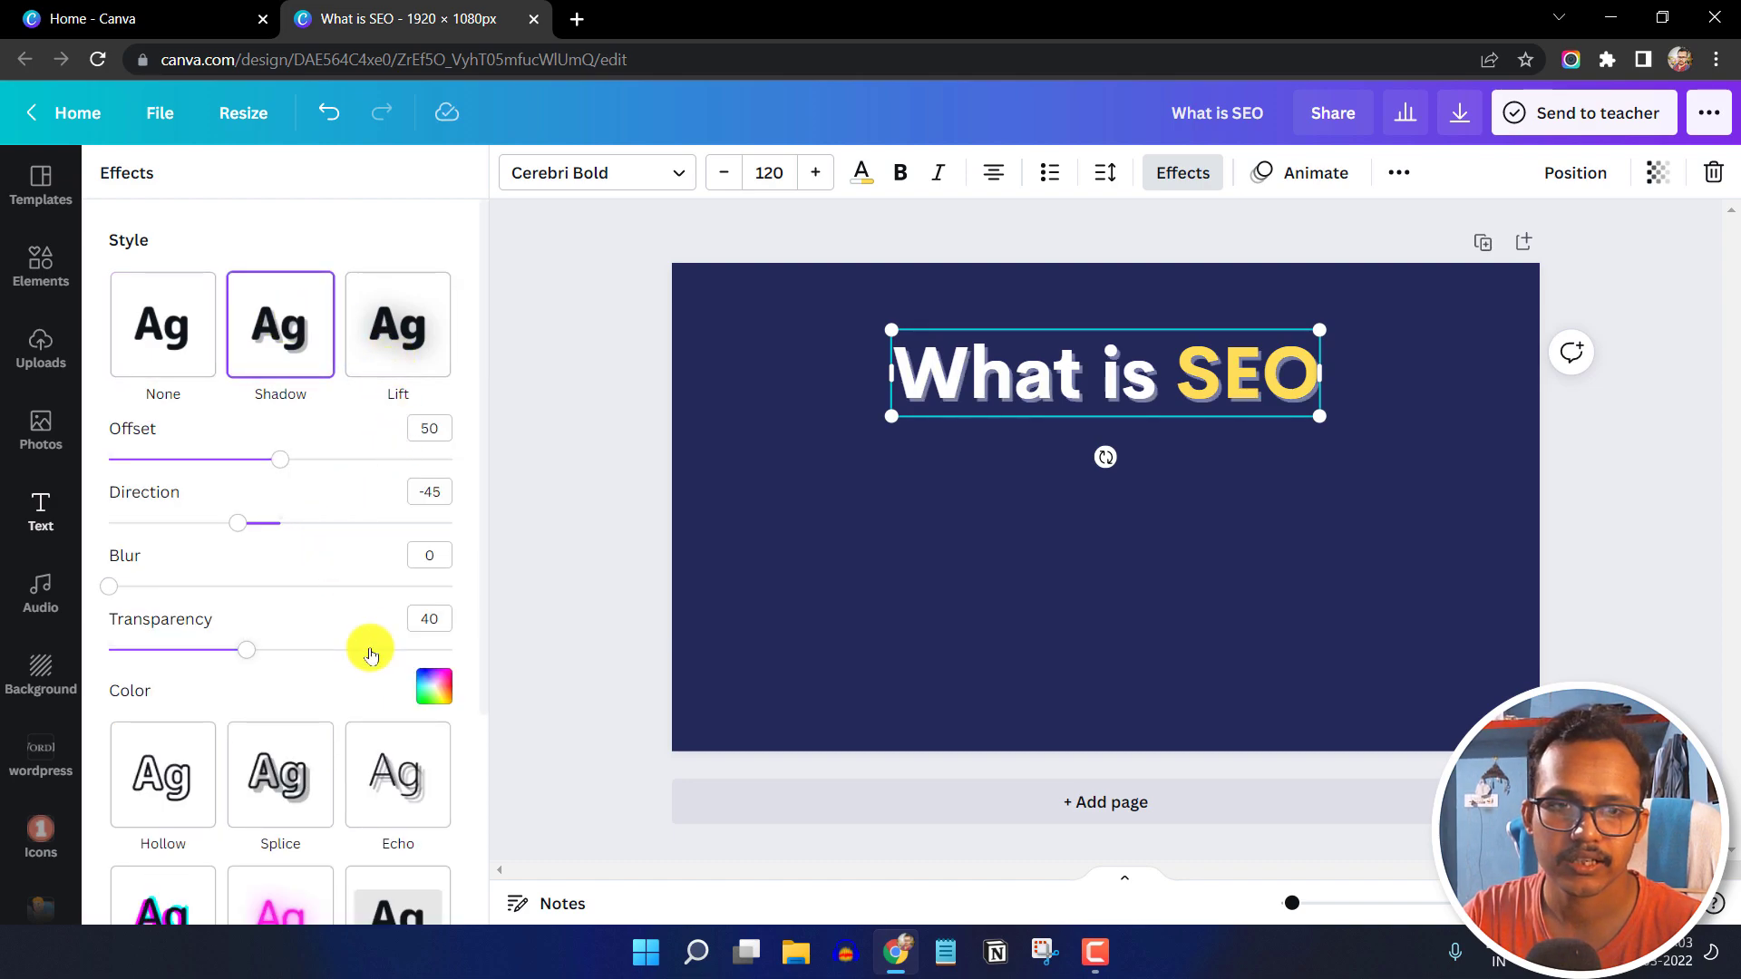
click(430, 689)
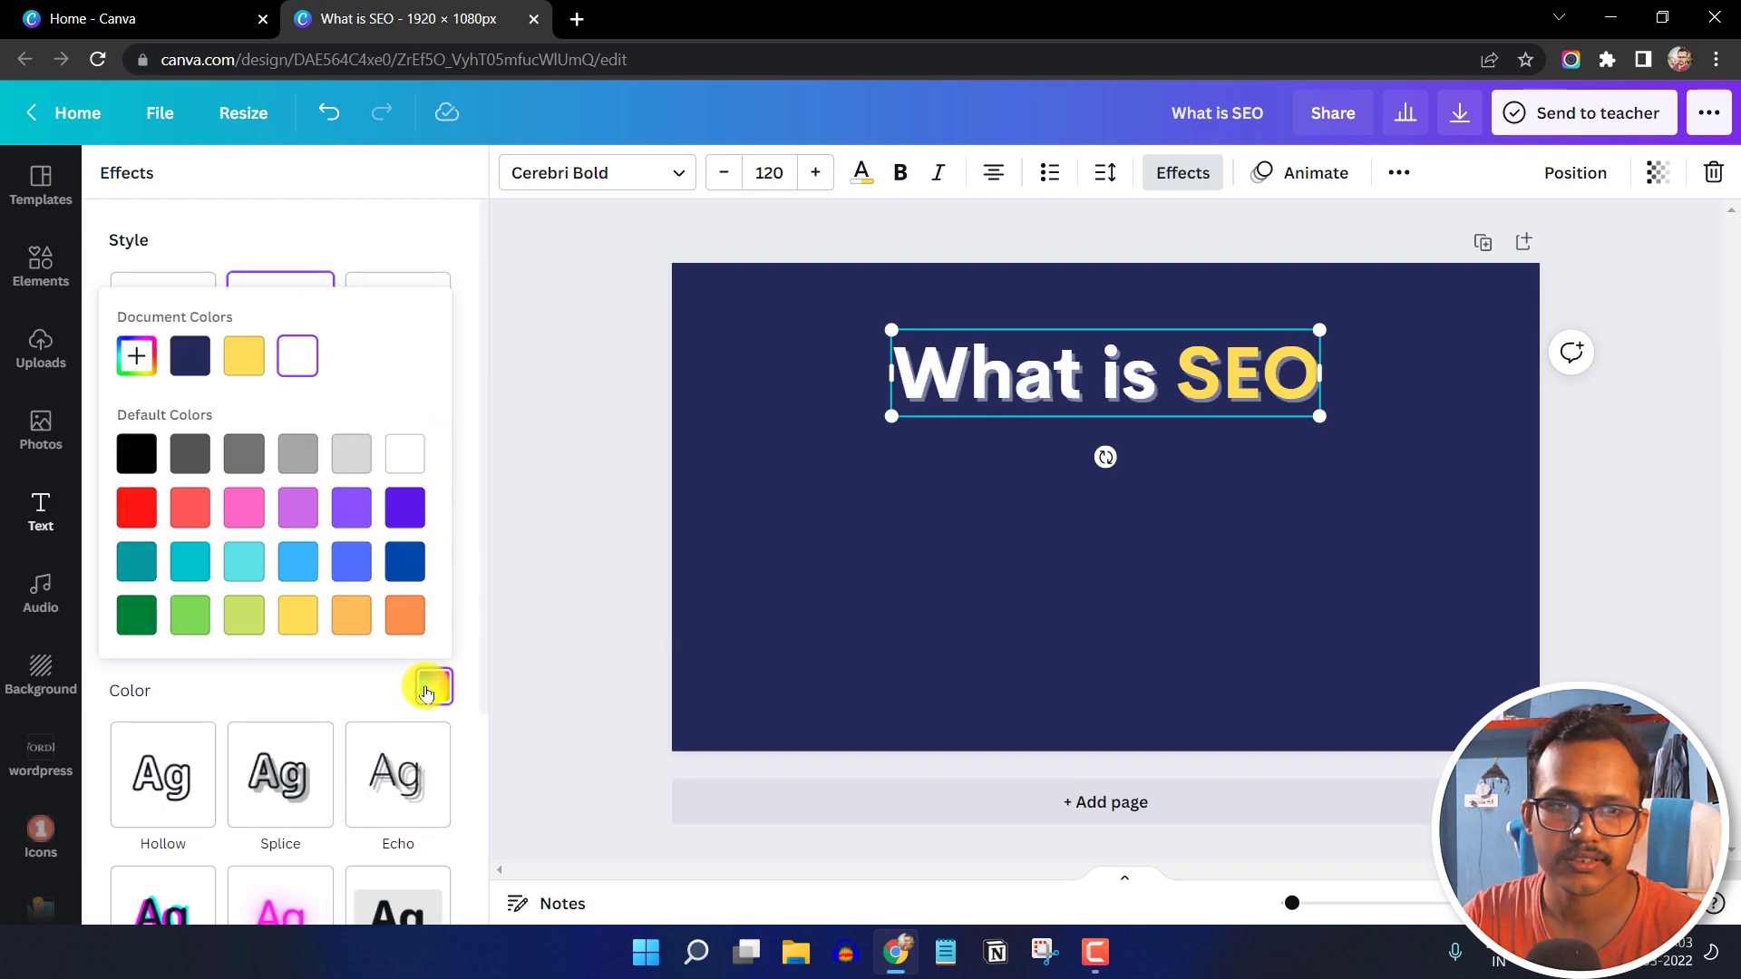
click(144, 463)
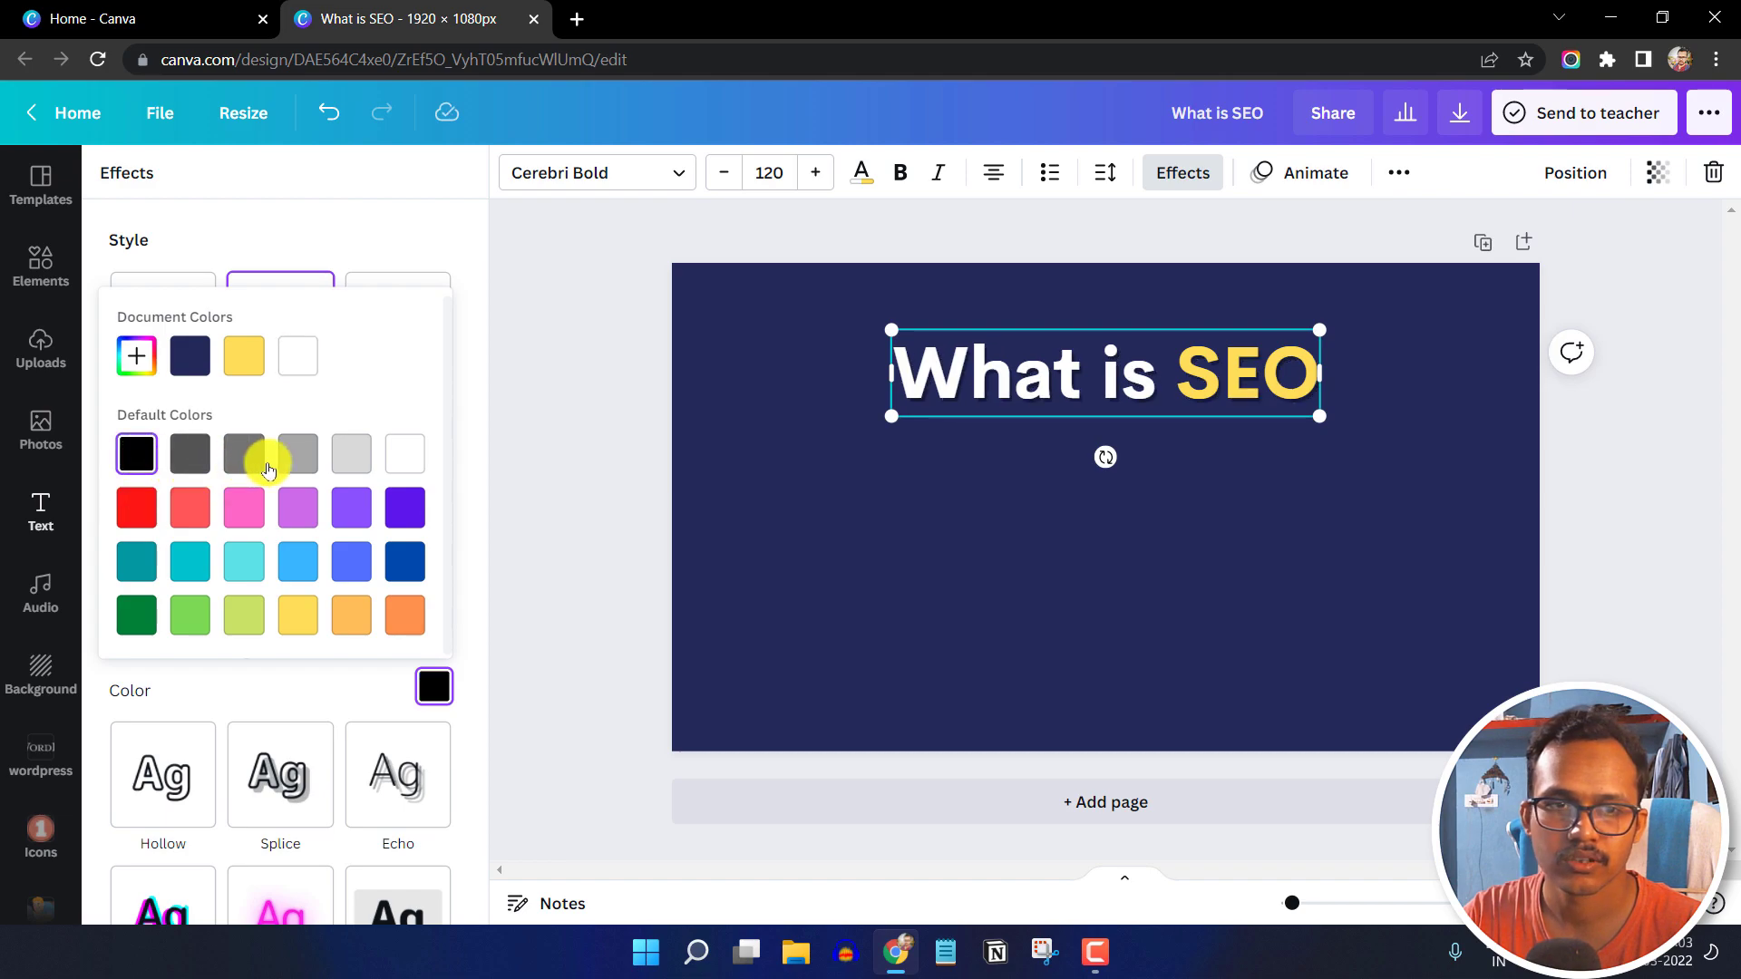
click(352, 465)
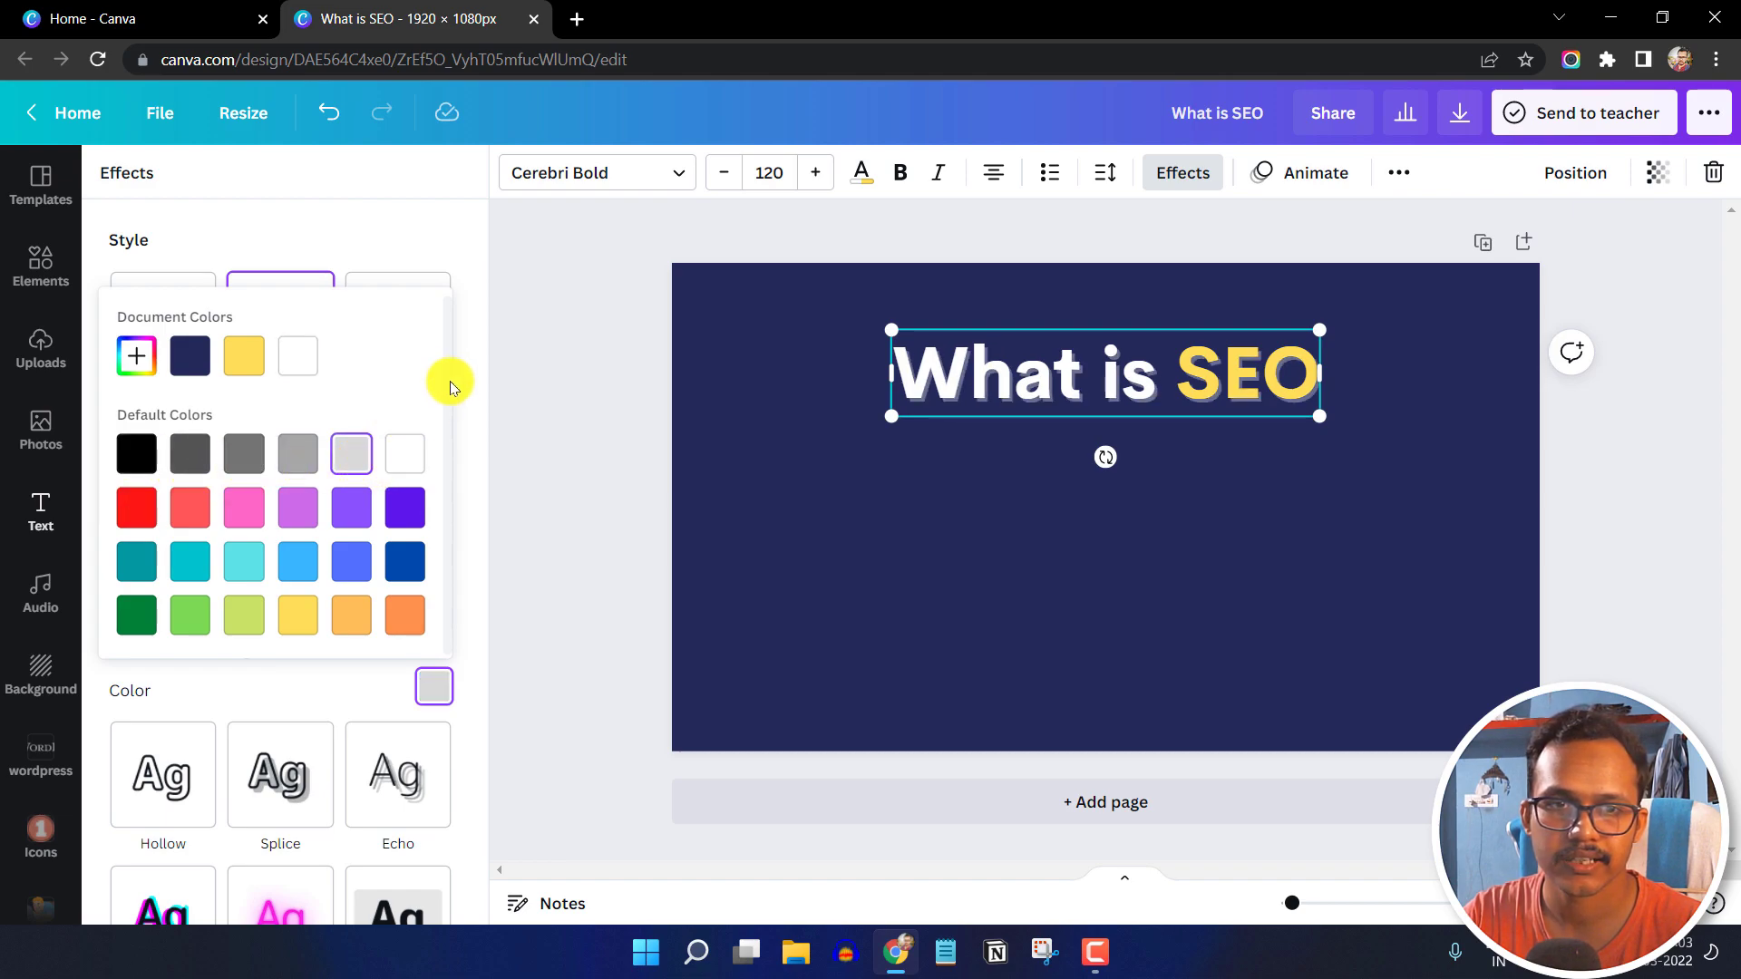
click(401, 247)
mouse_move(280, 460)
mouse_down()
mouse_move(342, 466)
mouse_move(310, 468)
mouse_up()
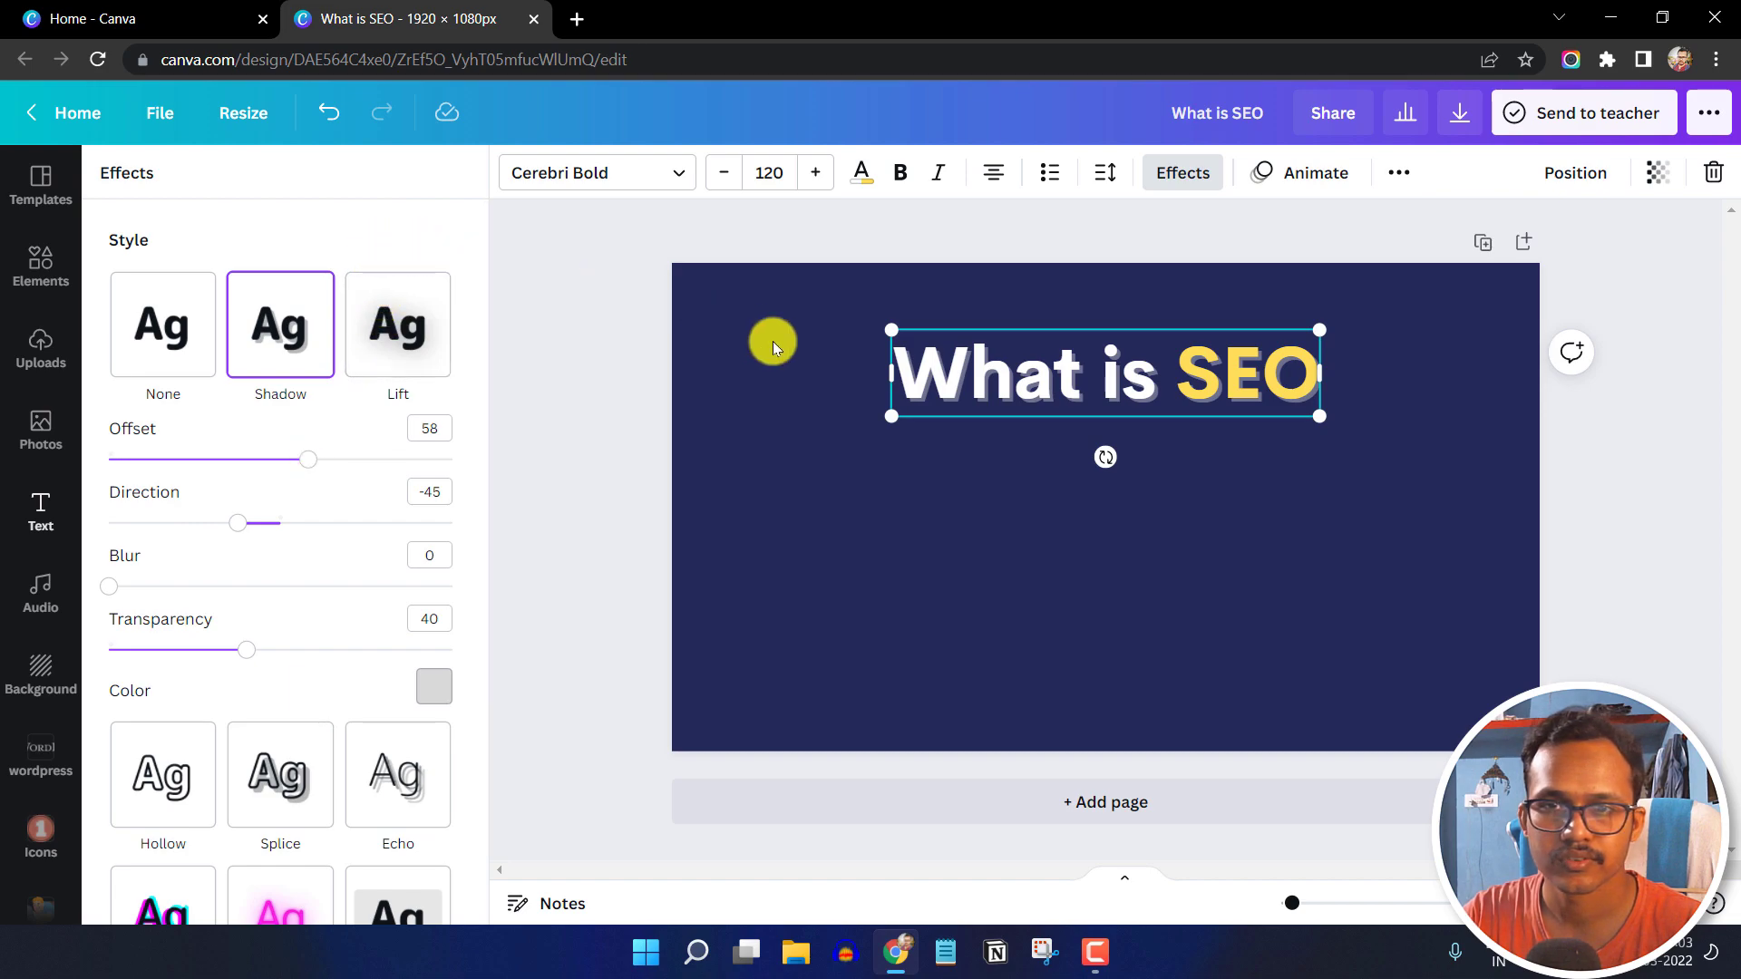
Try the whole title in uppercase and switch it back to its original case
double_click(1041, 377)
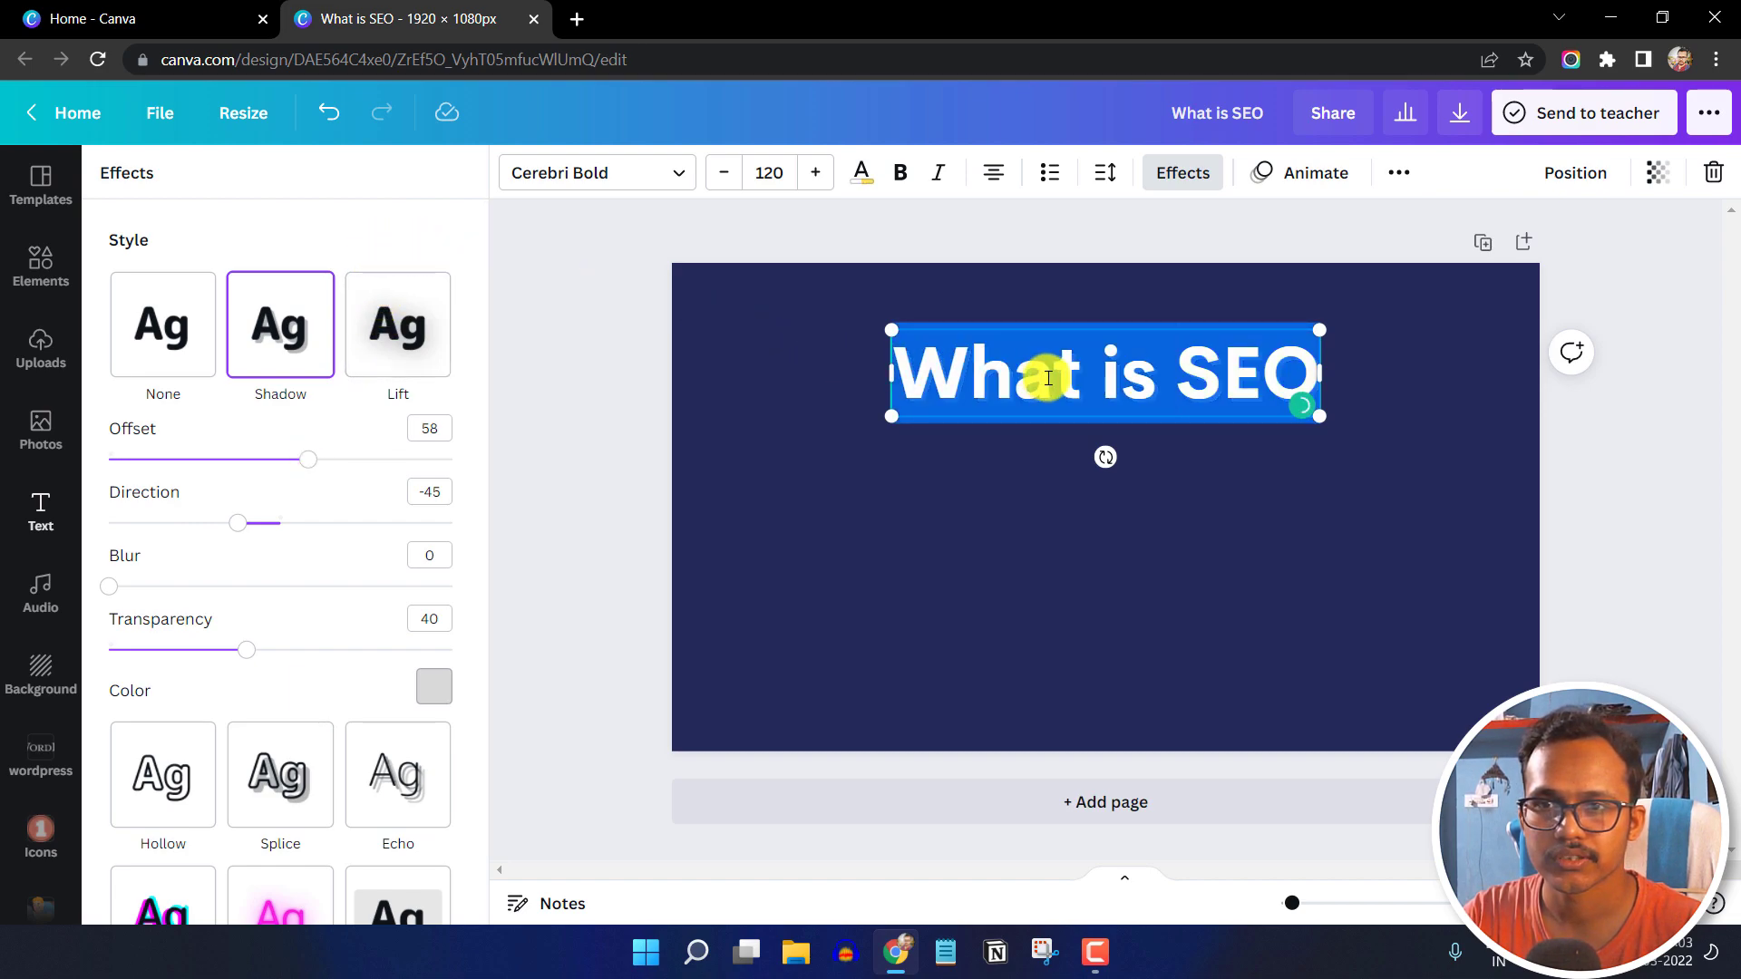
click(1402, 178)
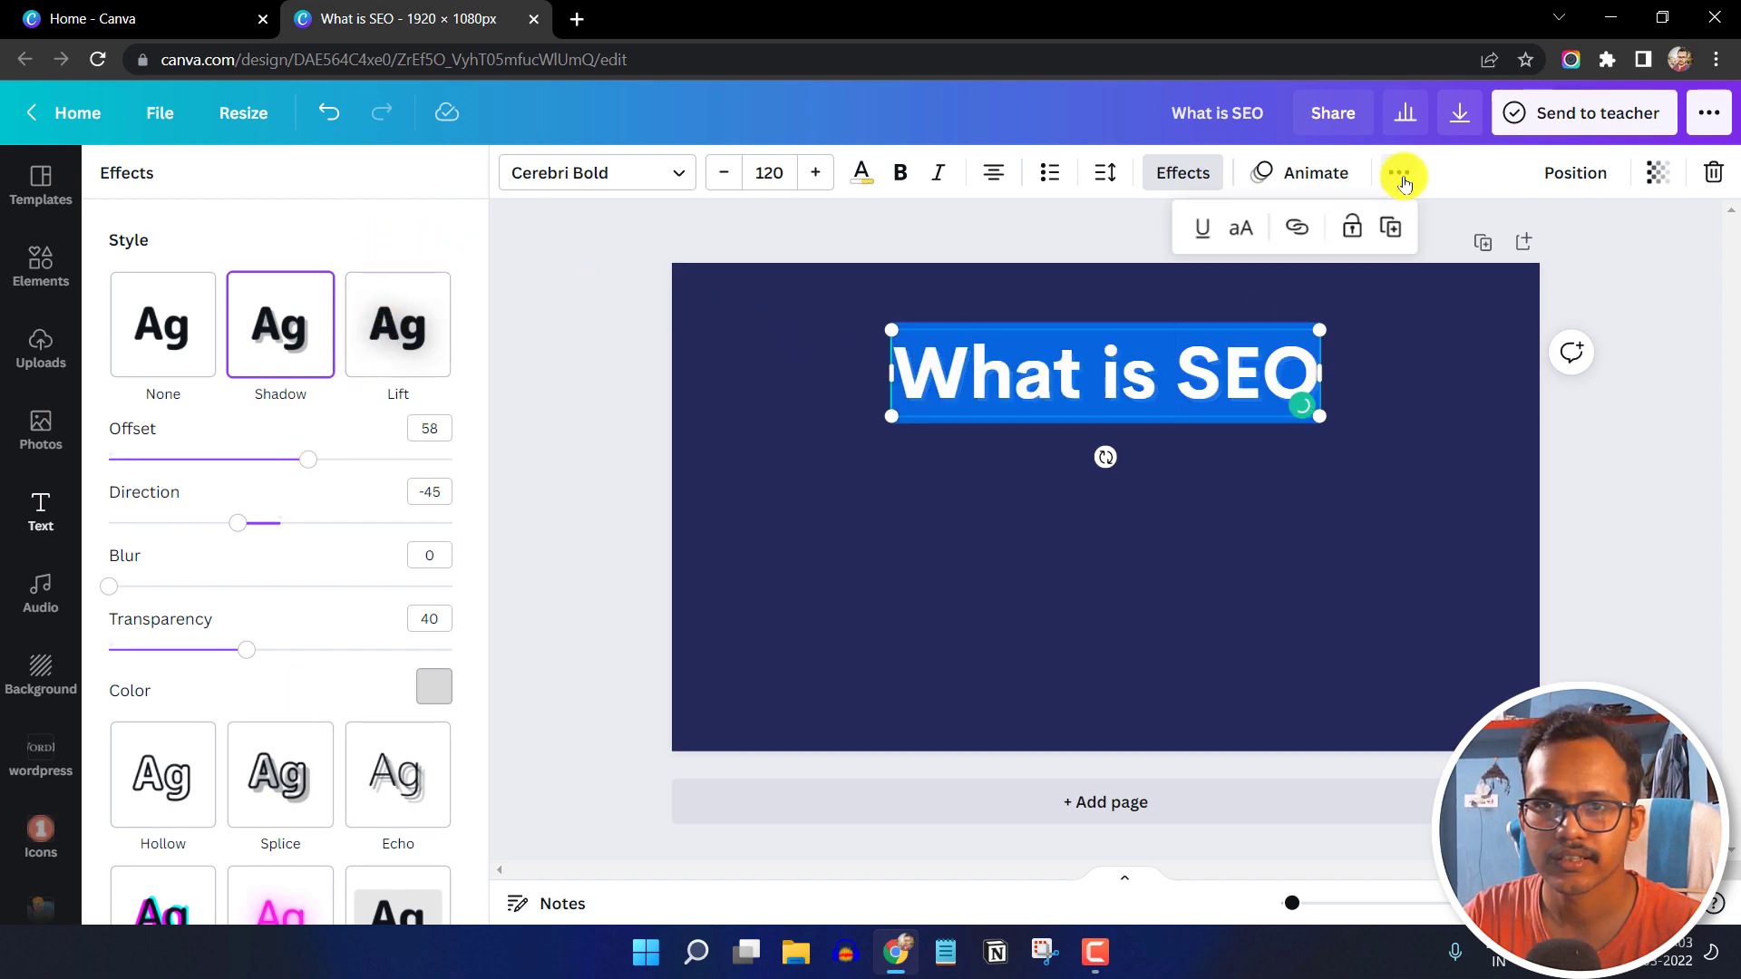
click(1242, 233)
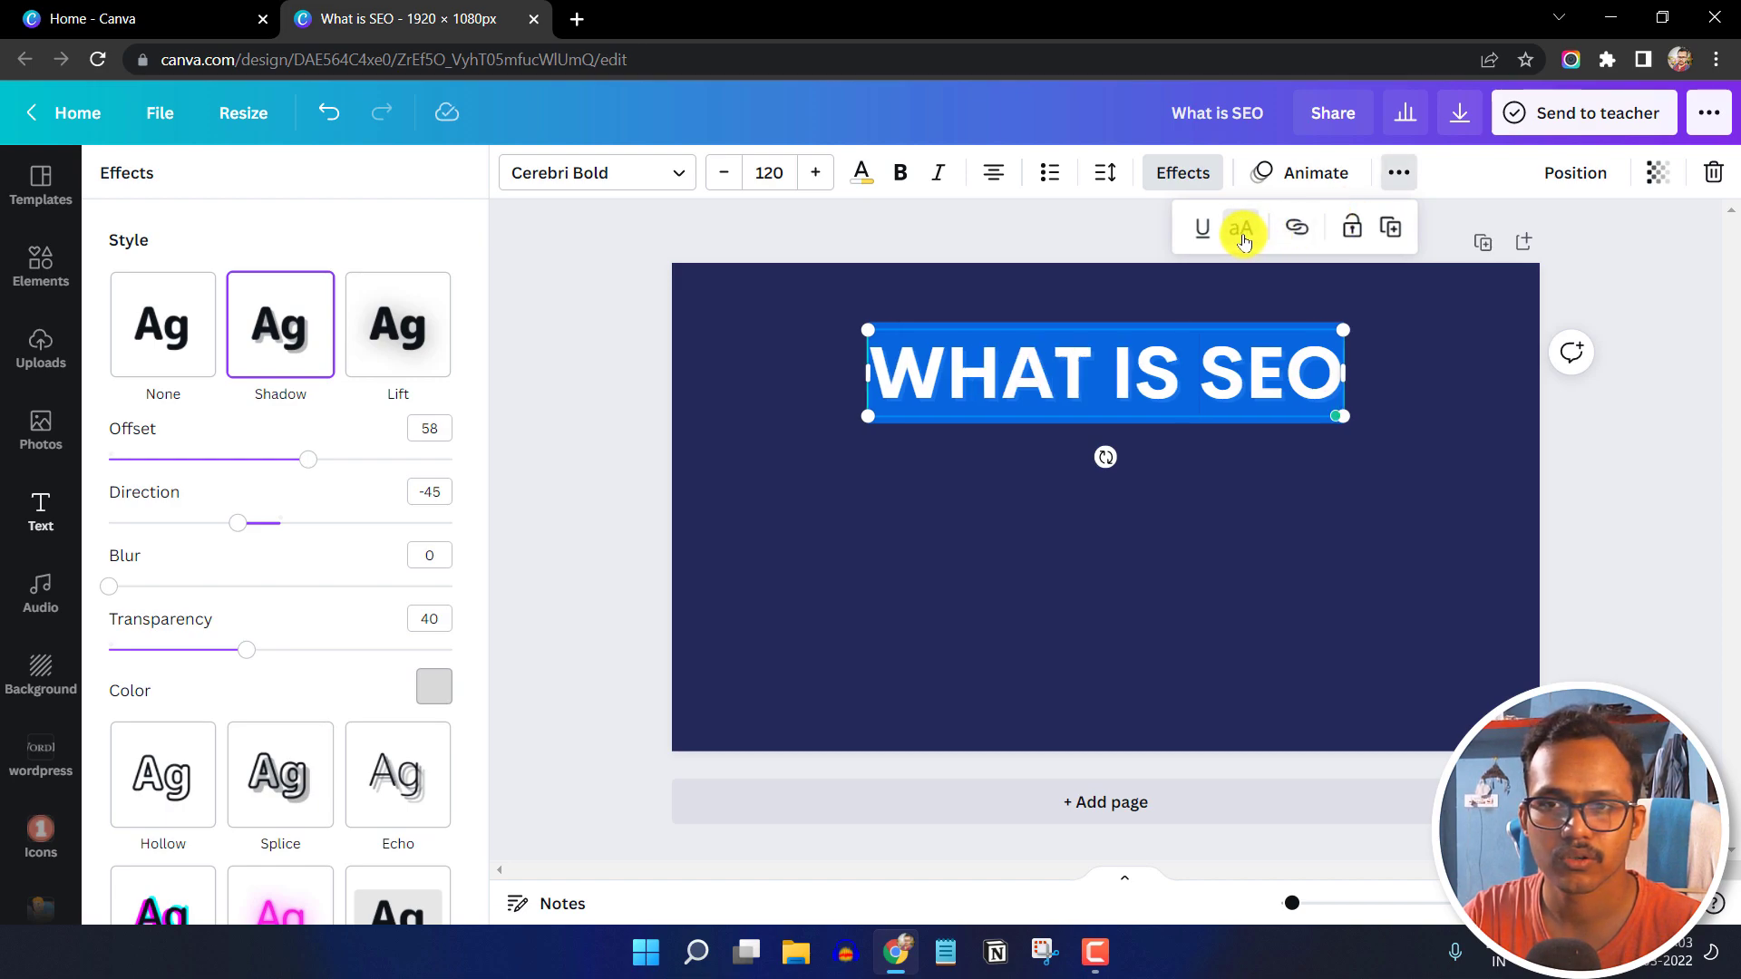
click(1242, 233)
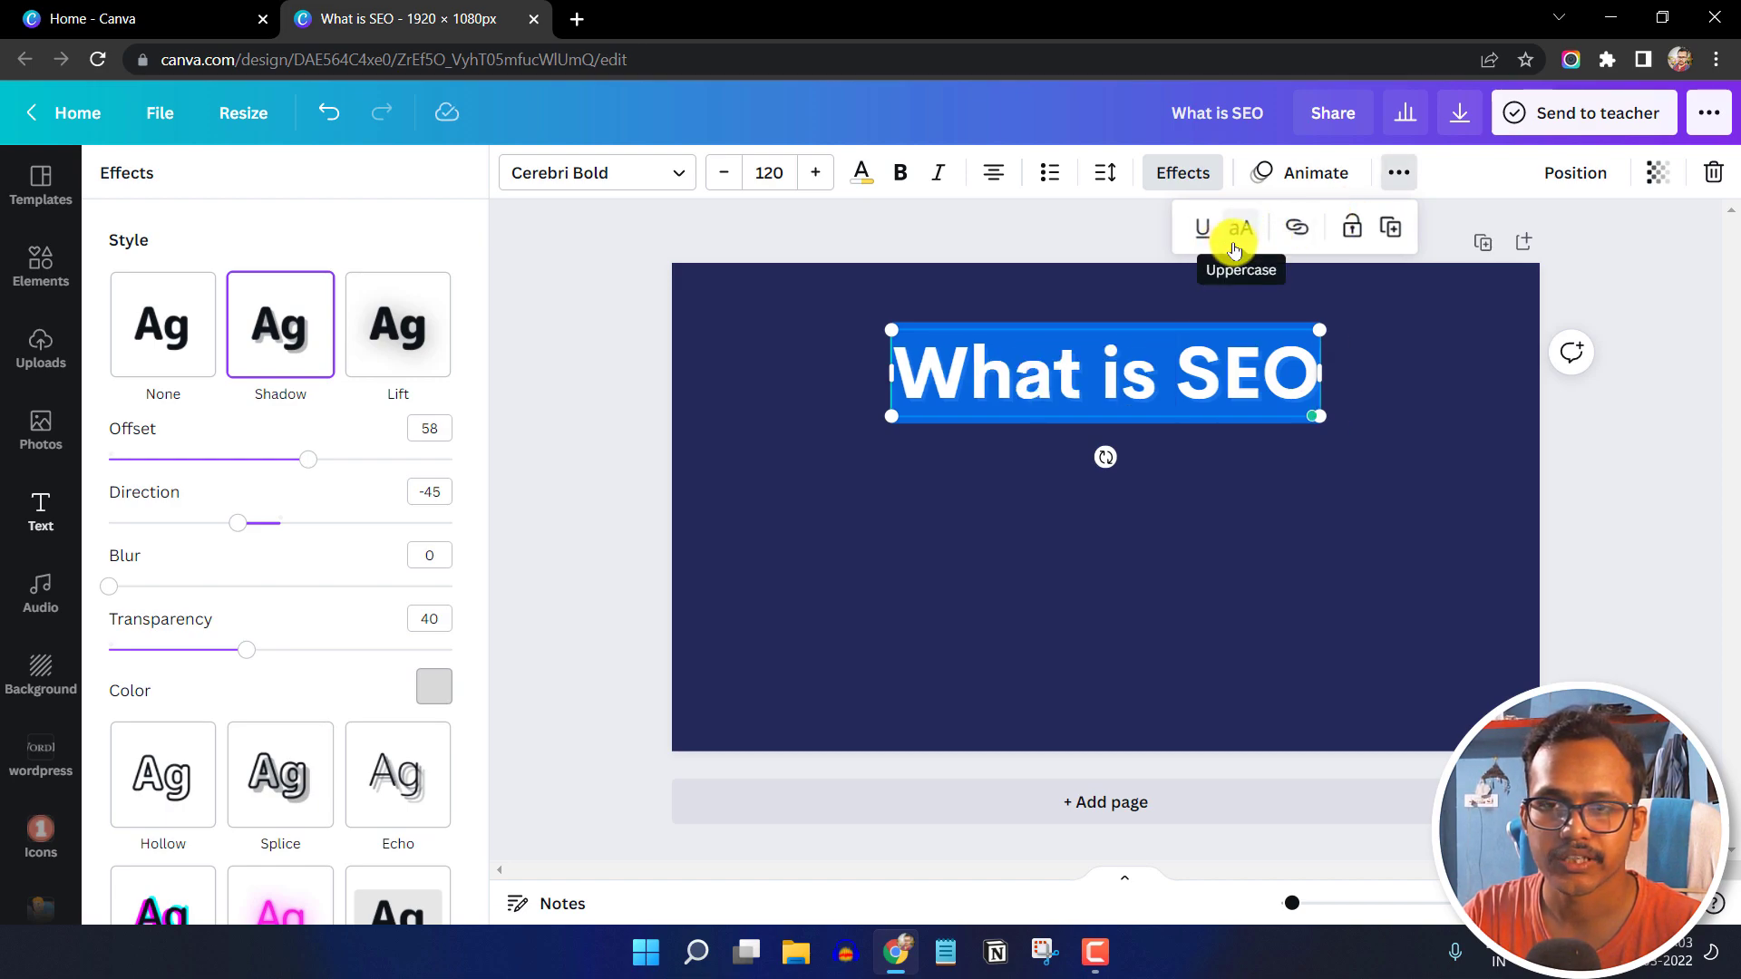
click(1257, 372)
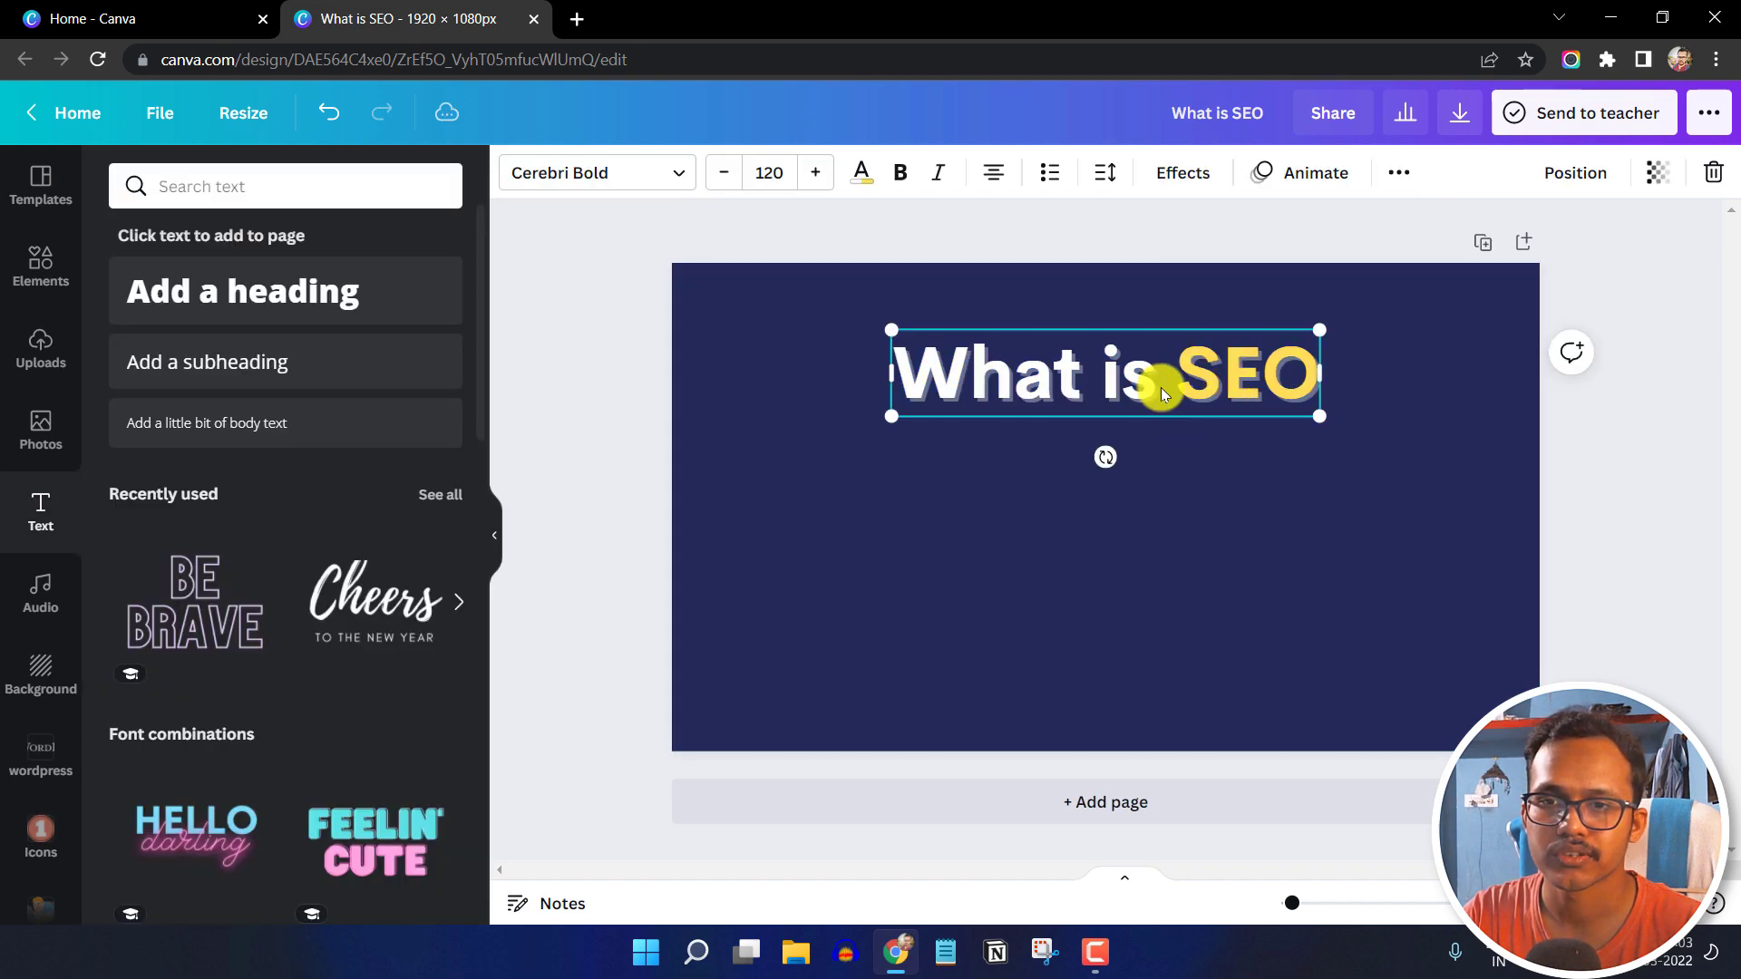
Move the title to the lower part of the page, centred horizontally and resting on the lower margin
drag(1135, 377, 1139, 663)
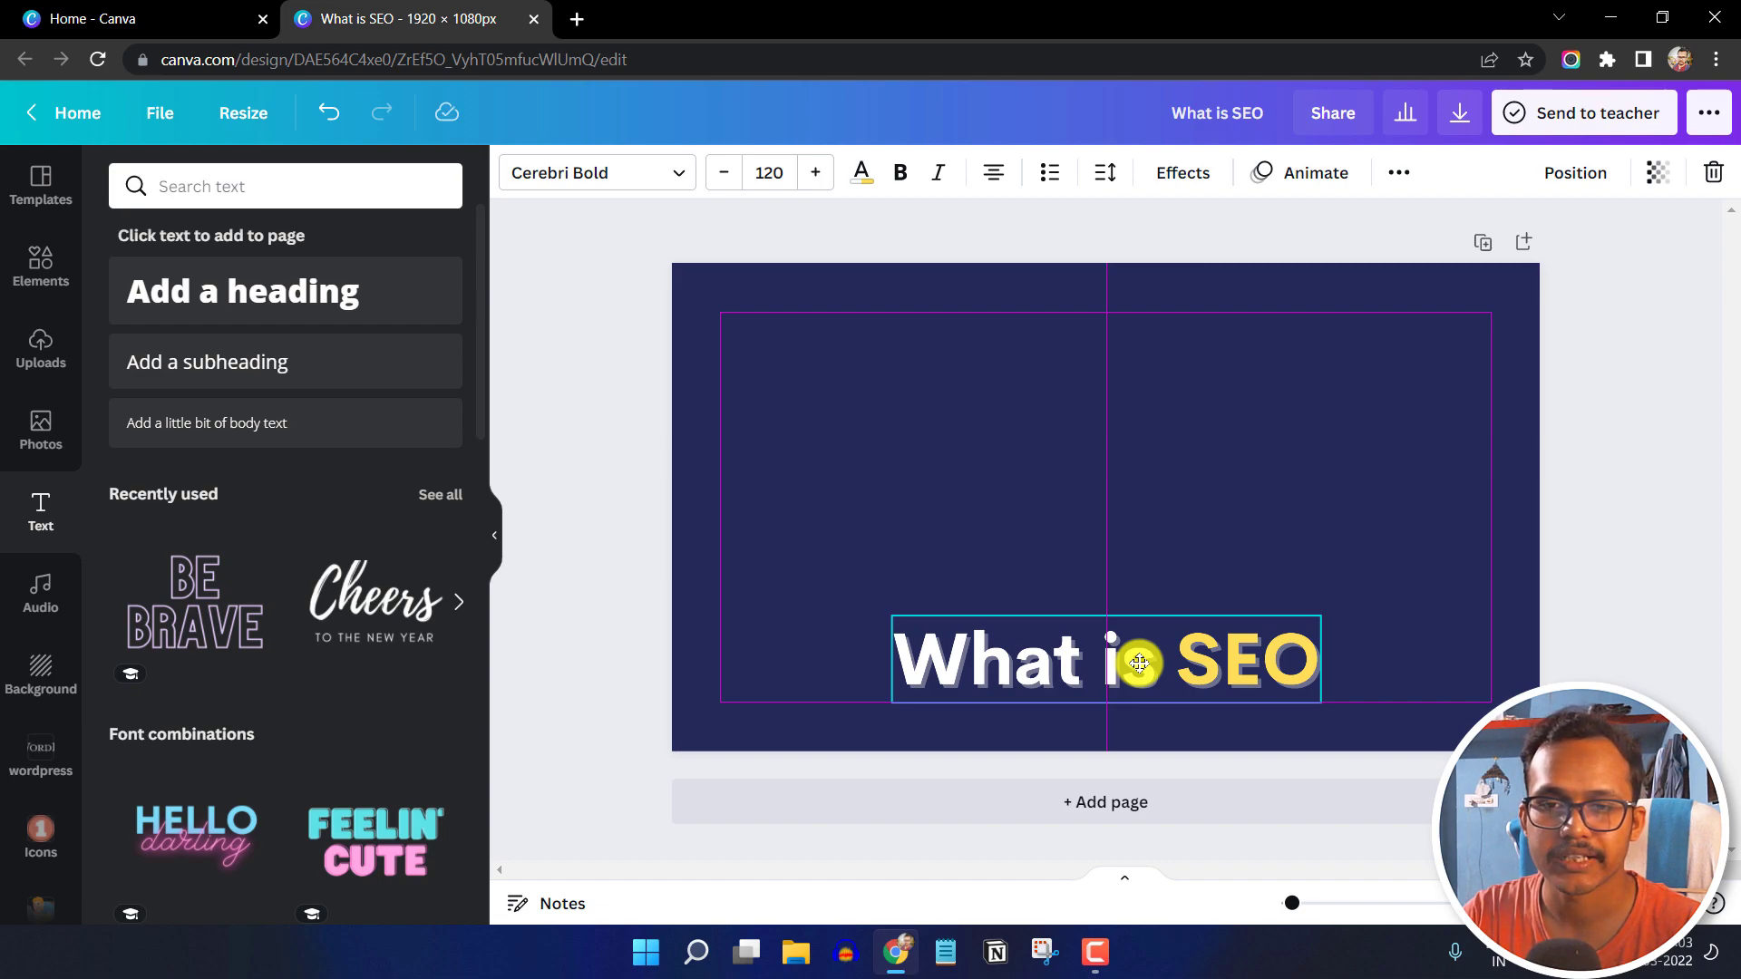
drag(1139, 663, 1136, 662)
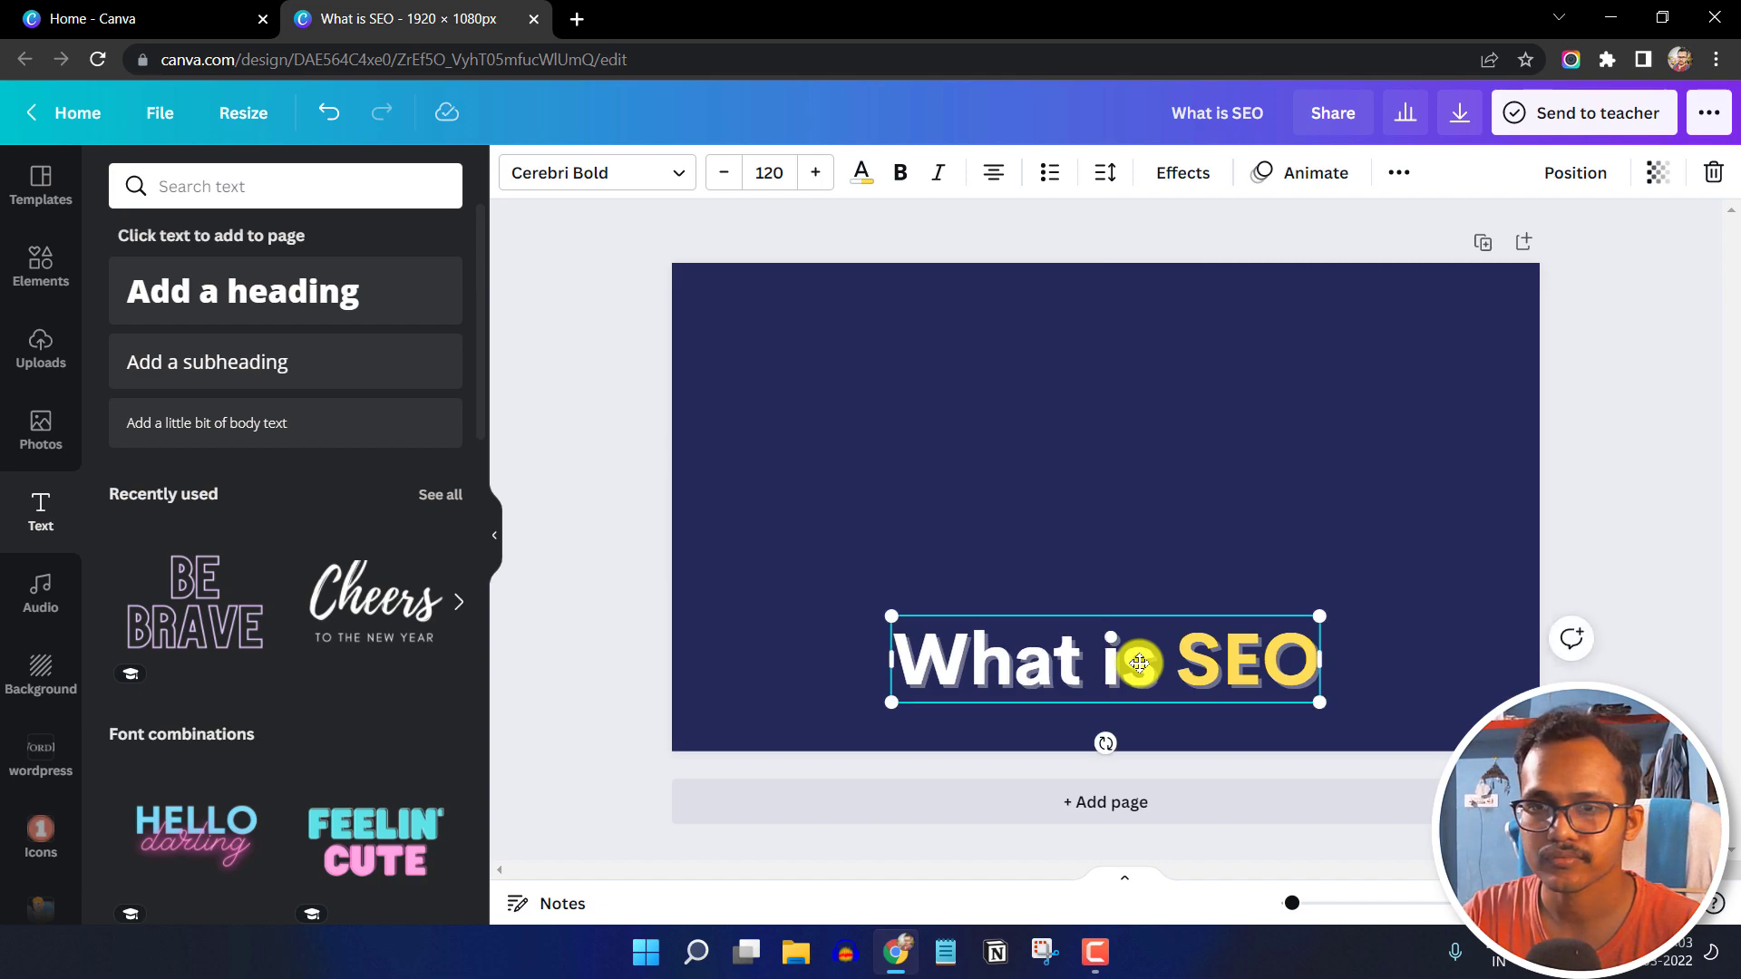
Try aligning the title to the page's top, middle, bottom, left, right and center, and return it to the lower margin
click(1401, 170)
click(1558, 183)
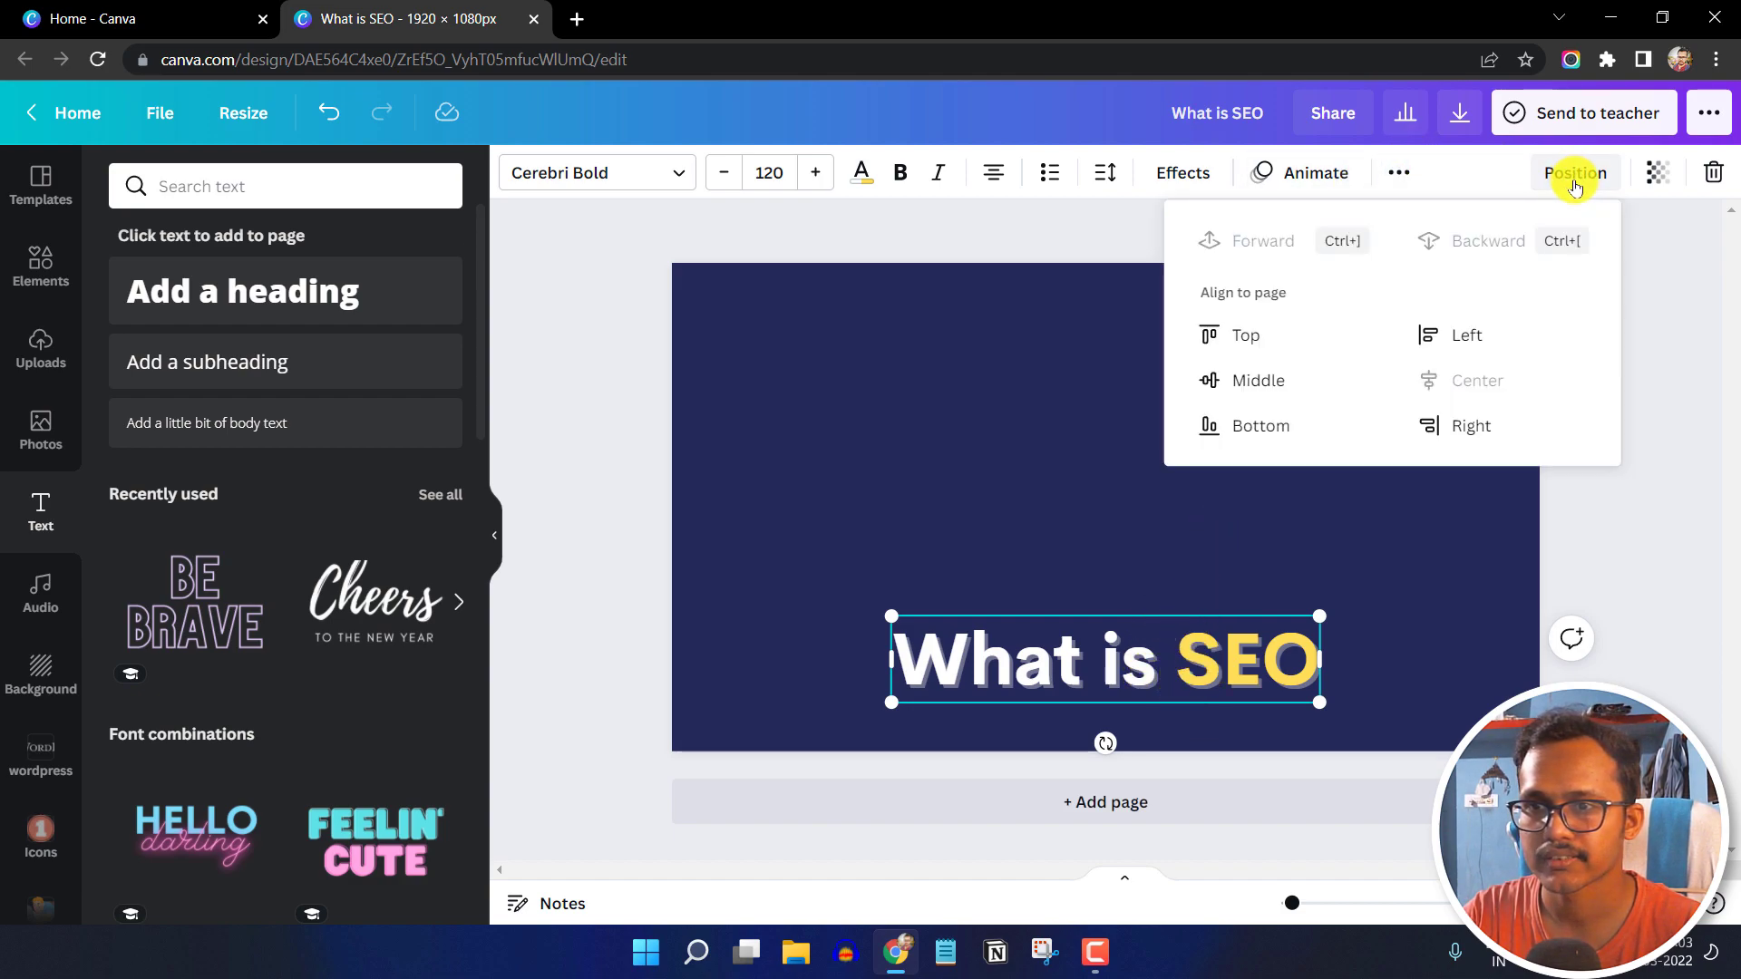
click(1264, 383)
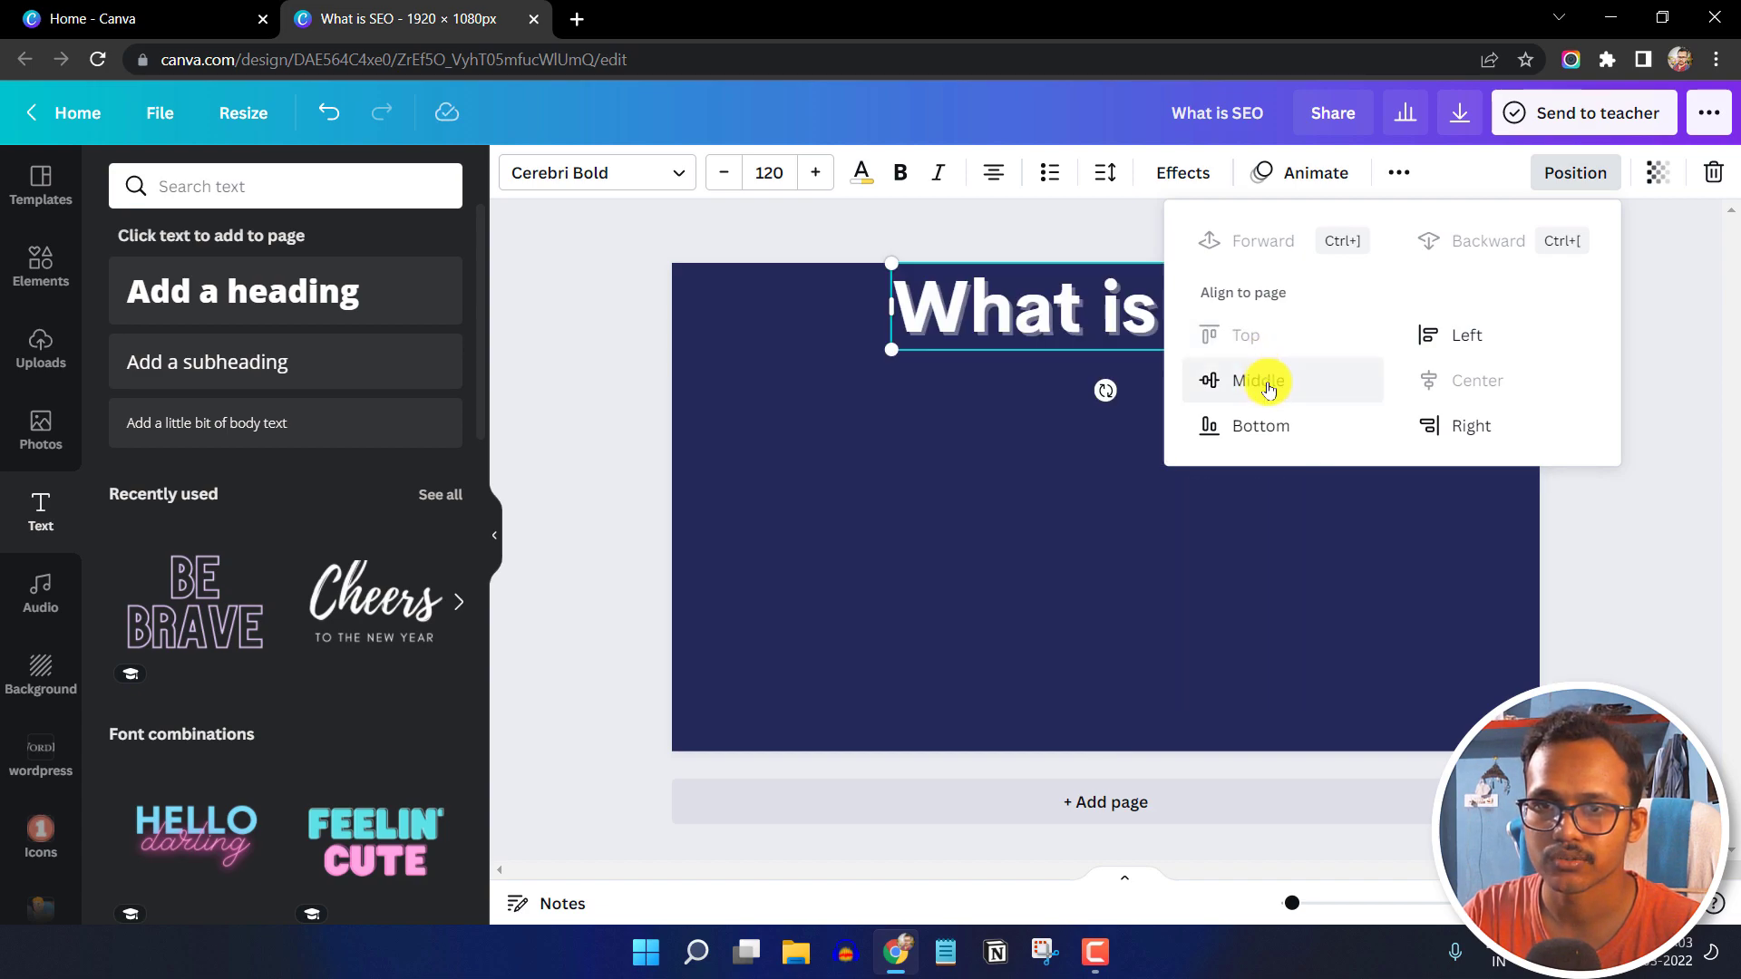
click(1256, 425)
click(1459, 340)
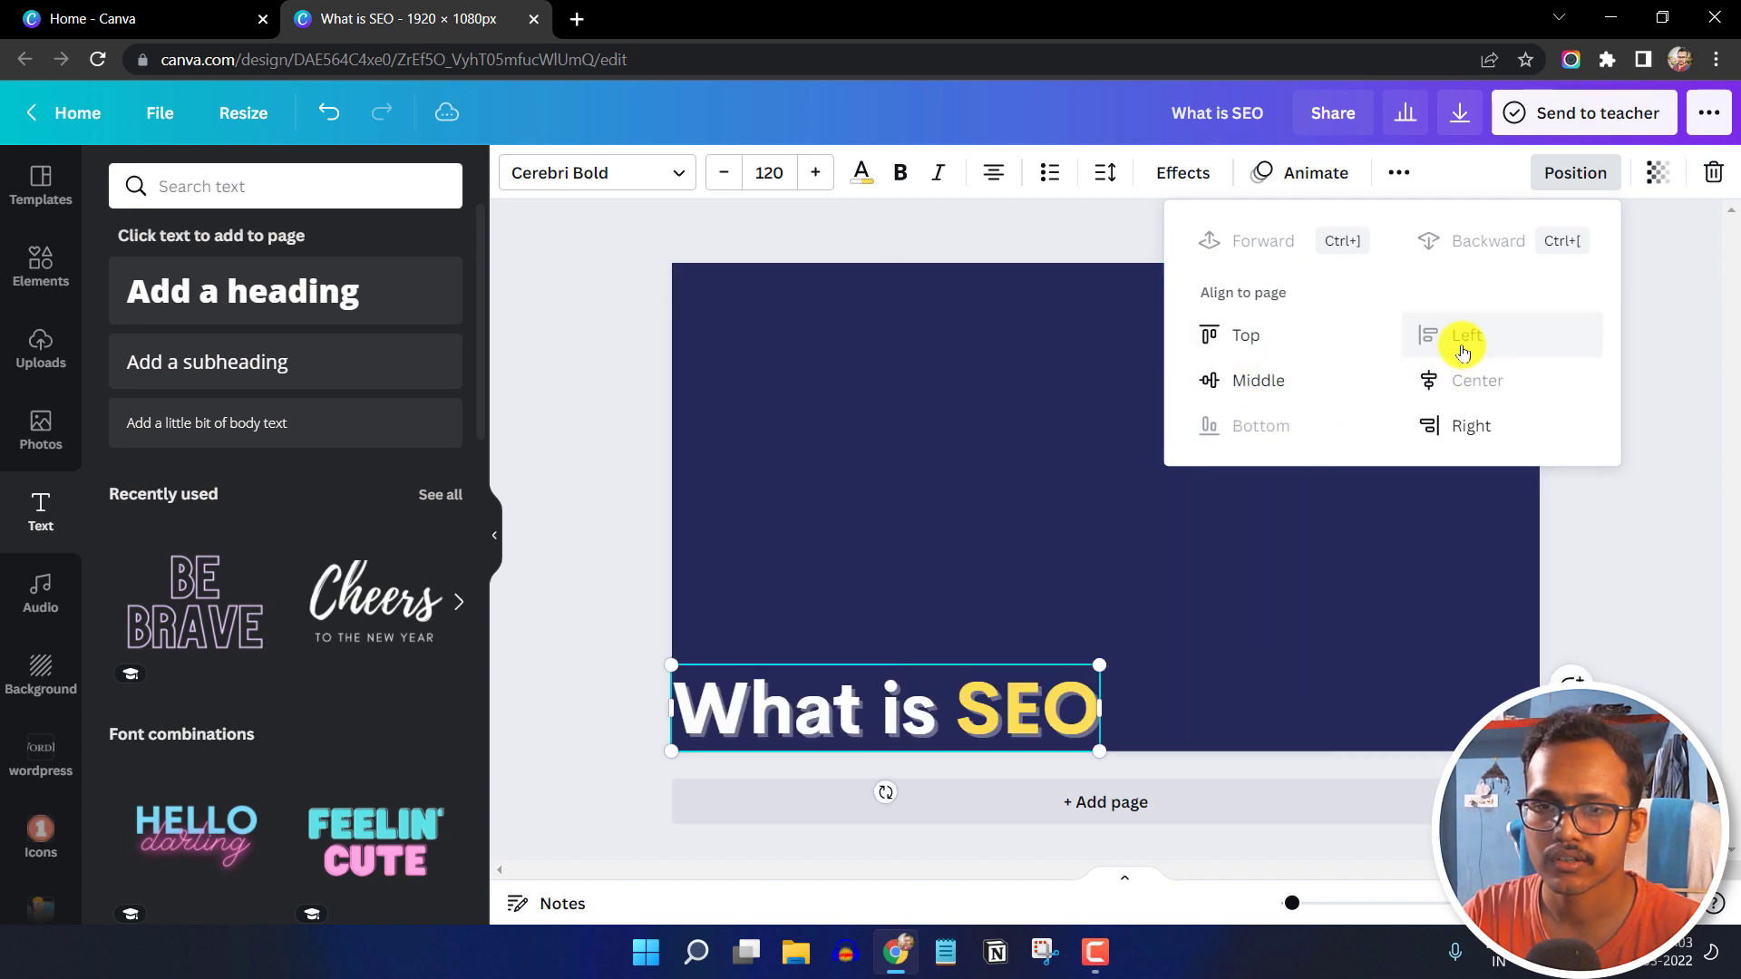
click(1469, 421)
click(1478, 386)
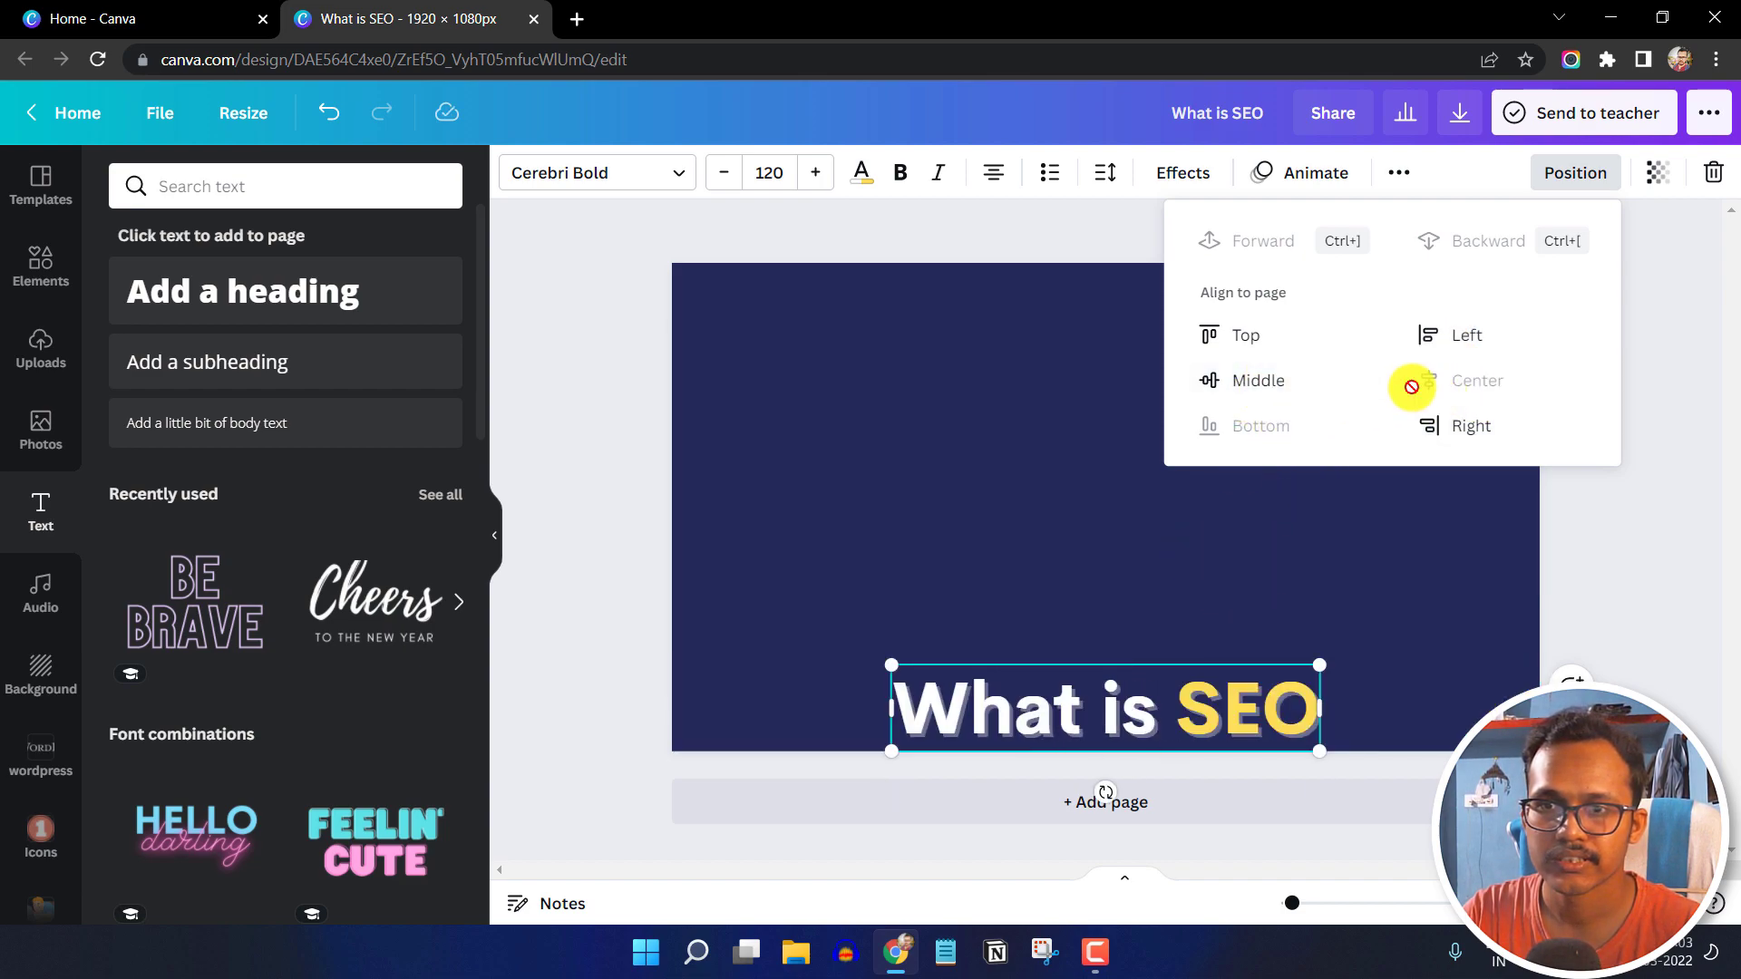
click(1123, 657)
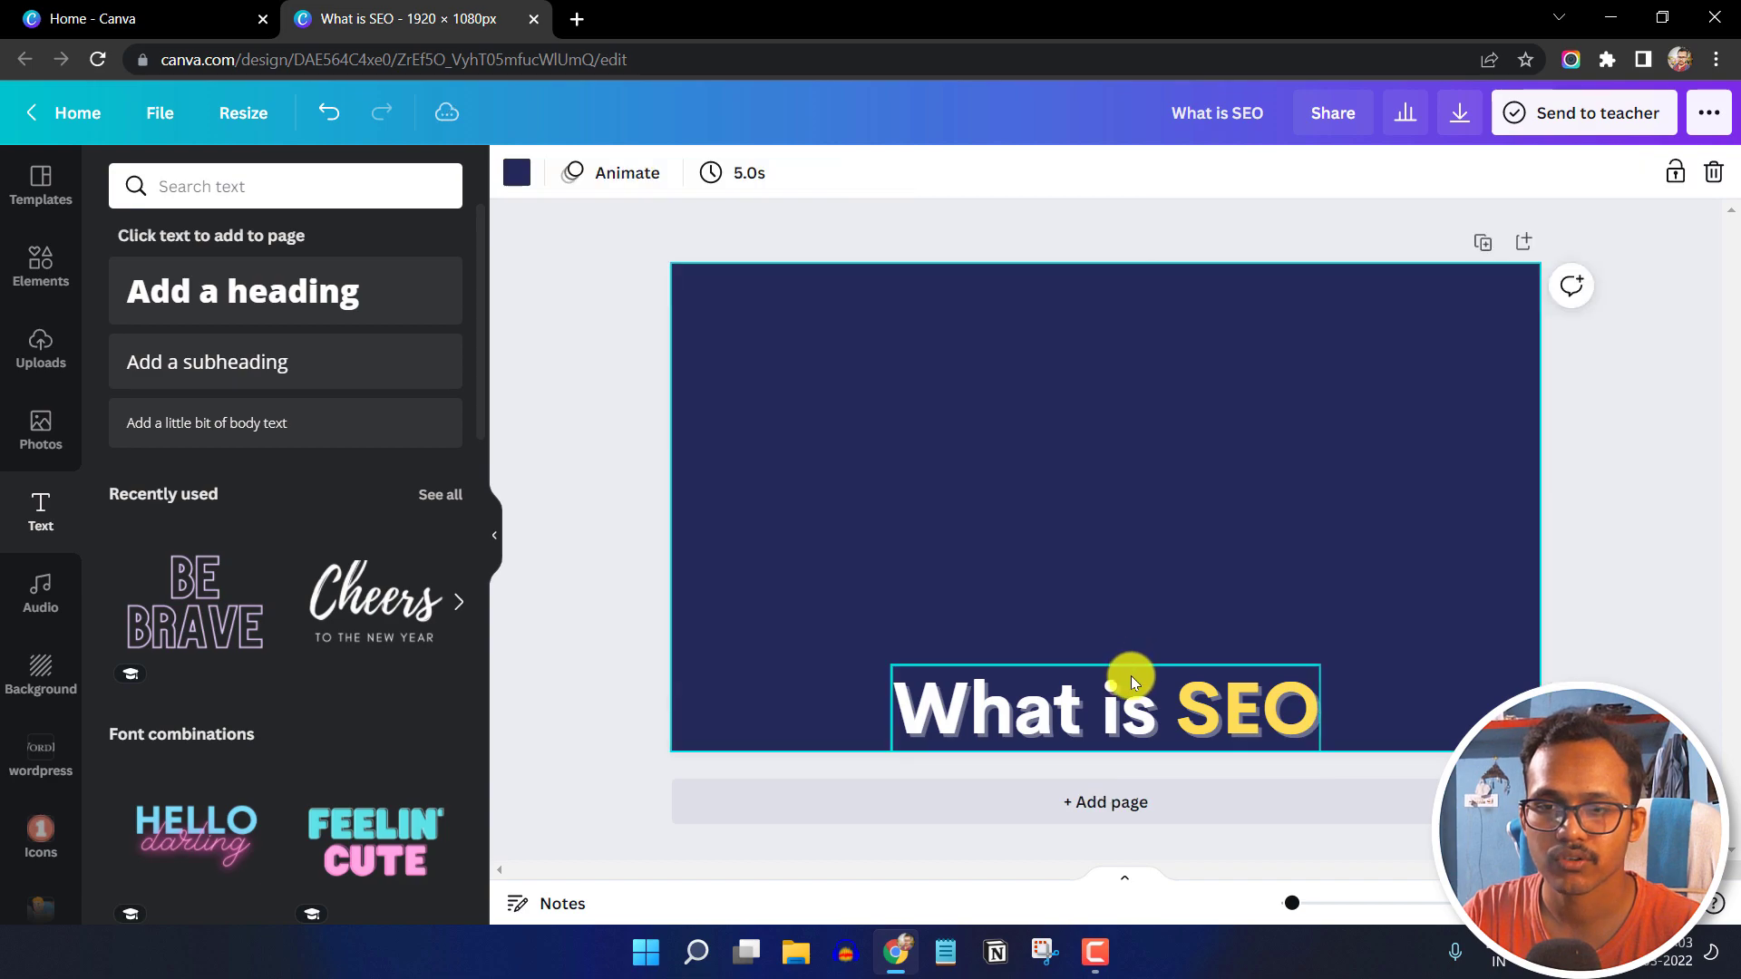
drag(1123, 709, 1128, 649)
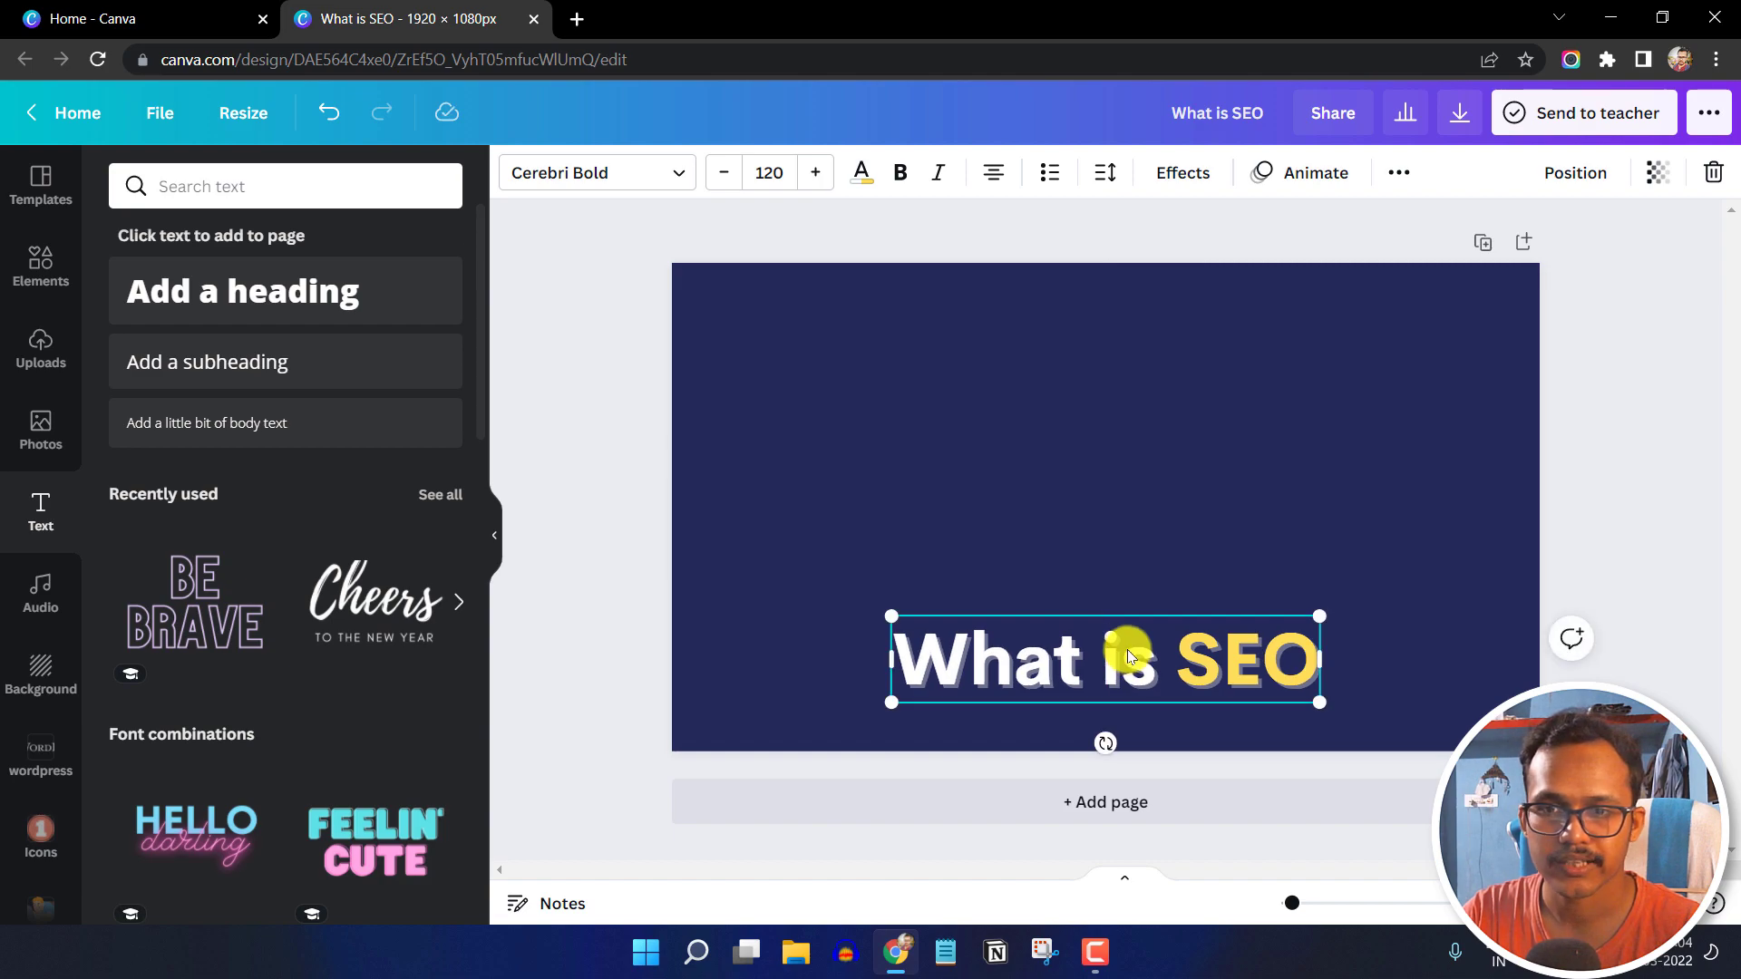
click(1216, 486)
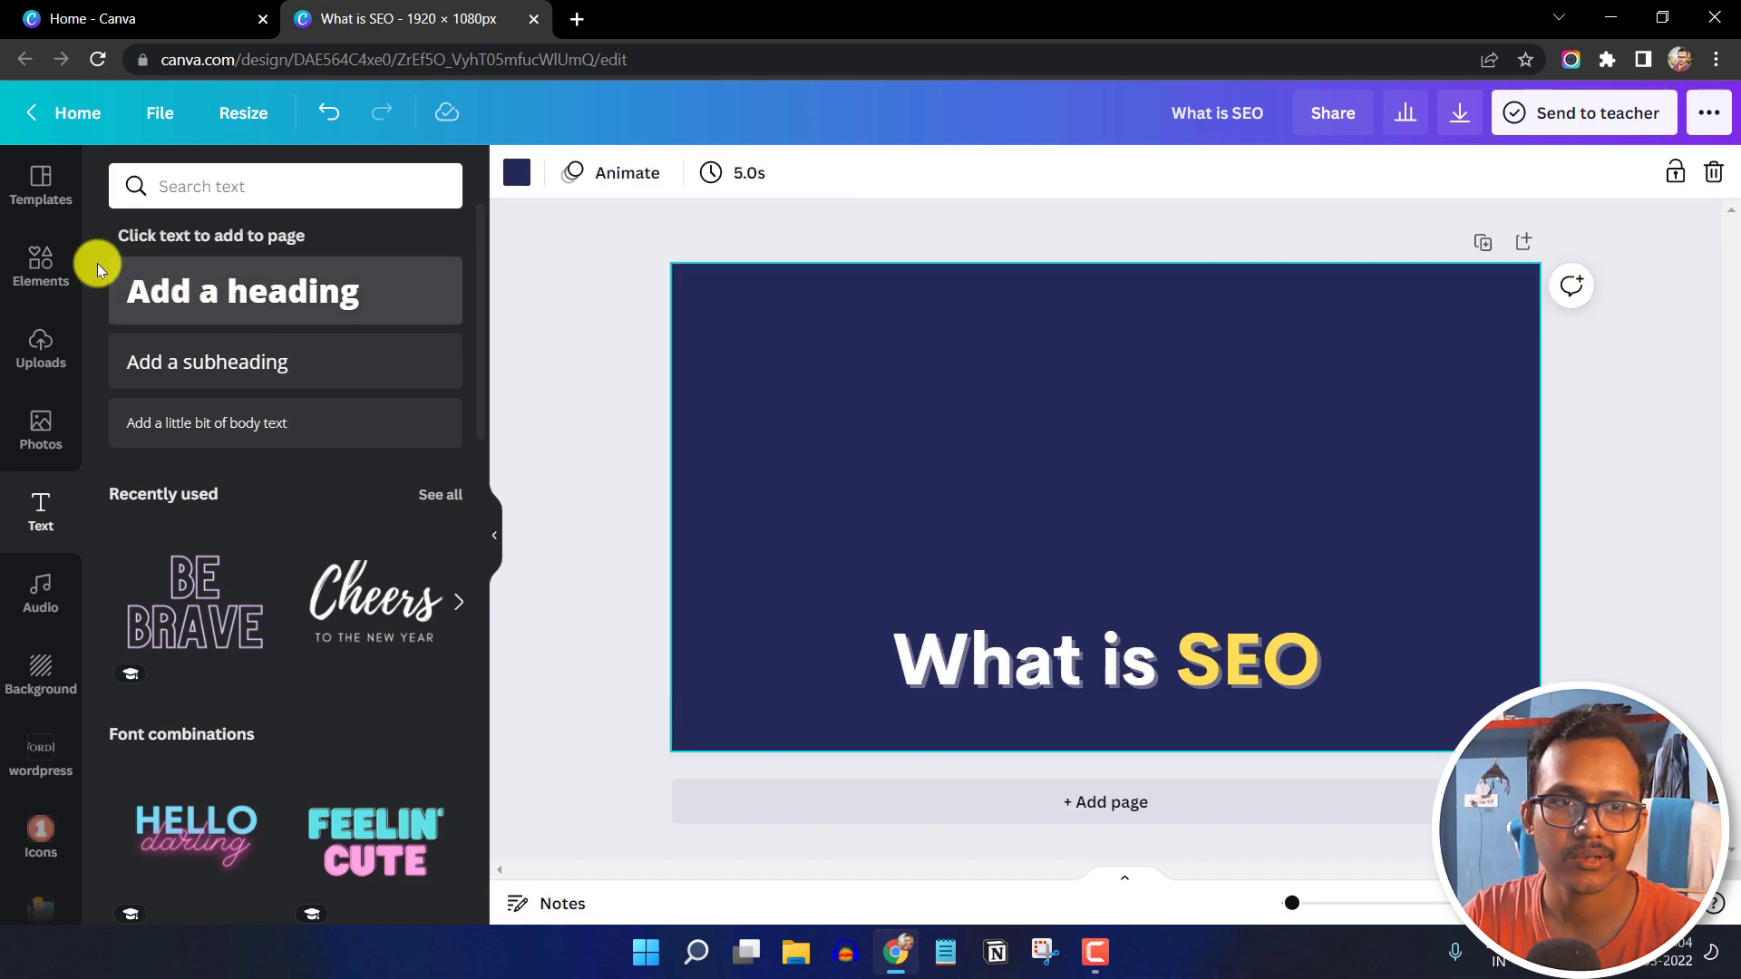
Search the elements for "seo" and limit the results to photos
click(50, 263)
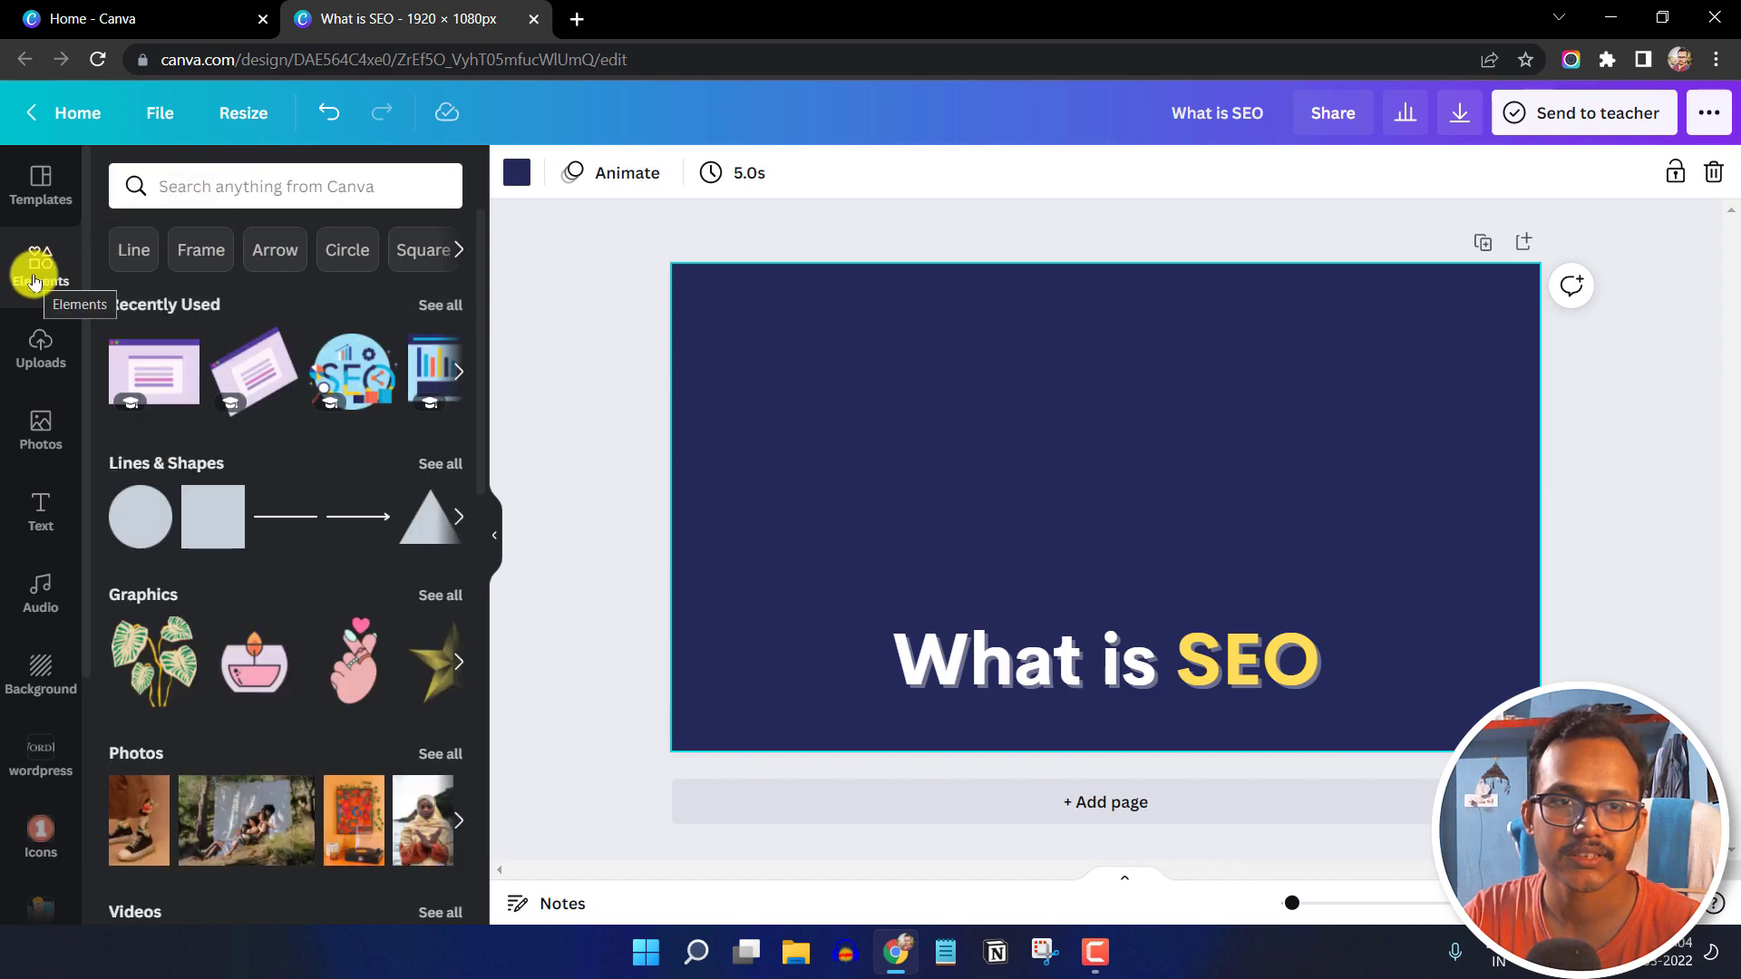
click(221, 184)
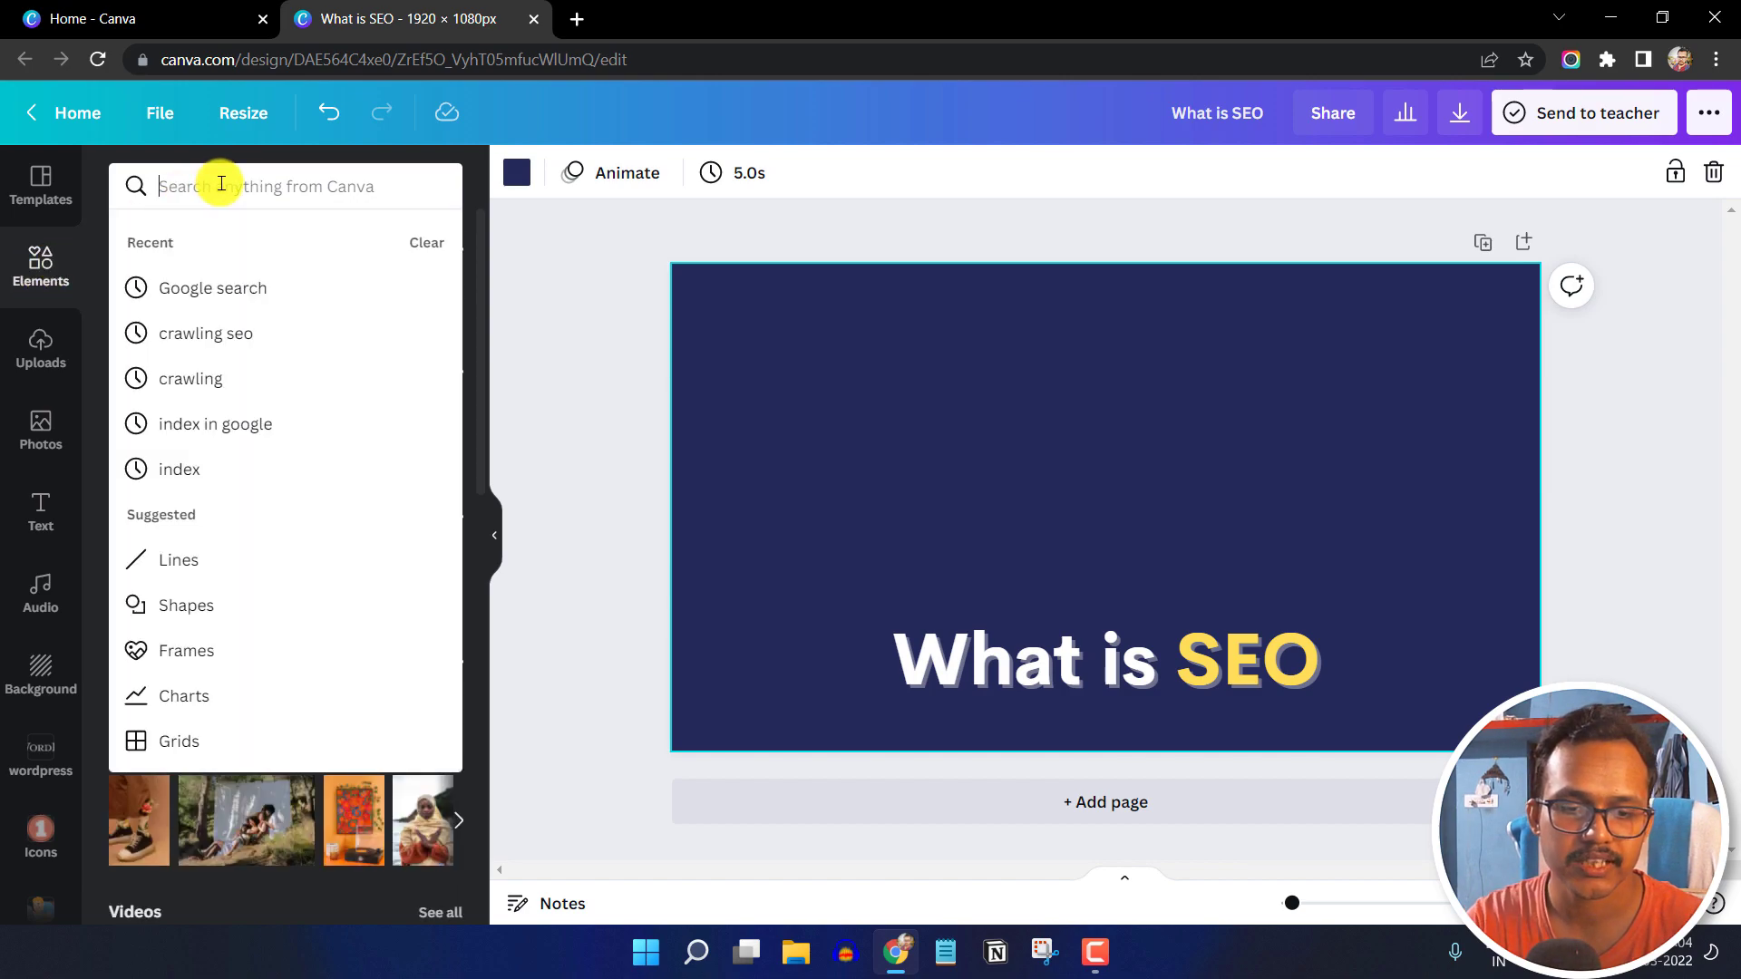
text(seo)
key(Return)
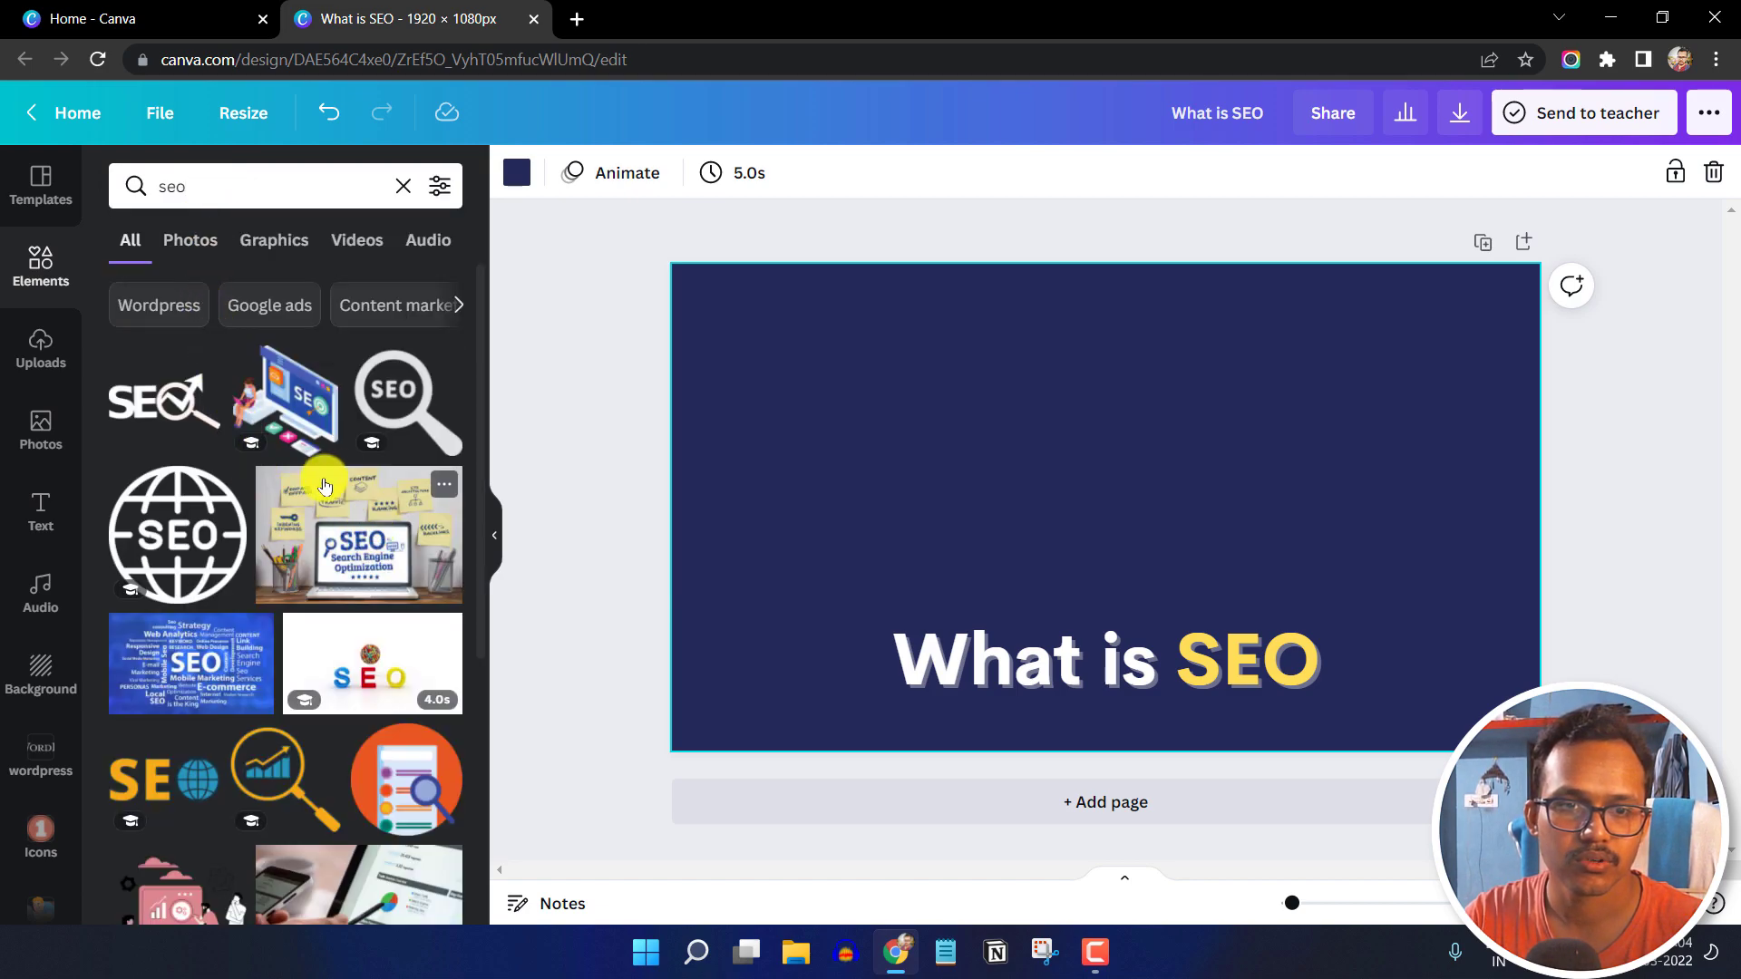
click(283, 243)
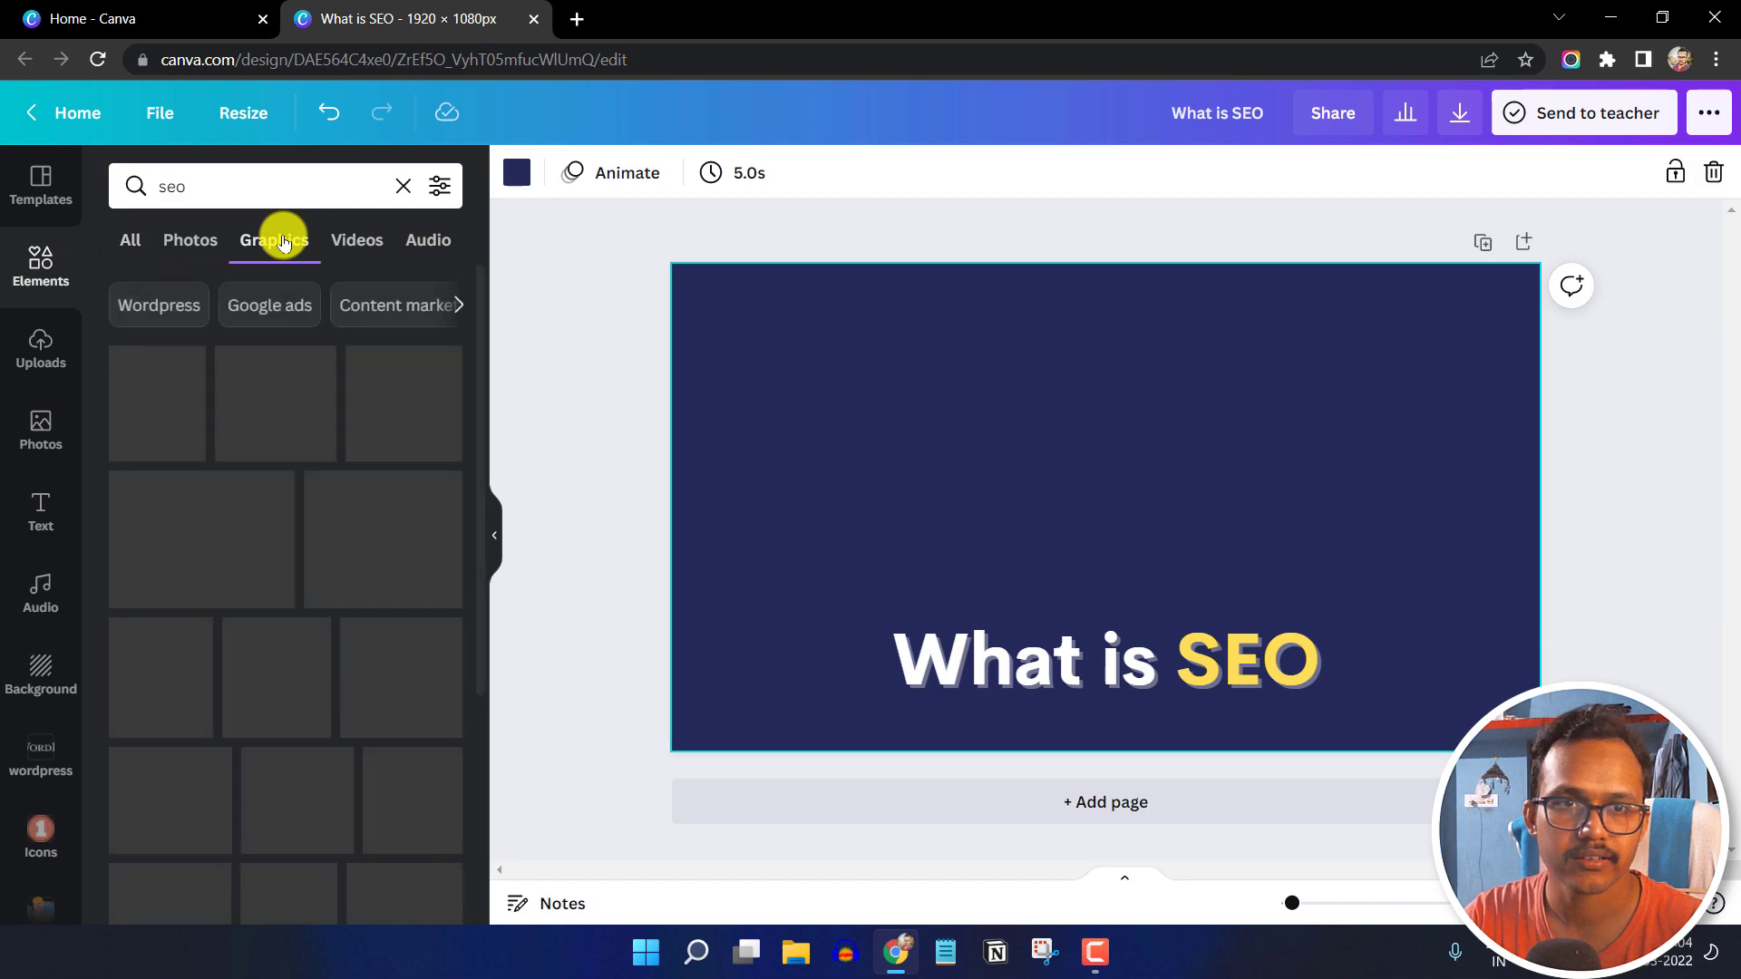
click(202, 234)
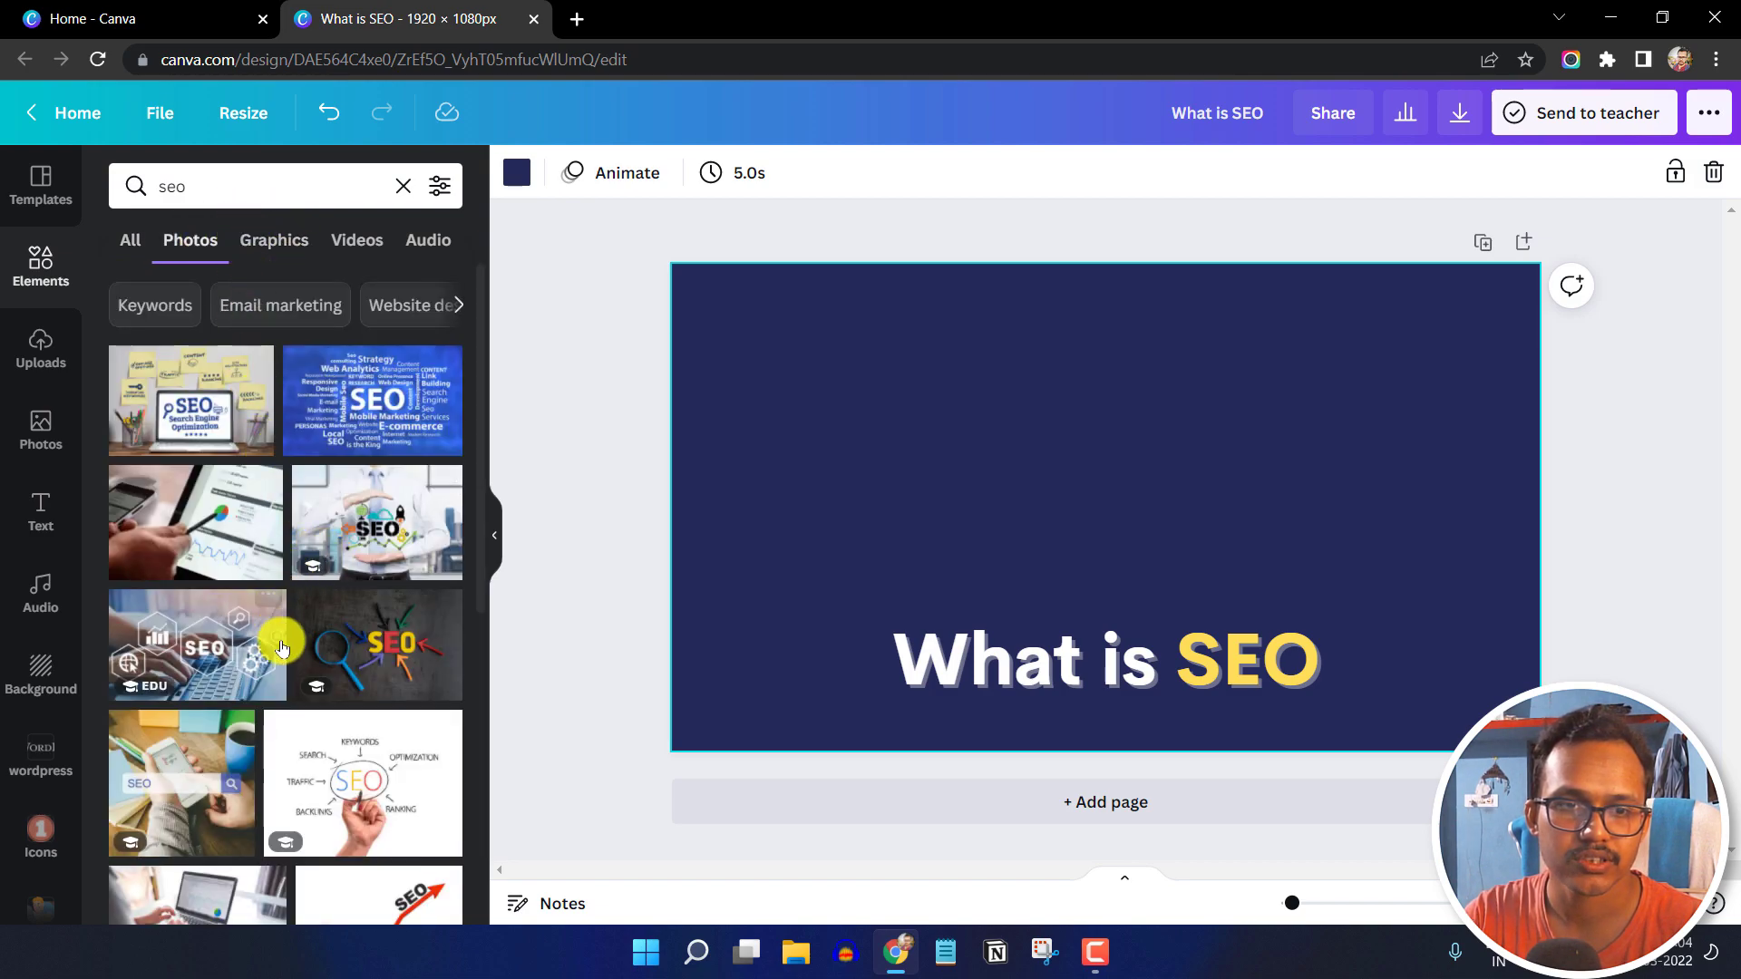
Place the photo of a laptop reading "Content is King" on the page as its full background
scroll(308, 653, down, 5)
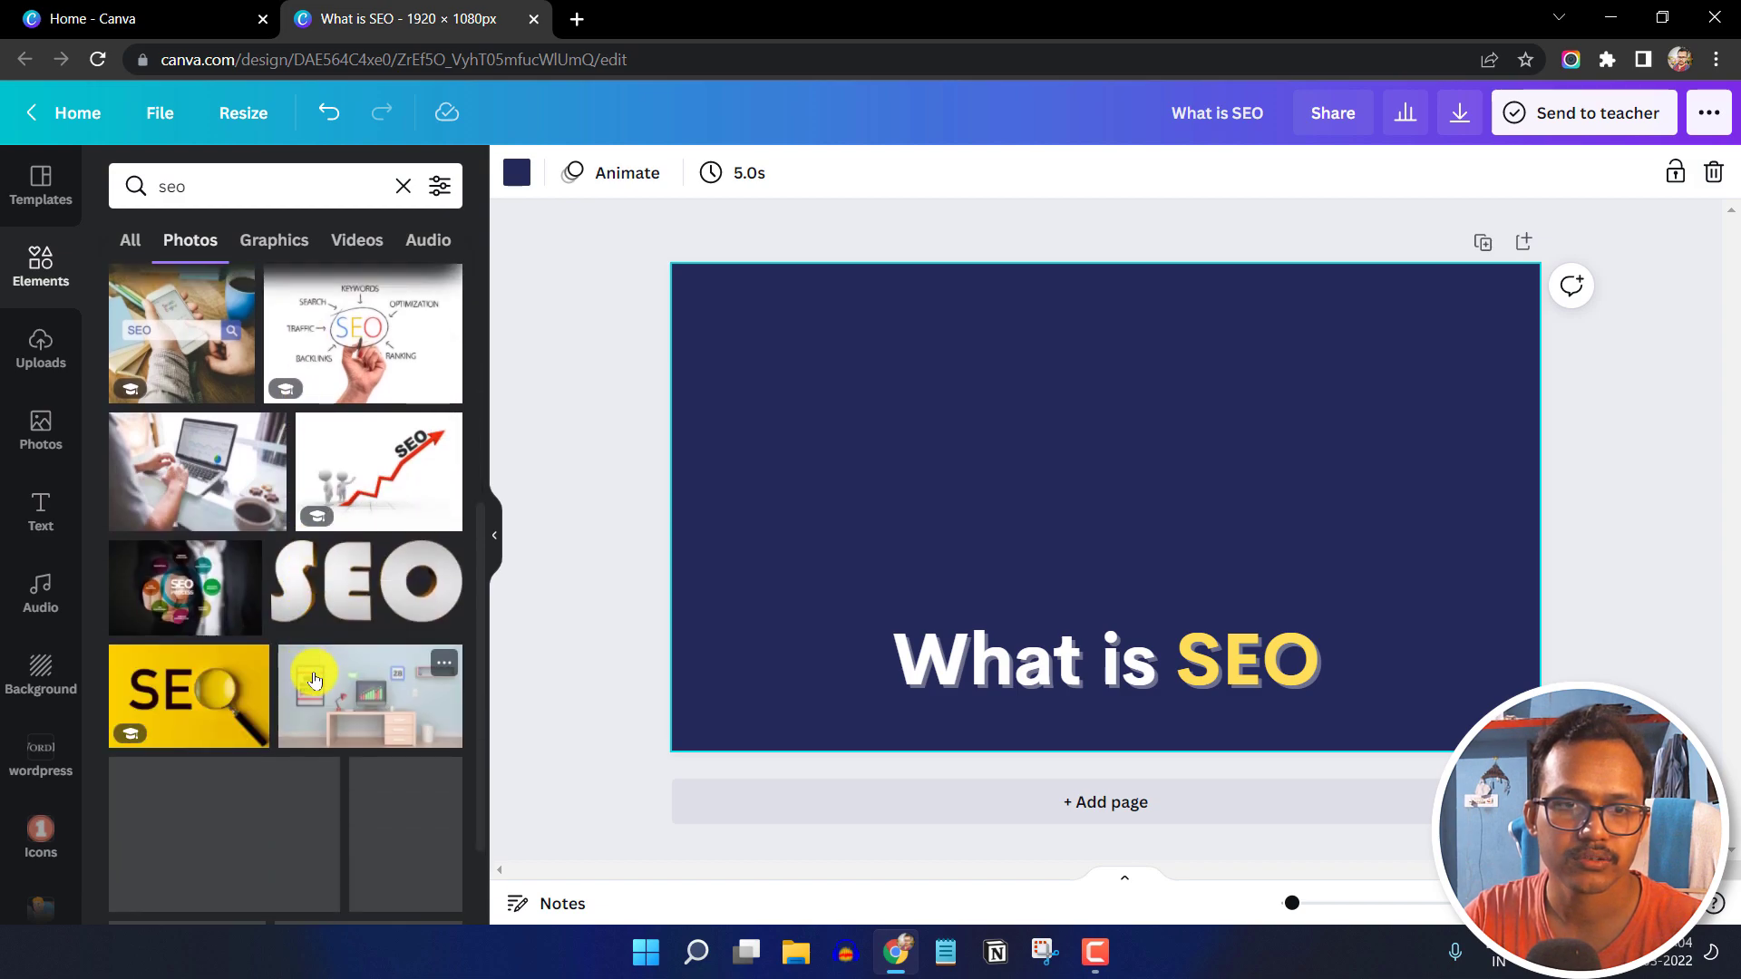
scroll(311, 699, down, 2)
scroll(317, 722, down, 4)
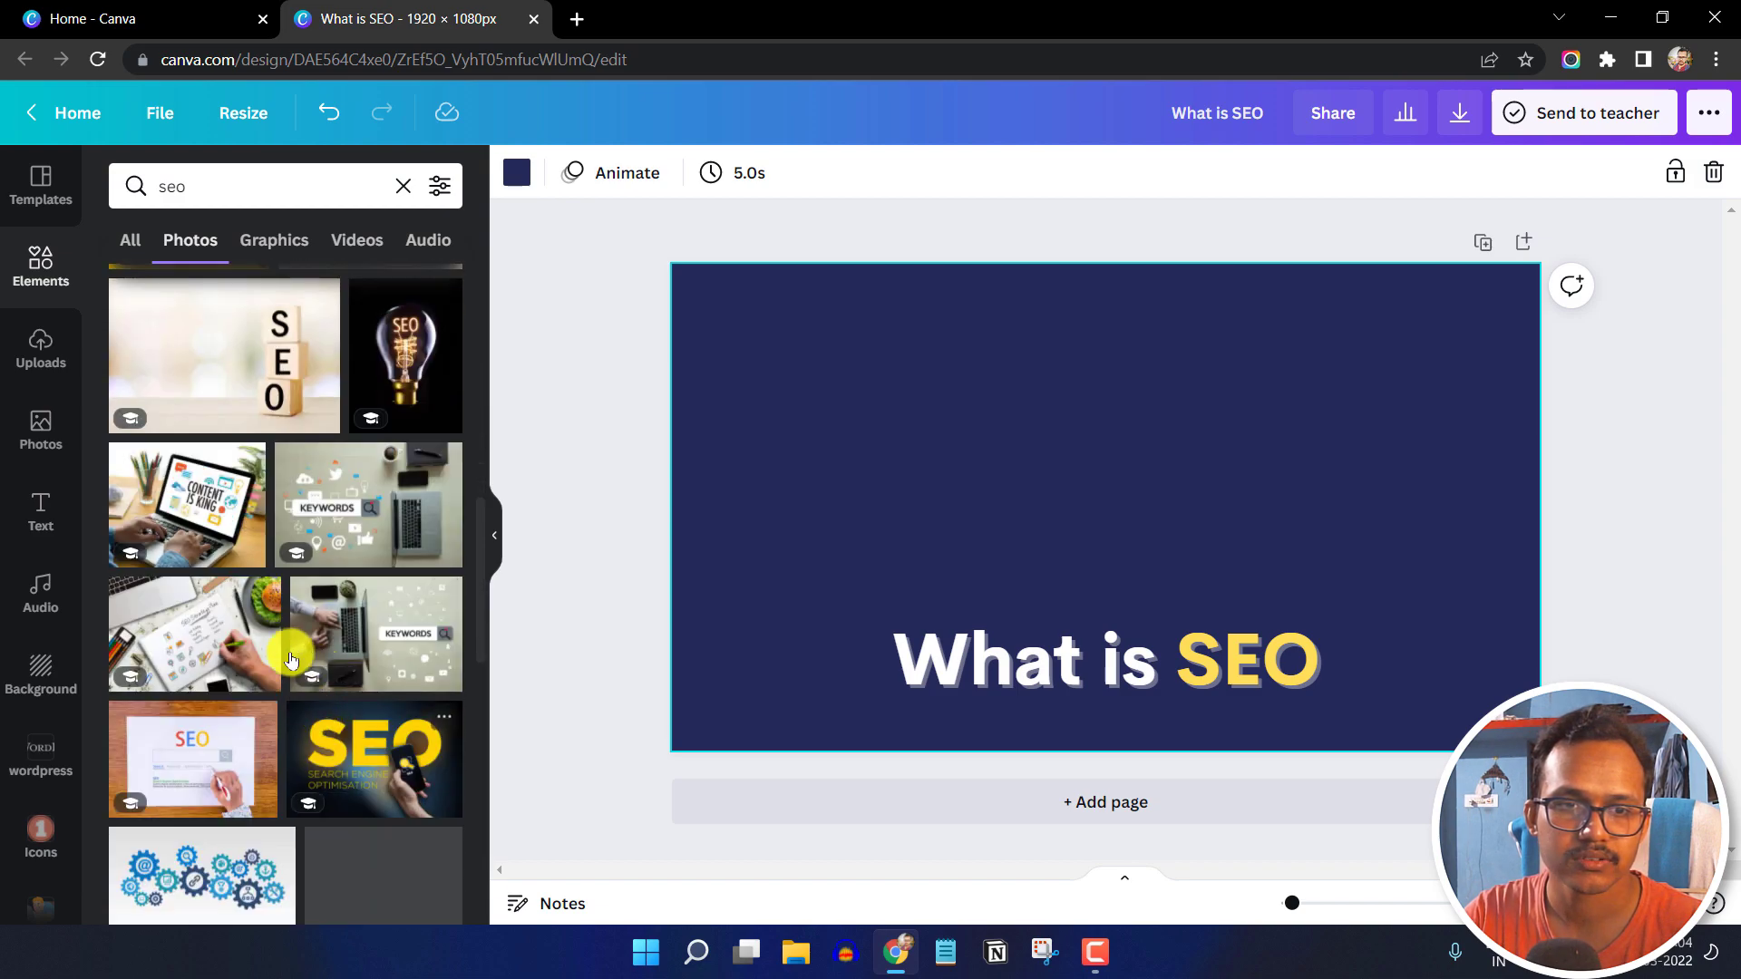
drag(181, 515, 695, 405)
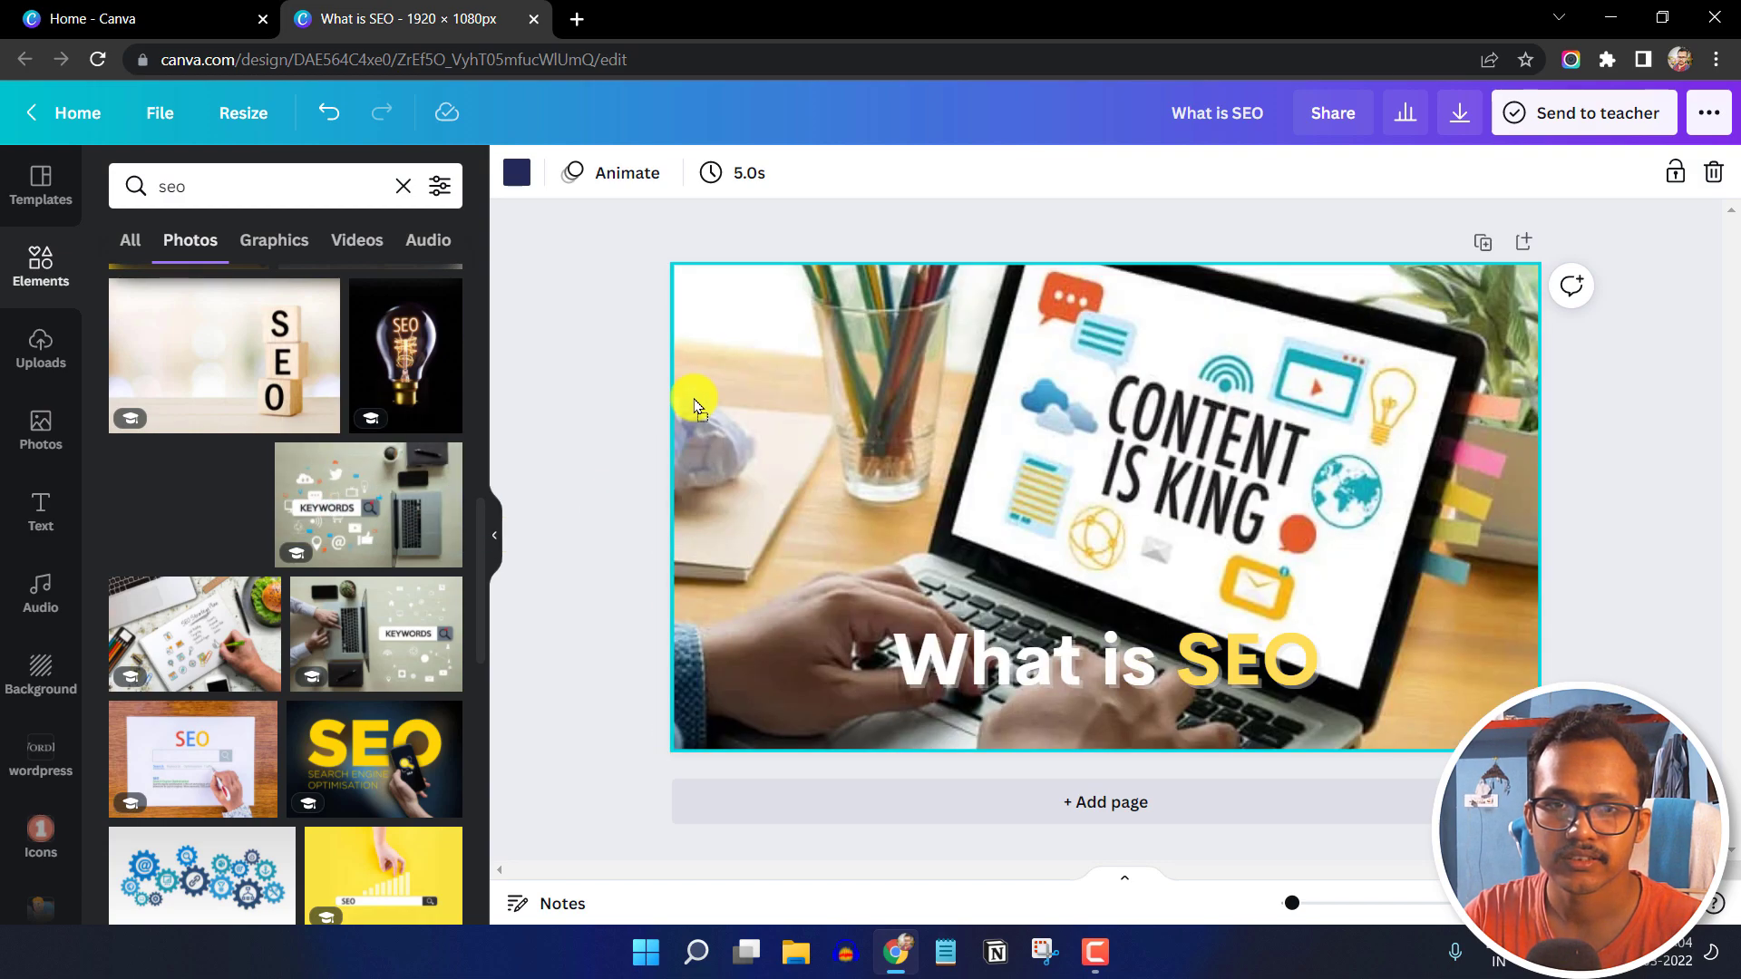
Make the laptop photo the page background and stretch a square shape over the whole page
drag(705, 410, 682, 424)
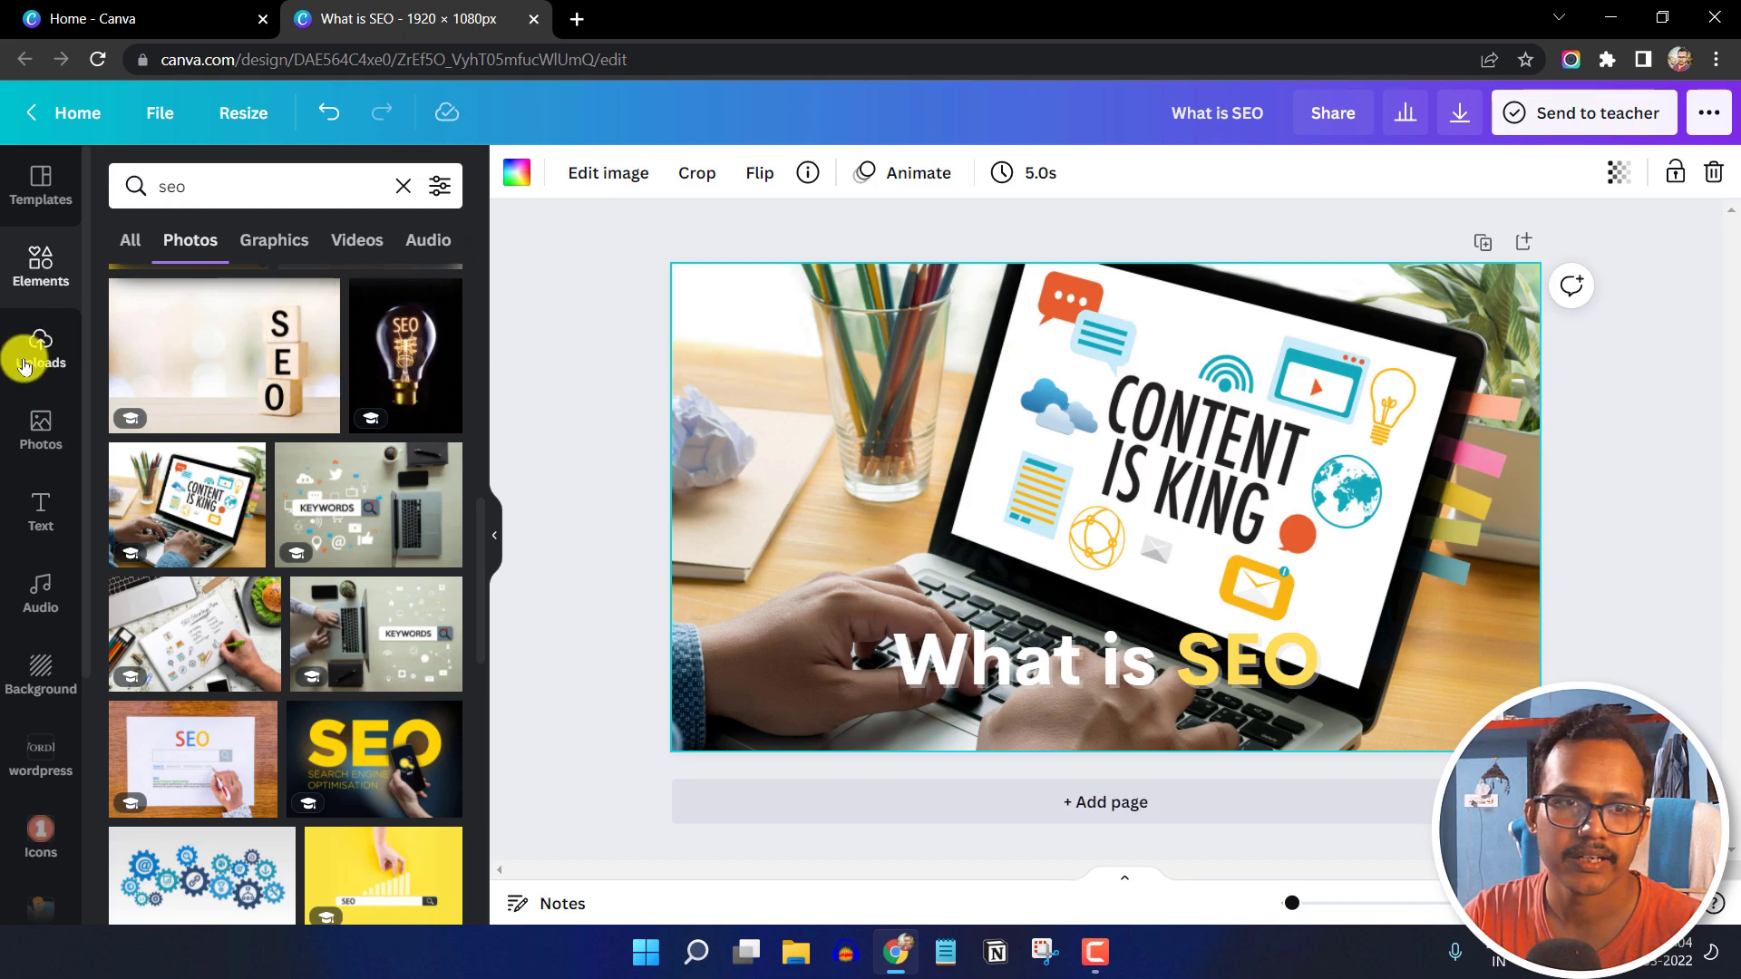
click(39, 264)
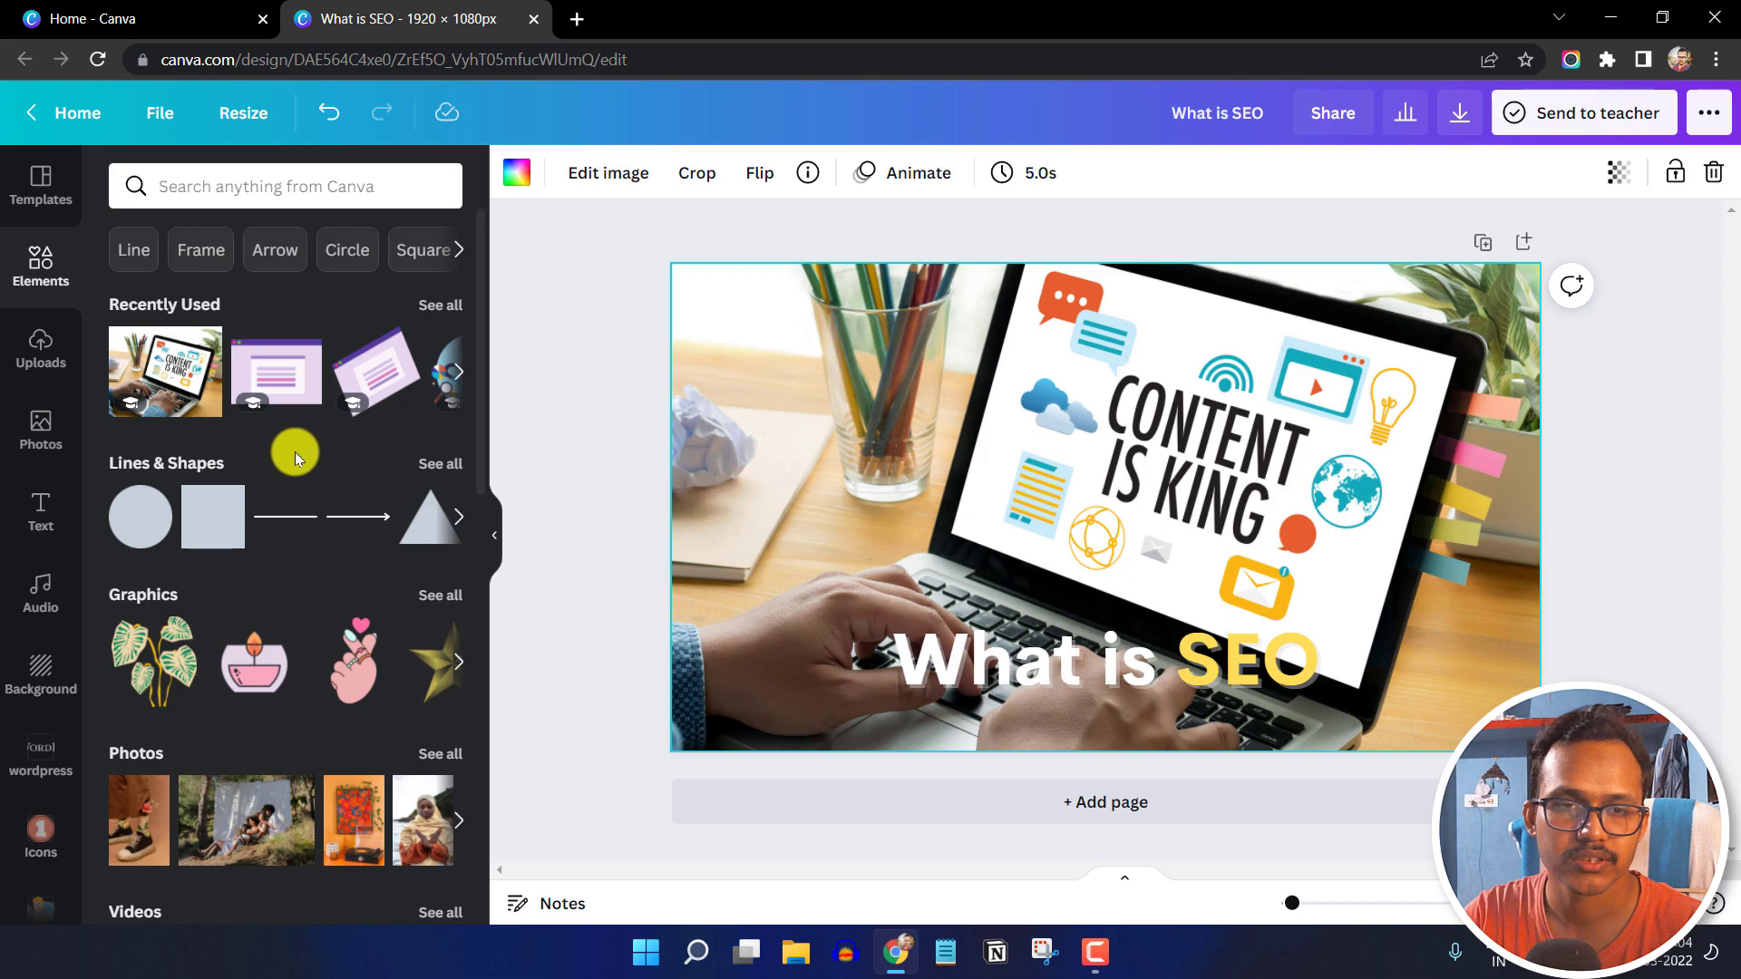
drag(203, 532, 773, 358)
drag(937, 396, 1540, 396)
drag(1114, 544, 1129, 763)
Fill the shape covering the page with black from the default colors
click(506, 167)
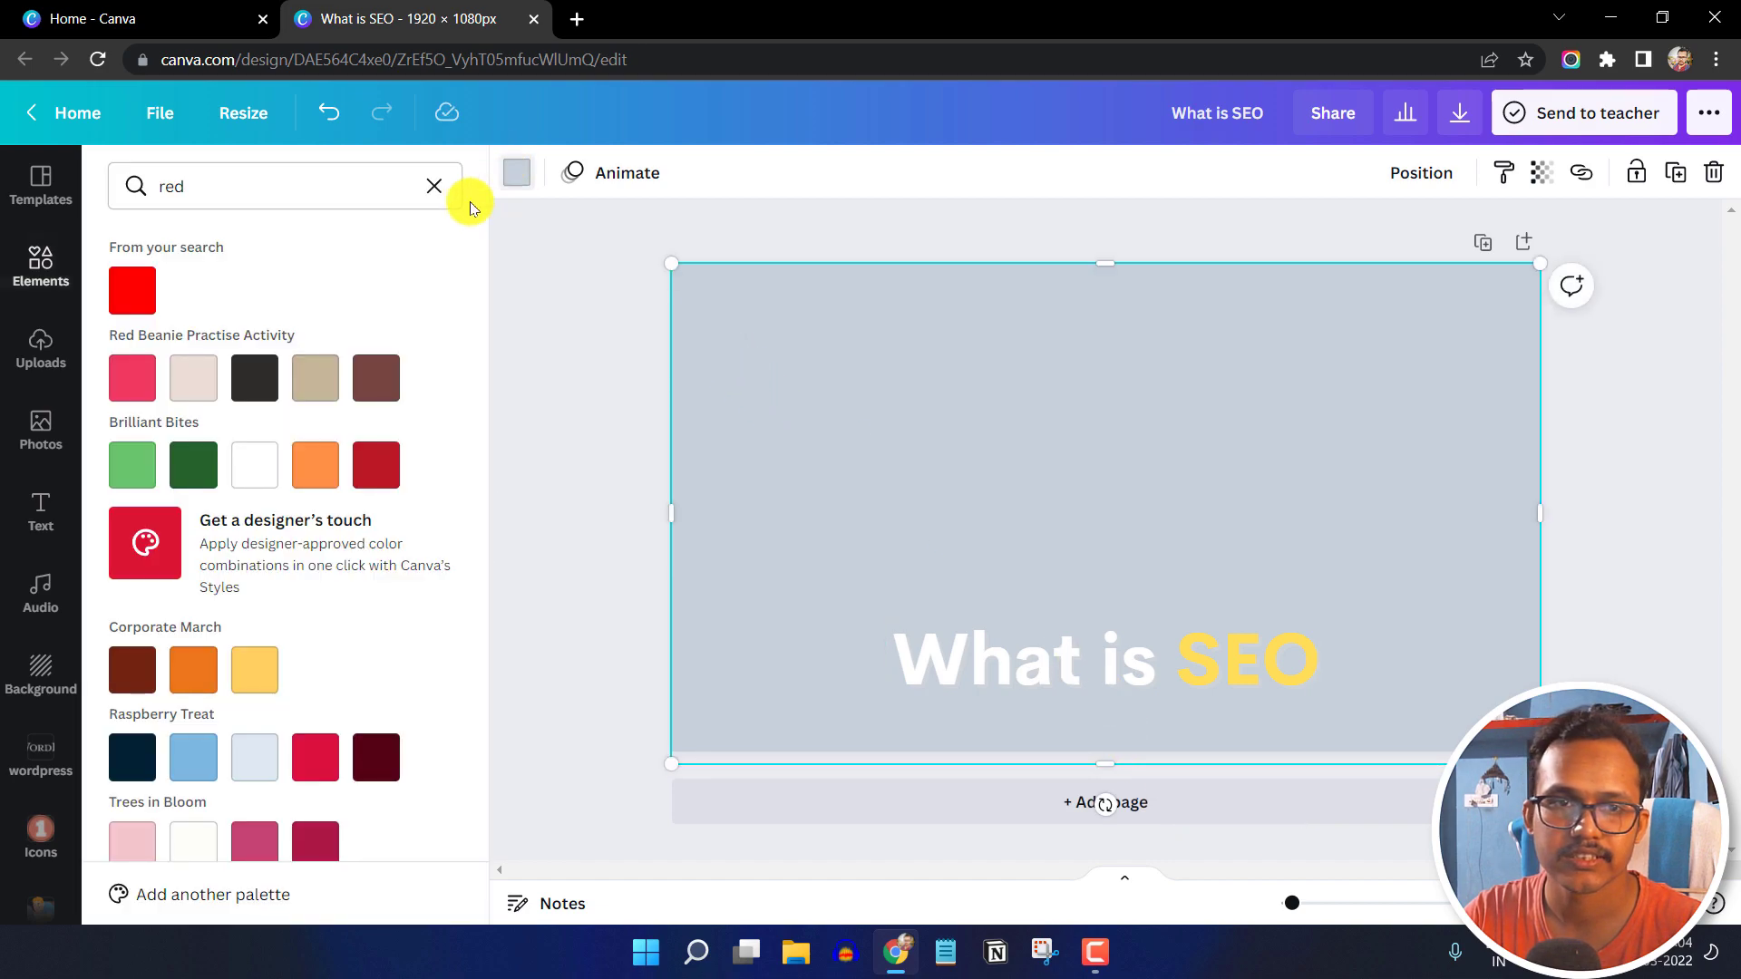
click(431, 184)
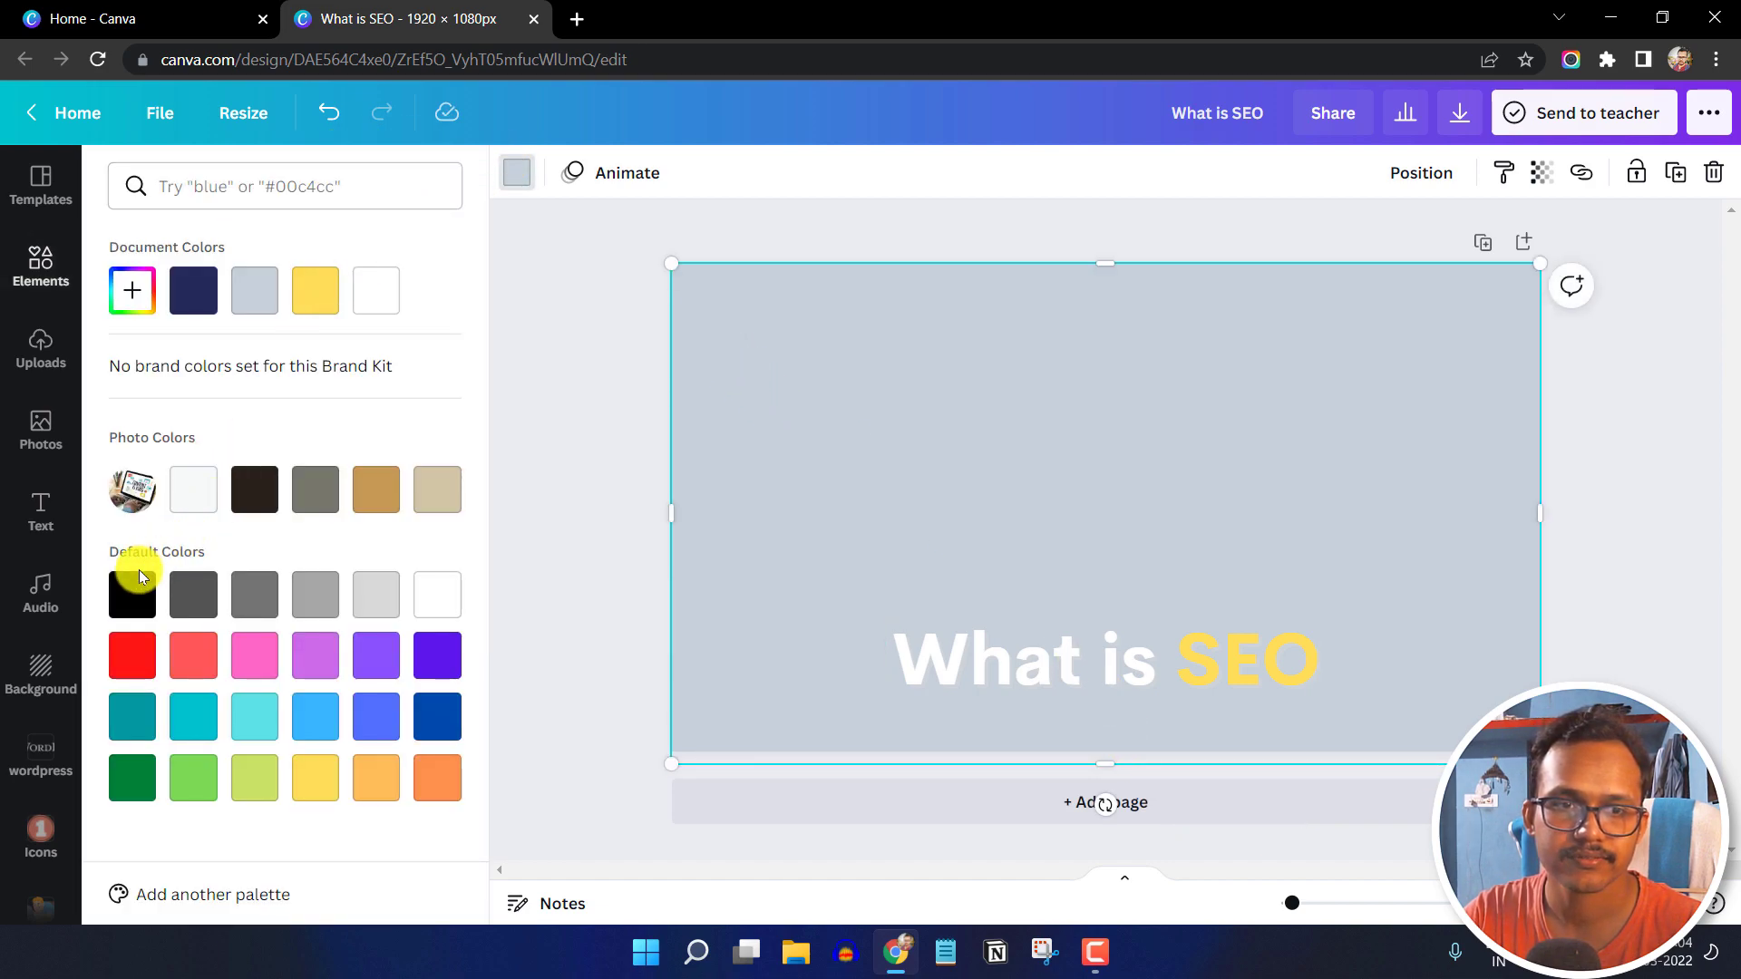
click(132, 594)
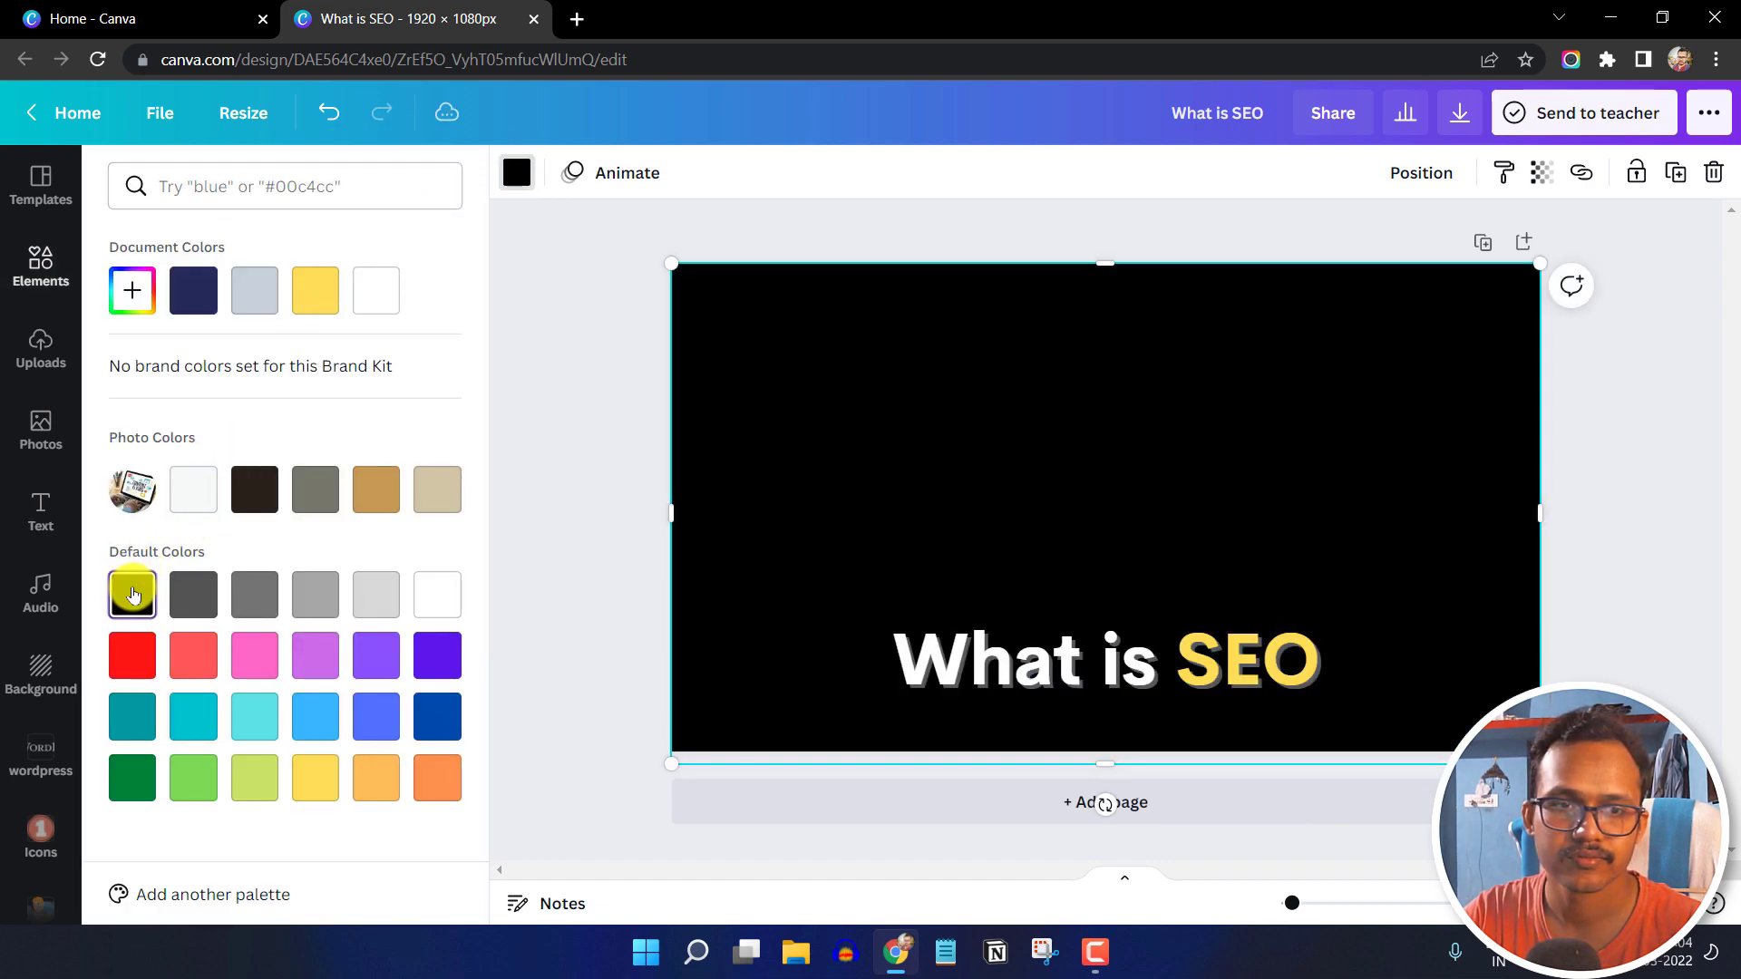
Set the black overlay's transparency to 30 and readjust it to 54
click(1539, 188)
drag(1468, 245, 1368, 243)
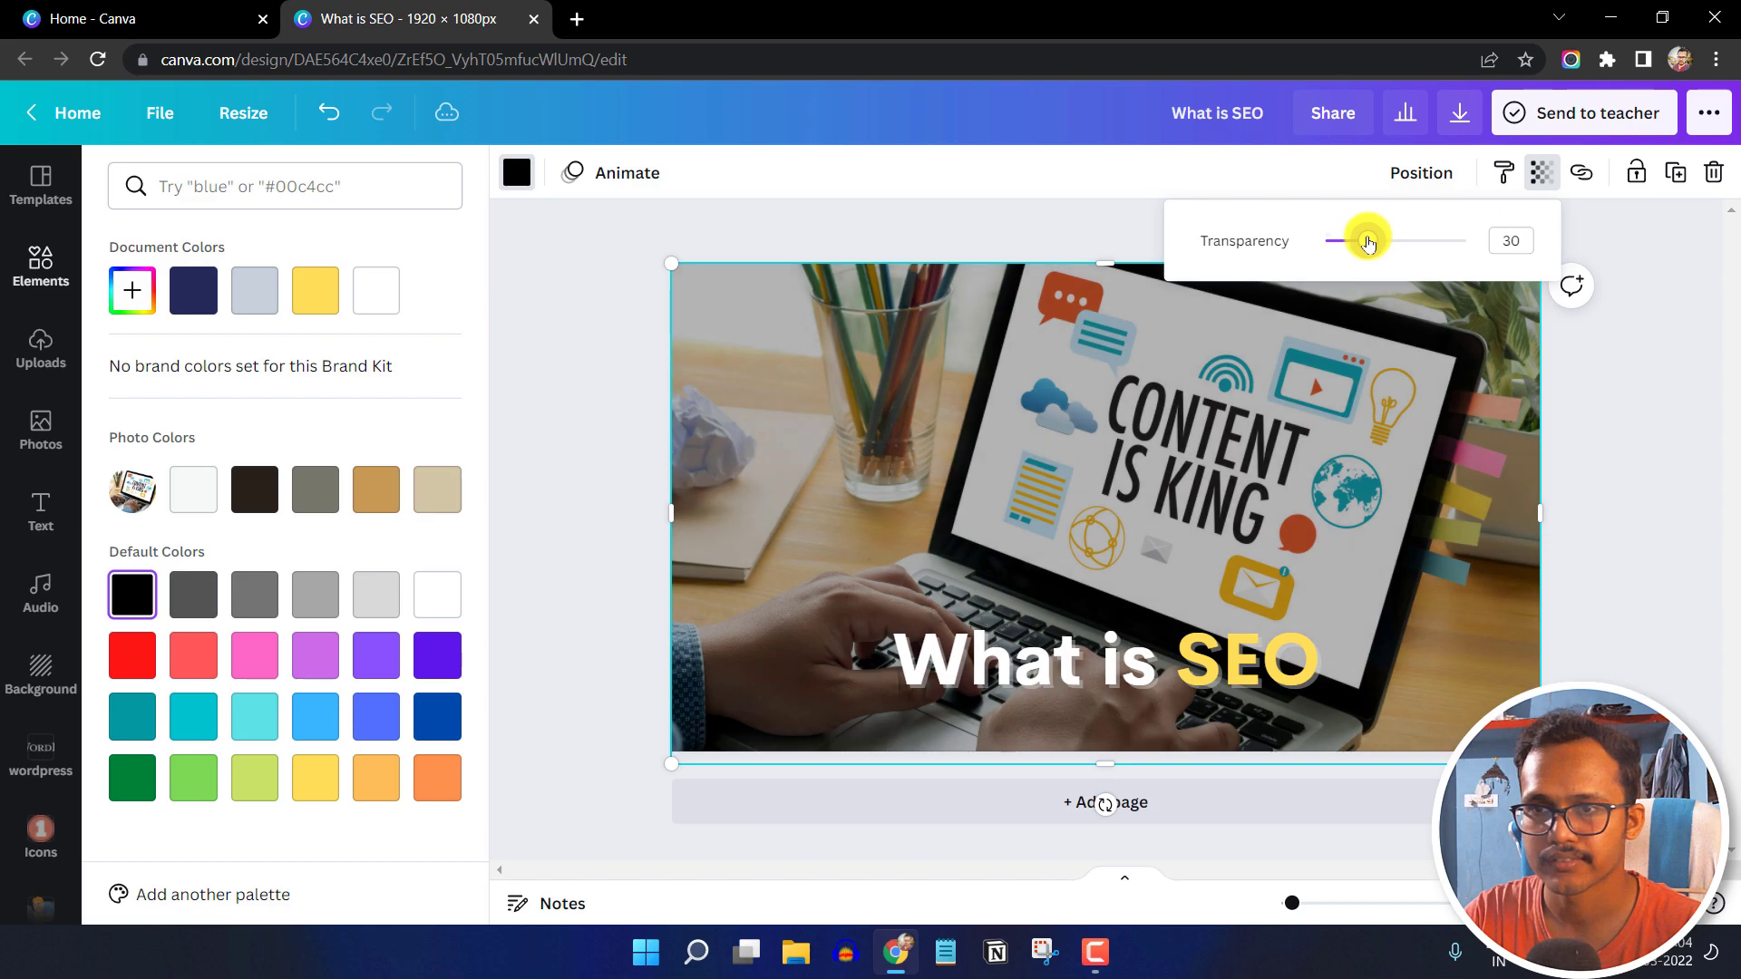
click(1404, 408)
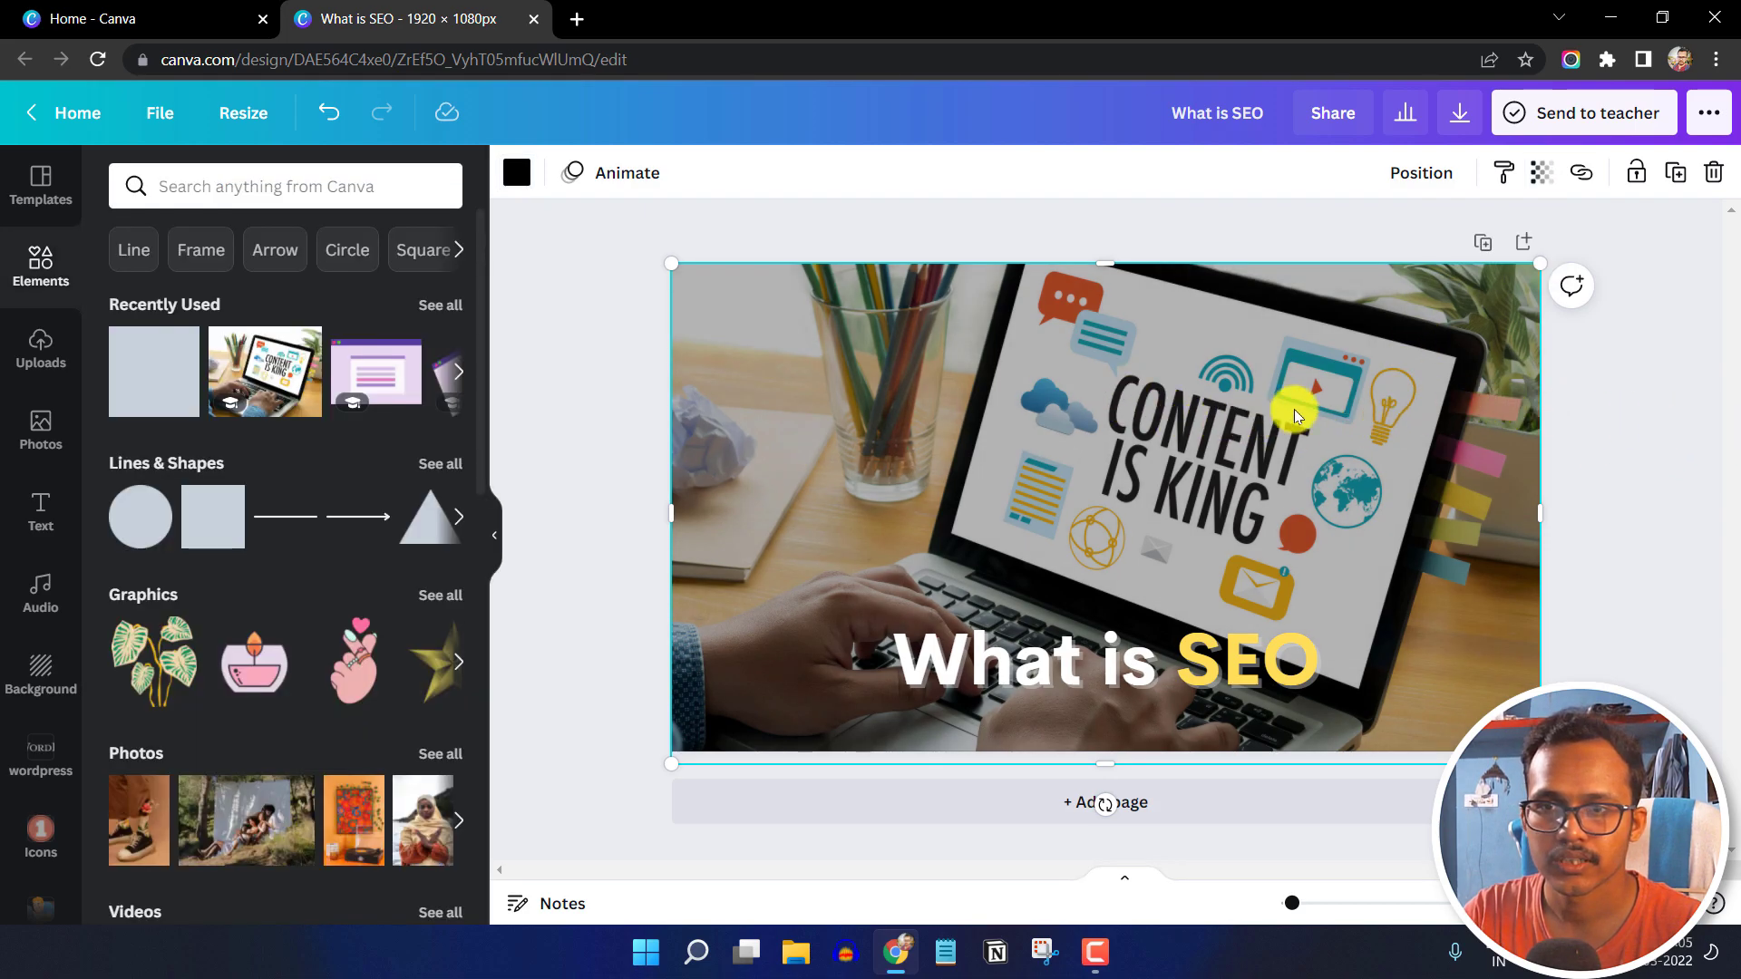
click(1539, 174)
drag(1373, 240, 1402, 243)
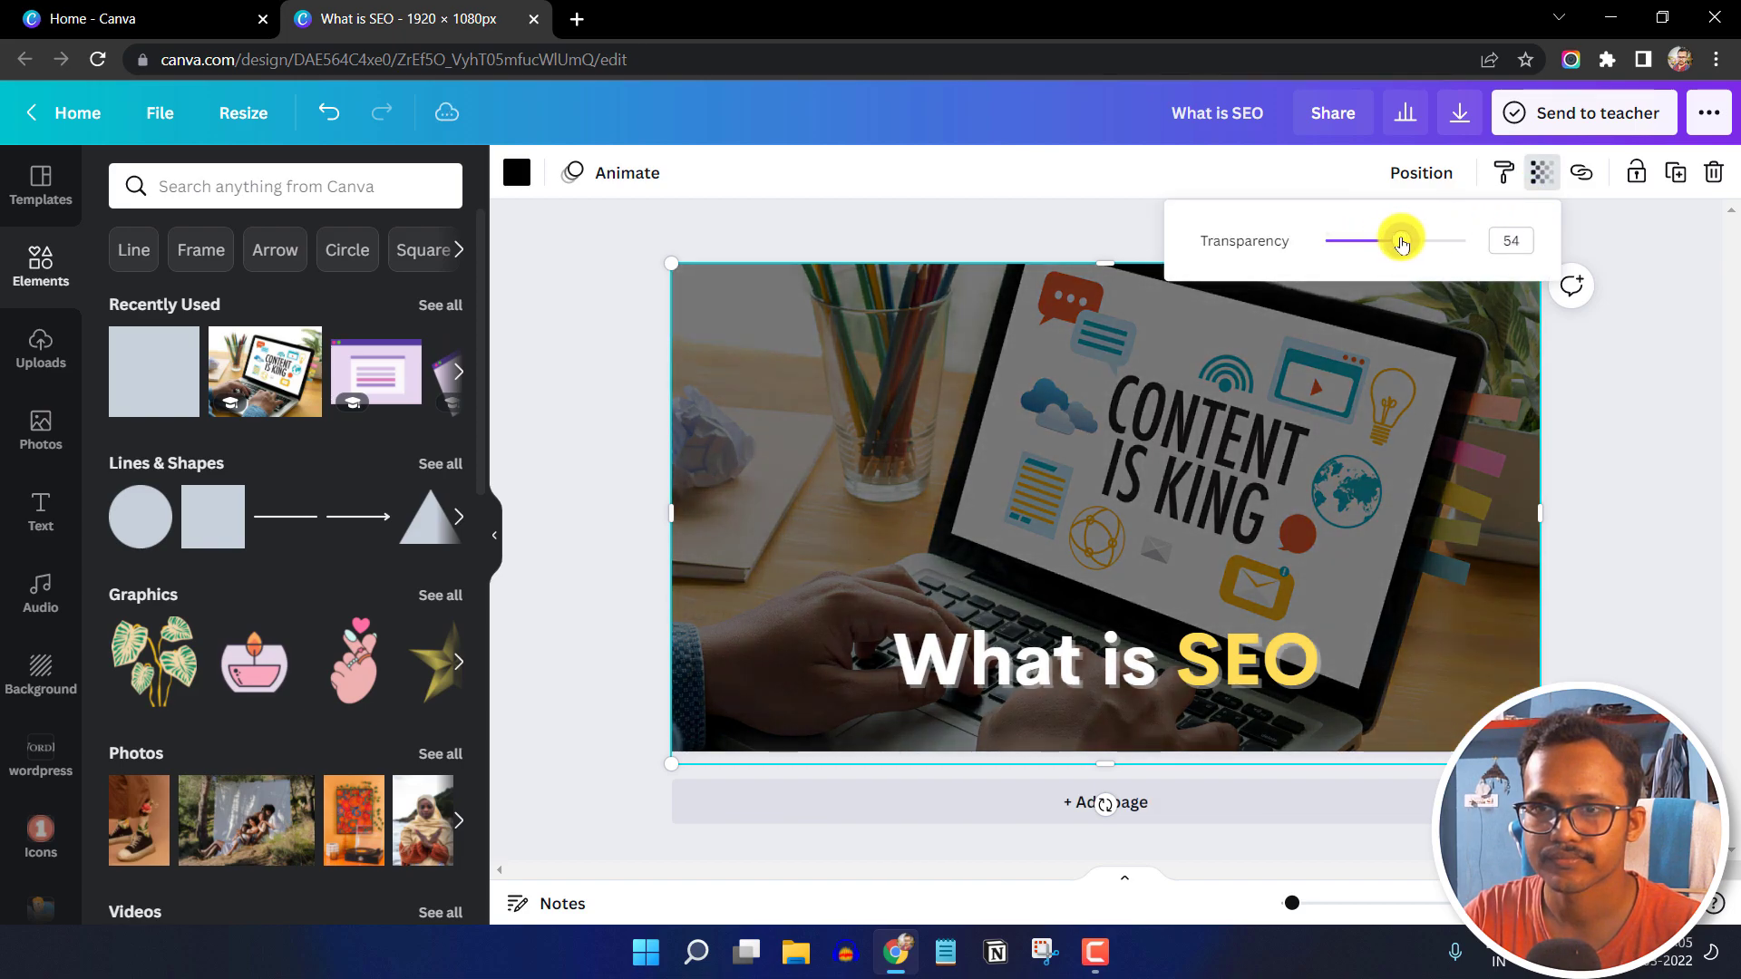
click(1630, 324)
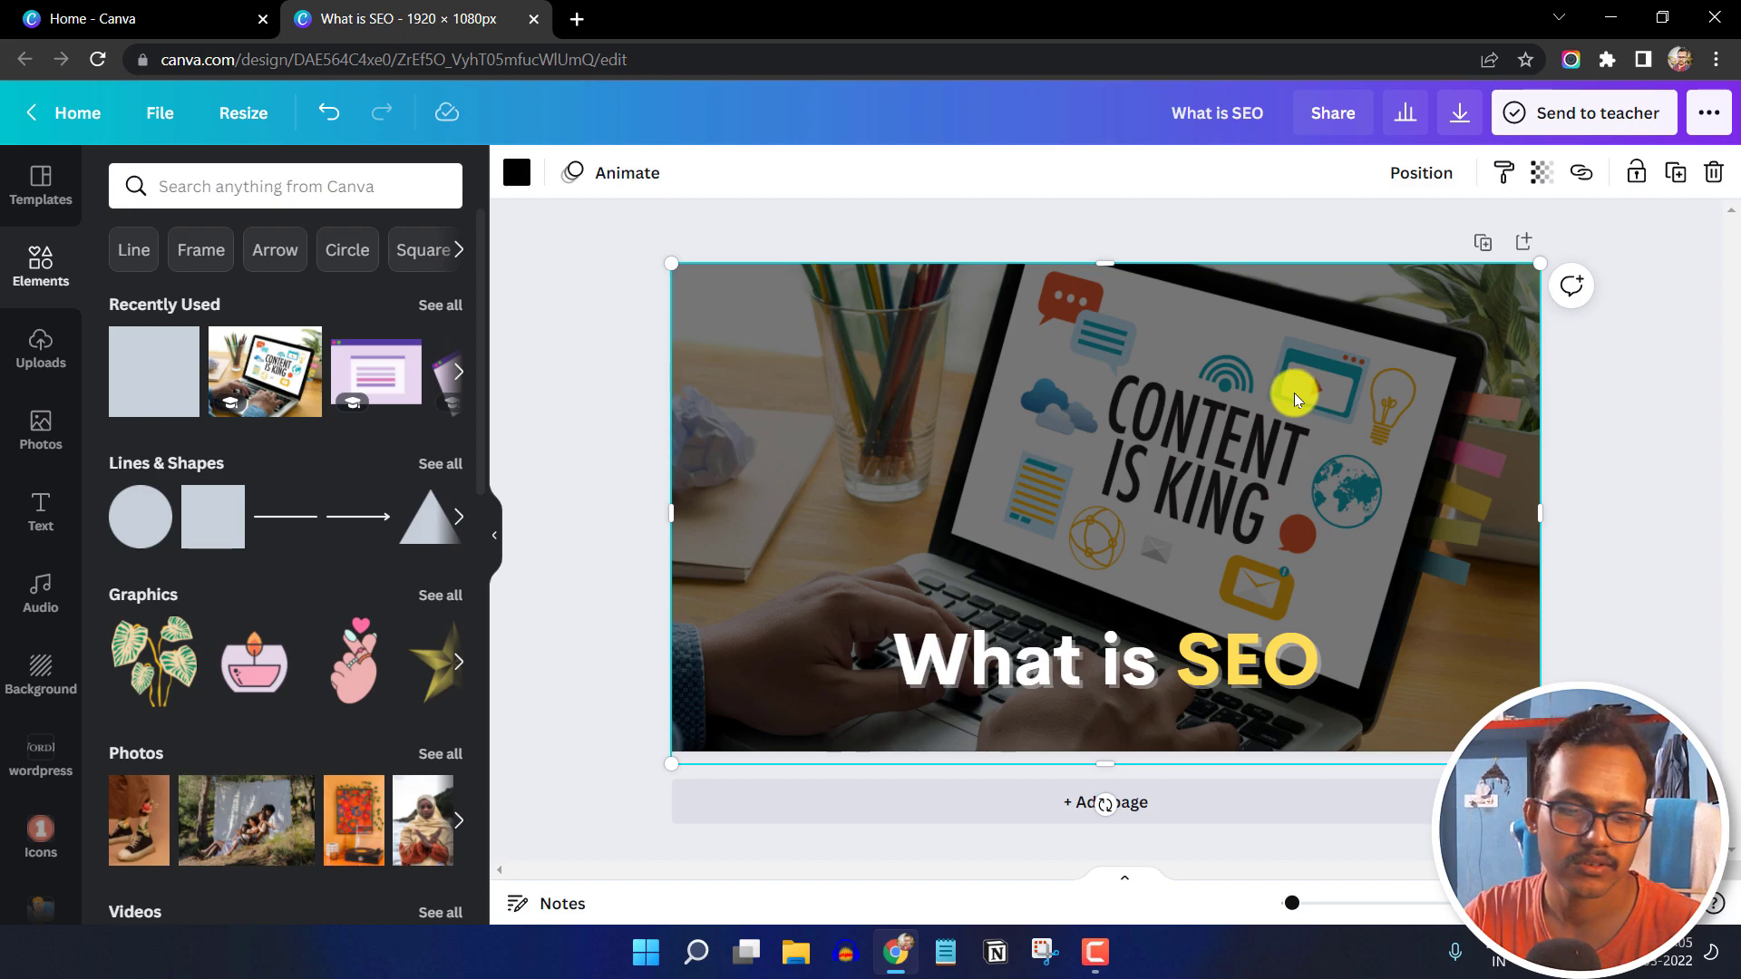
Undo the black overlay and the photo background, back to the plain navy page with the title
key(ctrl+z)
key(ctrl+z)
key(ctrl+z)
key(ctrl+z)
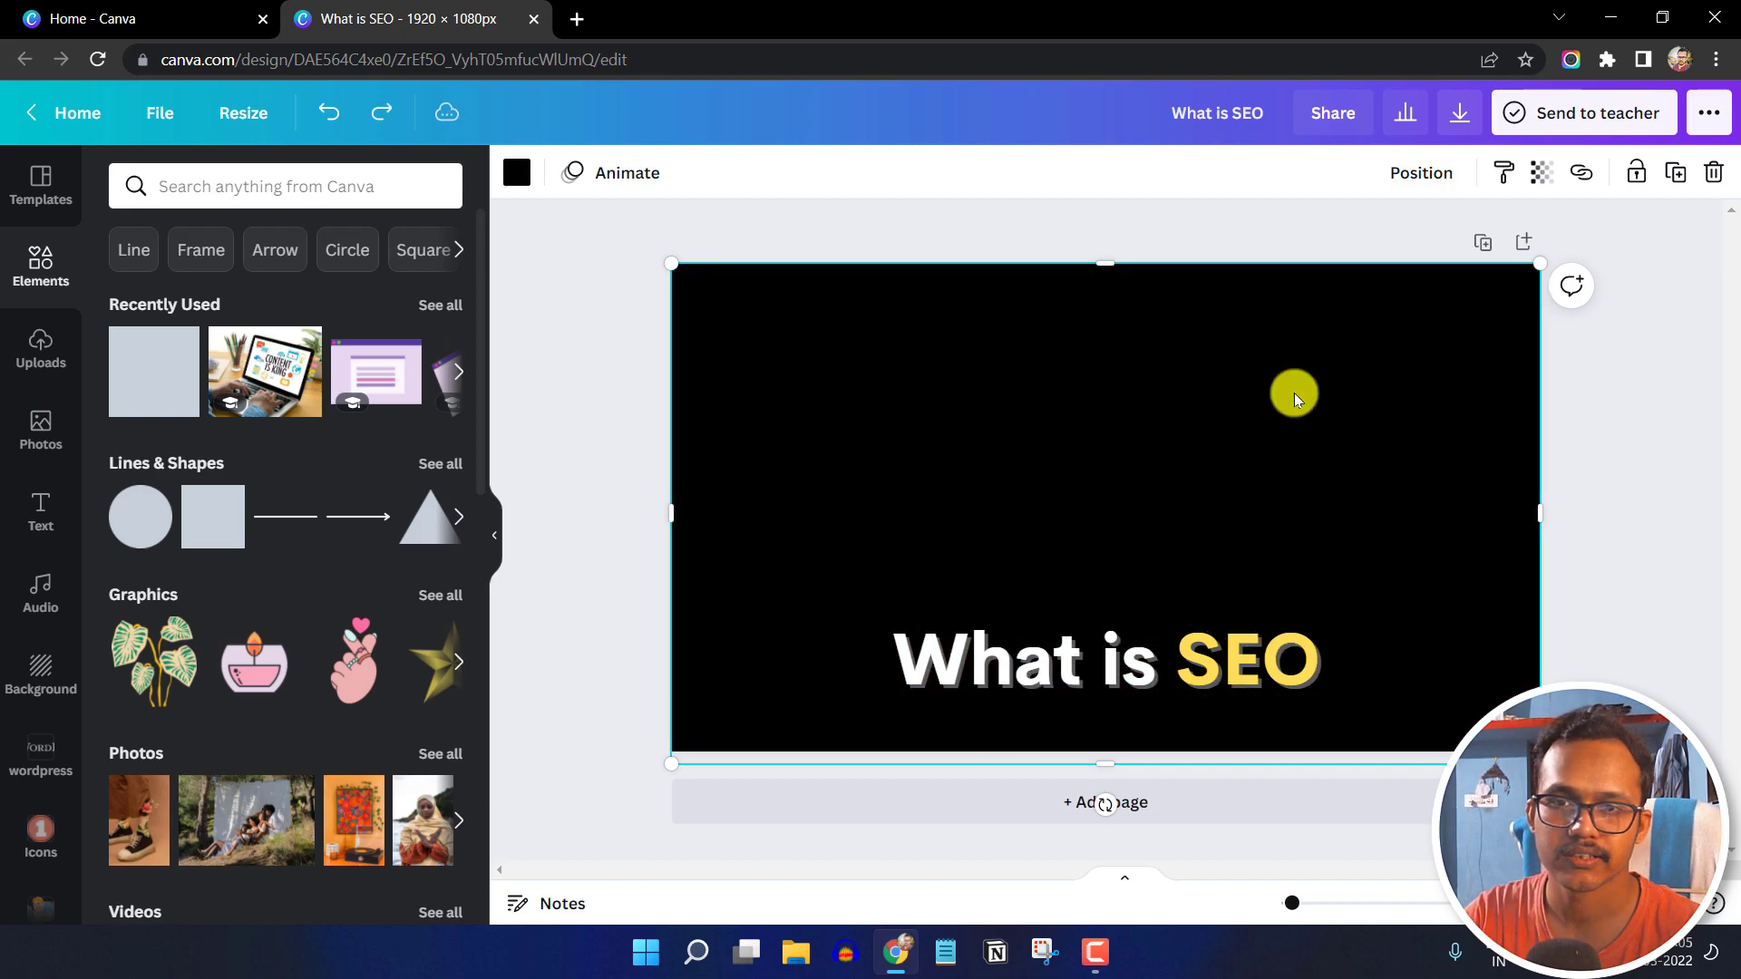
key(ctrl+z)
key(ctrl+z)
key(ctrl+z)
key(ctrl+z)
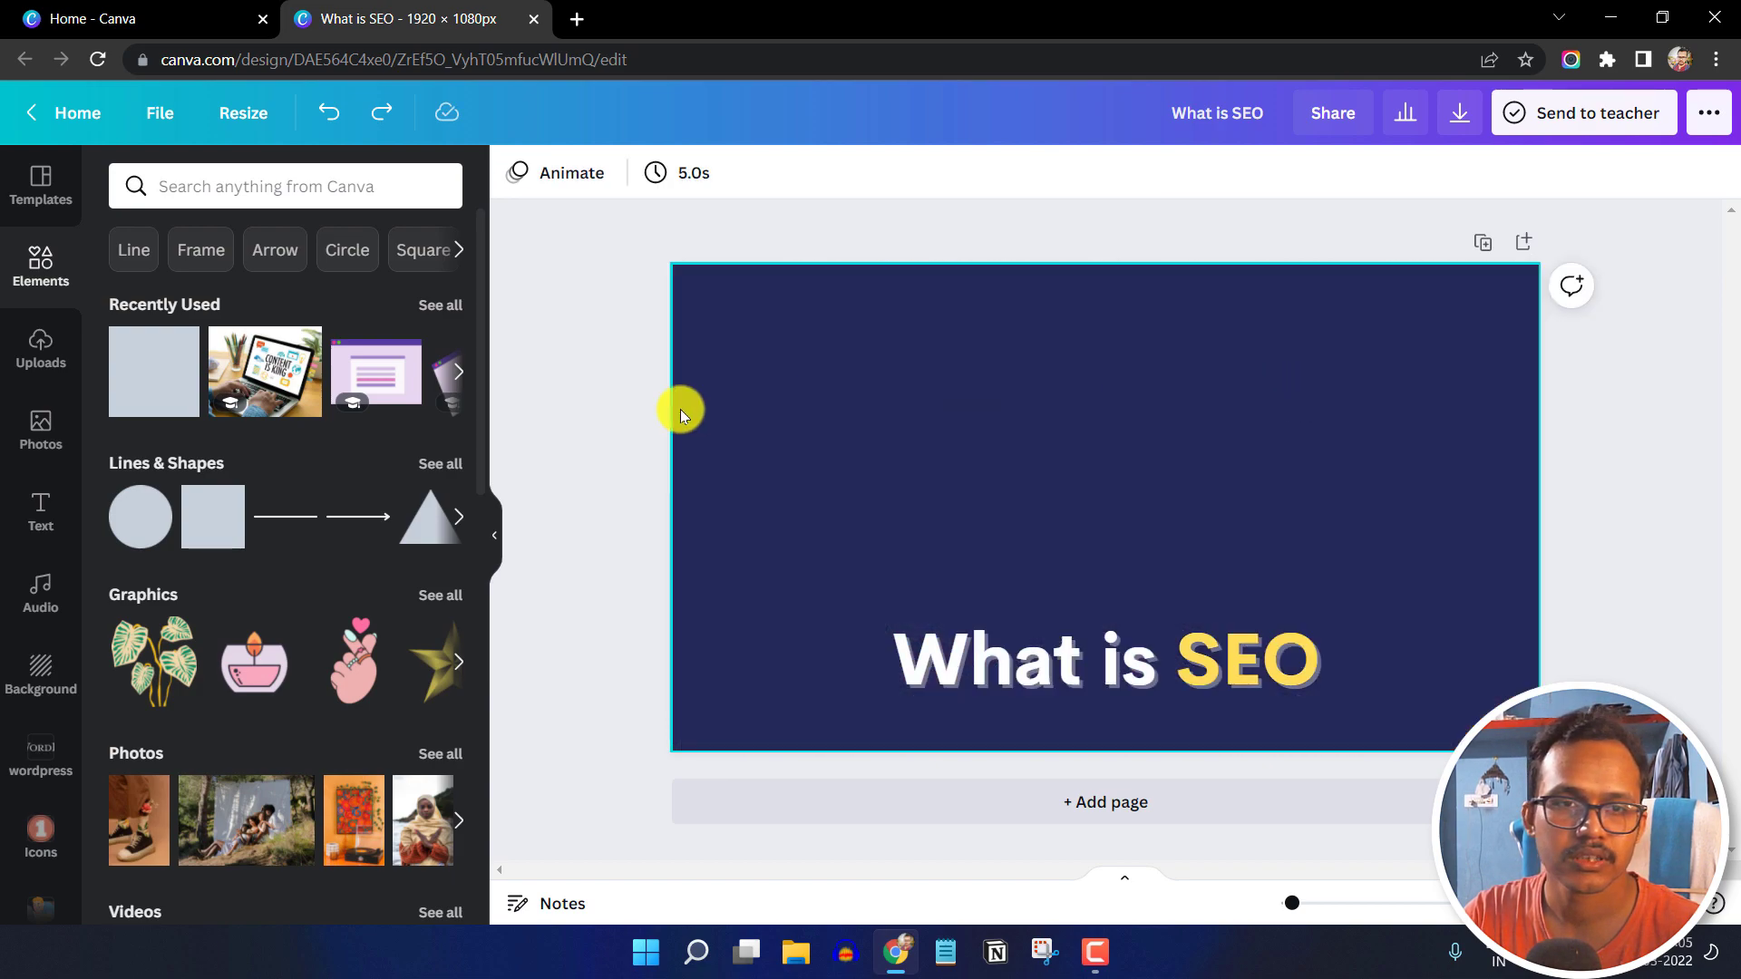
Search the elements for "seo" and limit the results to graphics
click(231, 177)
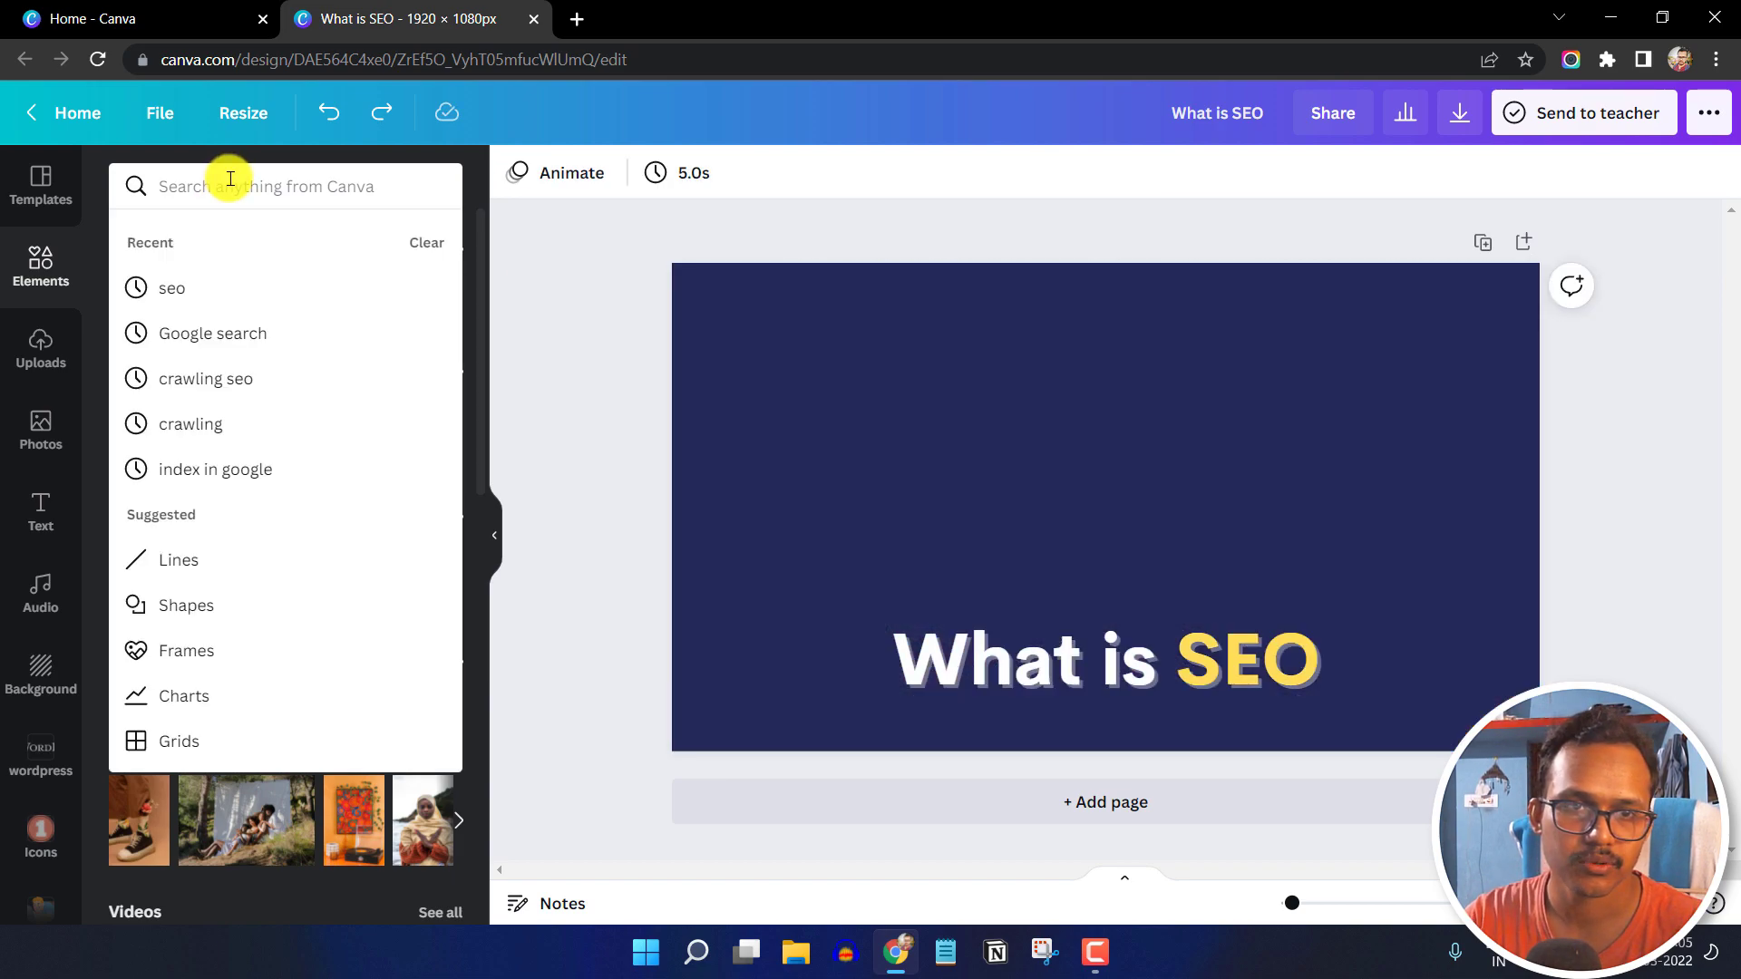
click(180, 286)
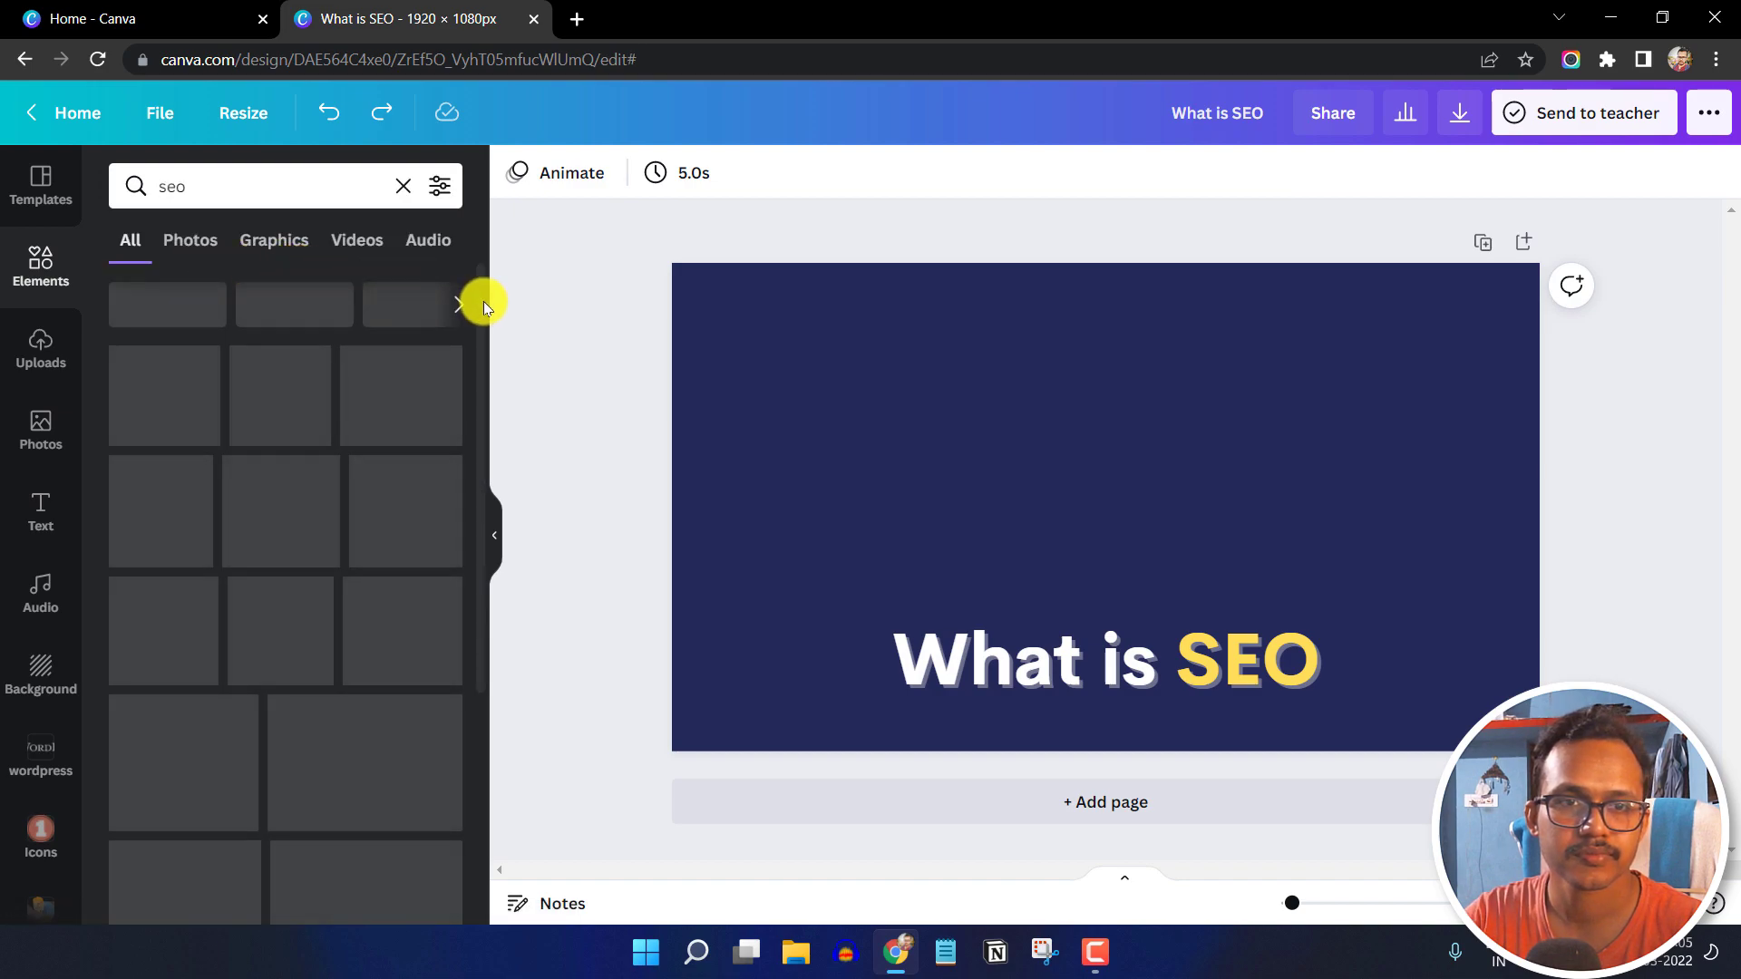
click(274, 244)
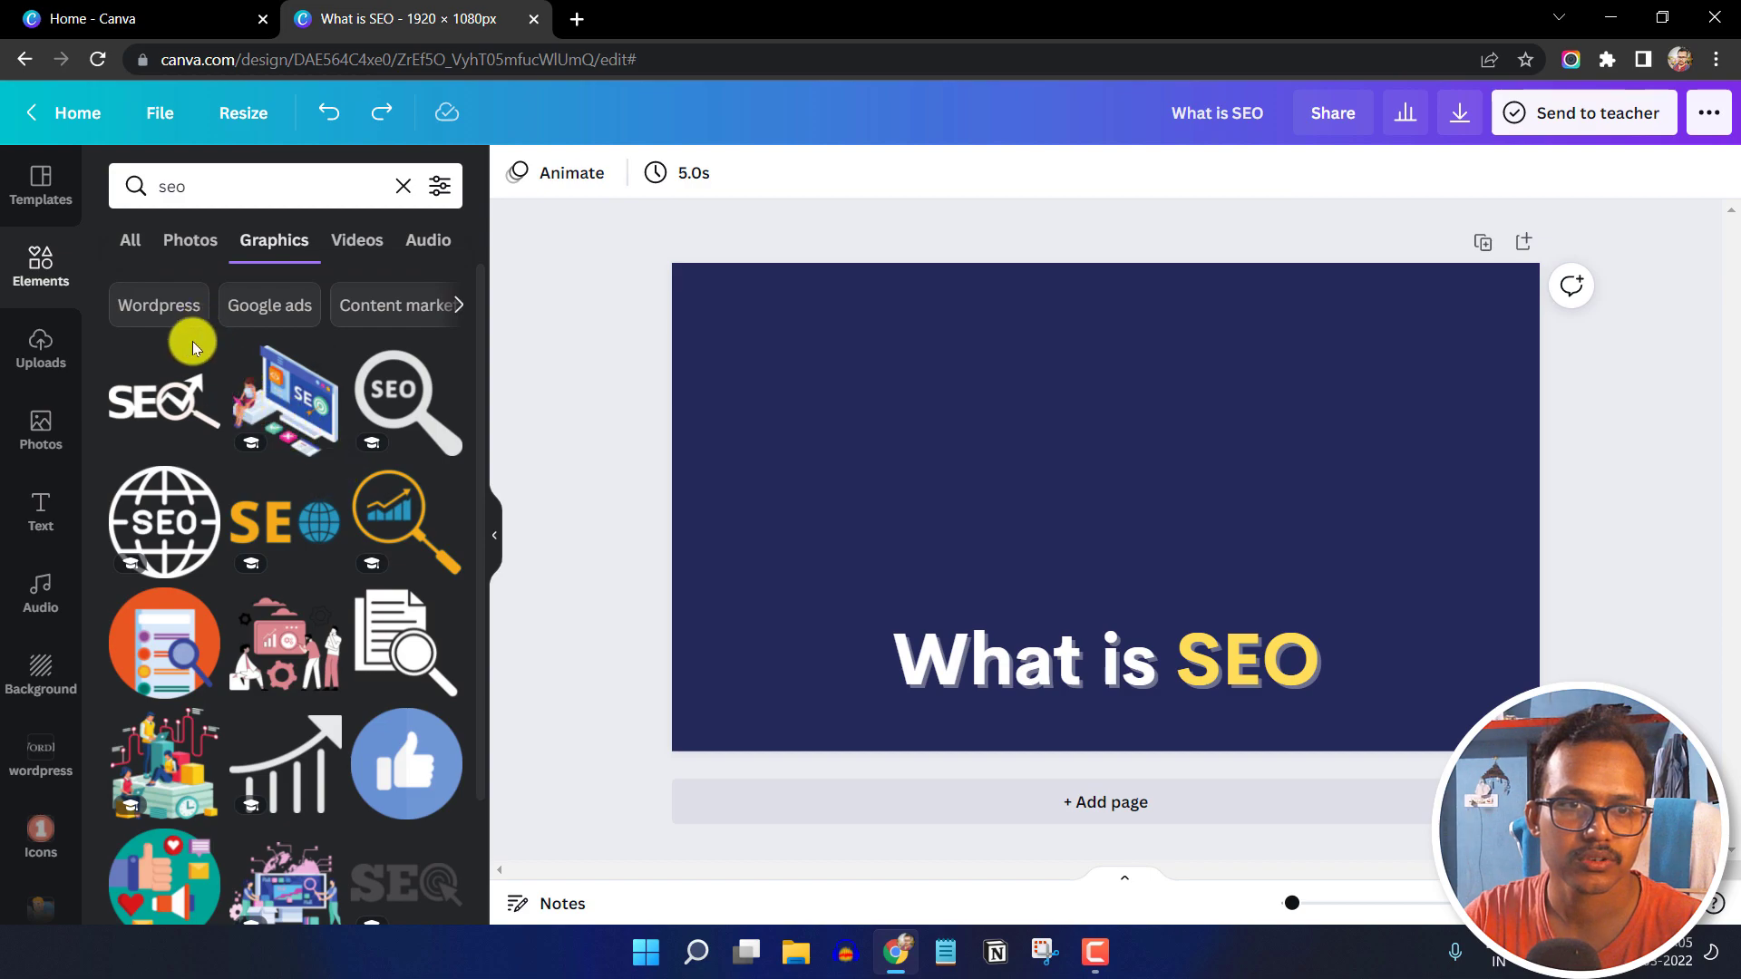
Place the illustration of two people beside a monitor and pink world map on the page, and enlarge it to fill the left half
scroll(203, 544, down, 4)
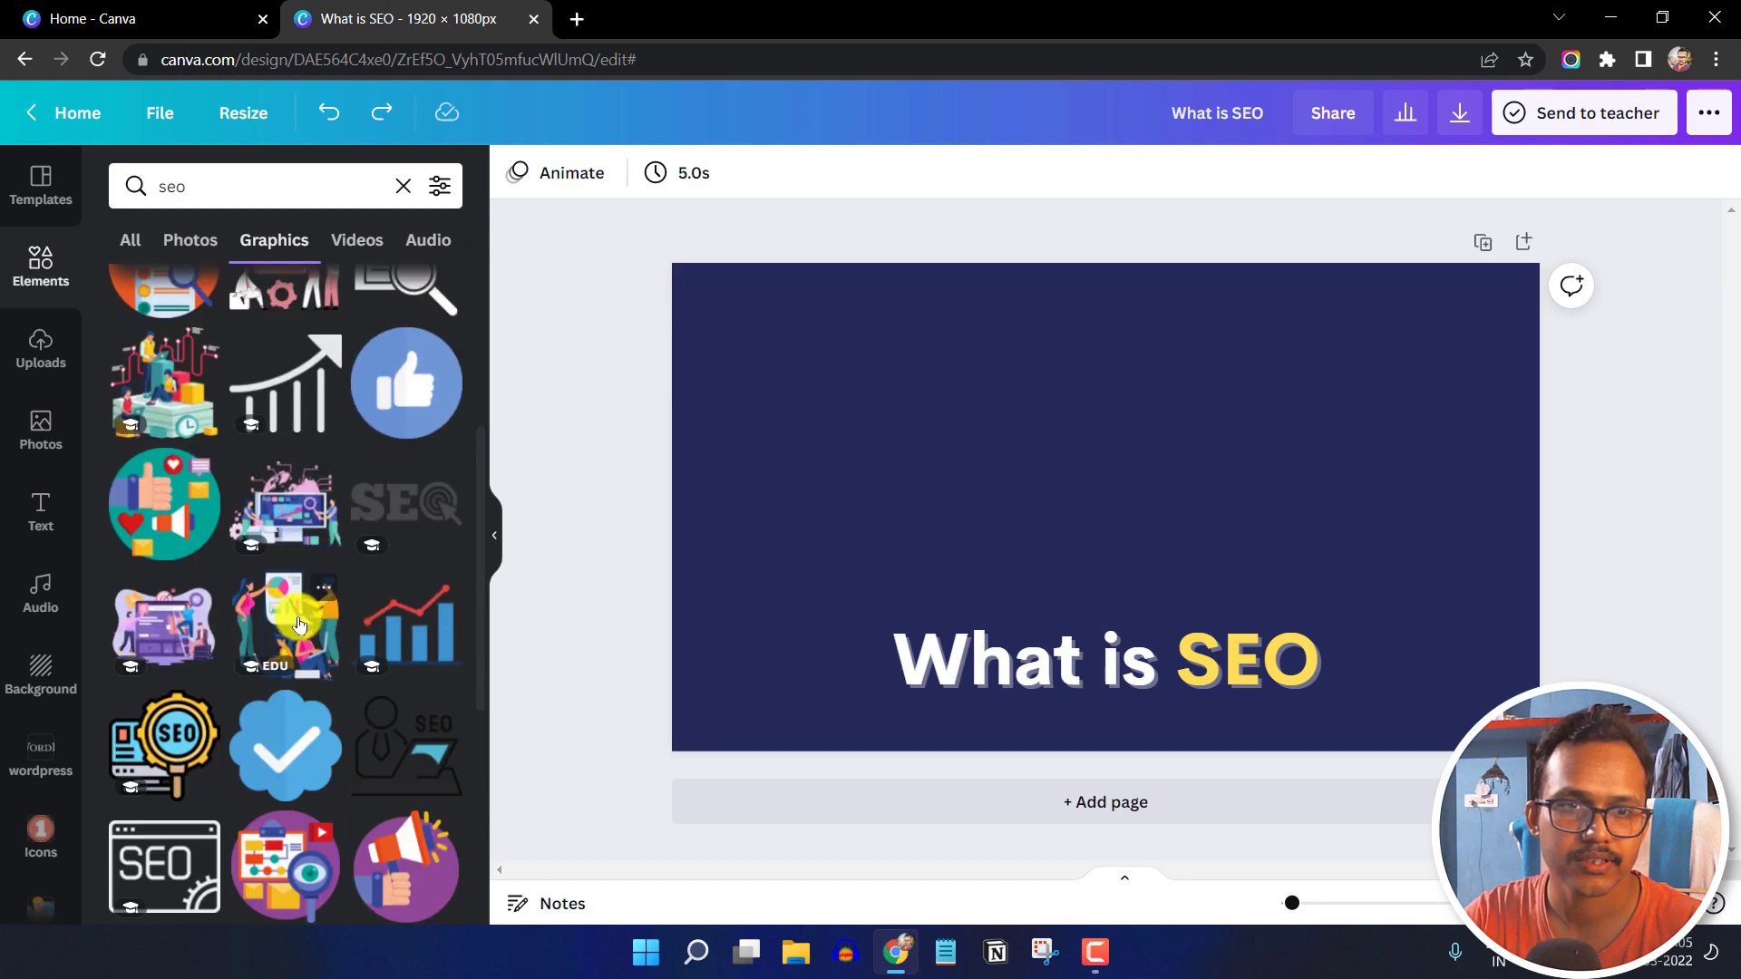
scroll(300, 624, down, 1)
drag(286, 390, 805, 400)
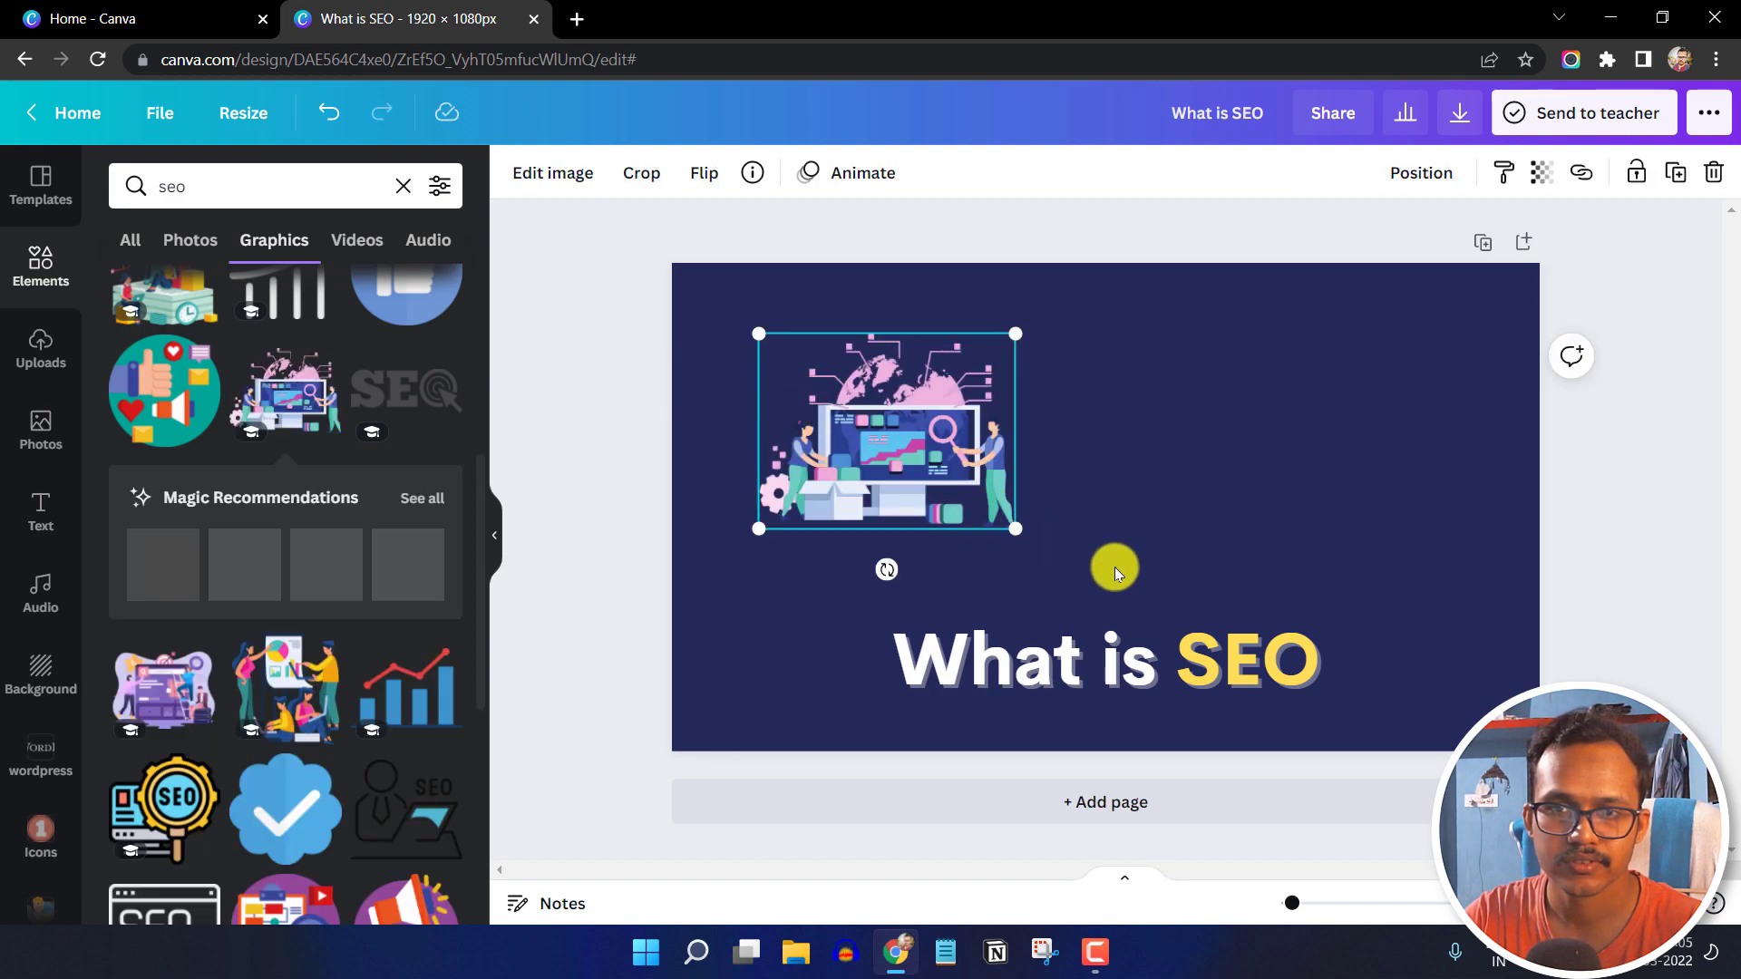
drag(1011, 525, 1201, 703)
drag(1022, 498, 994, 496)
click(1232, 521)
Move the title to the right of the illustration and narrow its text box so "SEO" wraps onto a second line
click(1210, 648)
drag(1101, 658, 1282, 474)
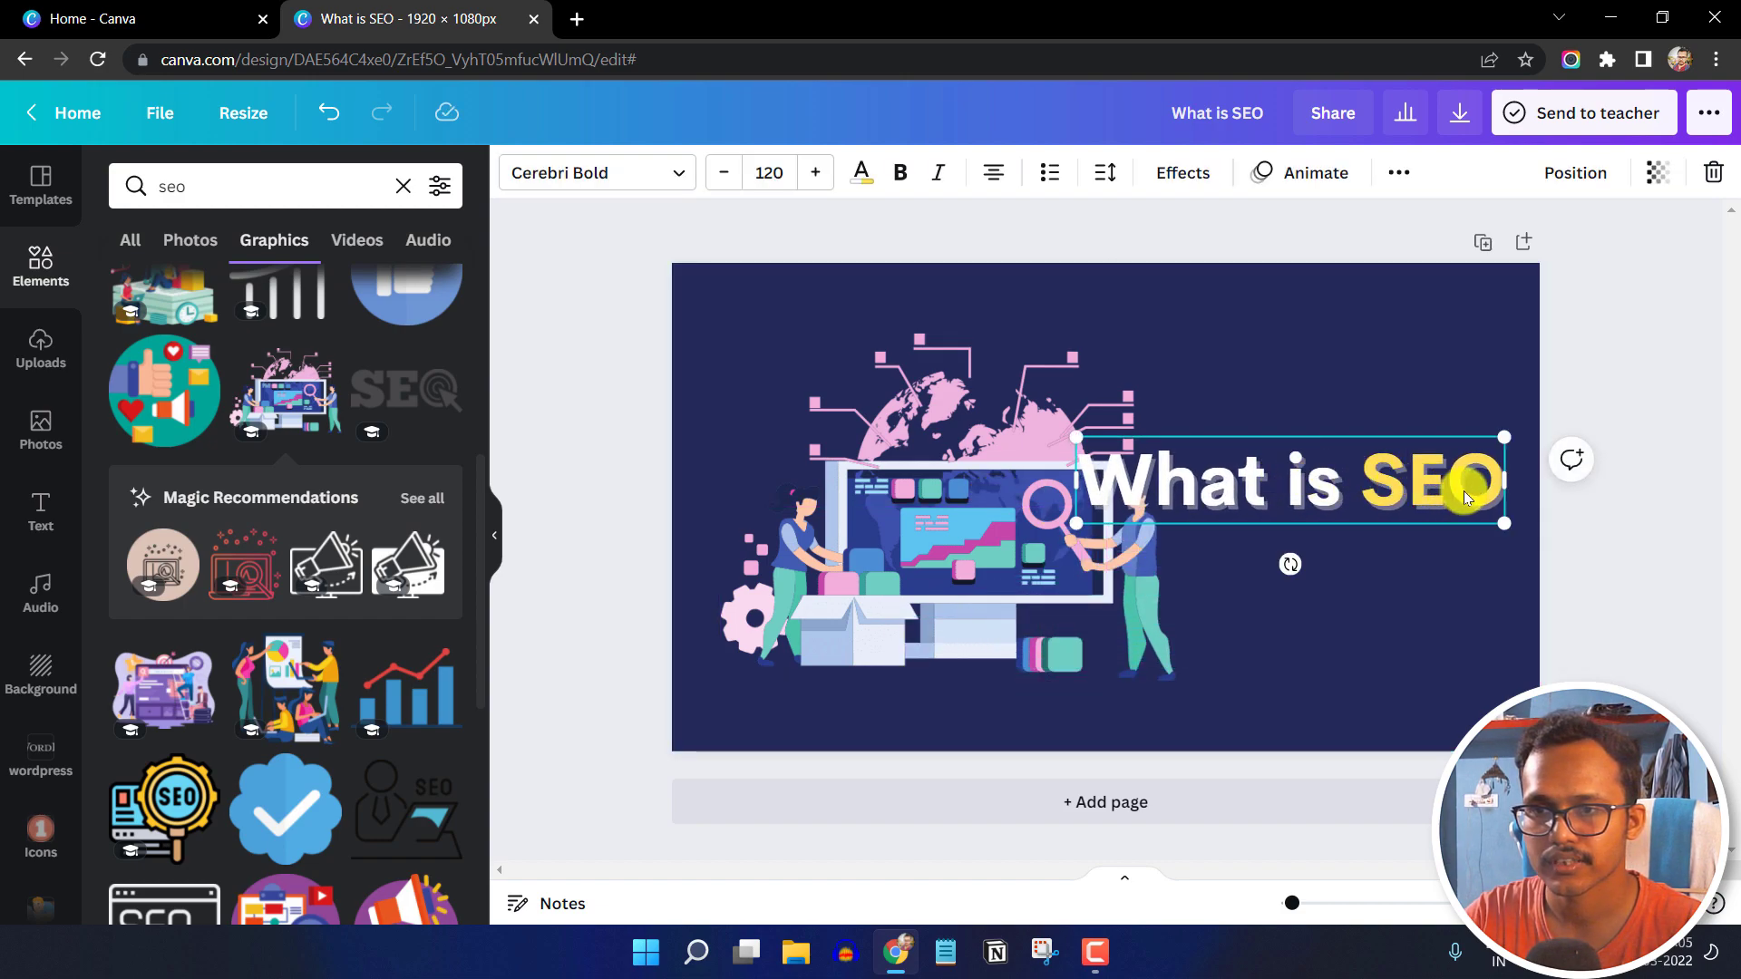
drag(1504, 477, 1409, 477)
drag(1256, 504, 1333, 490)
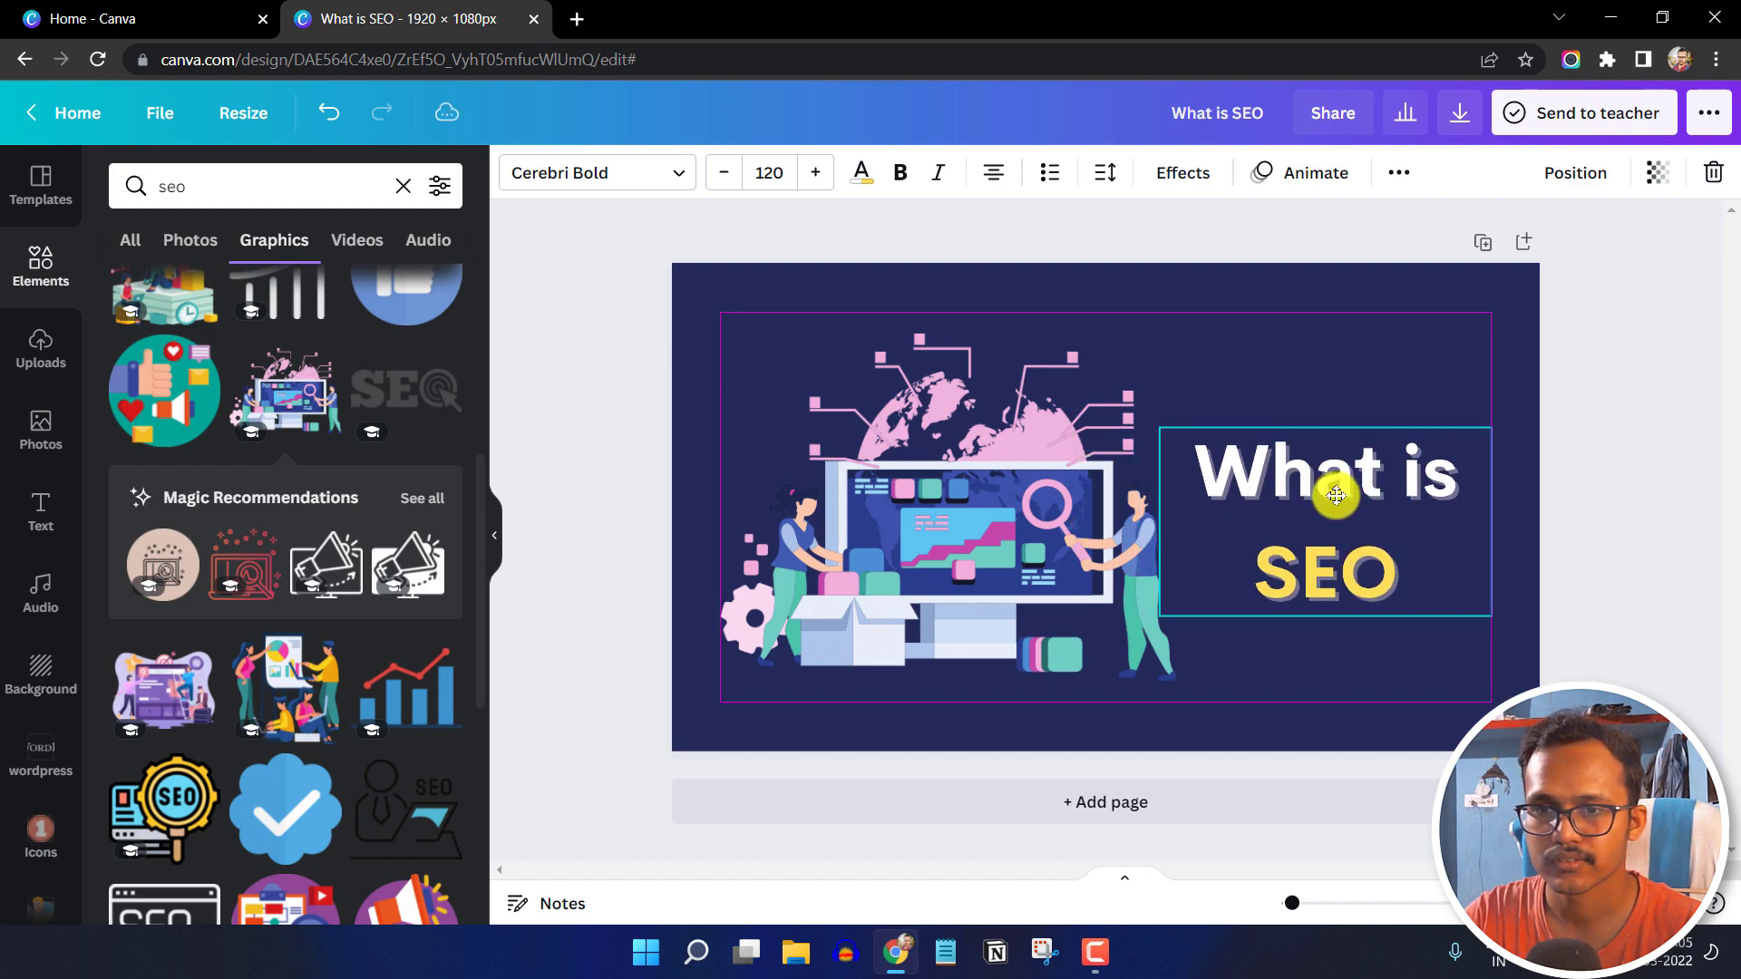
click(1296, 395)
Shift the illustration further toward the page's left edge and move the title slightly closer to it
drag(1012, 496, 930, 505)
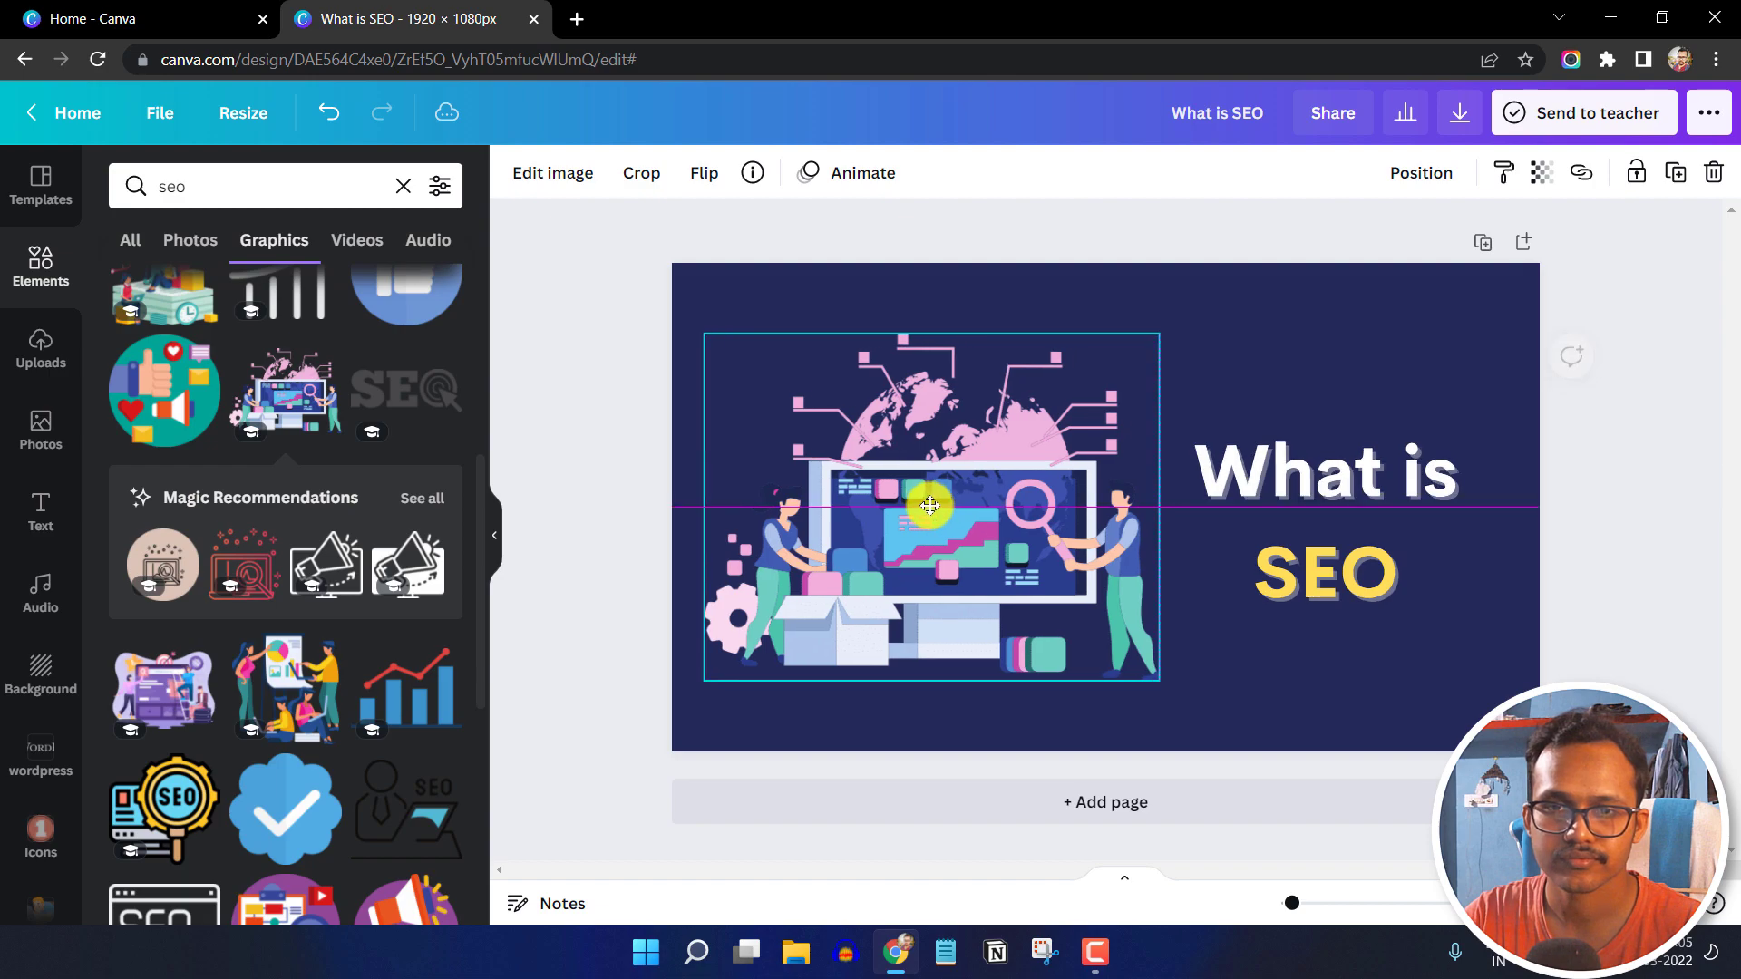
click(1189, 392)
click(1295, 486)
drag(1294, 486, 1278, 489)
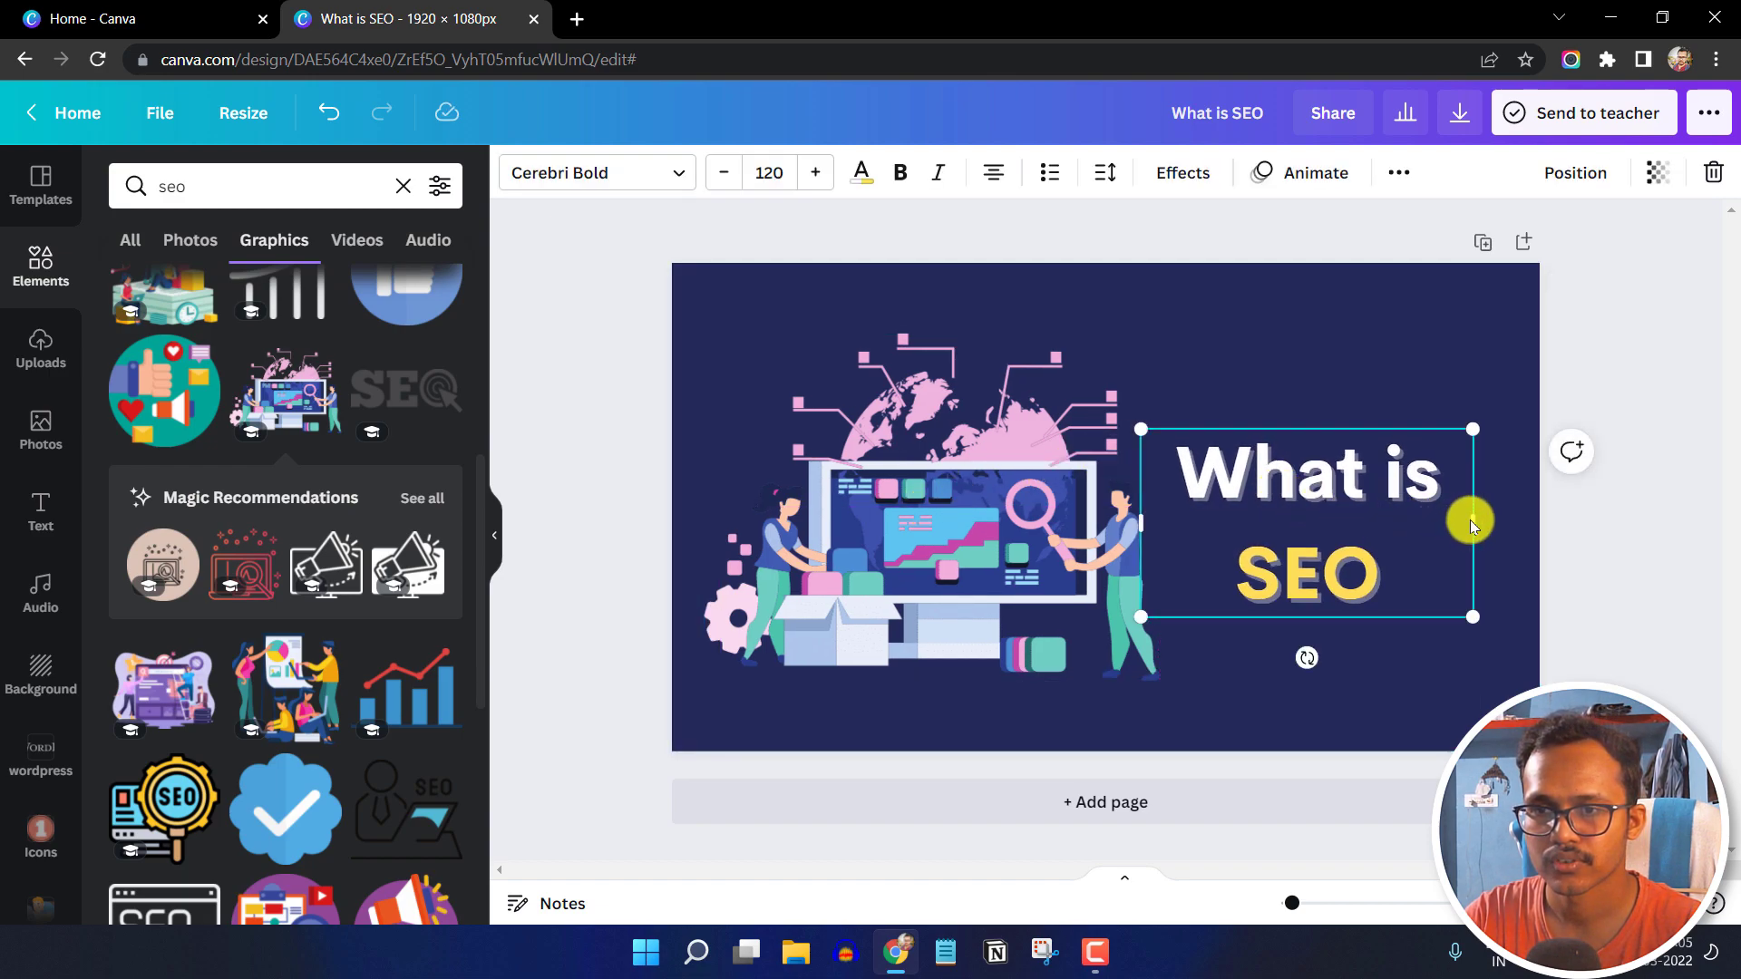
Rewrap the title as "What" over "is SEO", enlarge it to size 161 and reposition it beside the illustration
drag(1476, 520, 1391, 521)
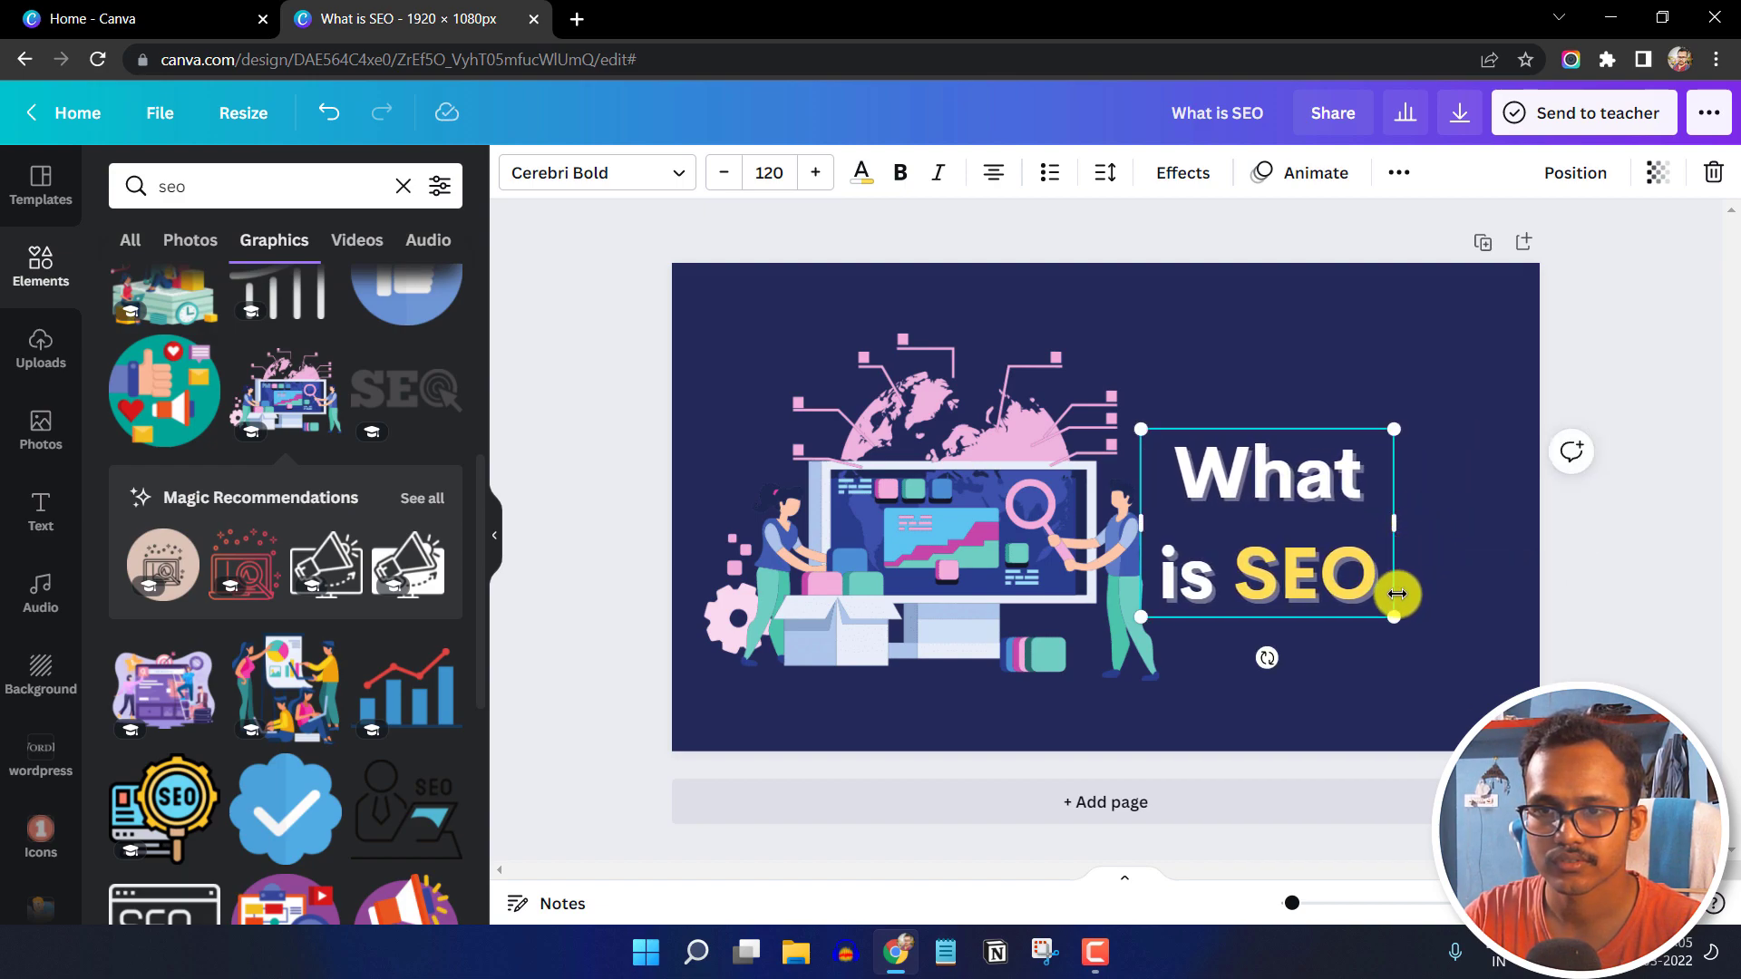
drag(1388, 620, 1479, 680)
drag(1347, 590, 1361, 570)
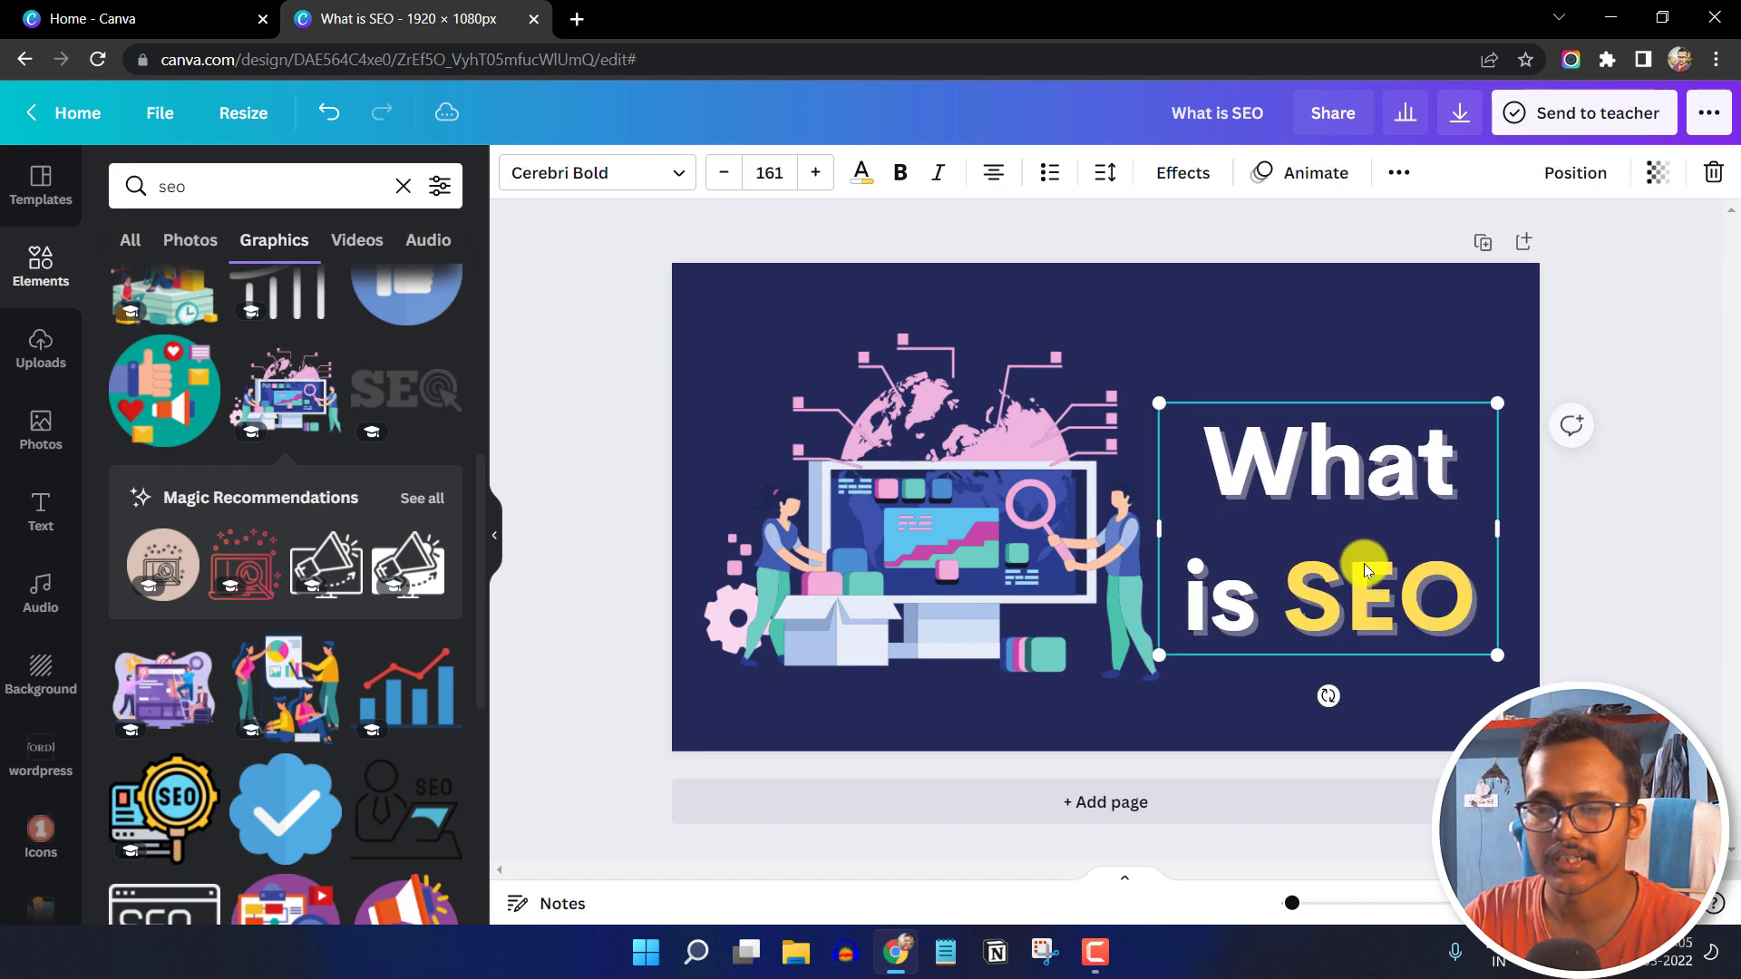
Set the title's line spacing to 1.03 and anchor its text box to the middle
click(1106, 184)
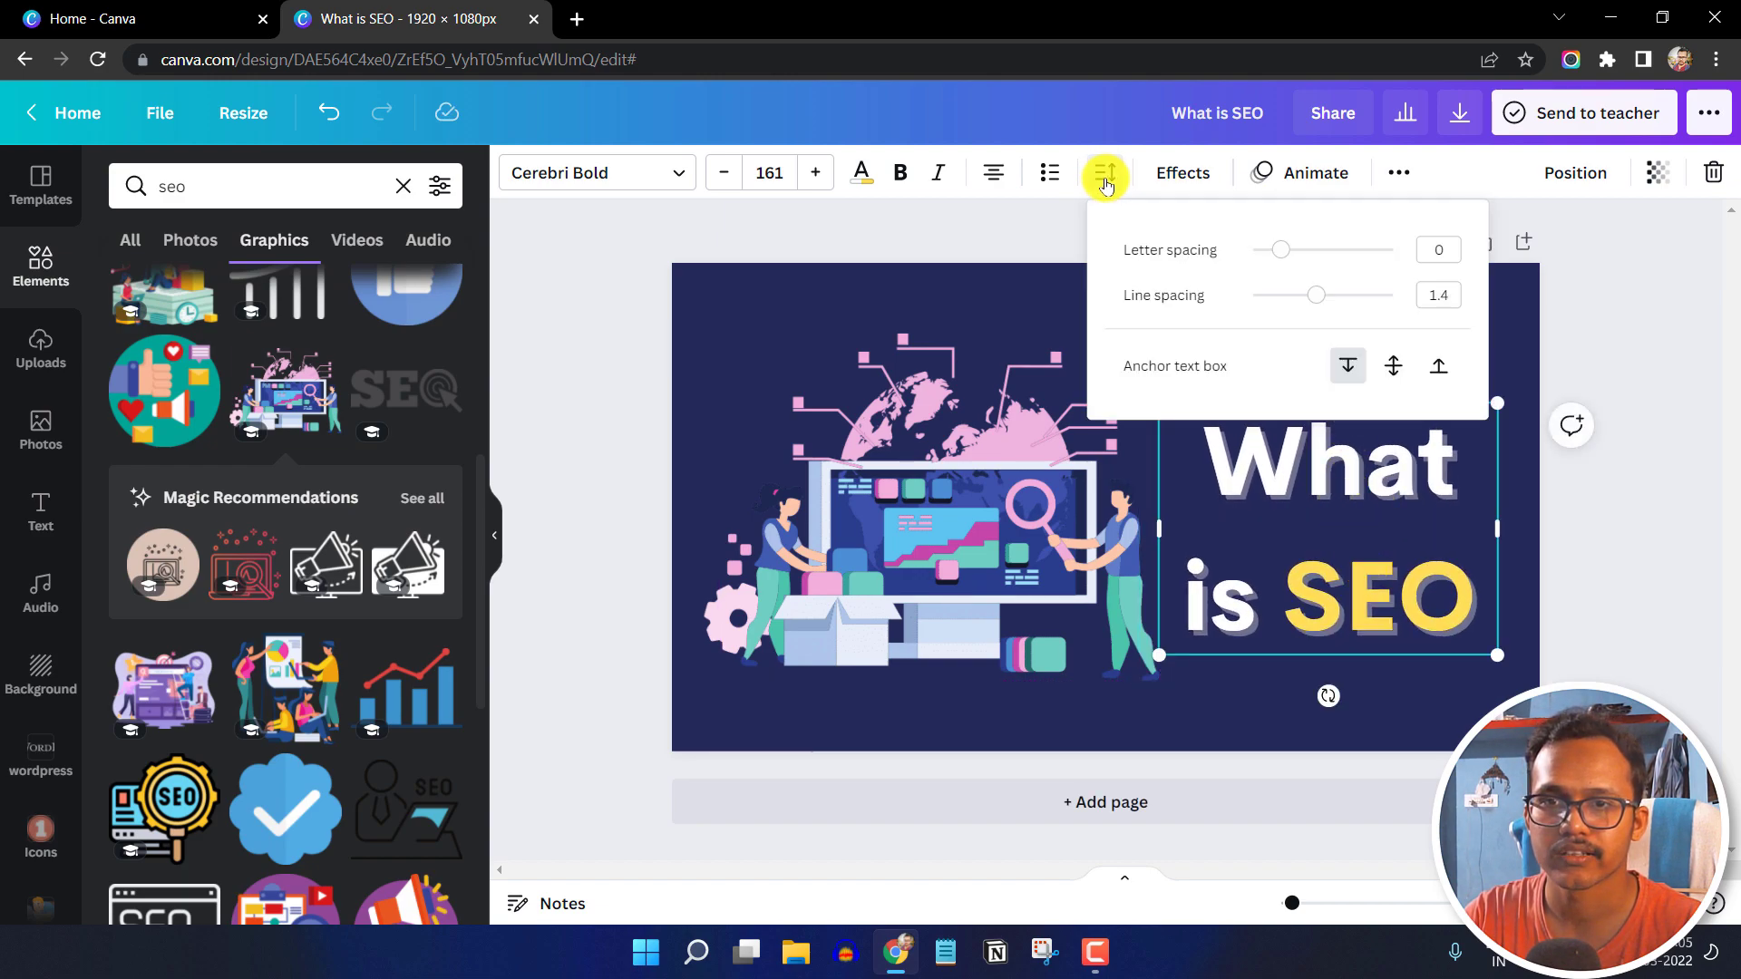
drag(1316, 295, 1292, 297)
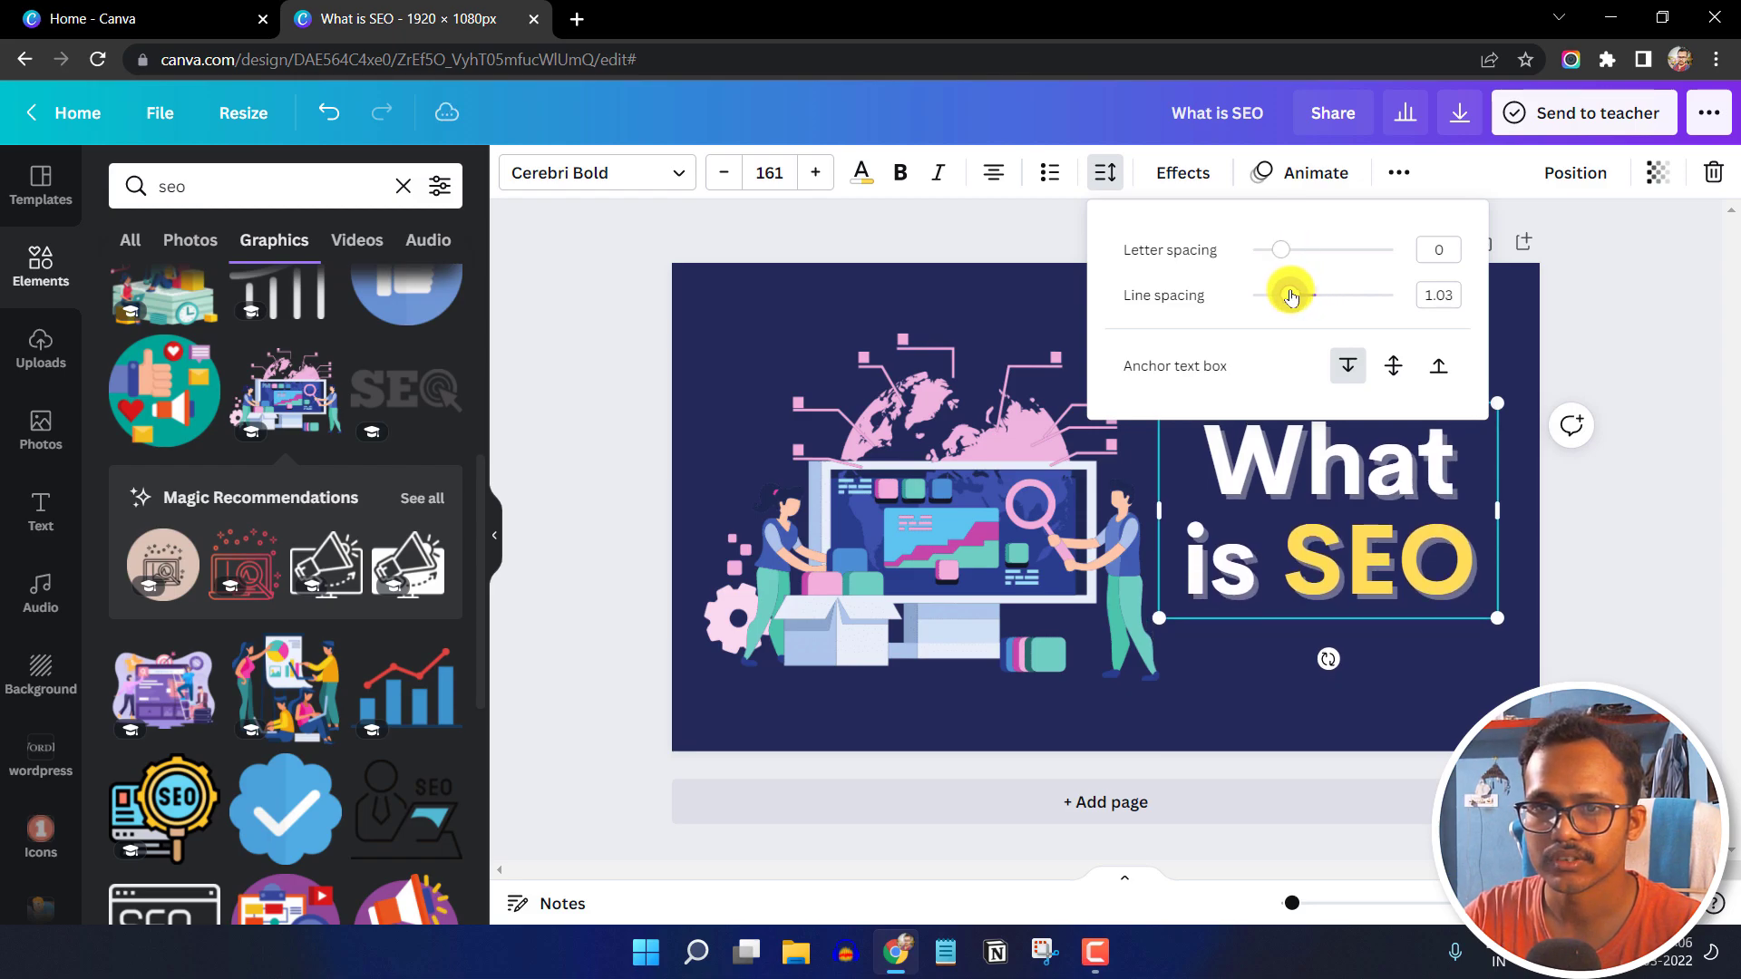
click(1396, 367)
click(1442, 366)
click(1394, 366)
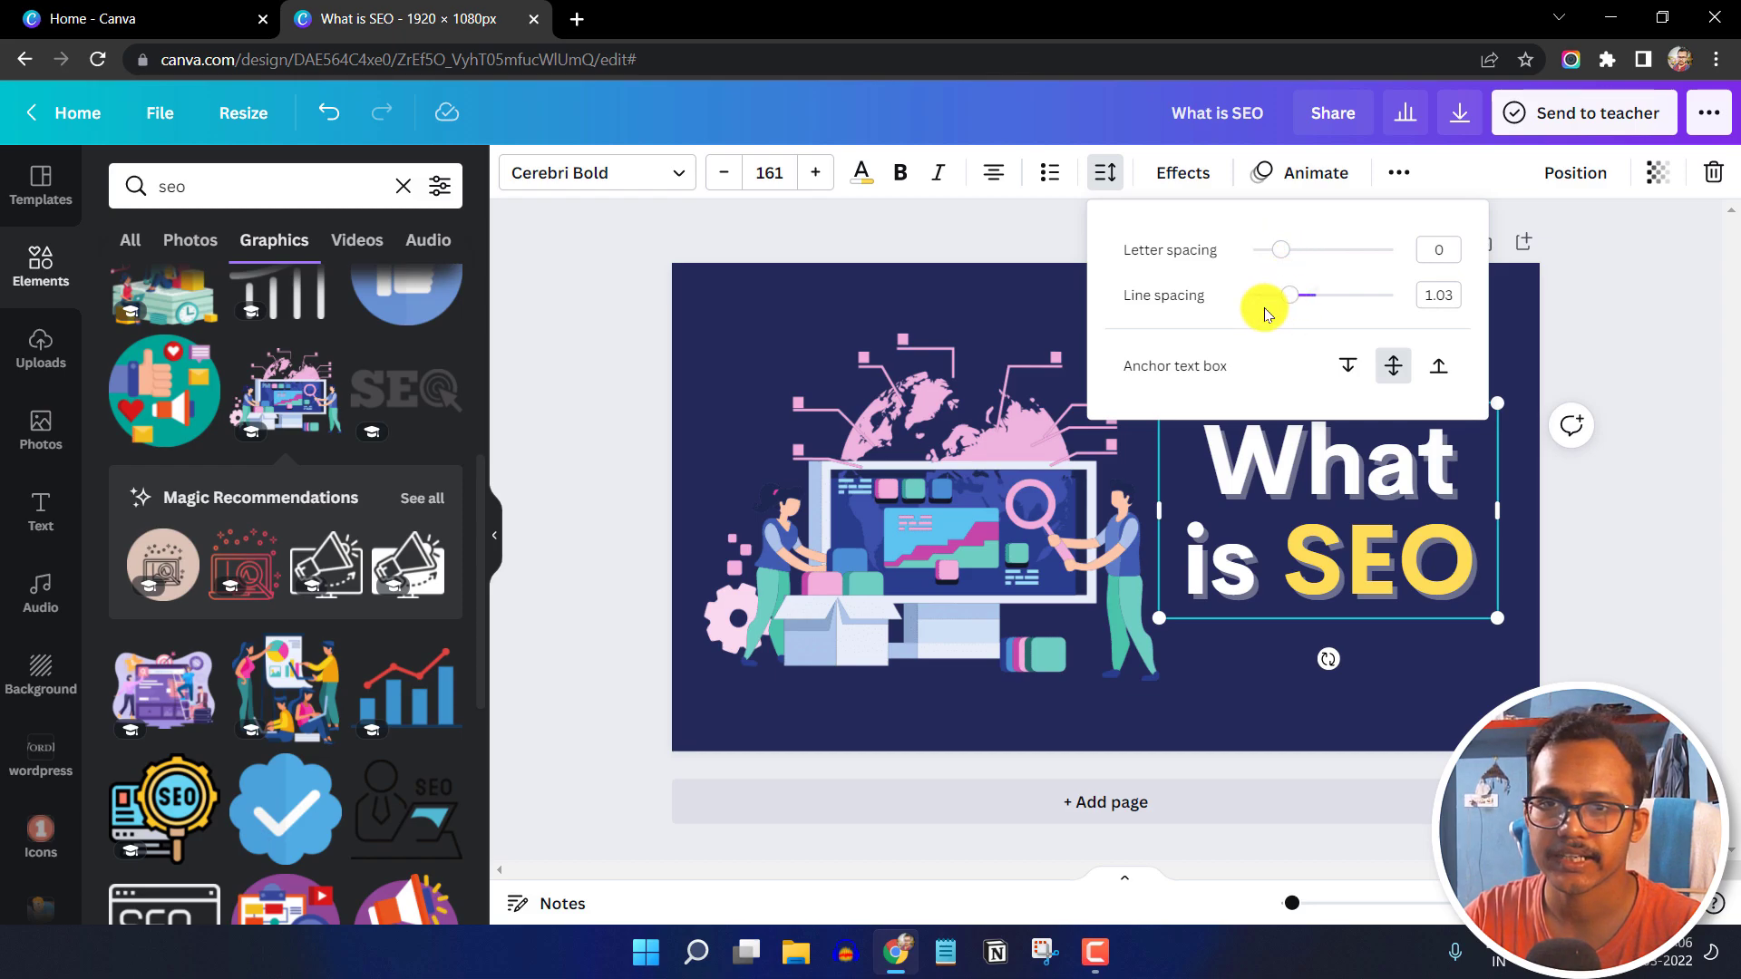
click(1036, 298)
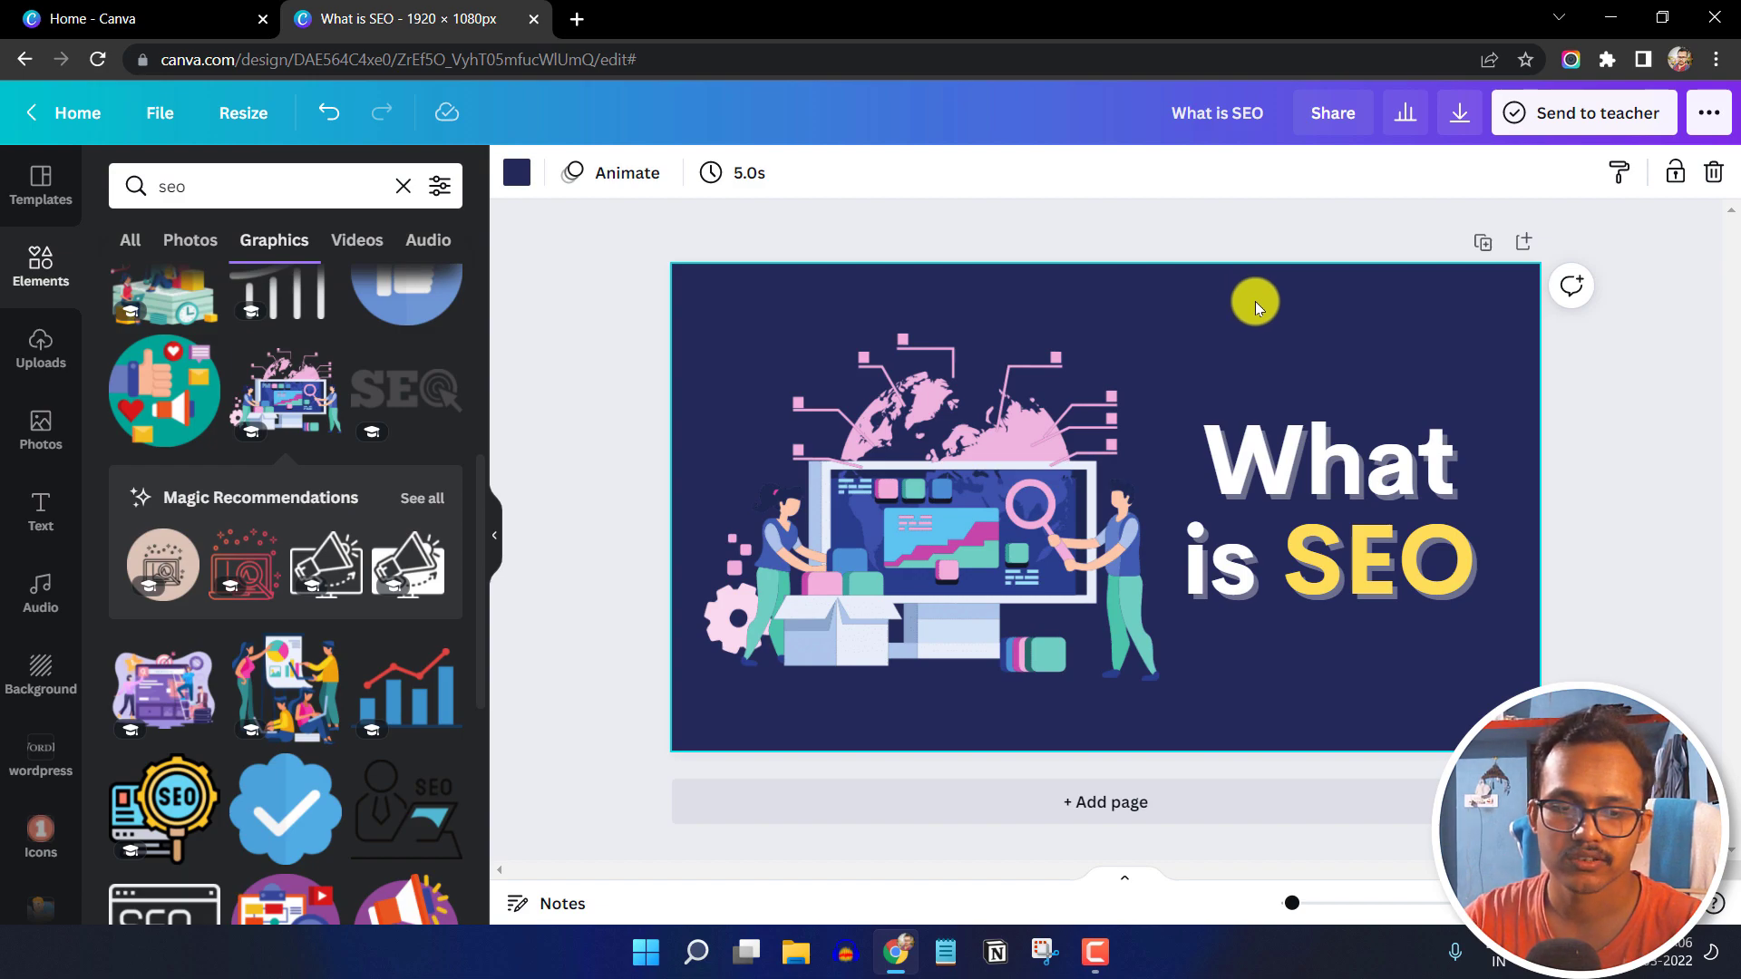
Add a new text box reading "Key2blogging"
key(t)
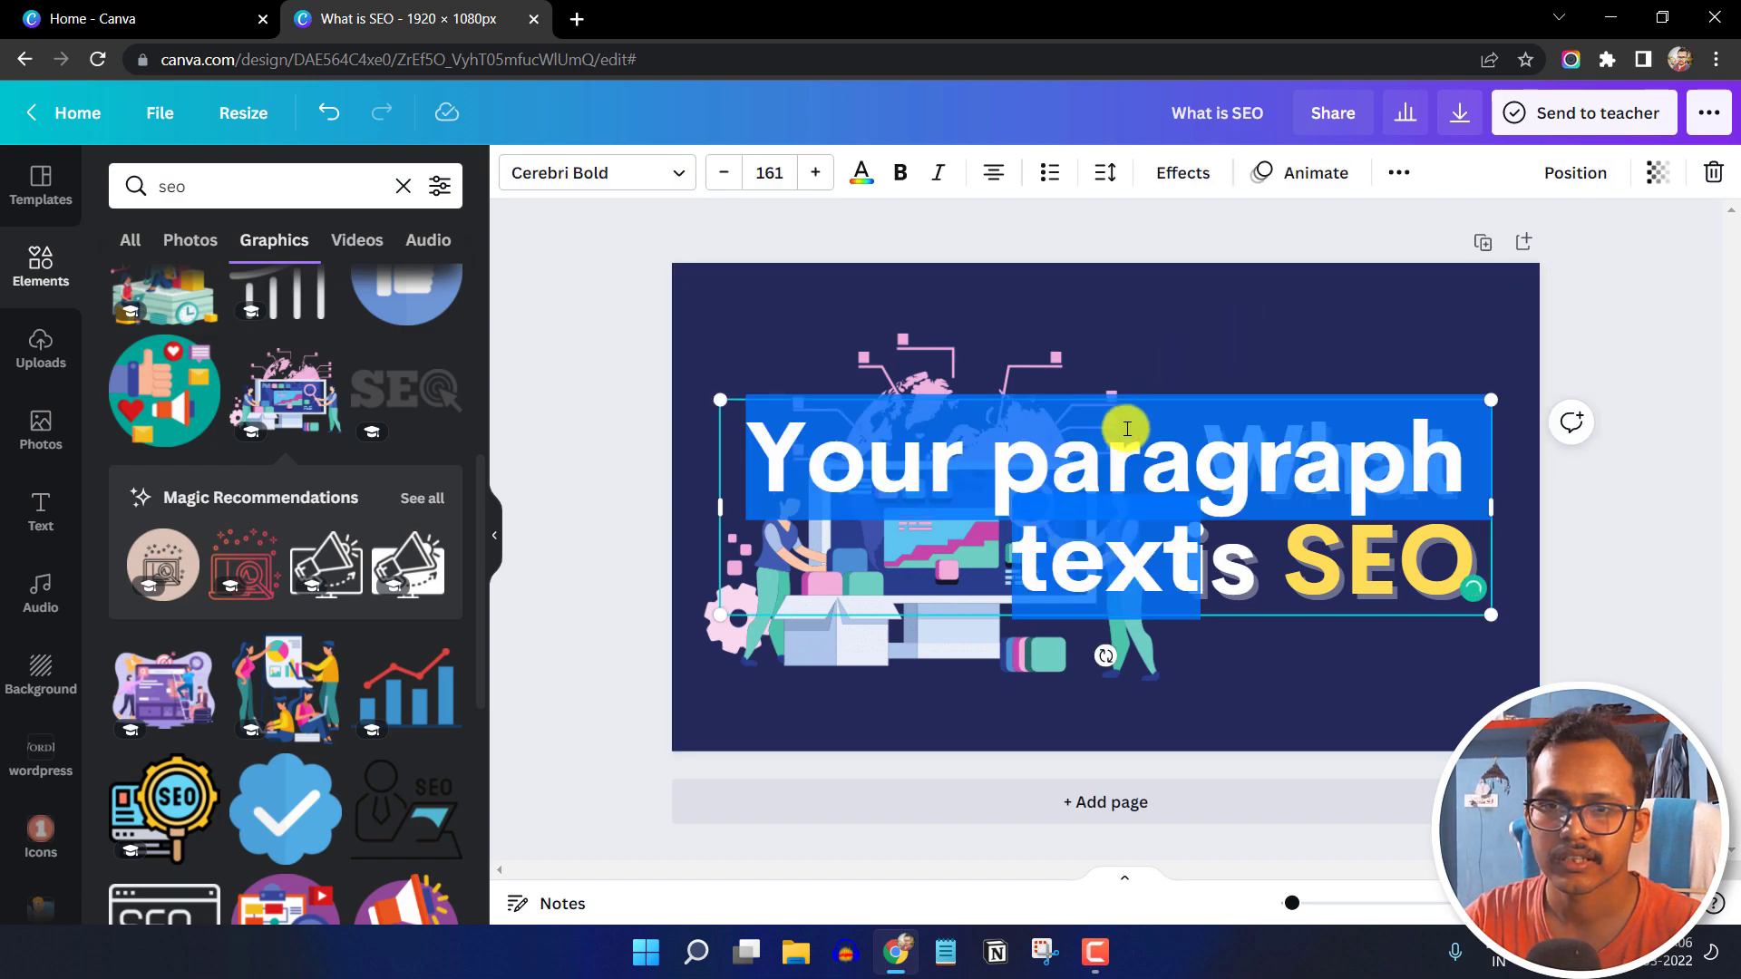
text(K)
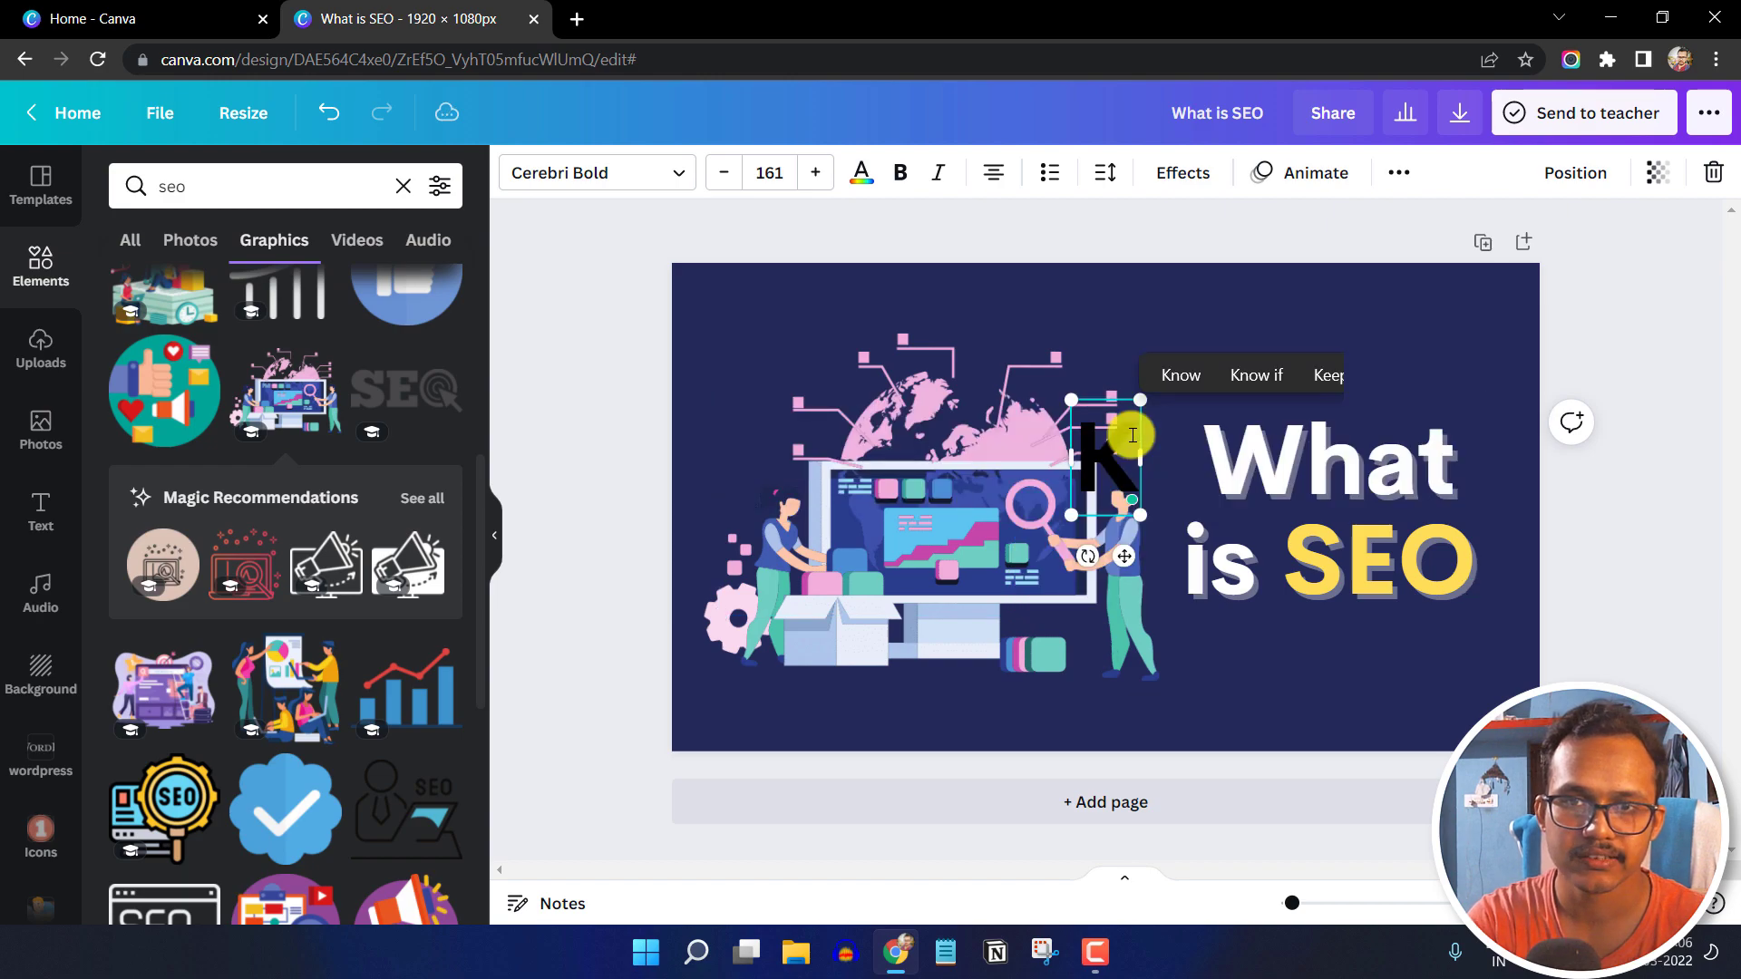
text(ey2b)
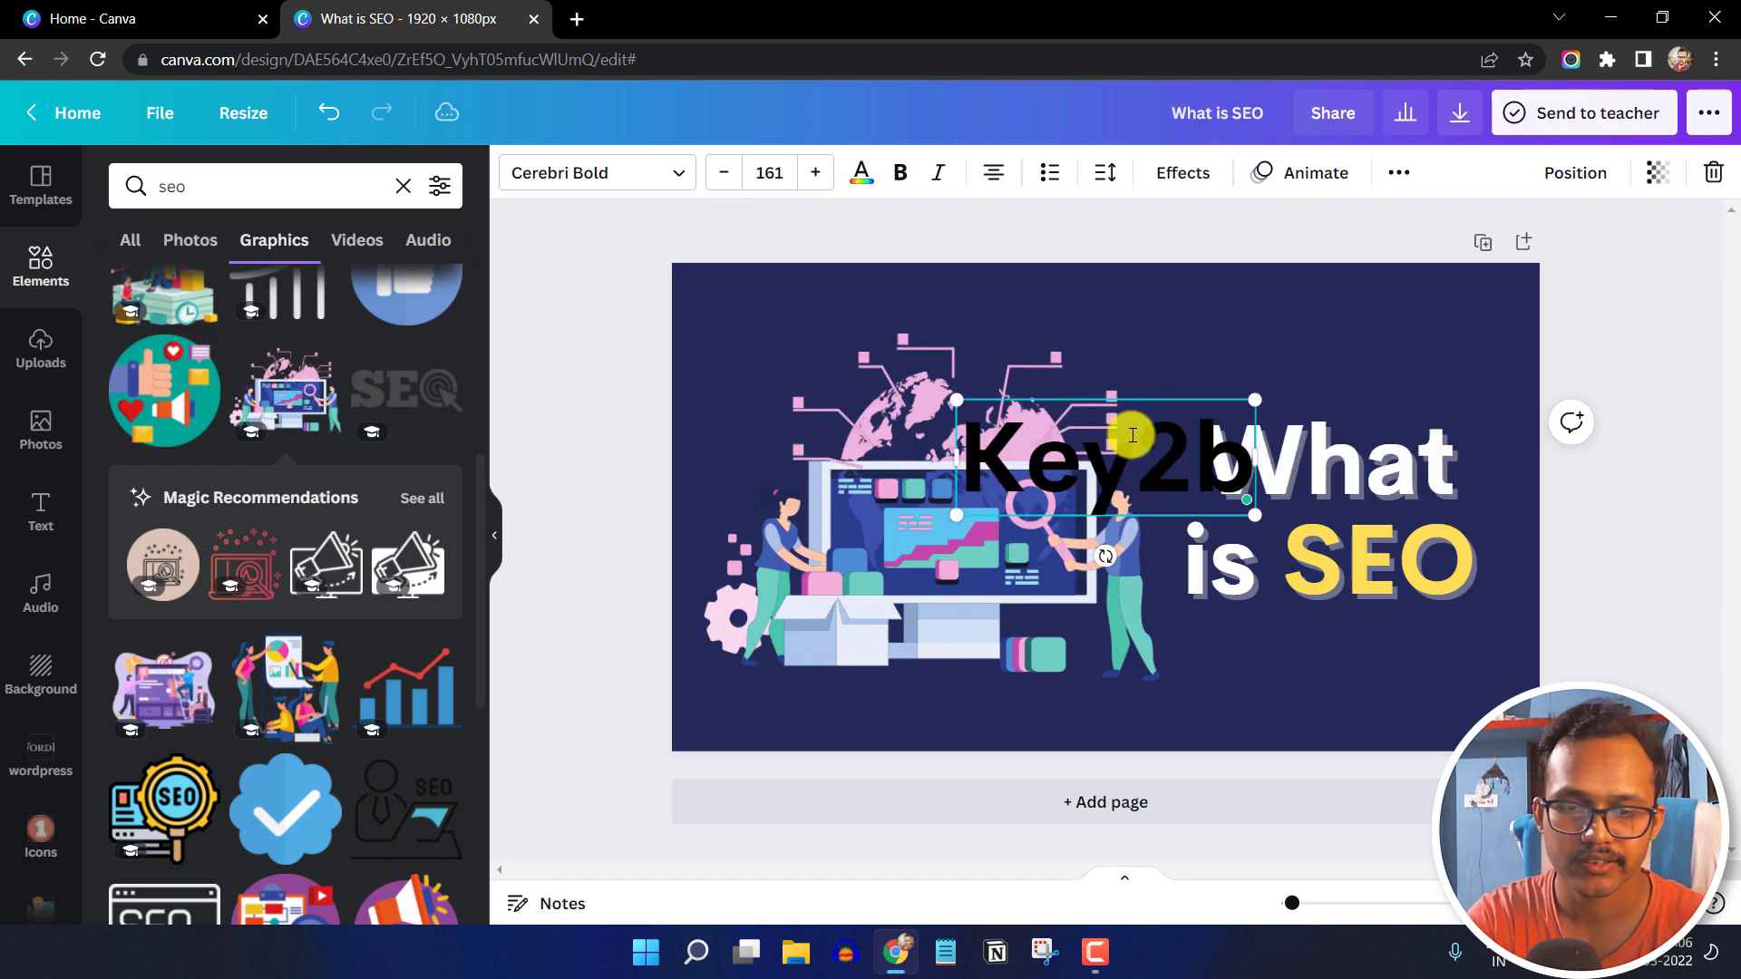
text(logging)
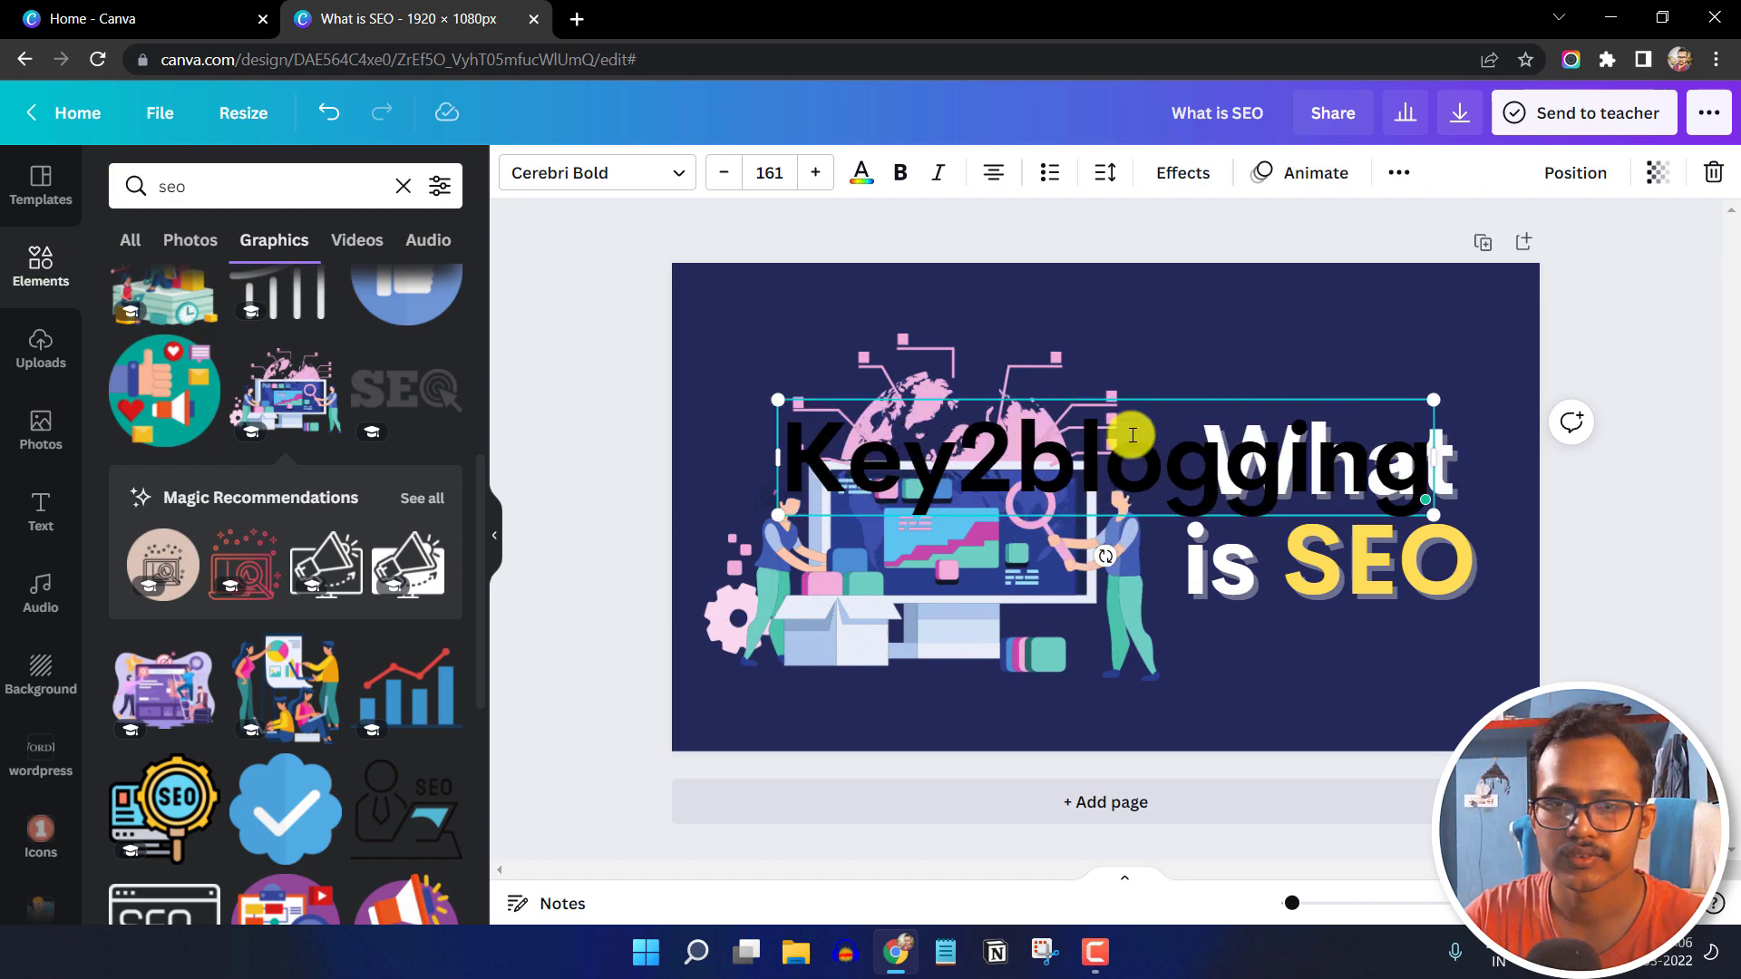
Set the "Key2blogging" text to size 21 and move it to the page's upper-right corner
click(778, 170)
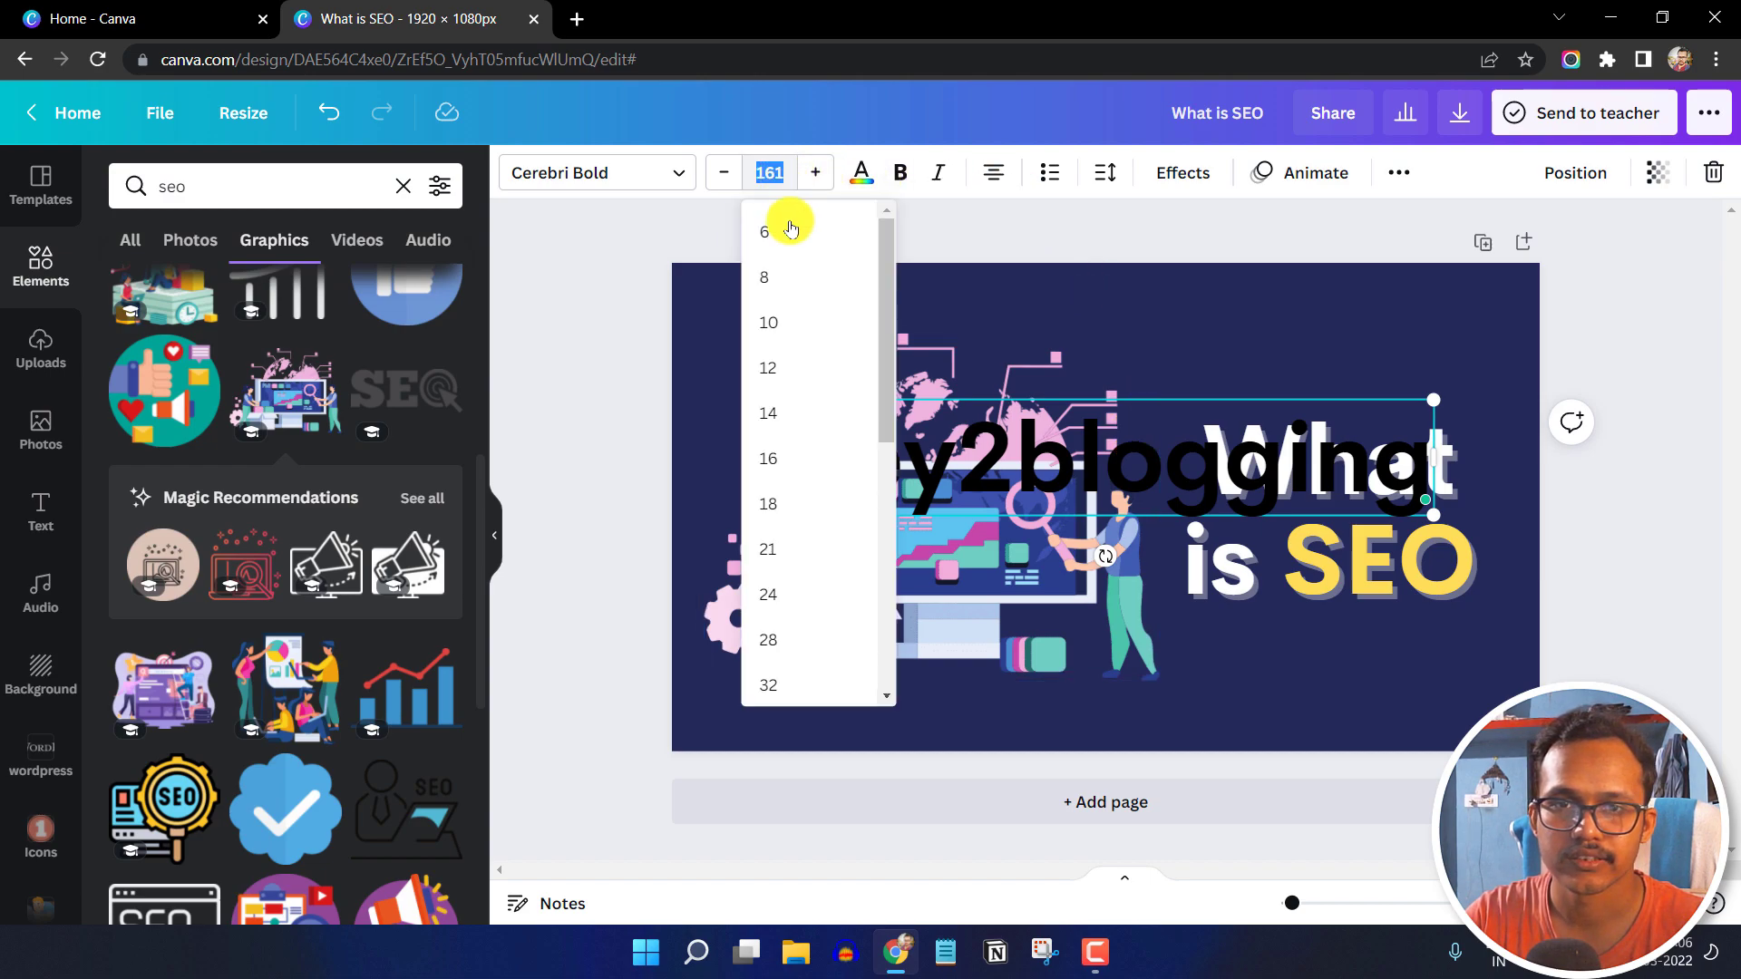
click(803, 419)
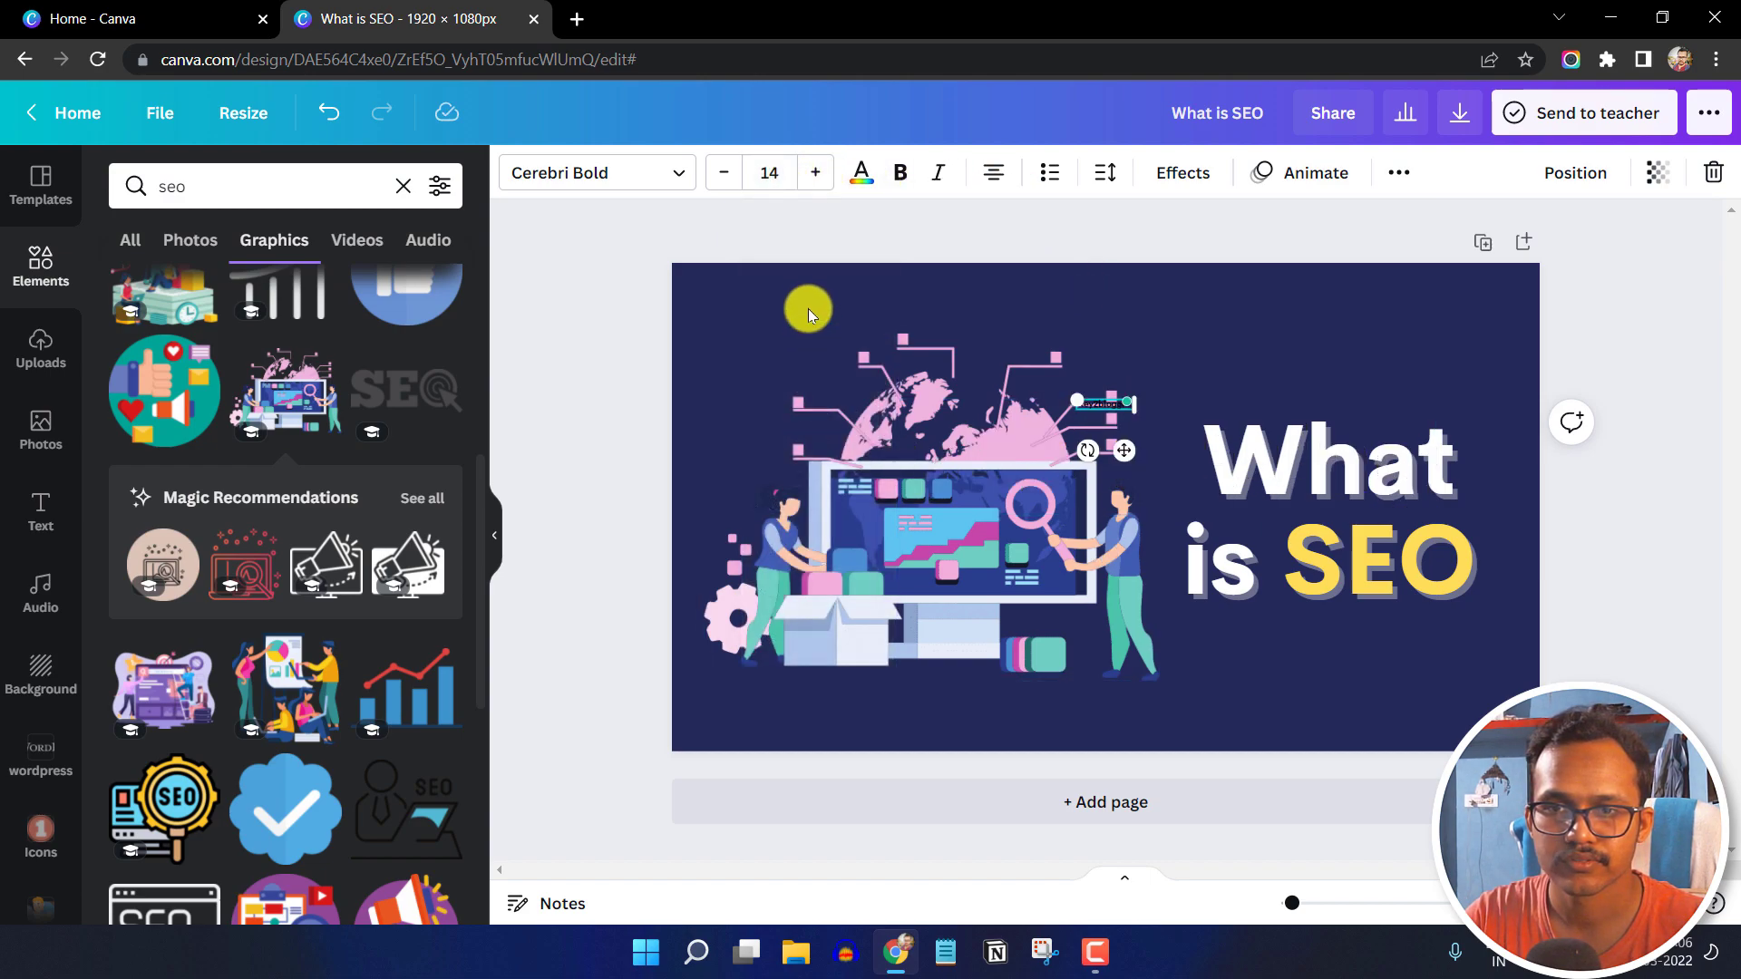
click(768, 175)
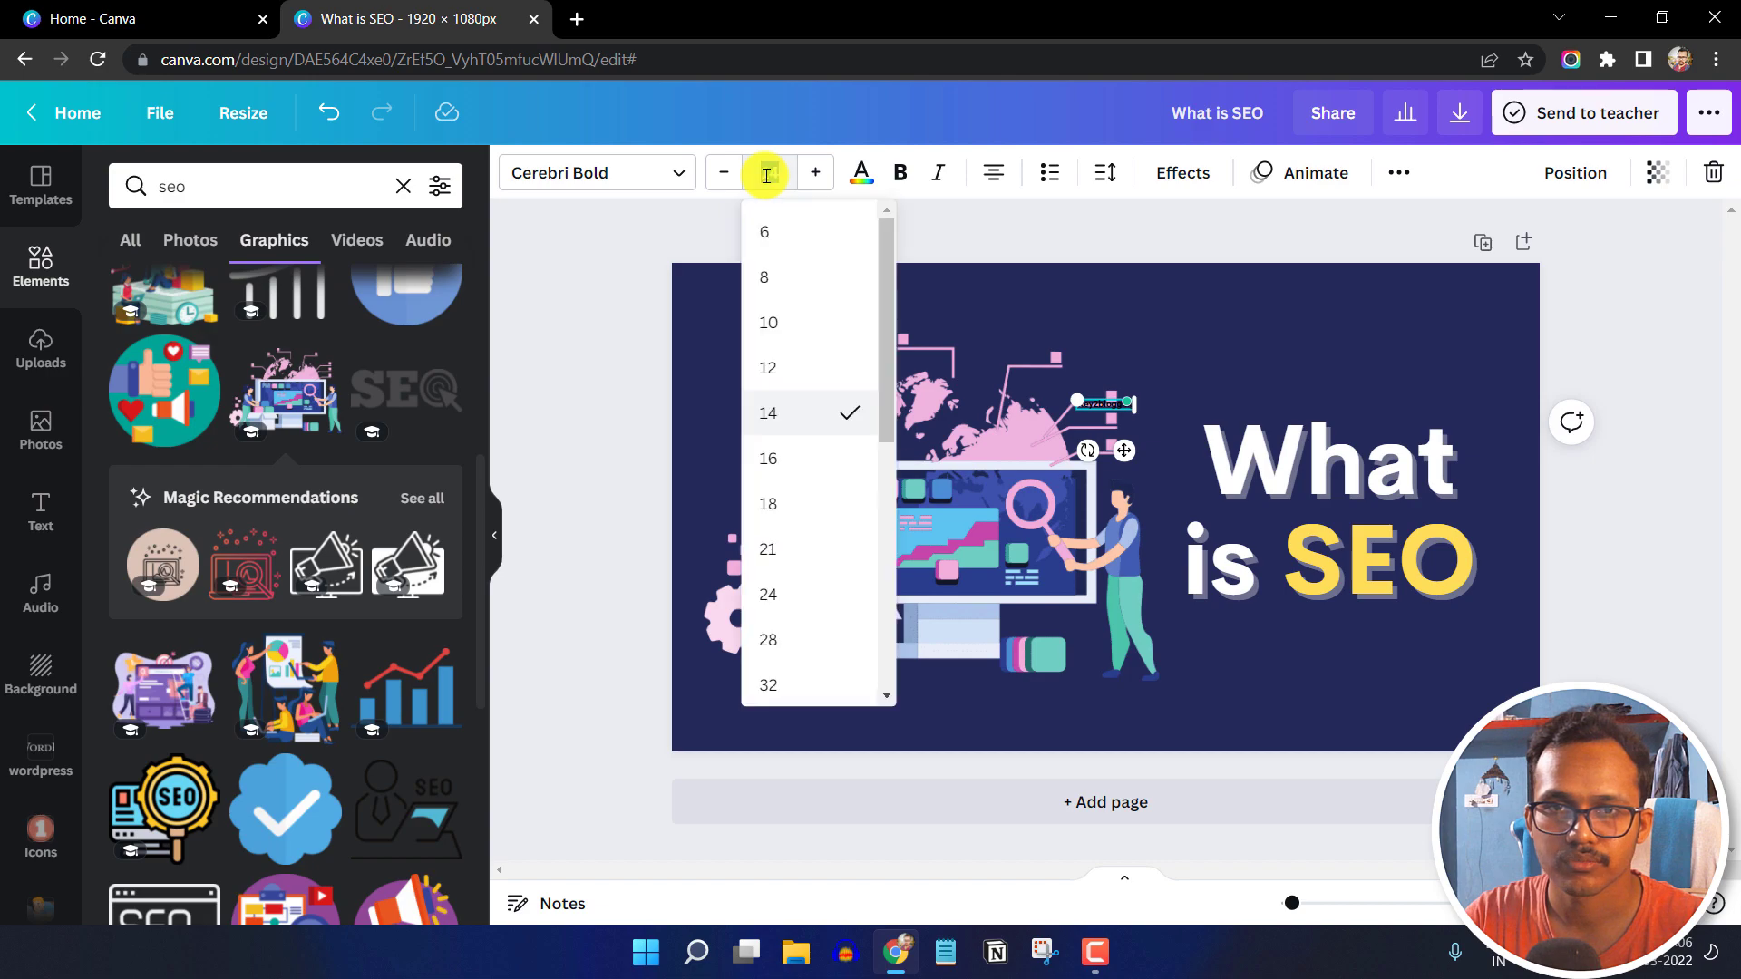
click(797, 549)
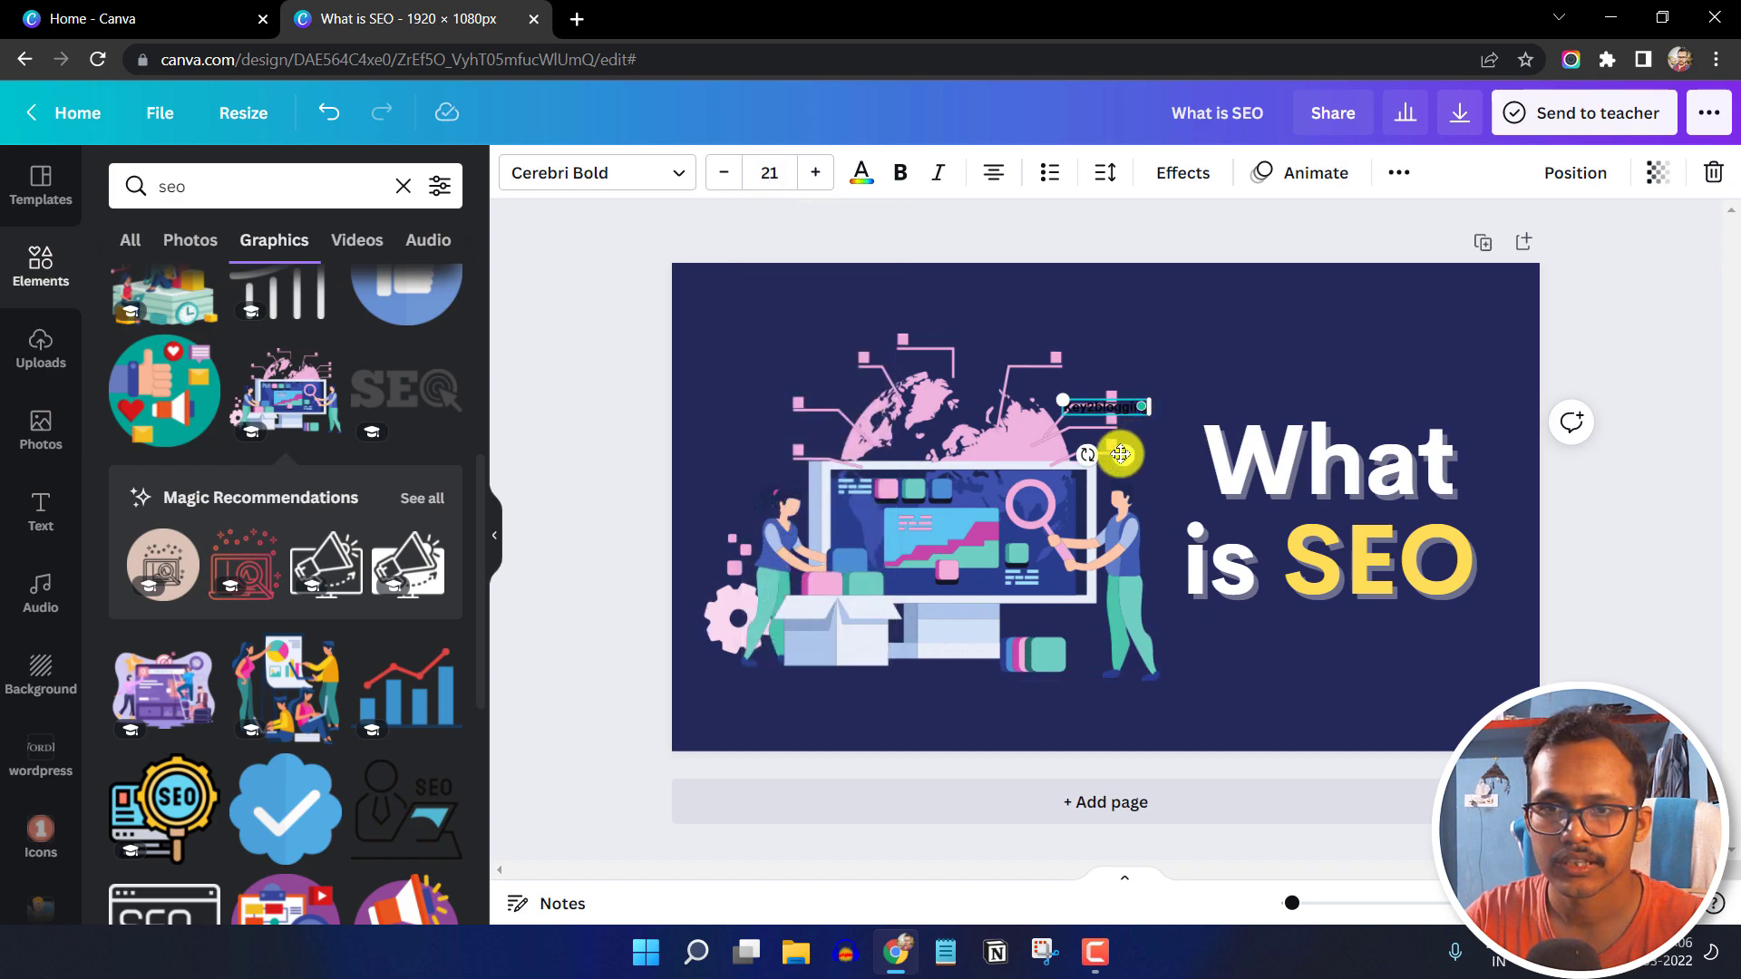
drag(1122, 457, 1488, 332)
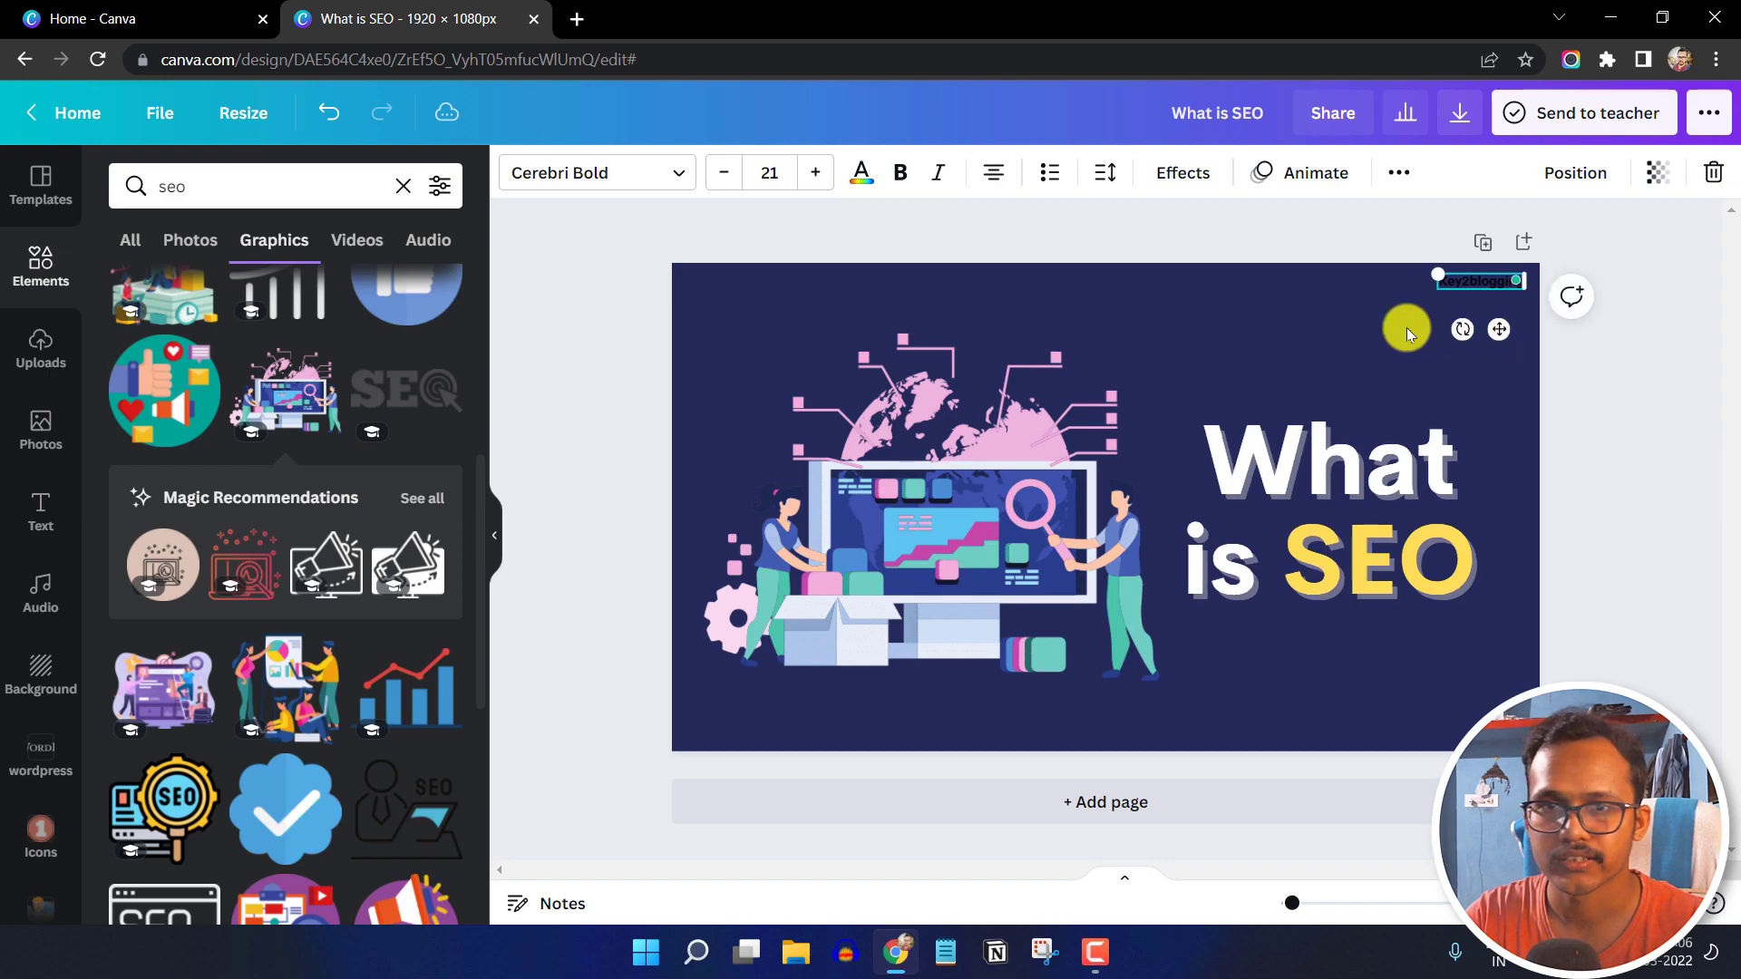
Recolor the "Key2blogging" text white and change its font to Montserrat
click(862, 172)
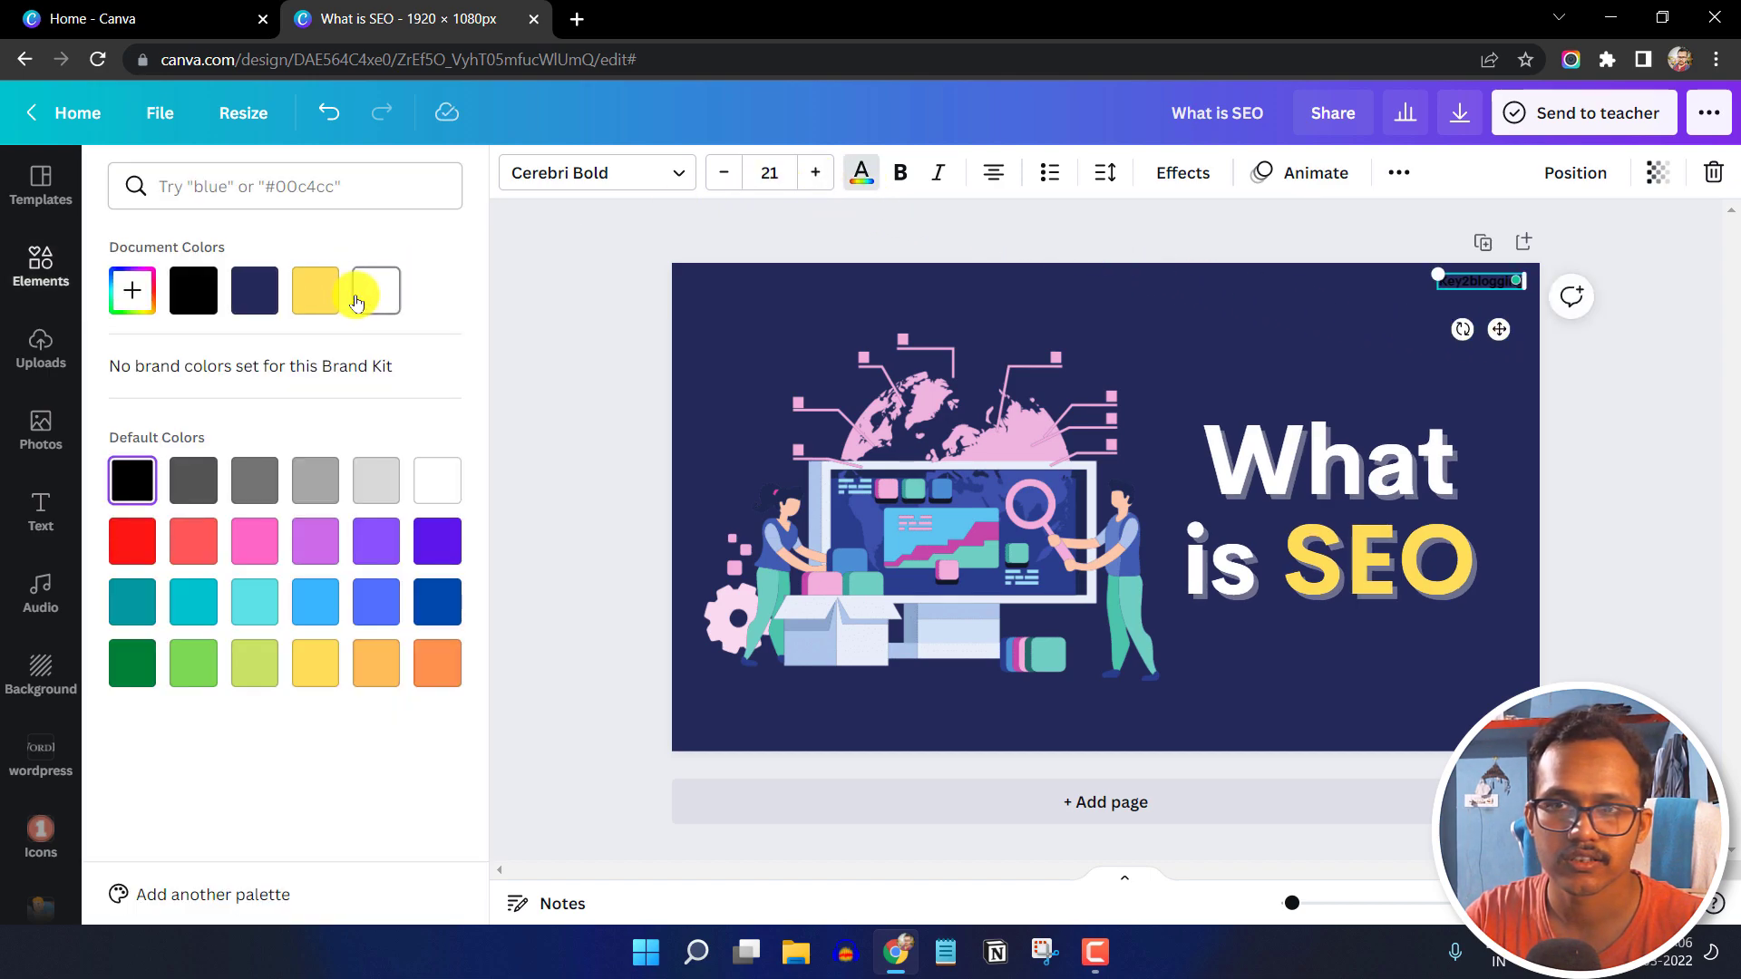
click(712, 222)
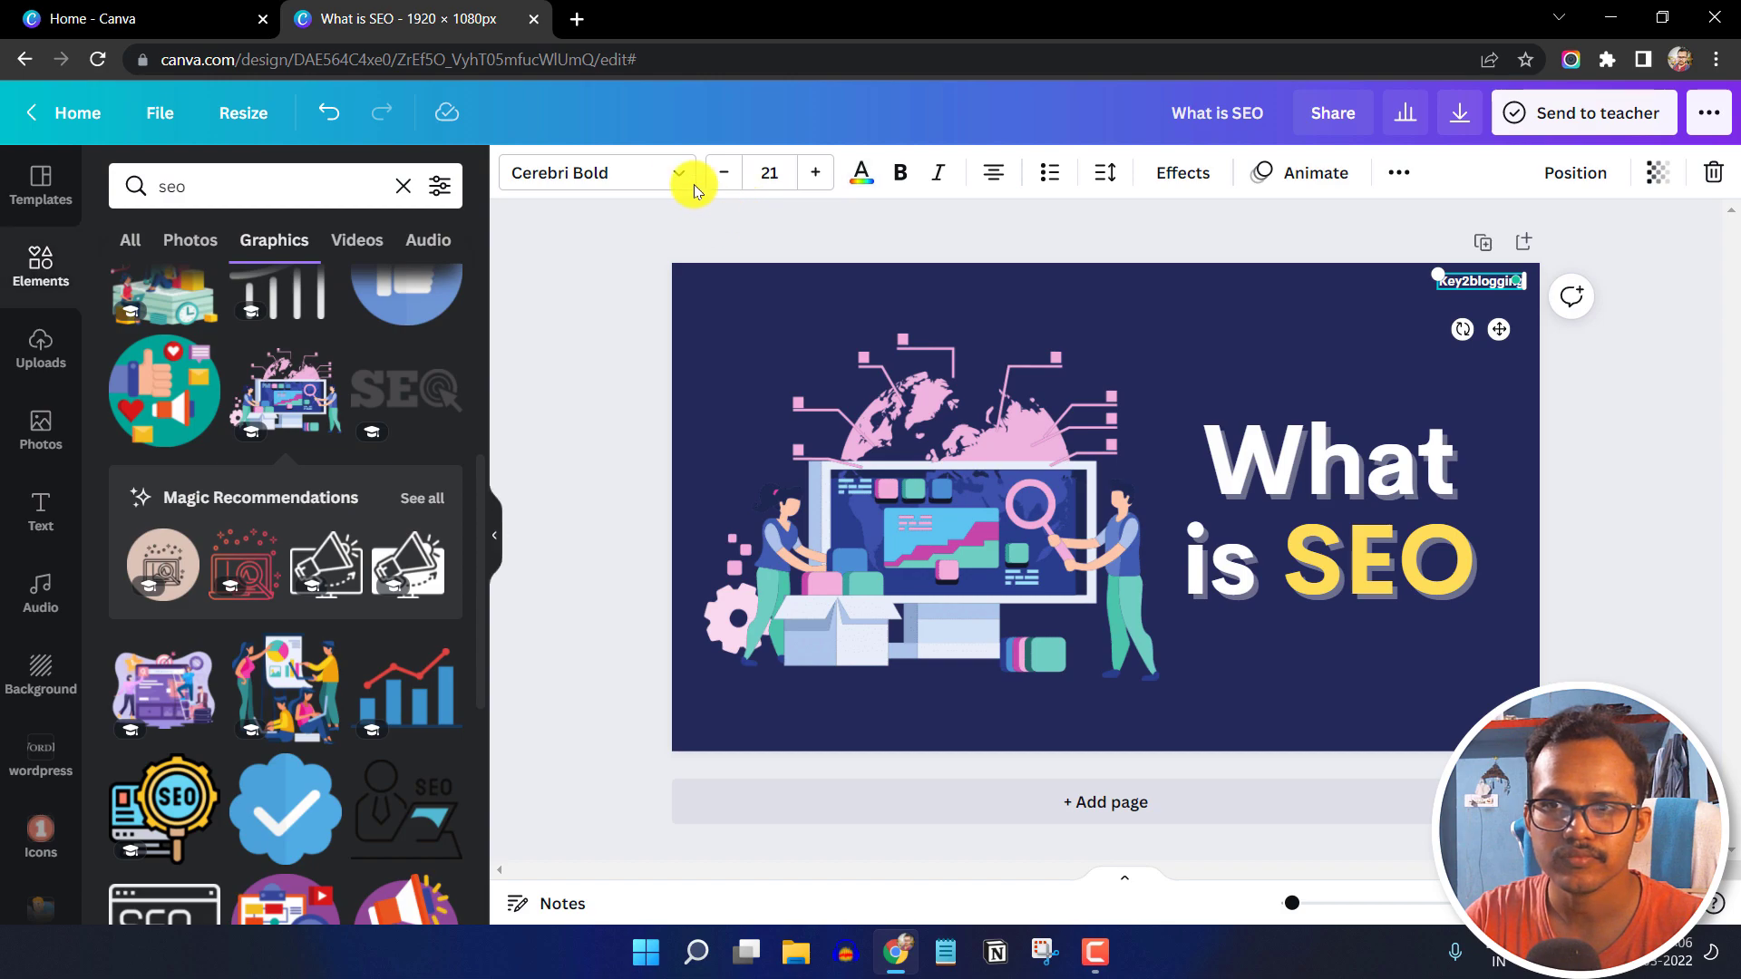
click(626, 172)
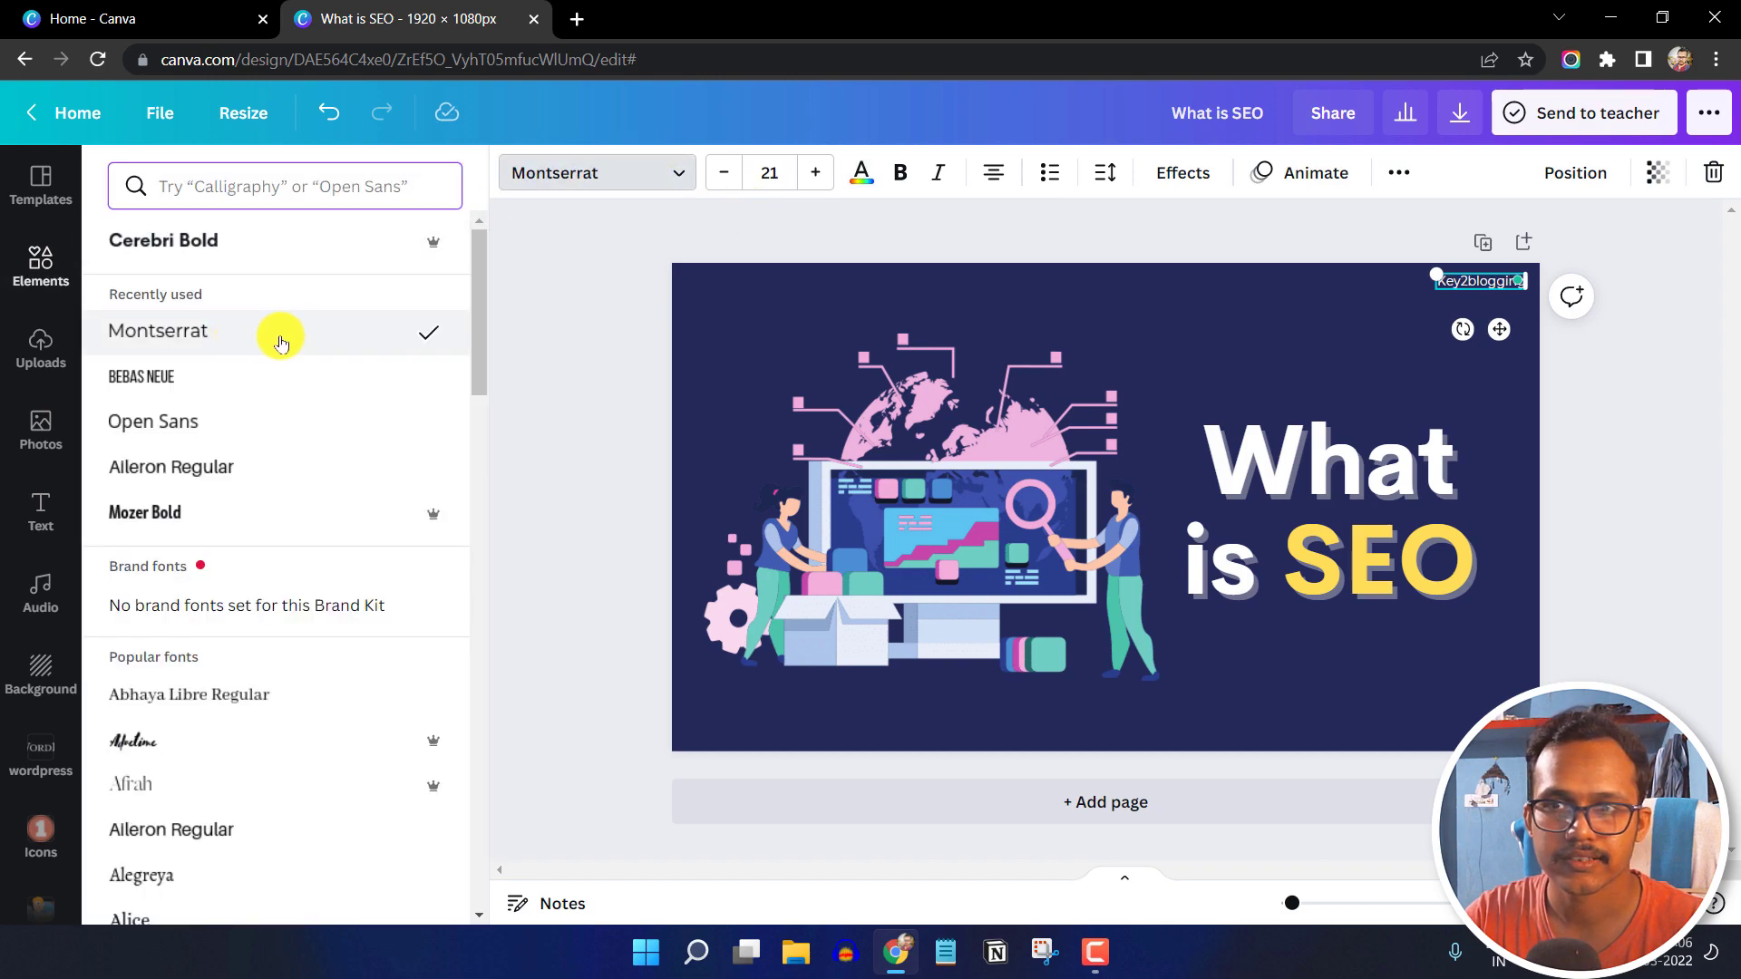
click(571, 291)
Set the "Key2blogging" text to size 32 and fit it into the page's upper-right corner
click(770, 174)
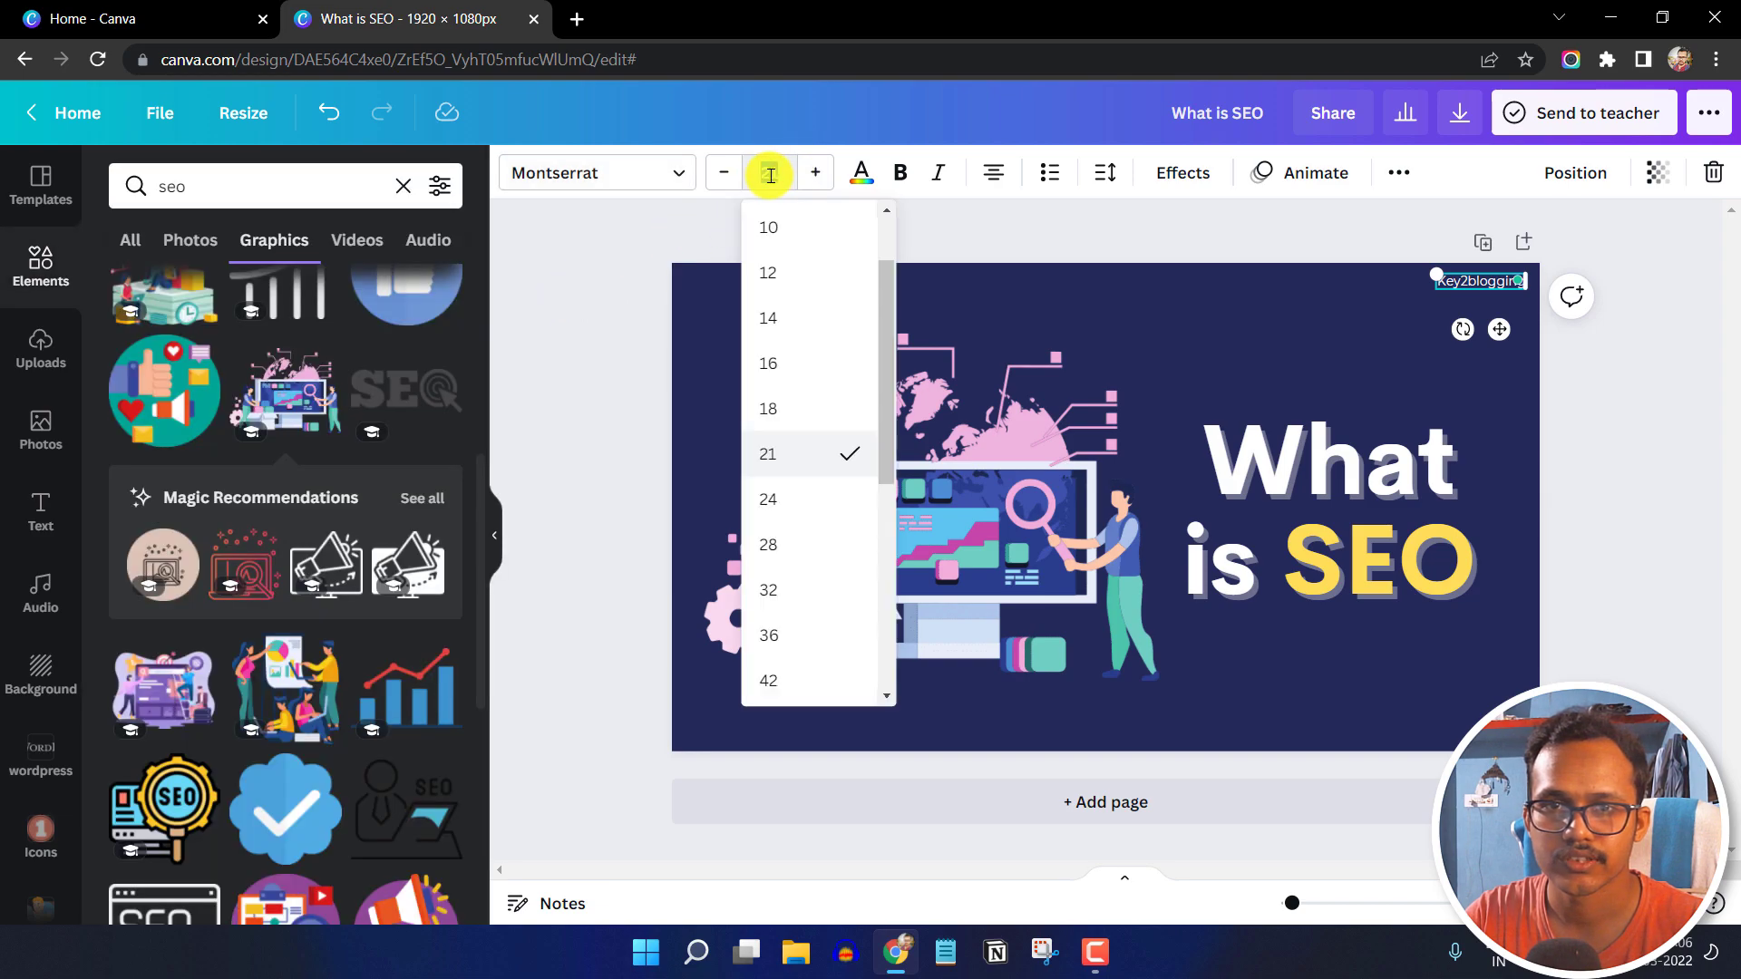
scroll(803, 454, down, 3)
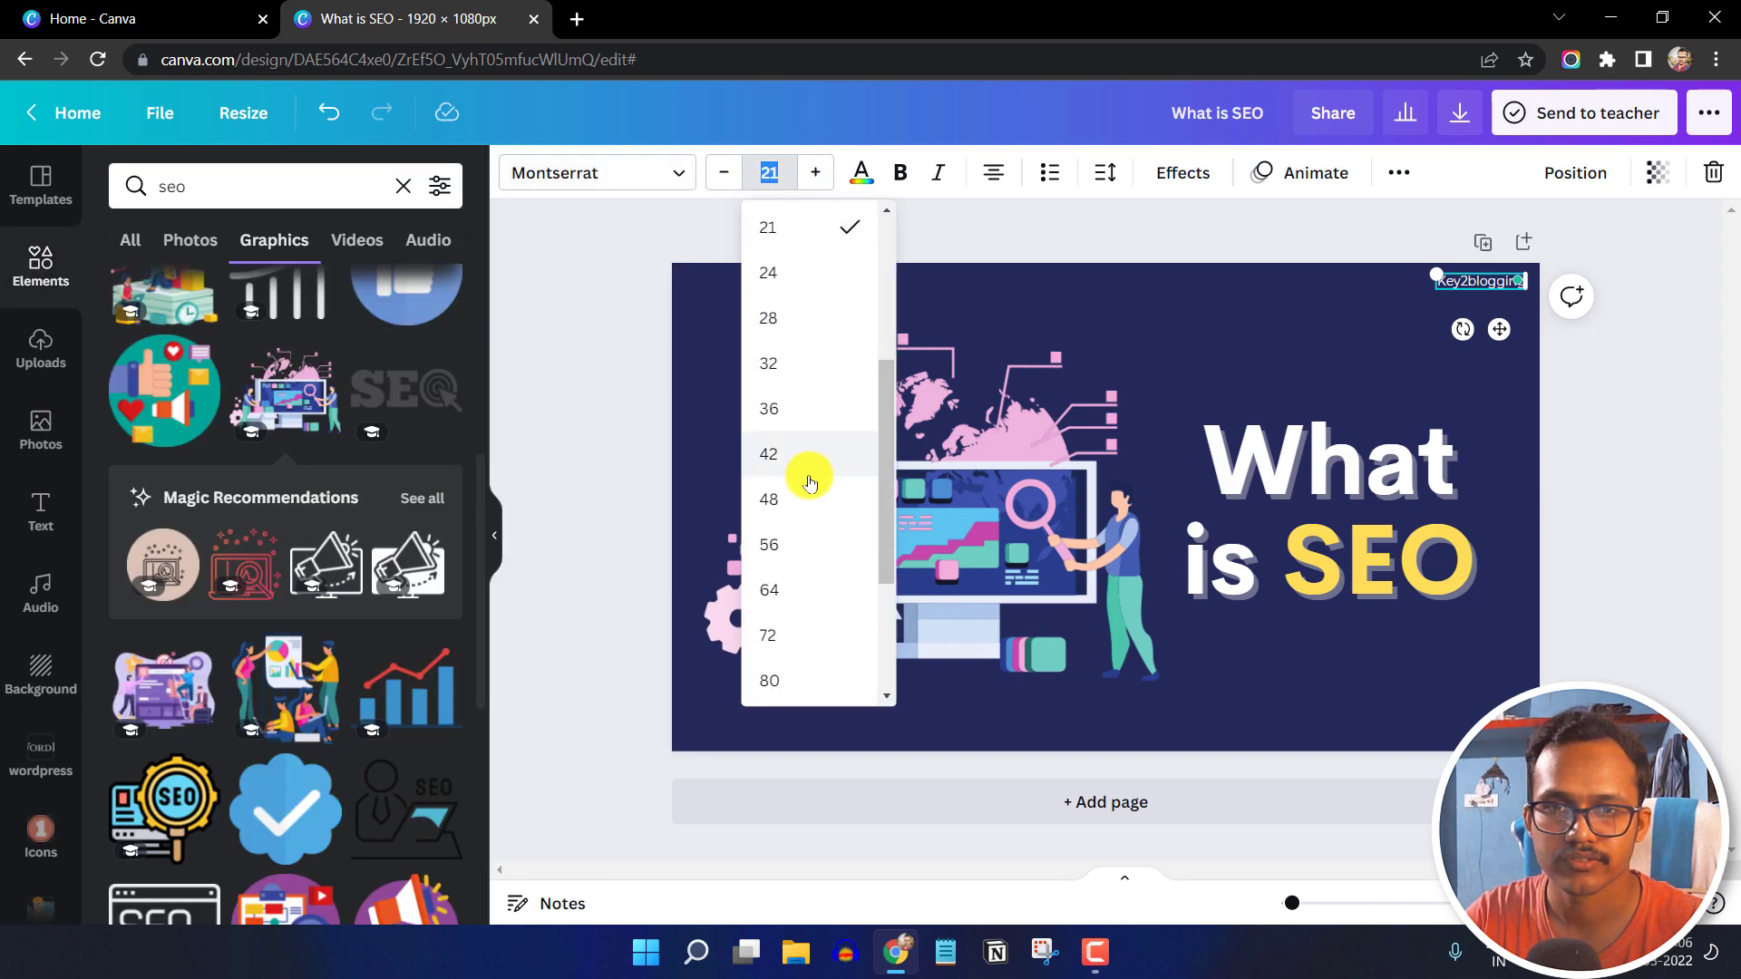
click(807, 375)
drag(1408, 293, 1450, 283)
click(1463, 312)
click(1632, 361)
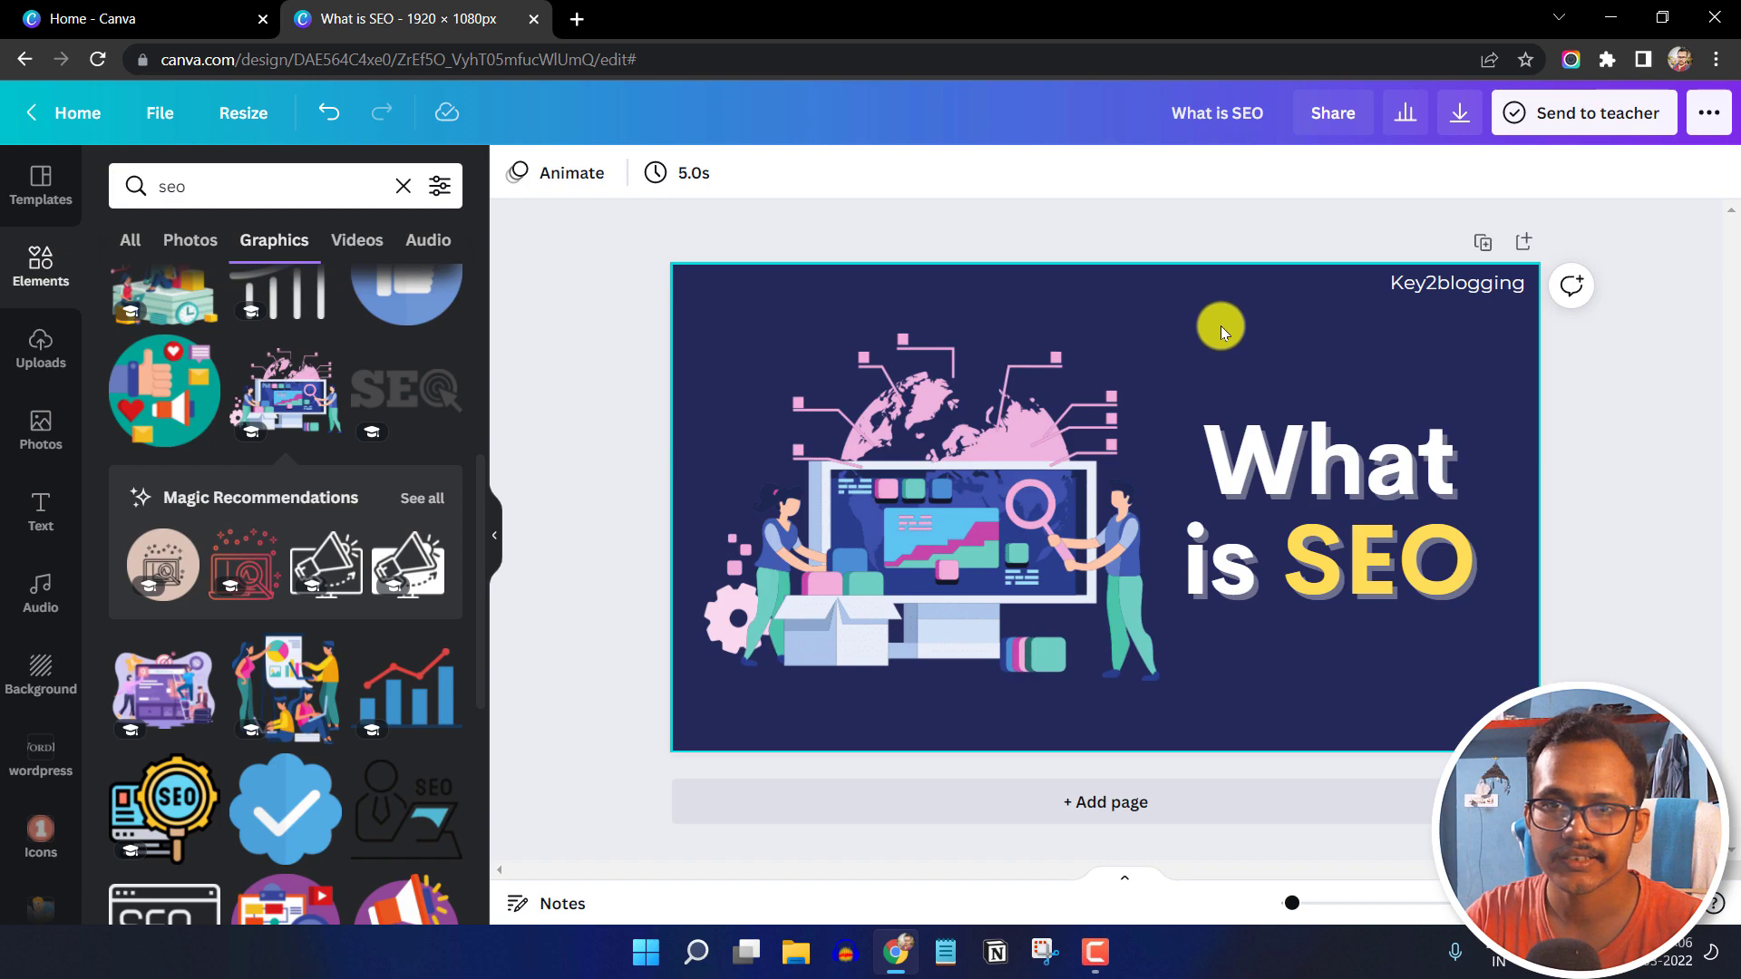
Add a second page with the same dark blue background to the design
click(1255, 347)
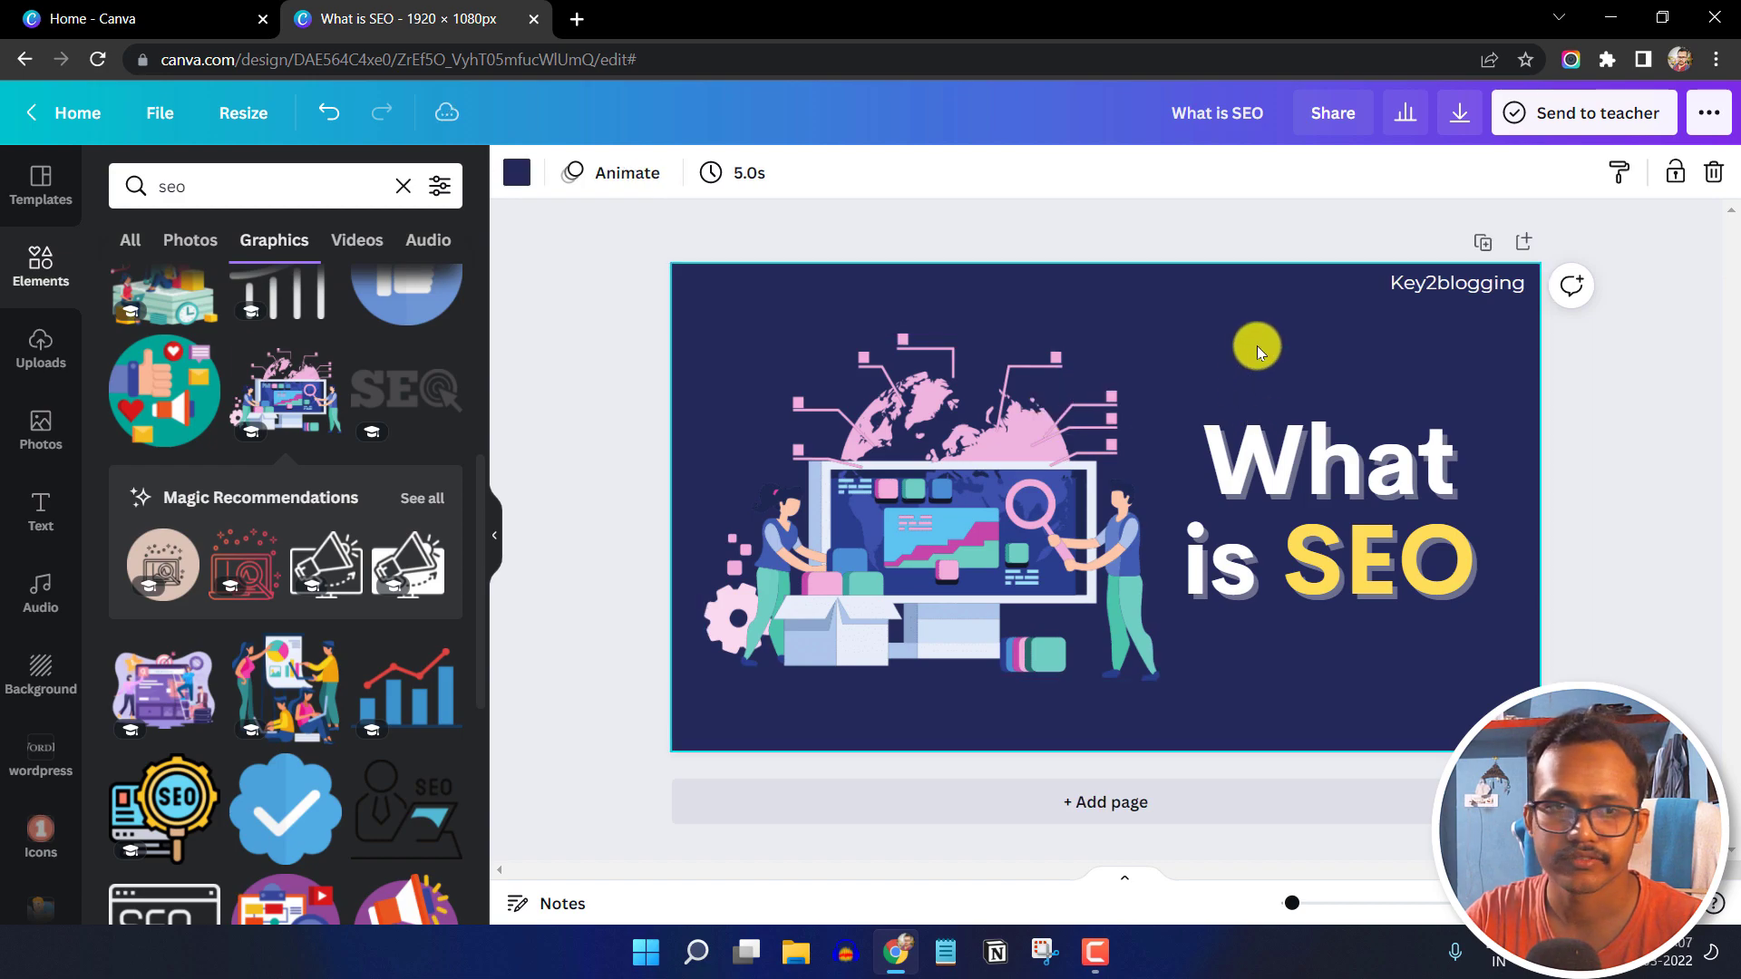
click(1125, 801)
scroll(955, 602, up, 5)
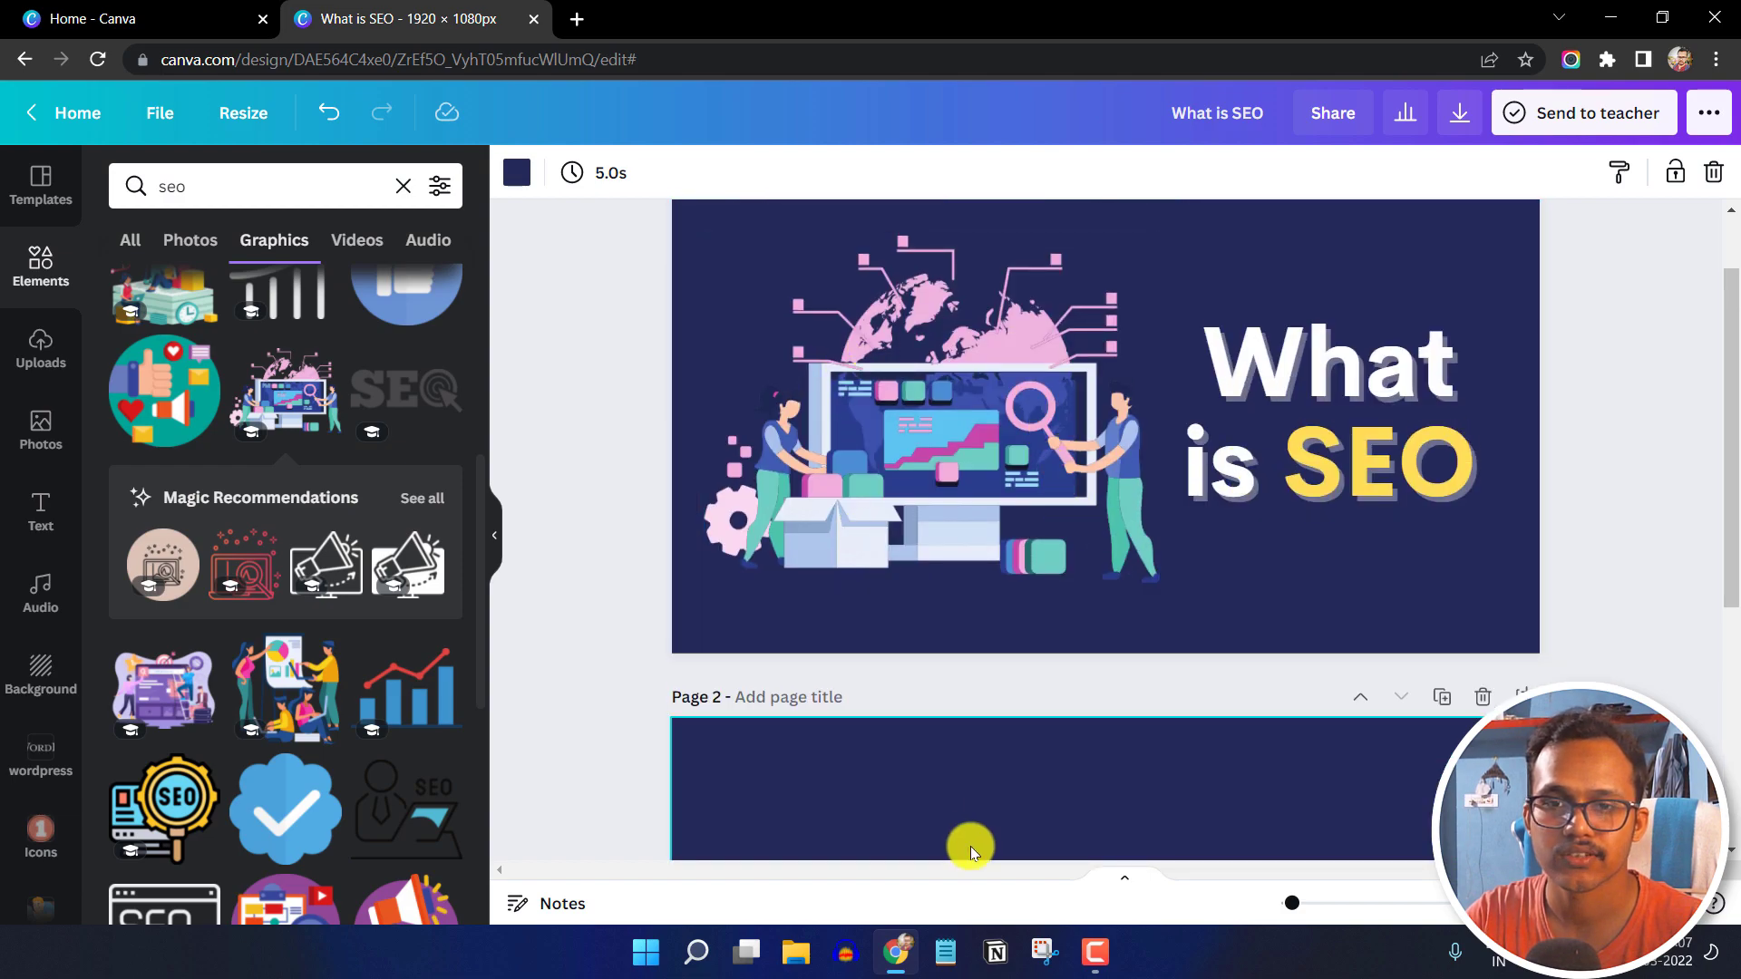
scroll(992, 541, down, 5)
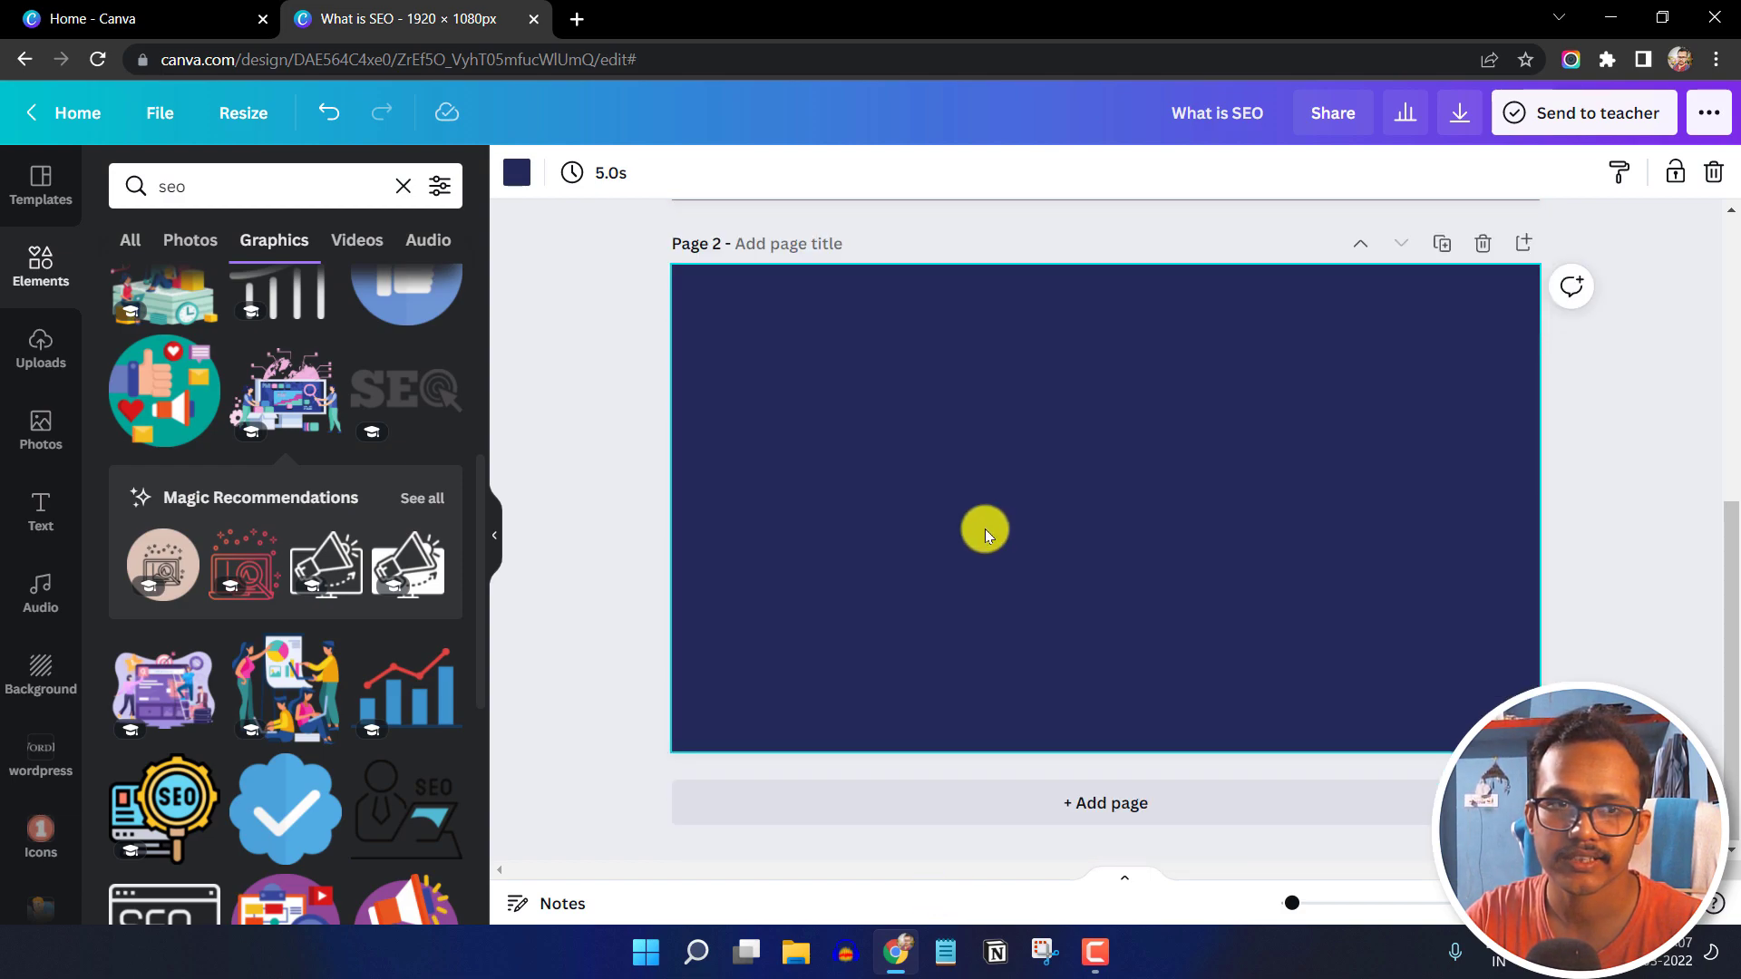
Insert the uploaded "Authority Judged By Number Of Pages Linked" image on page 2, place it in the left half and enlarge it
click(24, 341)
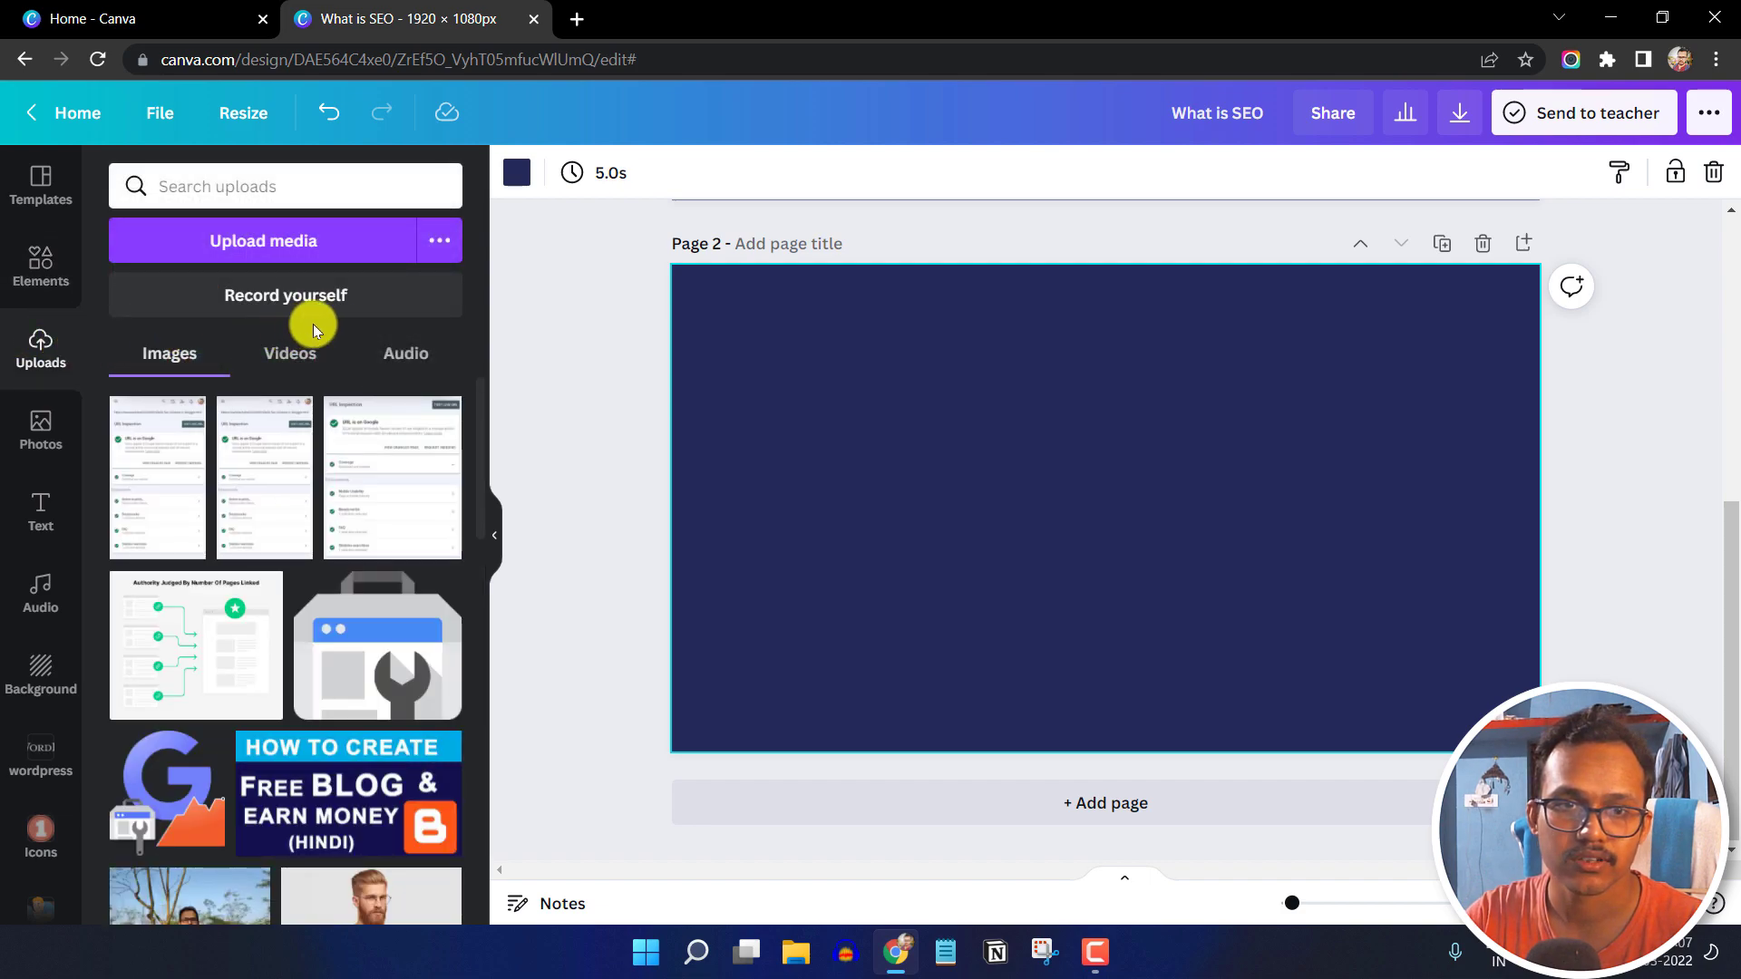
click(201, 643)
drag(1197, 548, 989, 525)
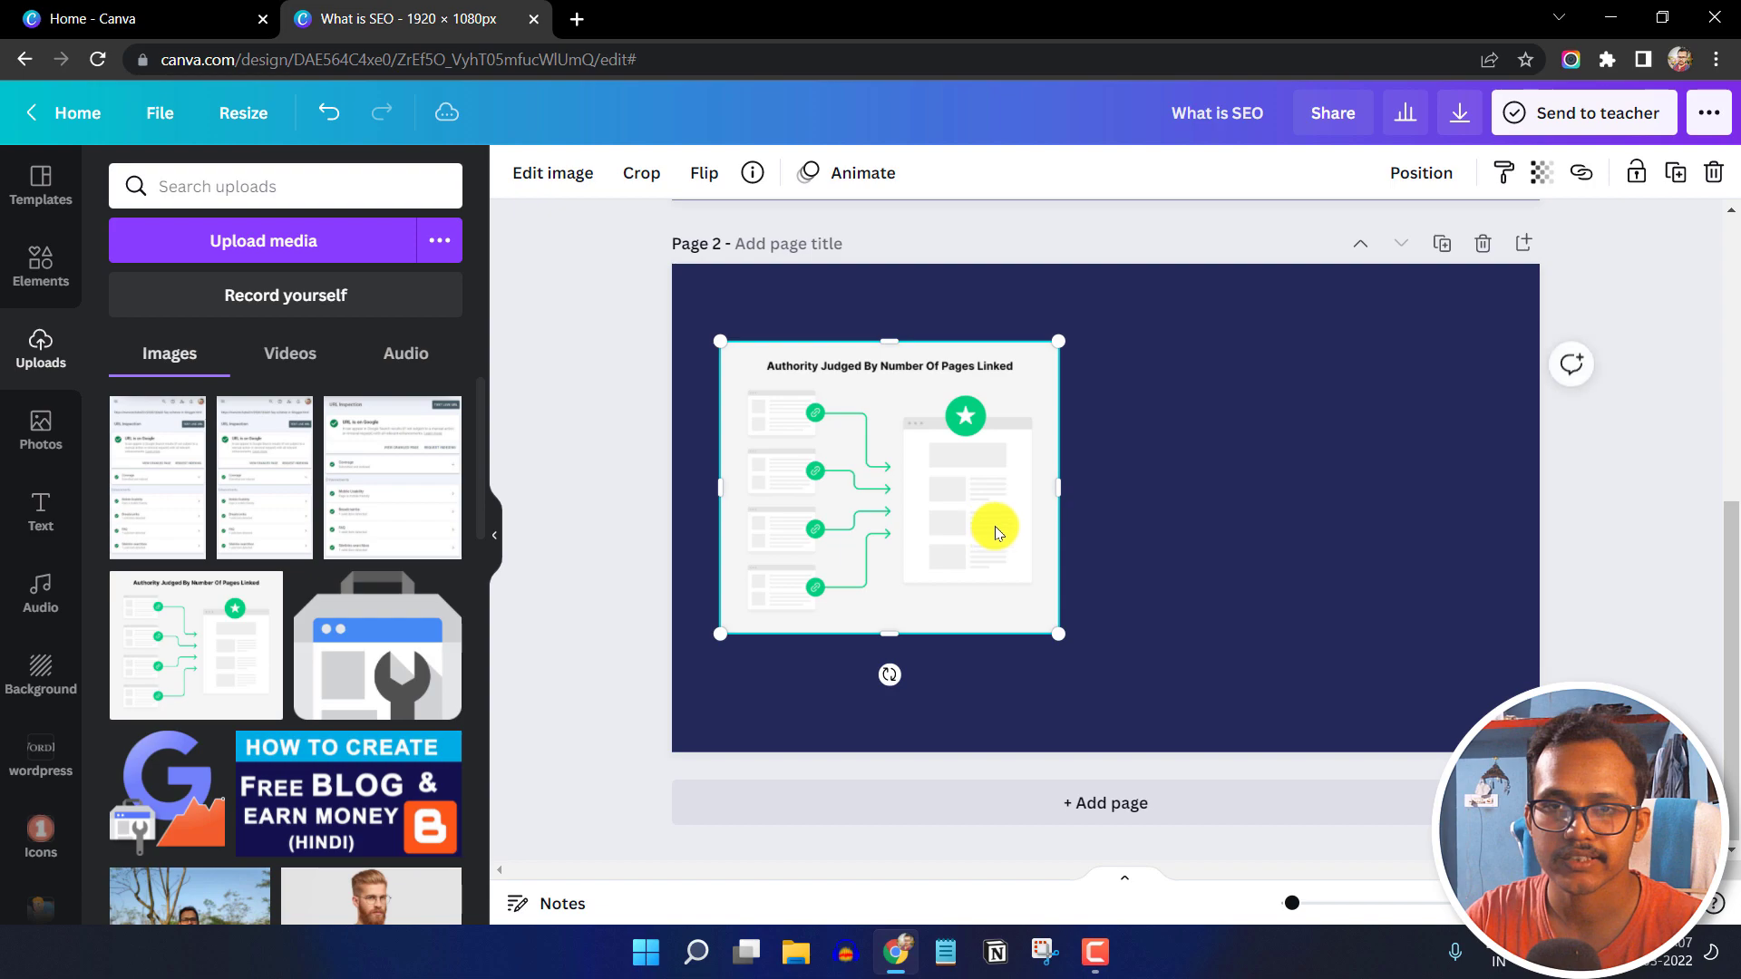
drag(1059, 634, 1105, 674)
click(1226, 508)
Copy the "What is SEO" title from page 1 and paste it onto page 2
scroll(1306, 530, up, 5)
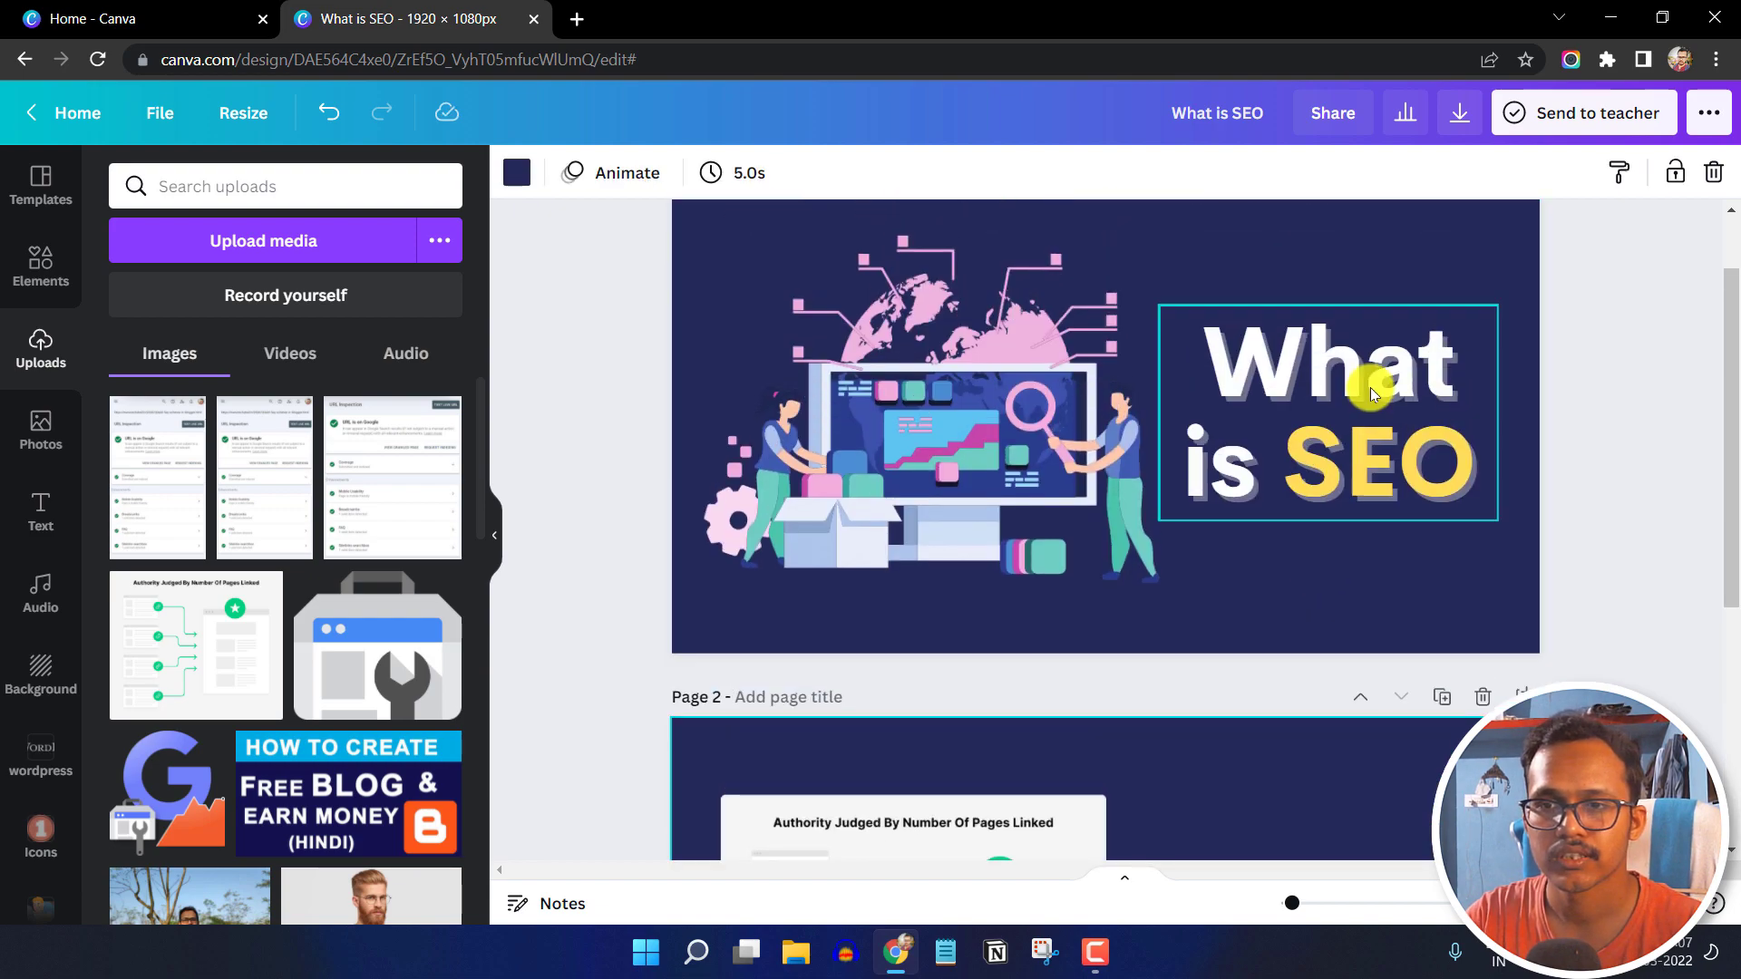
click(1369, 389)
key(ctrl+c)
scroll(1342, 521, down, 5)
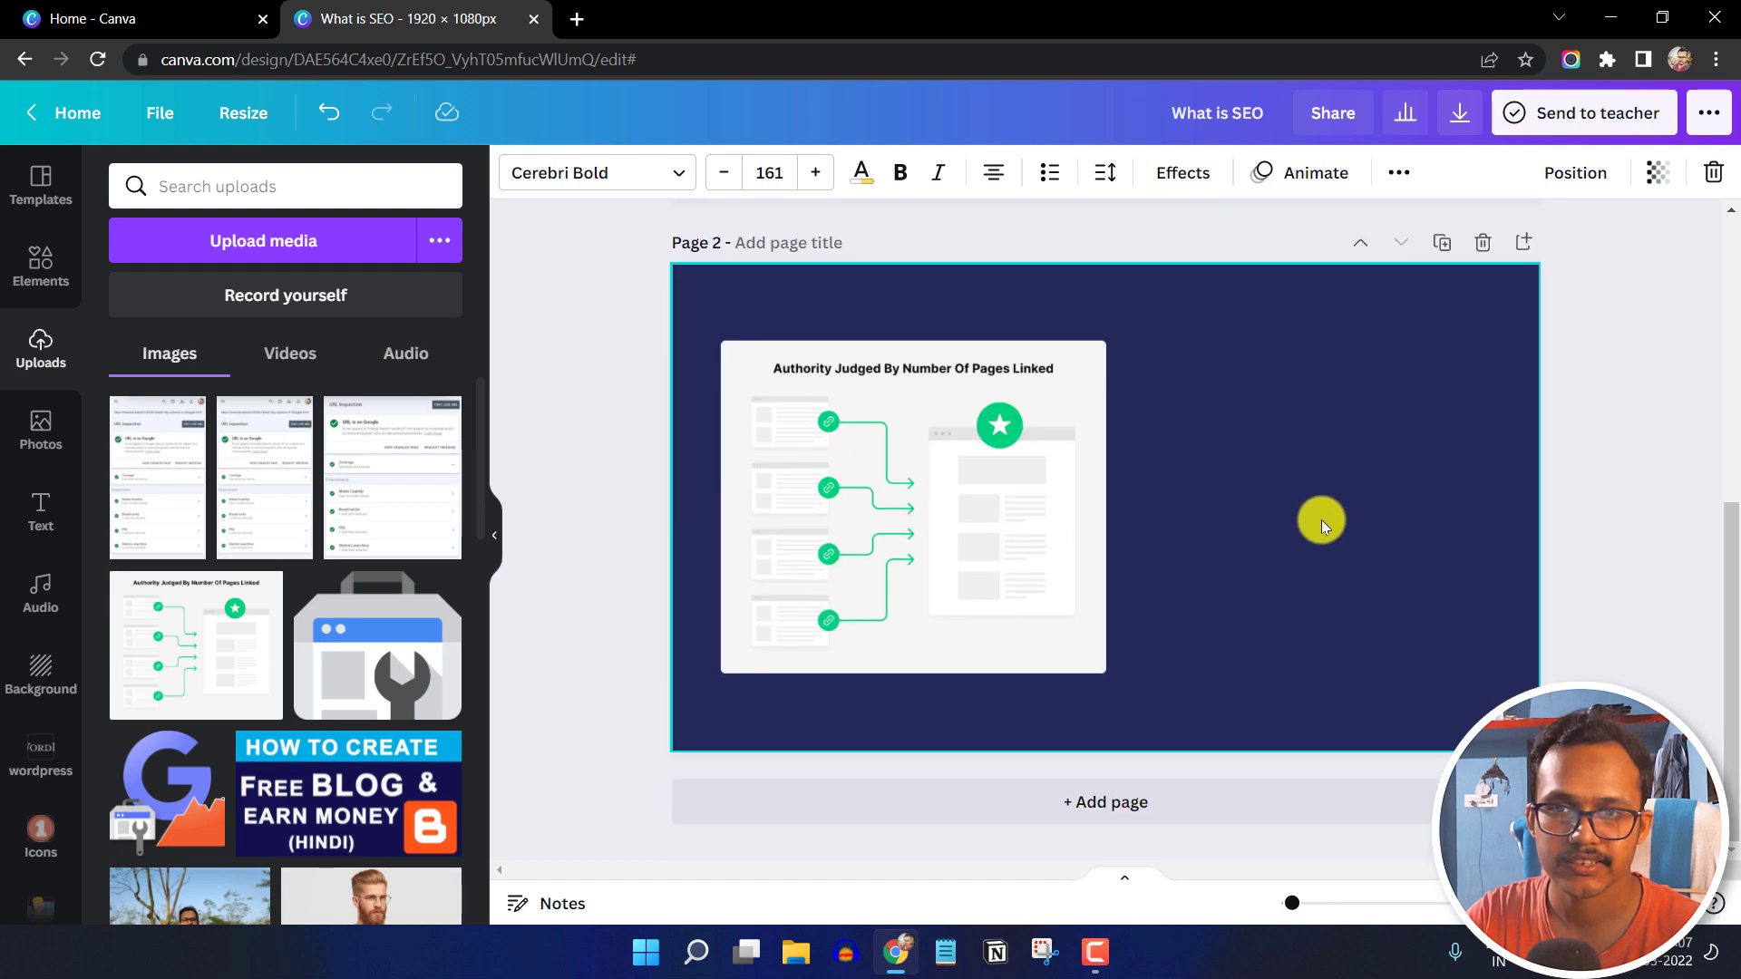
key(ctrl+v)
click(1286, 313)
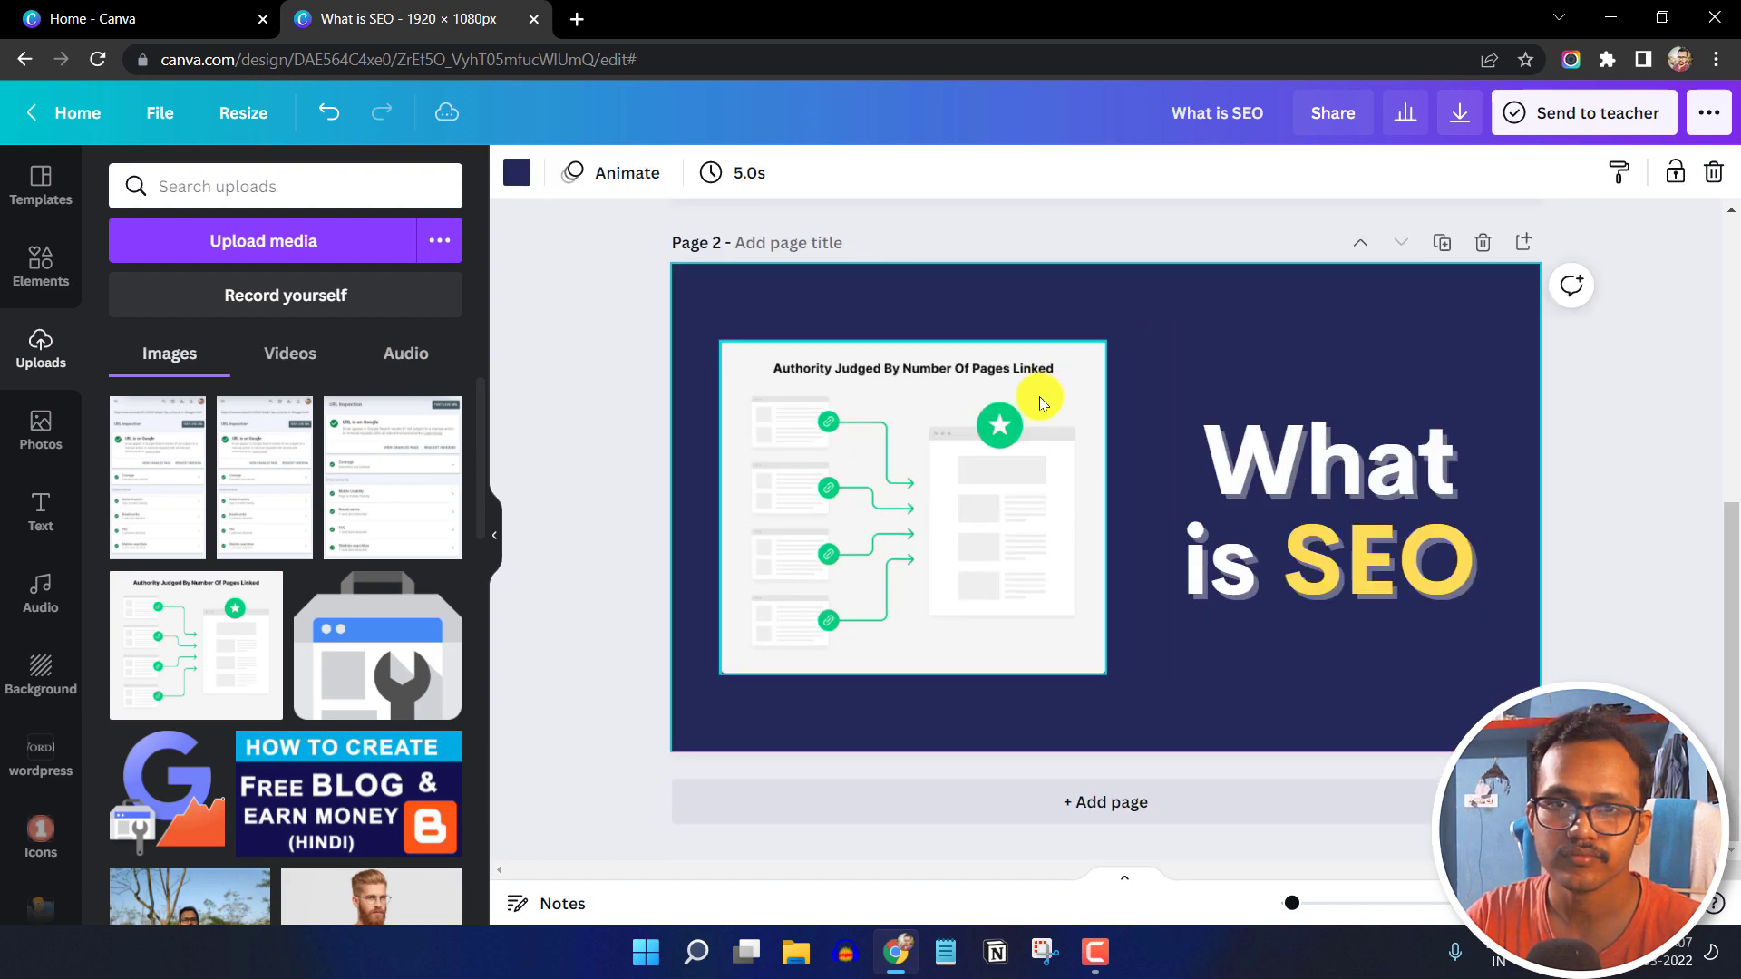
Give the page 2 image a Drop shadow effect
click(967, 439)
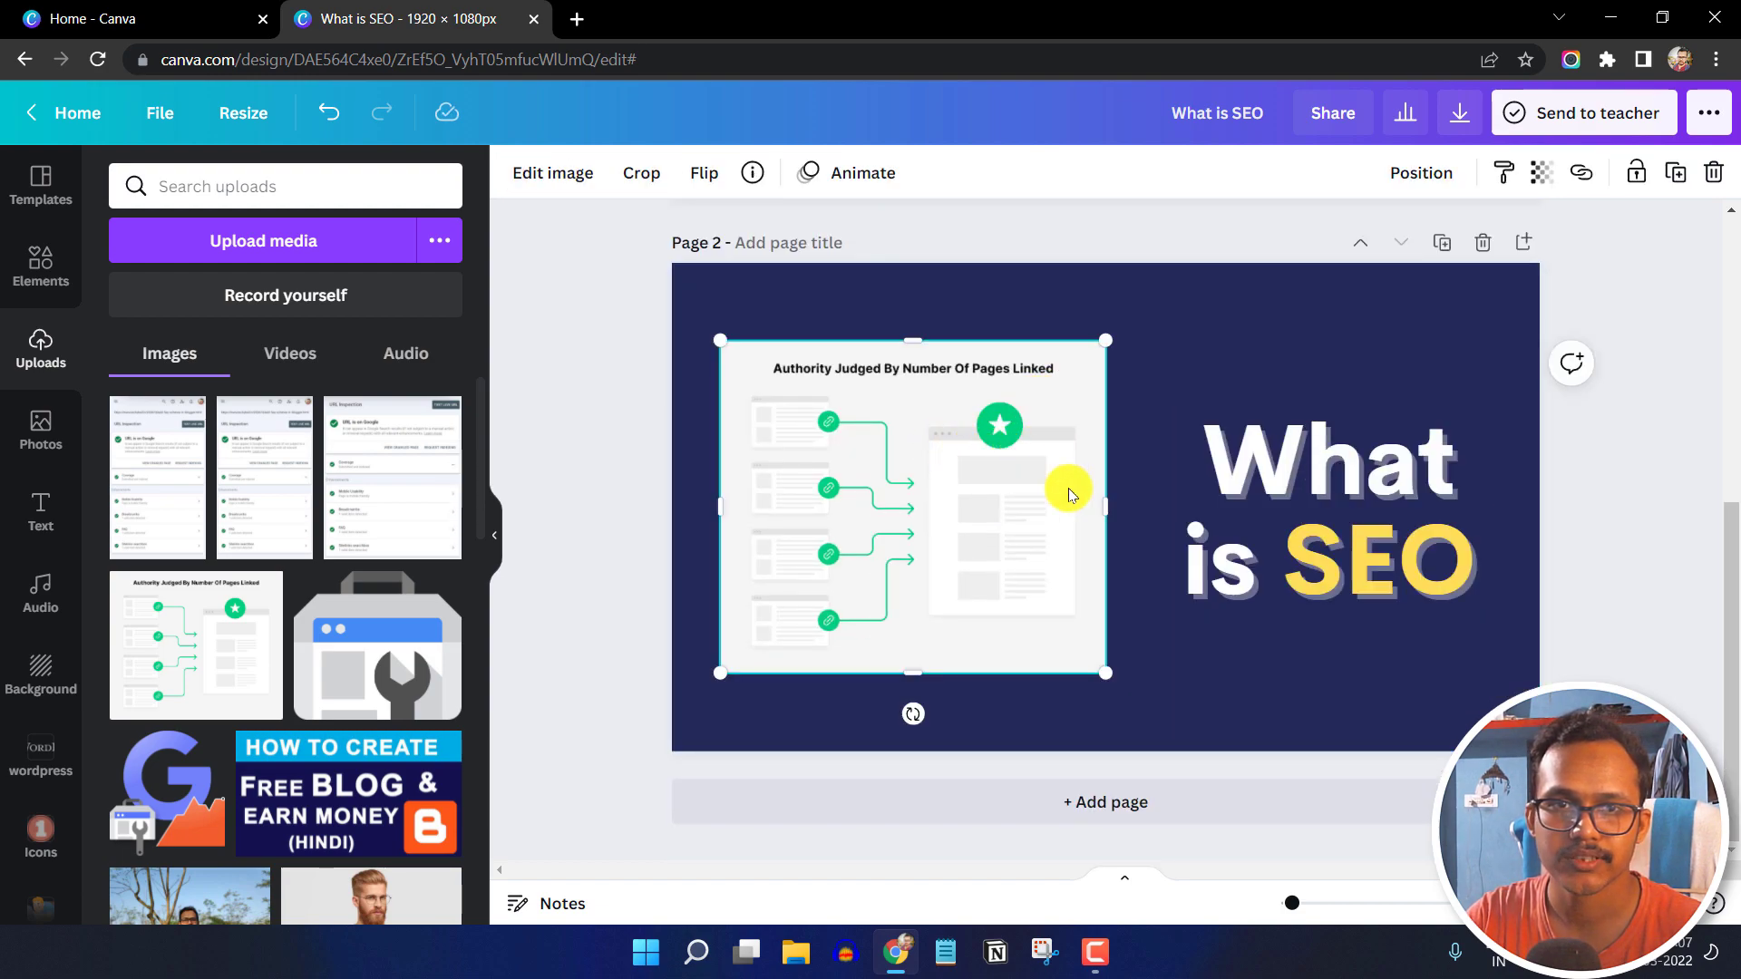
click(561, 178)
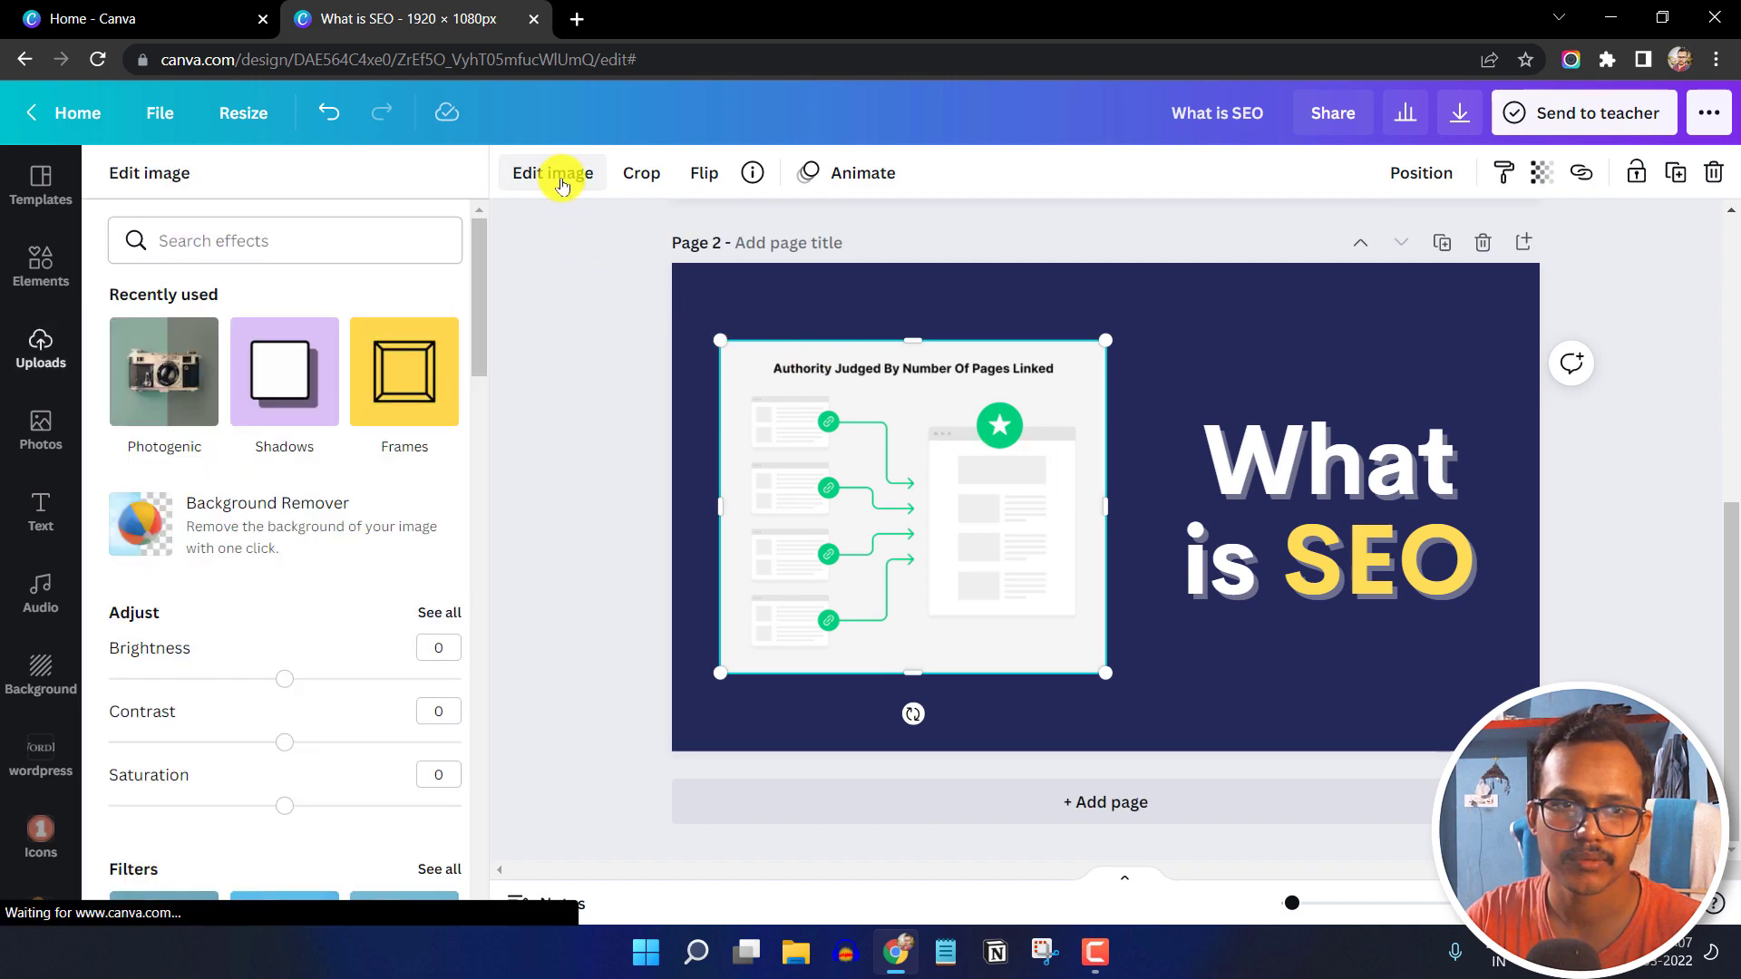
scroll(327, 608, down, 1)
scroll(312, 613, down, 1)
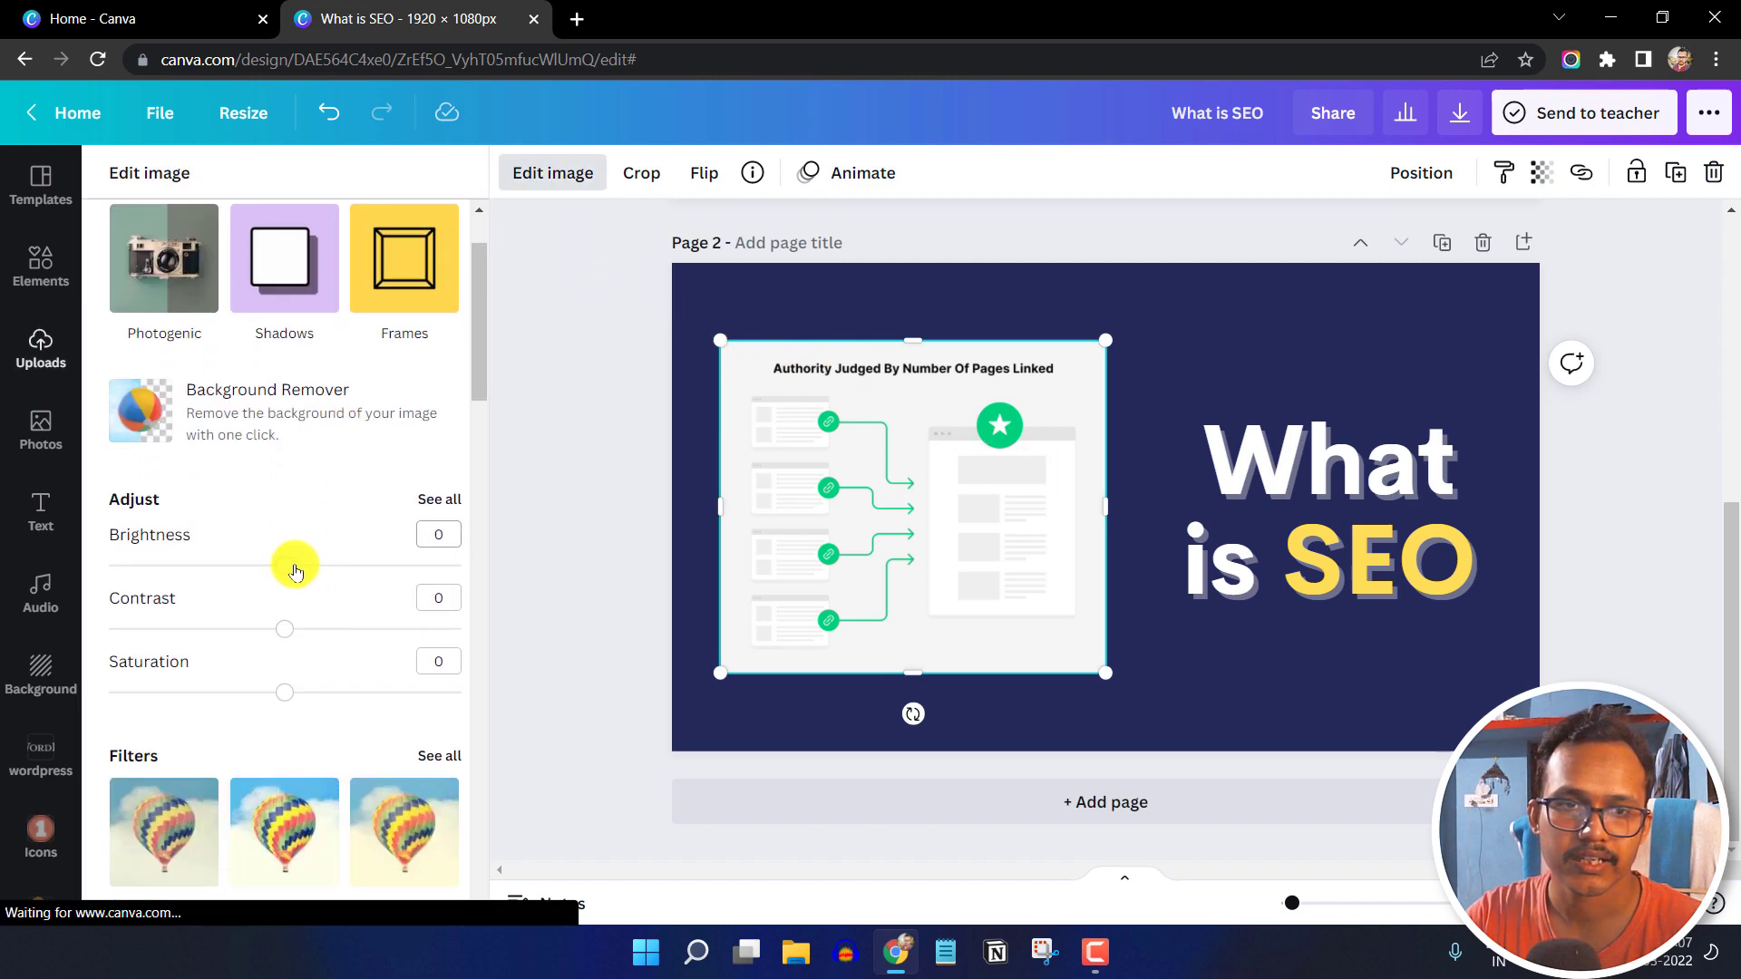
scroll(300, 508, up, 2)
click(300, 379)
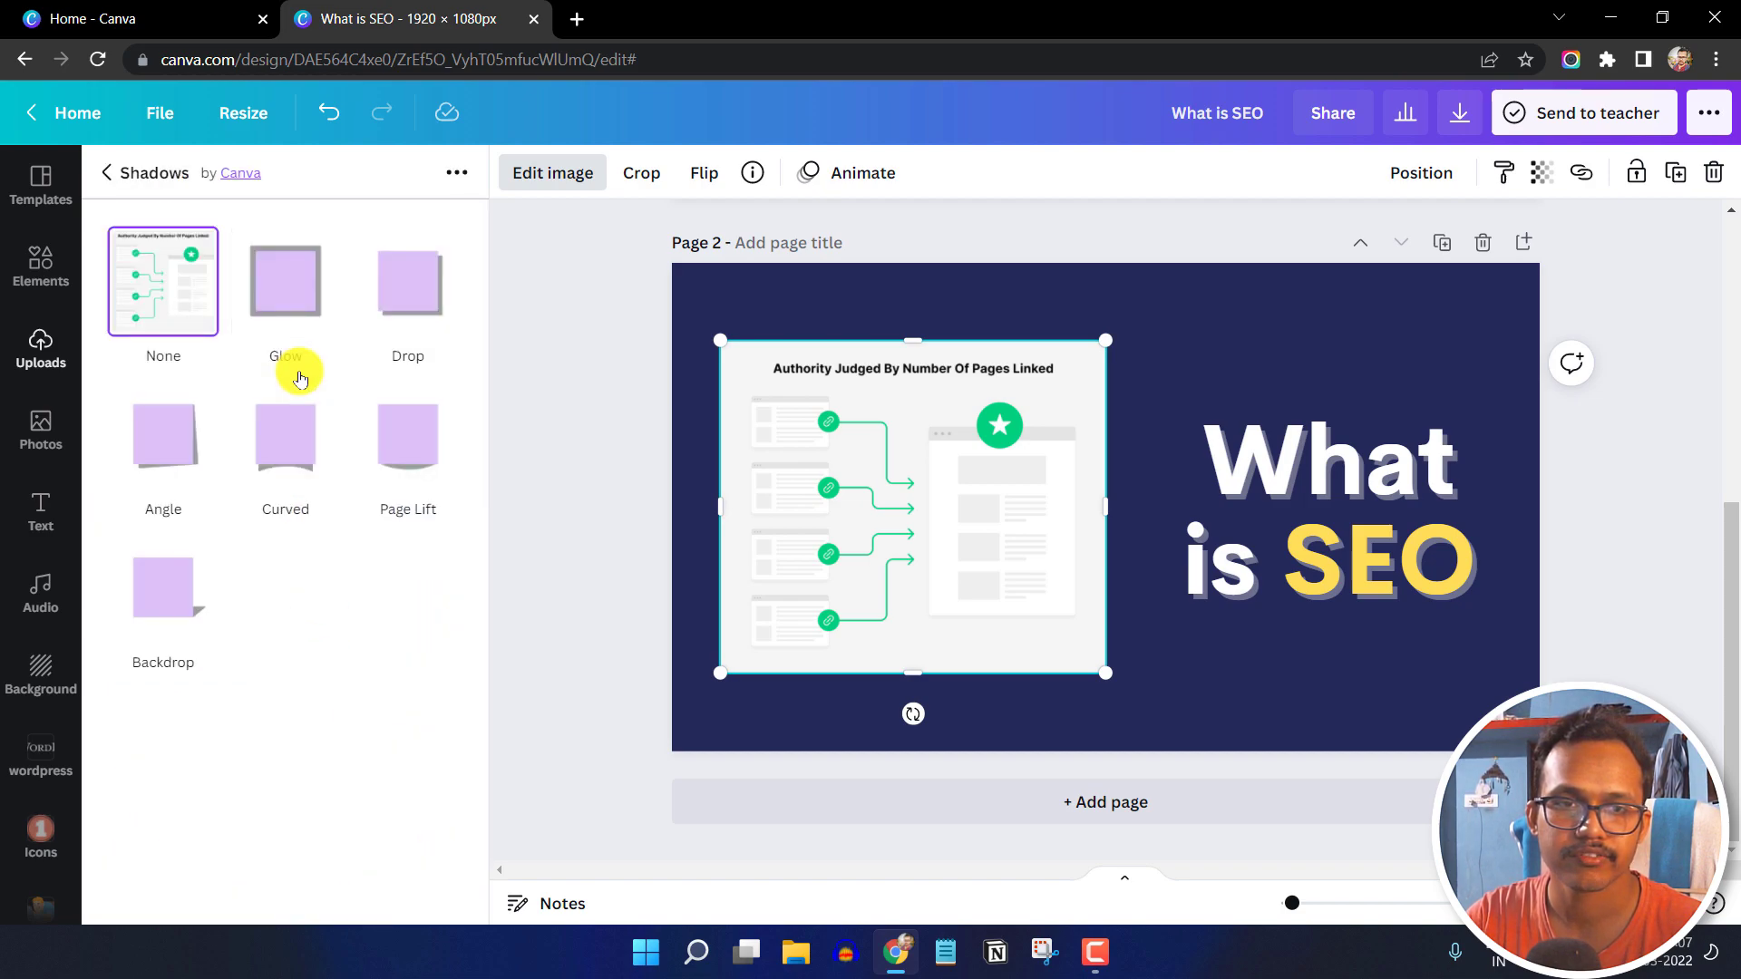
click(403, 299)
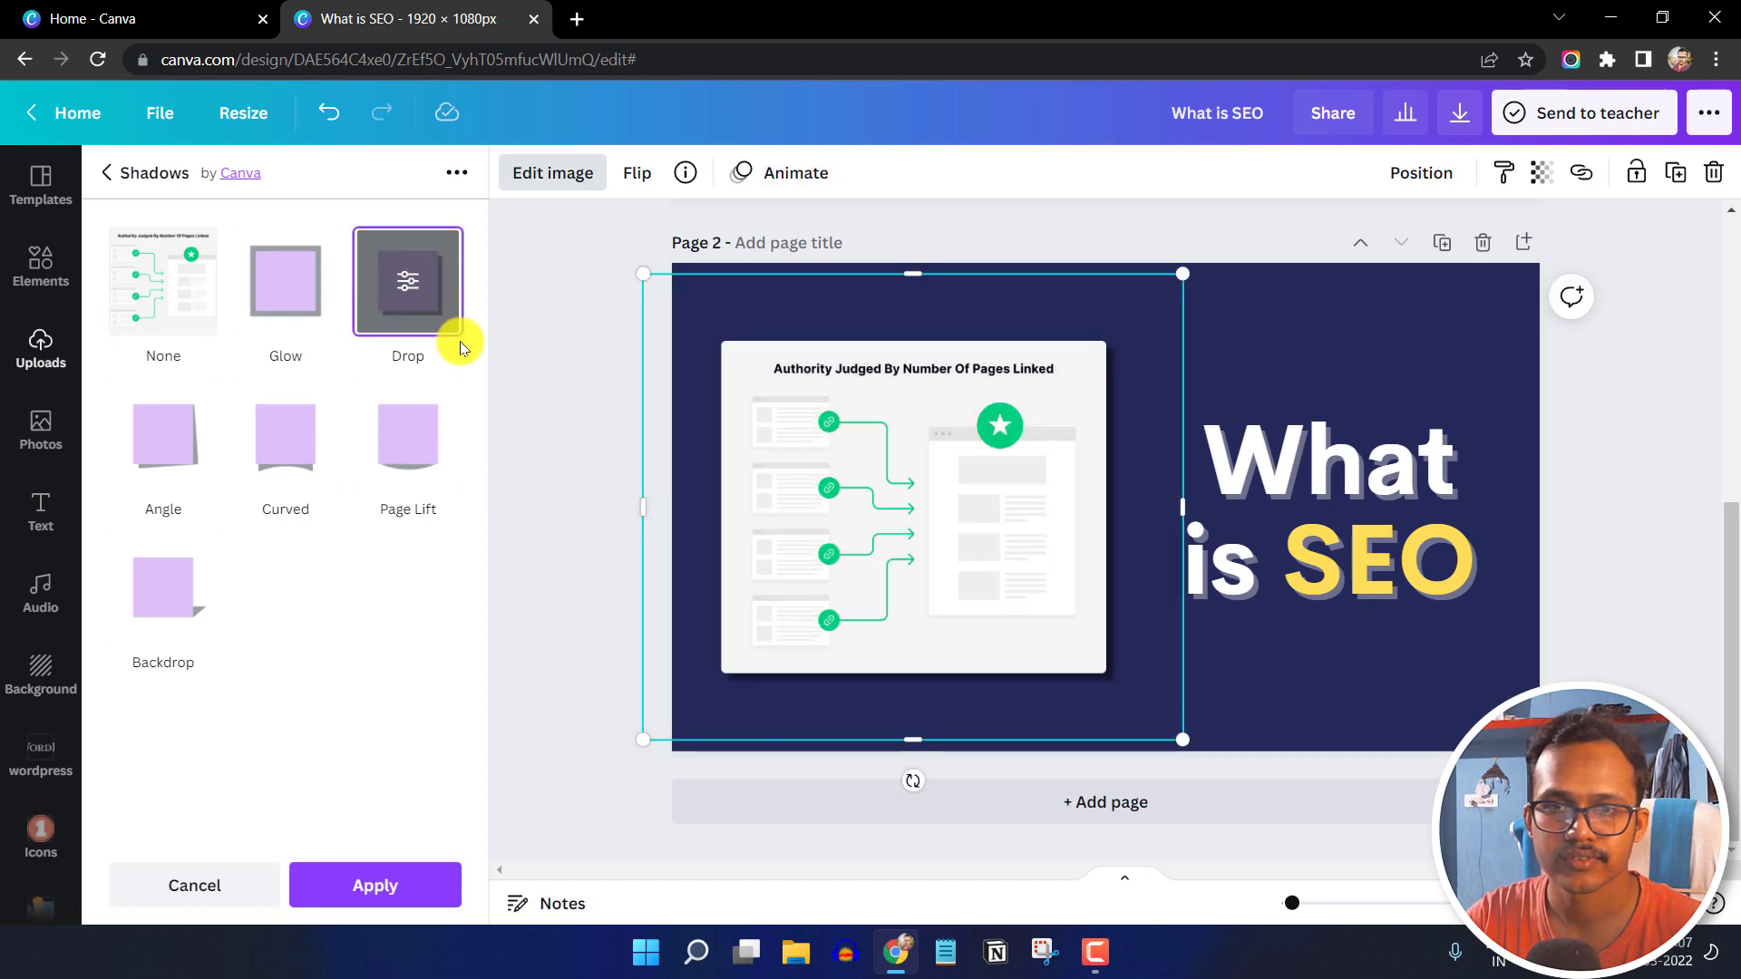
Set the image's drop shadow color to light blue, keeping the offset at 2, and apply the effect
click(404, 280)
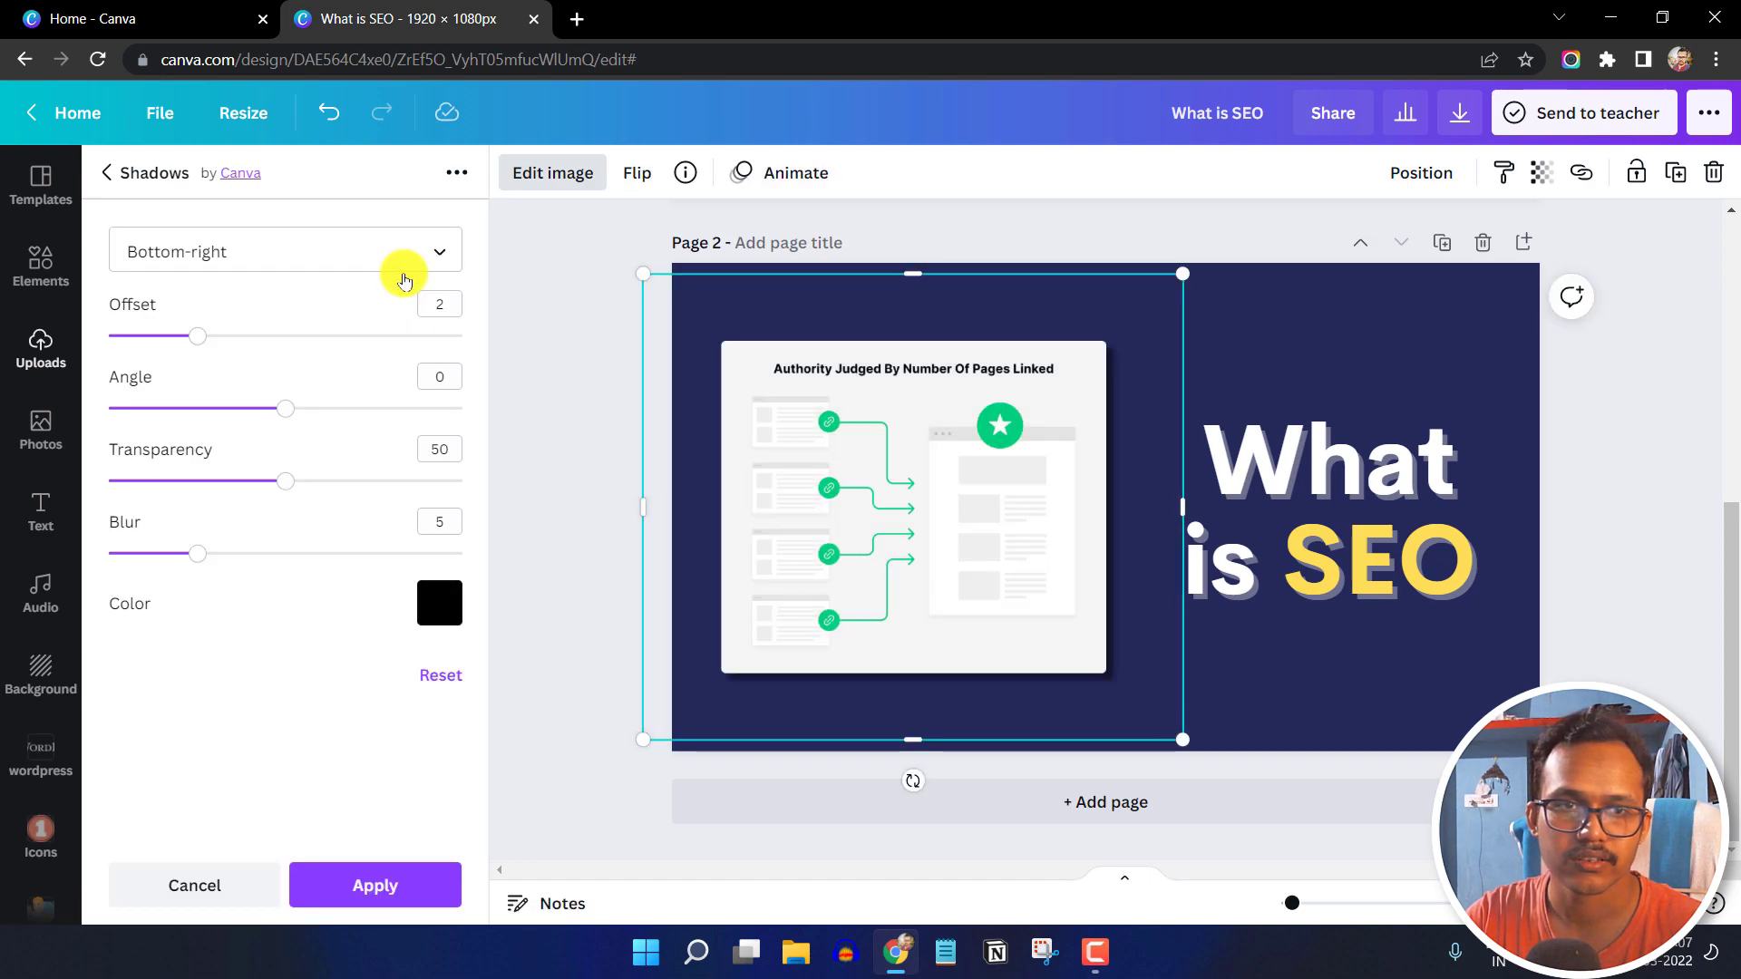
click(449, 604)
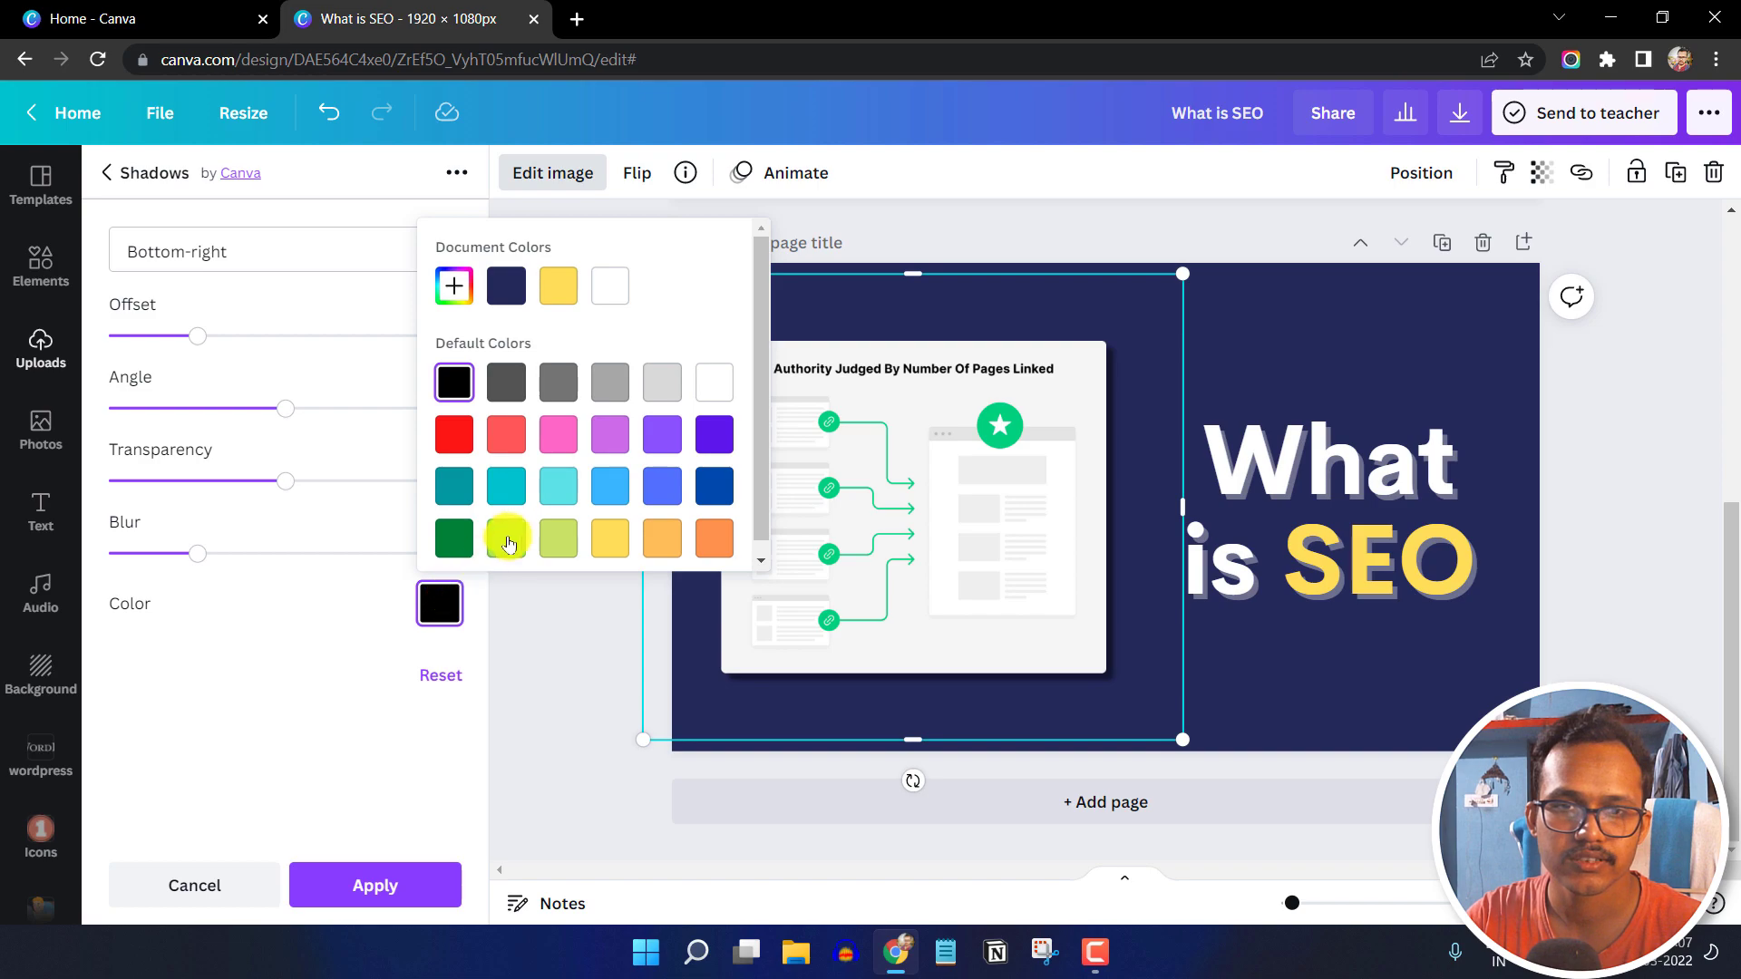
click(710, 383)
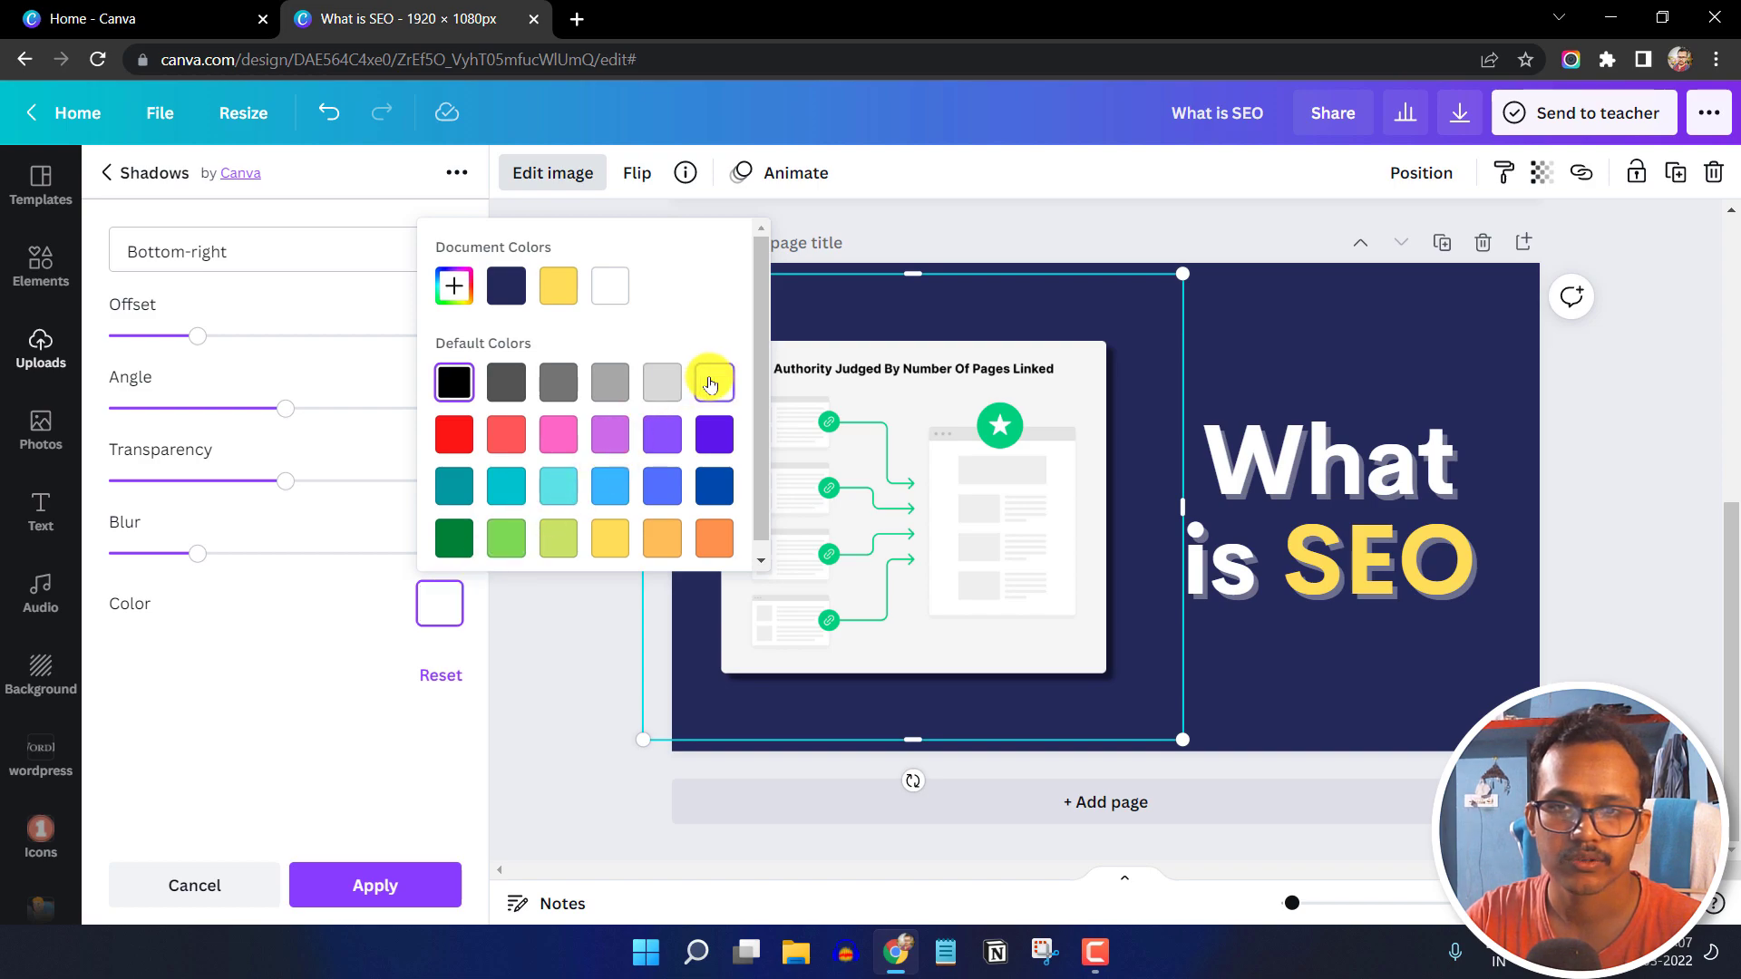
click(453, 382)
click(508, 289)
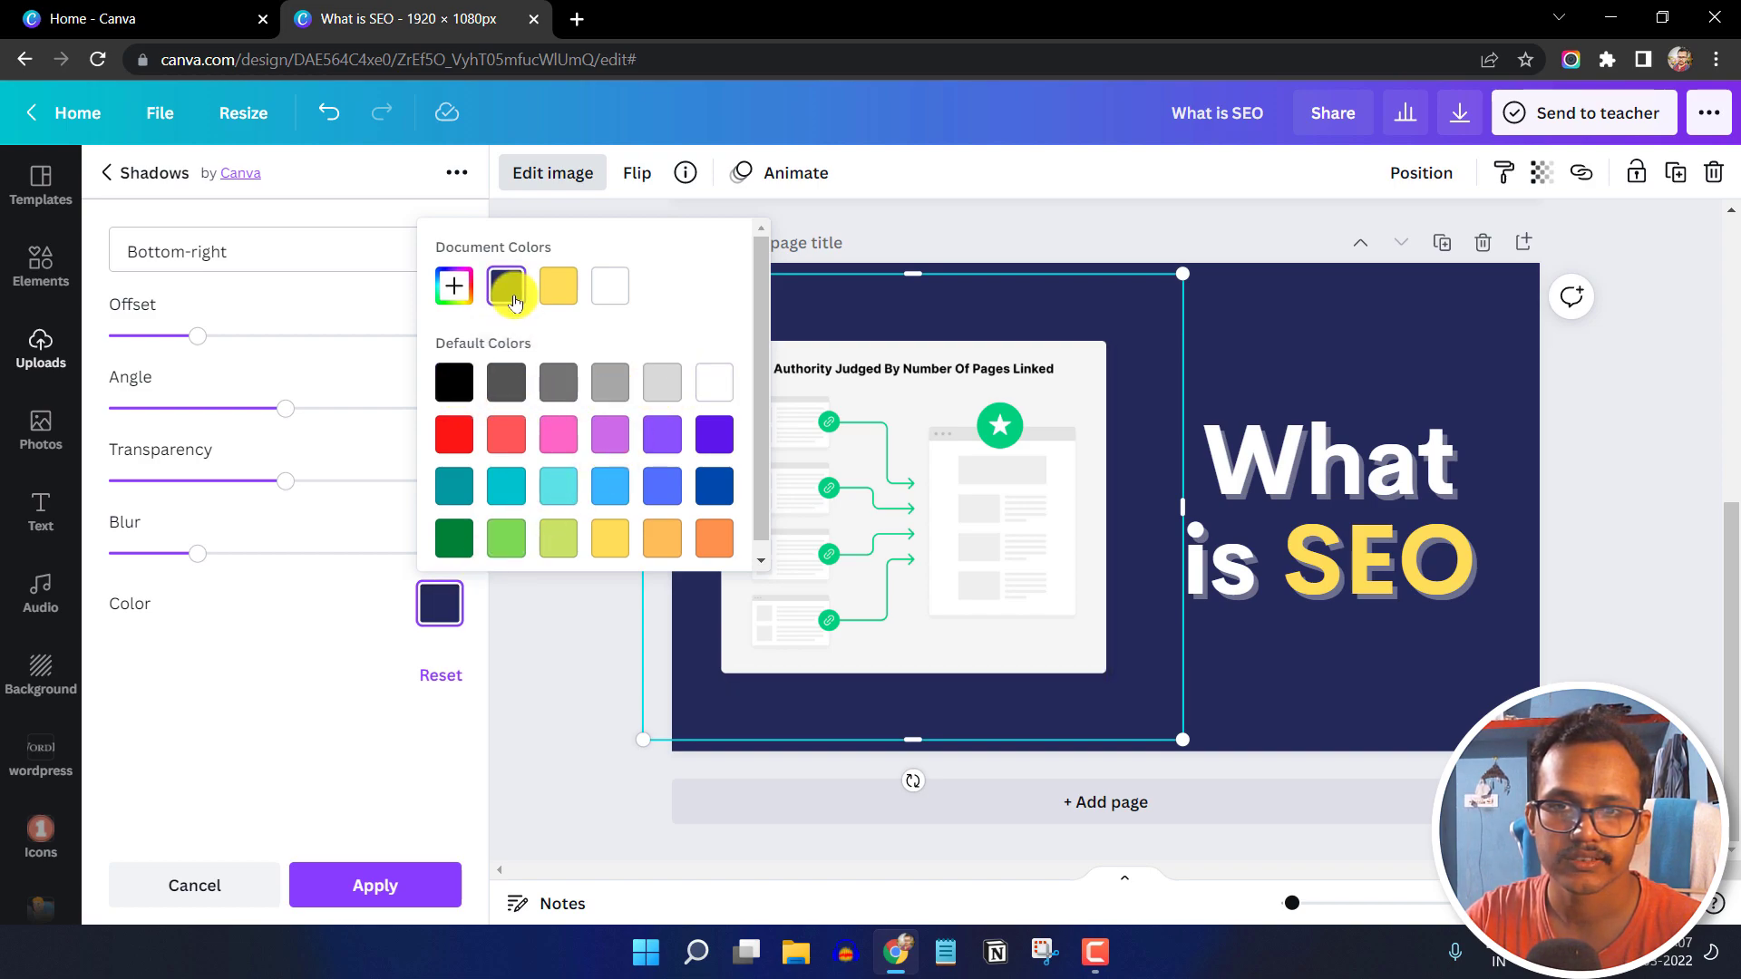
click(620, 482)
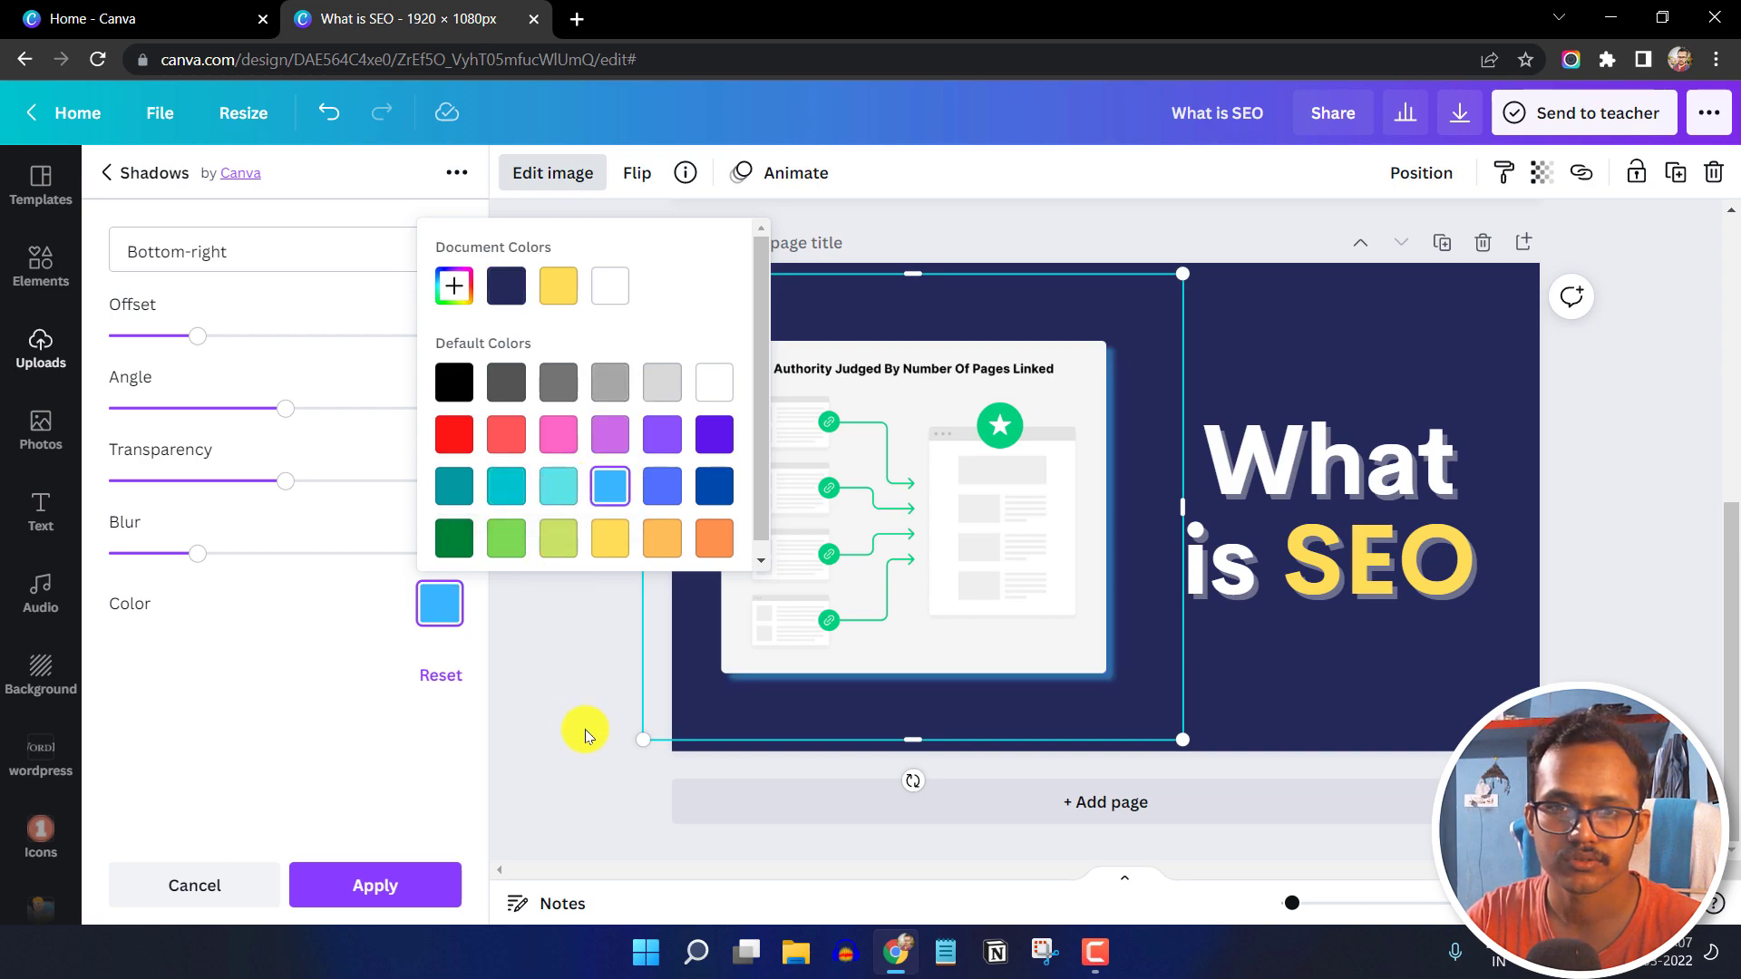
click(336, 658)
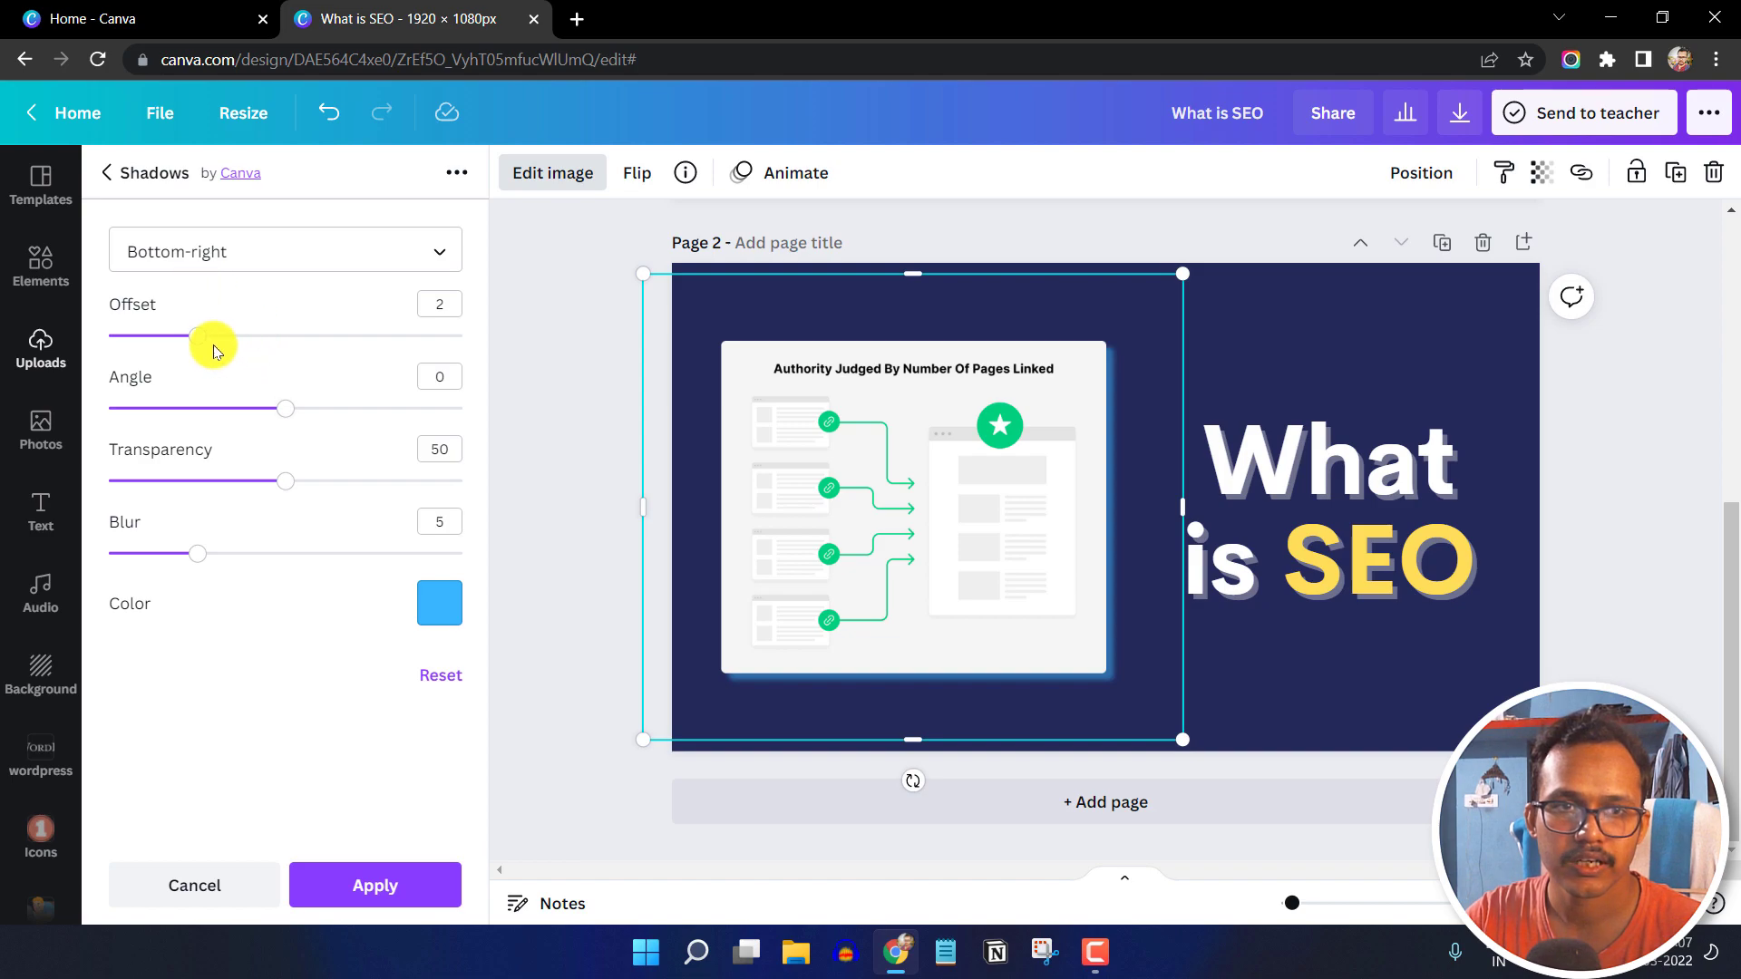
drag(206, 349, 168, 348)
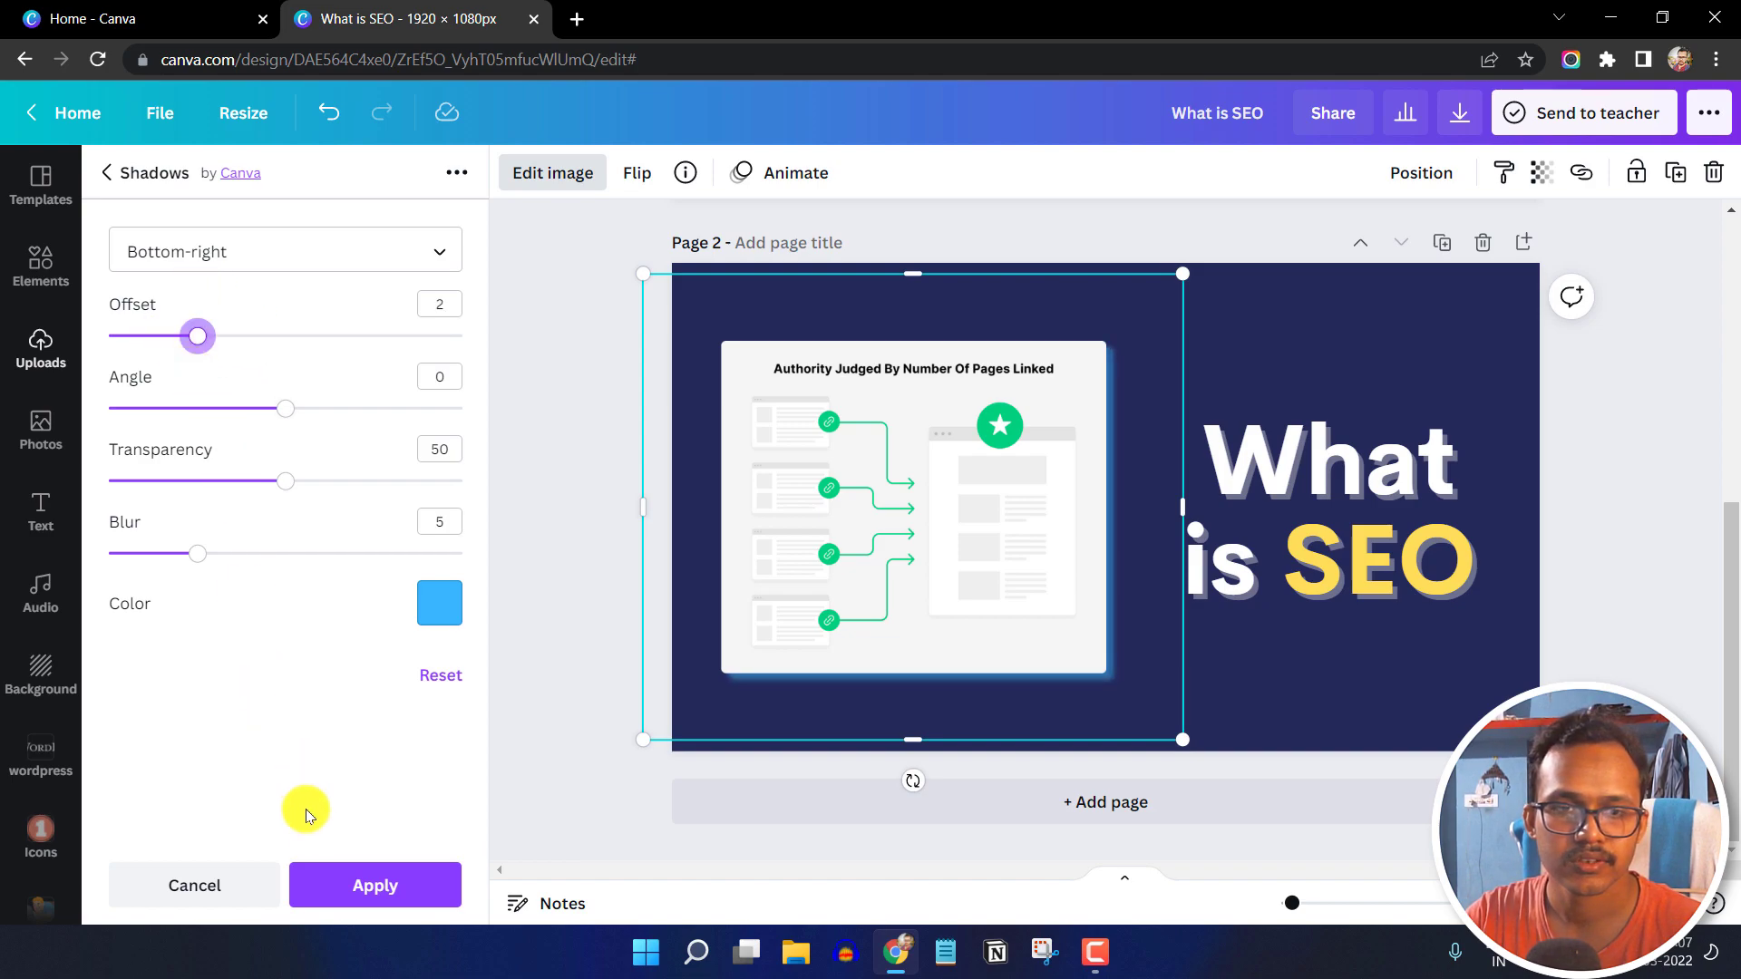
click(343, 875)
click(514, 665)
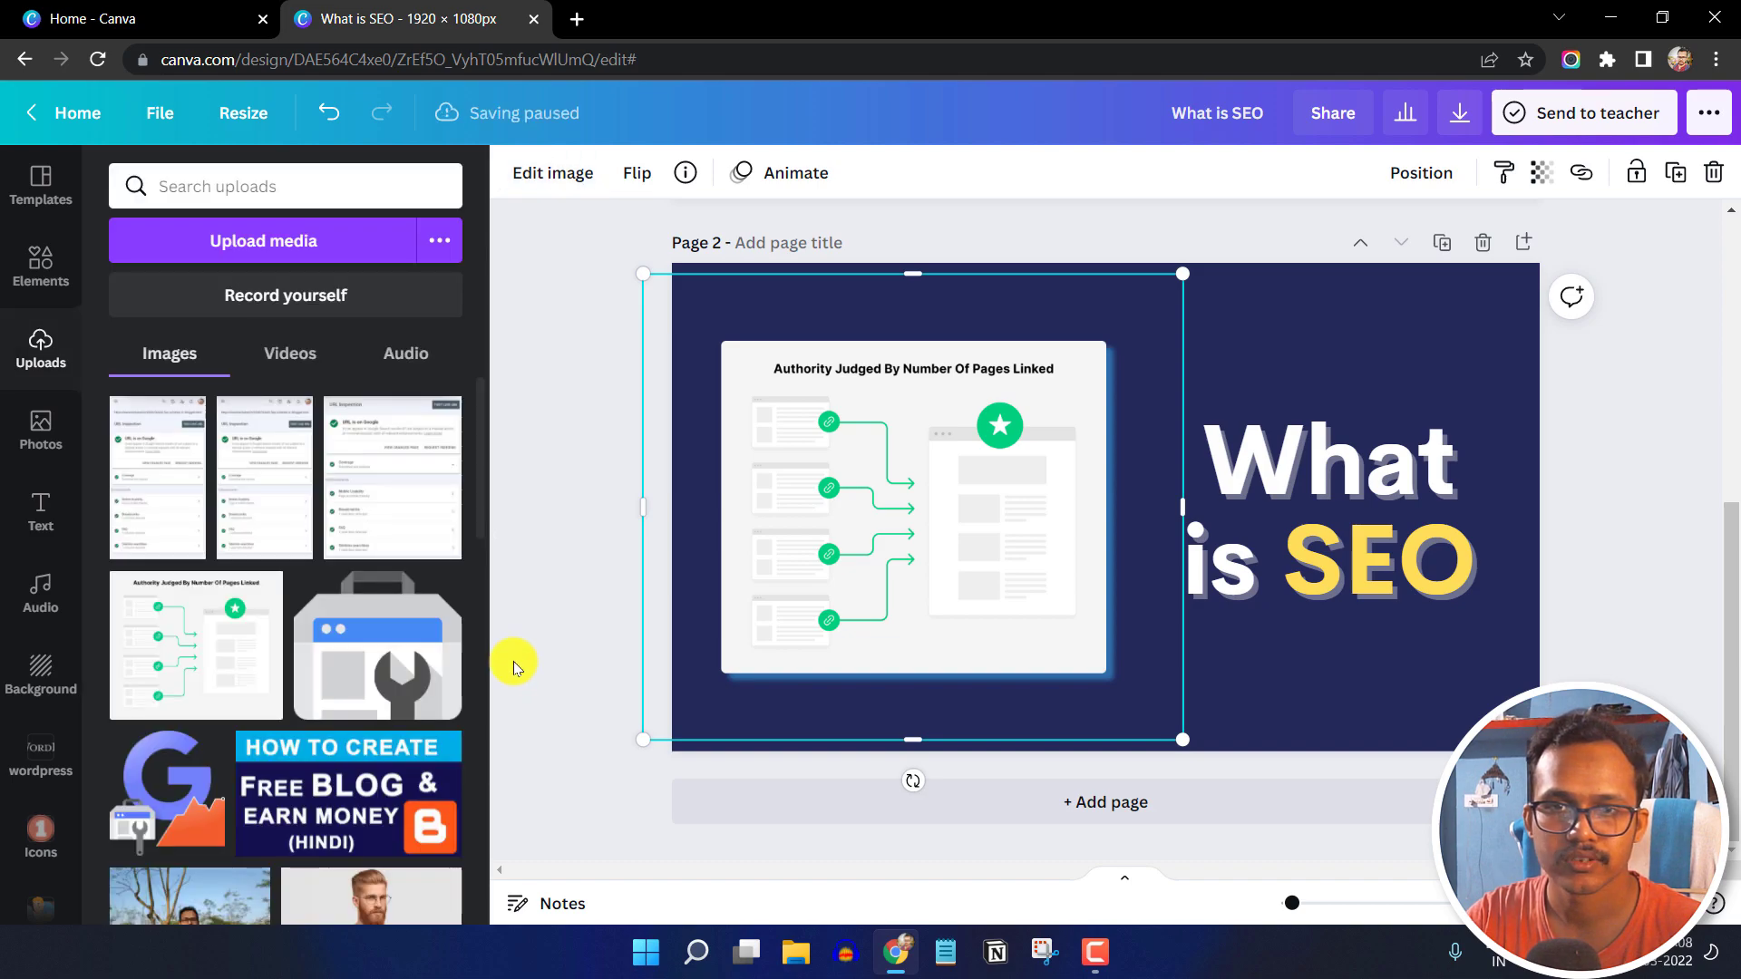
click(934, 573)
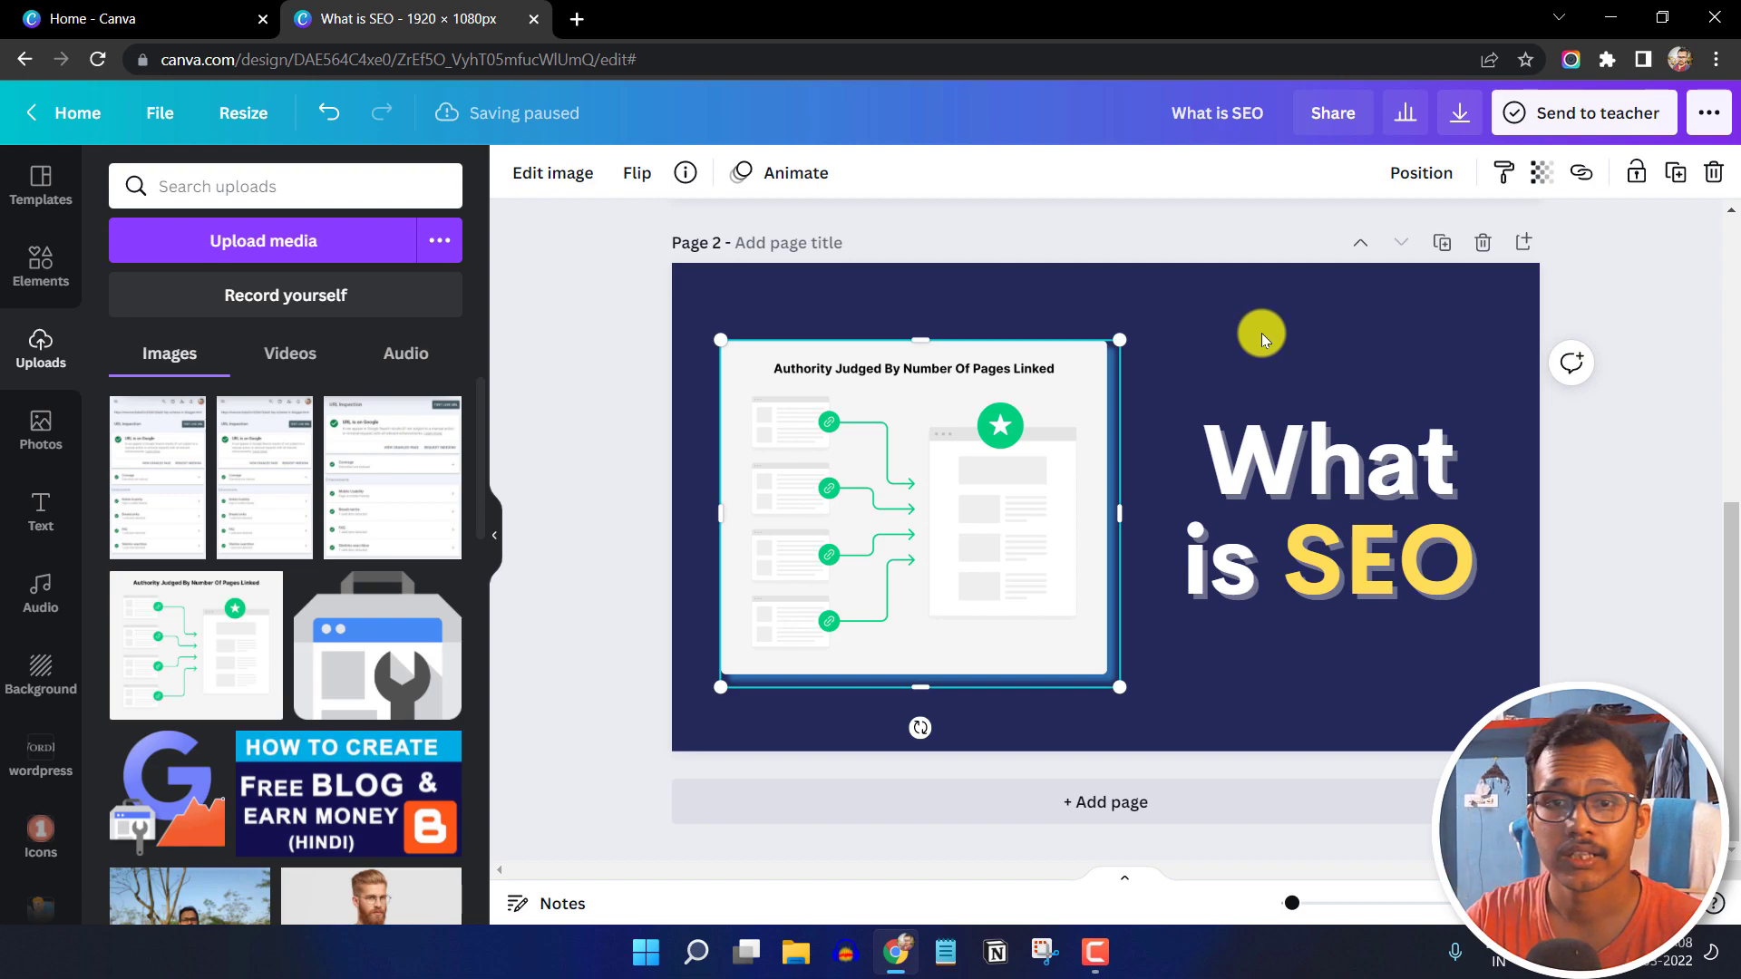
click(1335, 309)
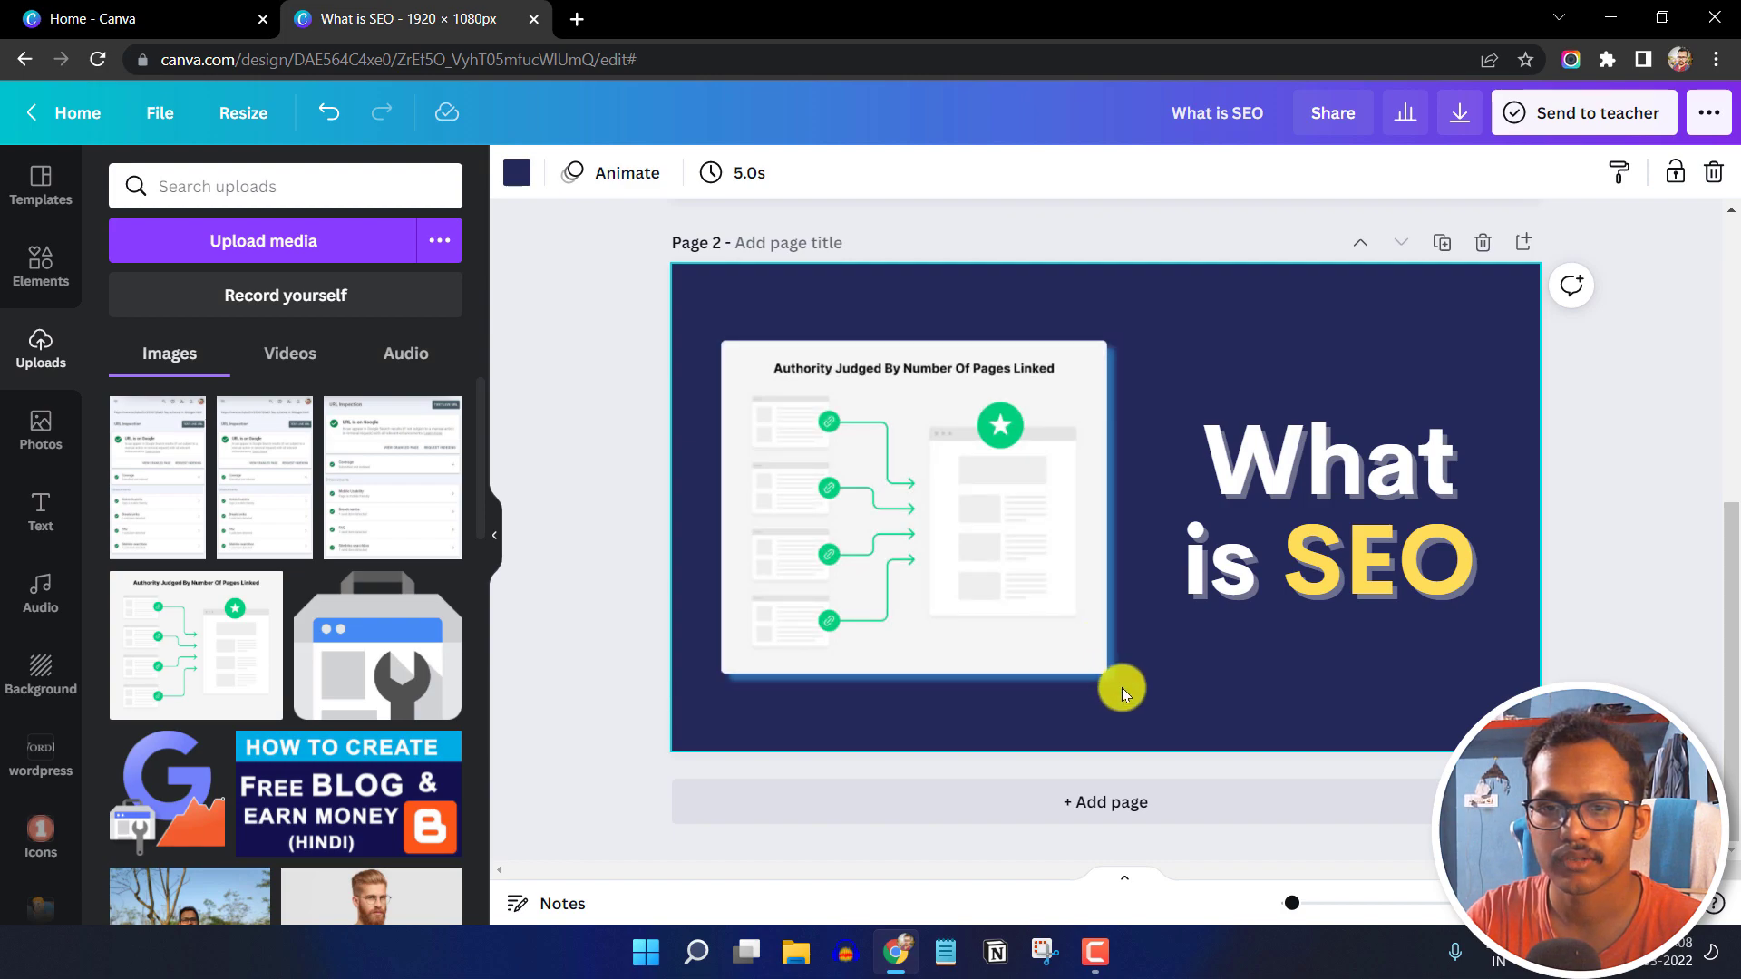
Shrink the page 2 image and align it to the middle and center of the page
click(1010, 604)
drag(1127, 692, 1074, 576)
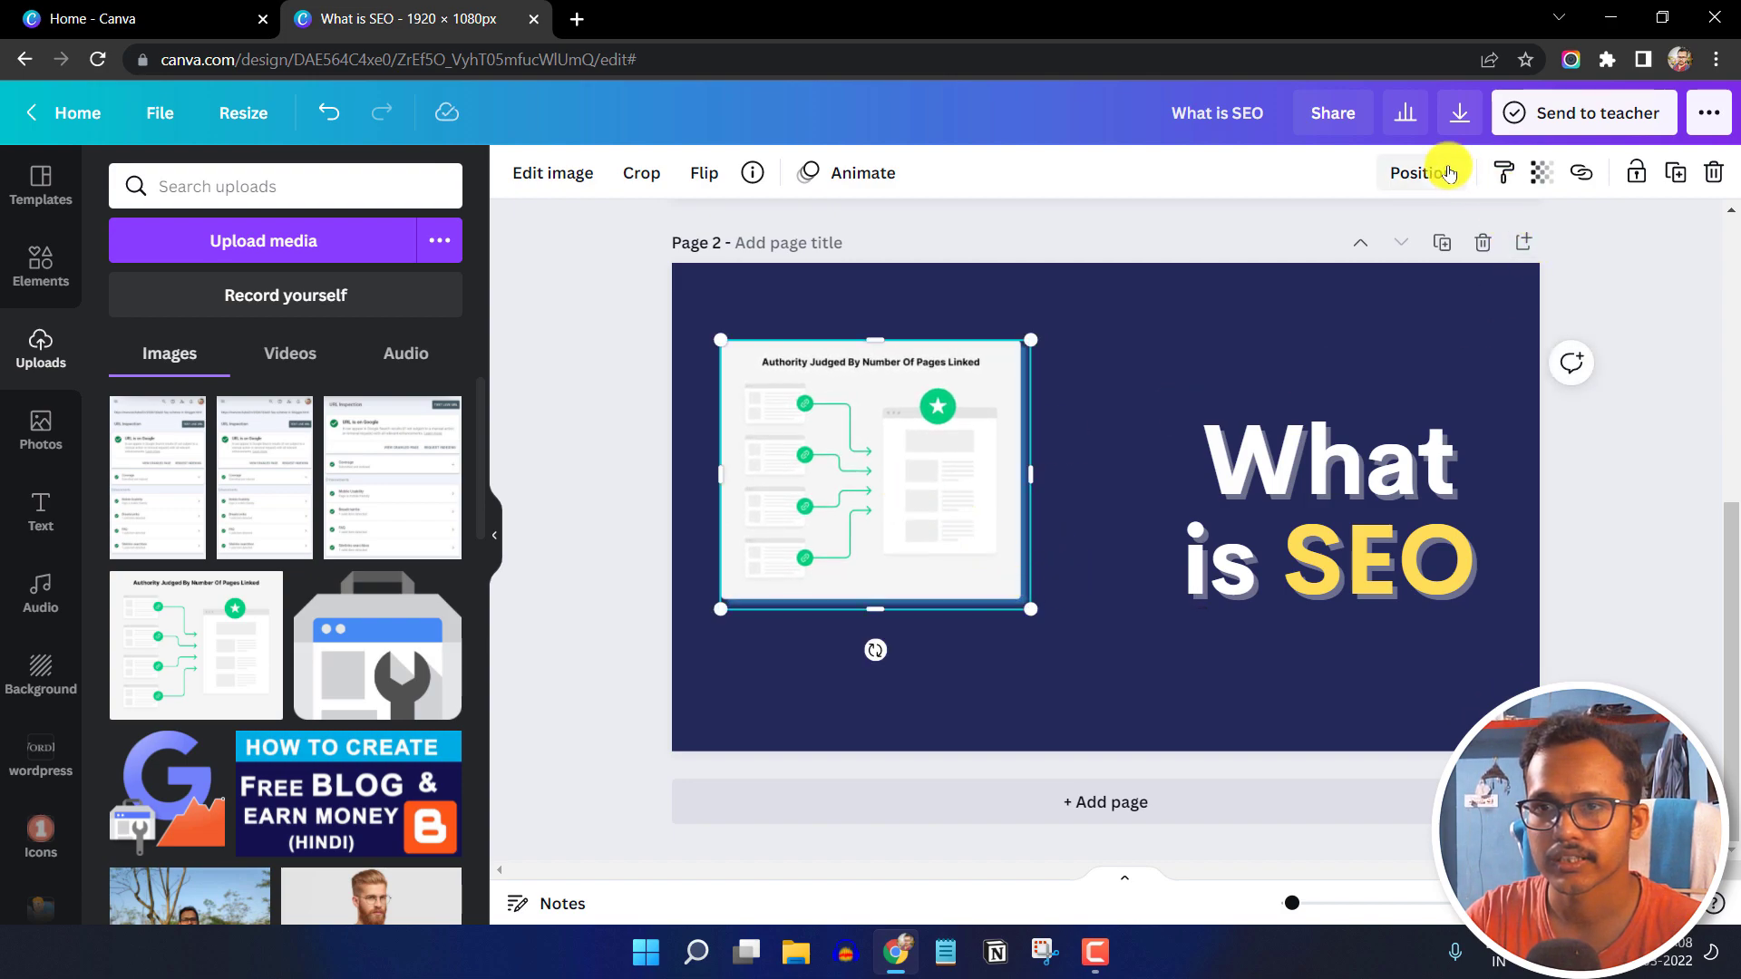
click(1424, 173)
click(1132, 381)
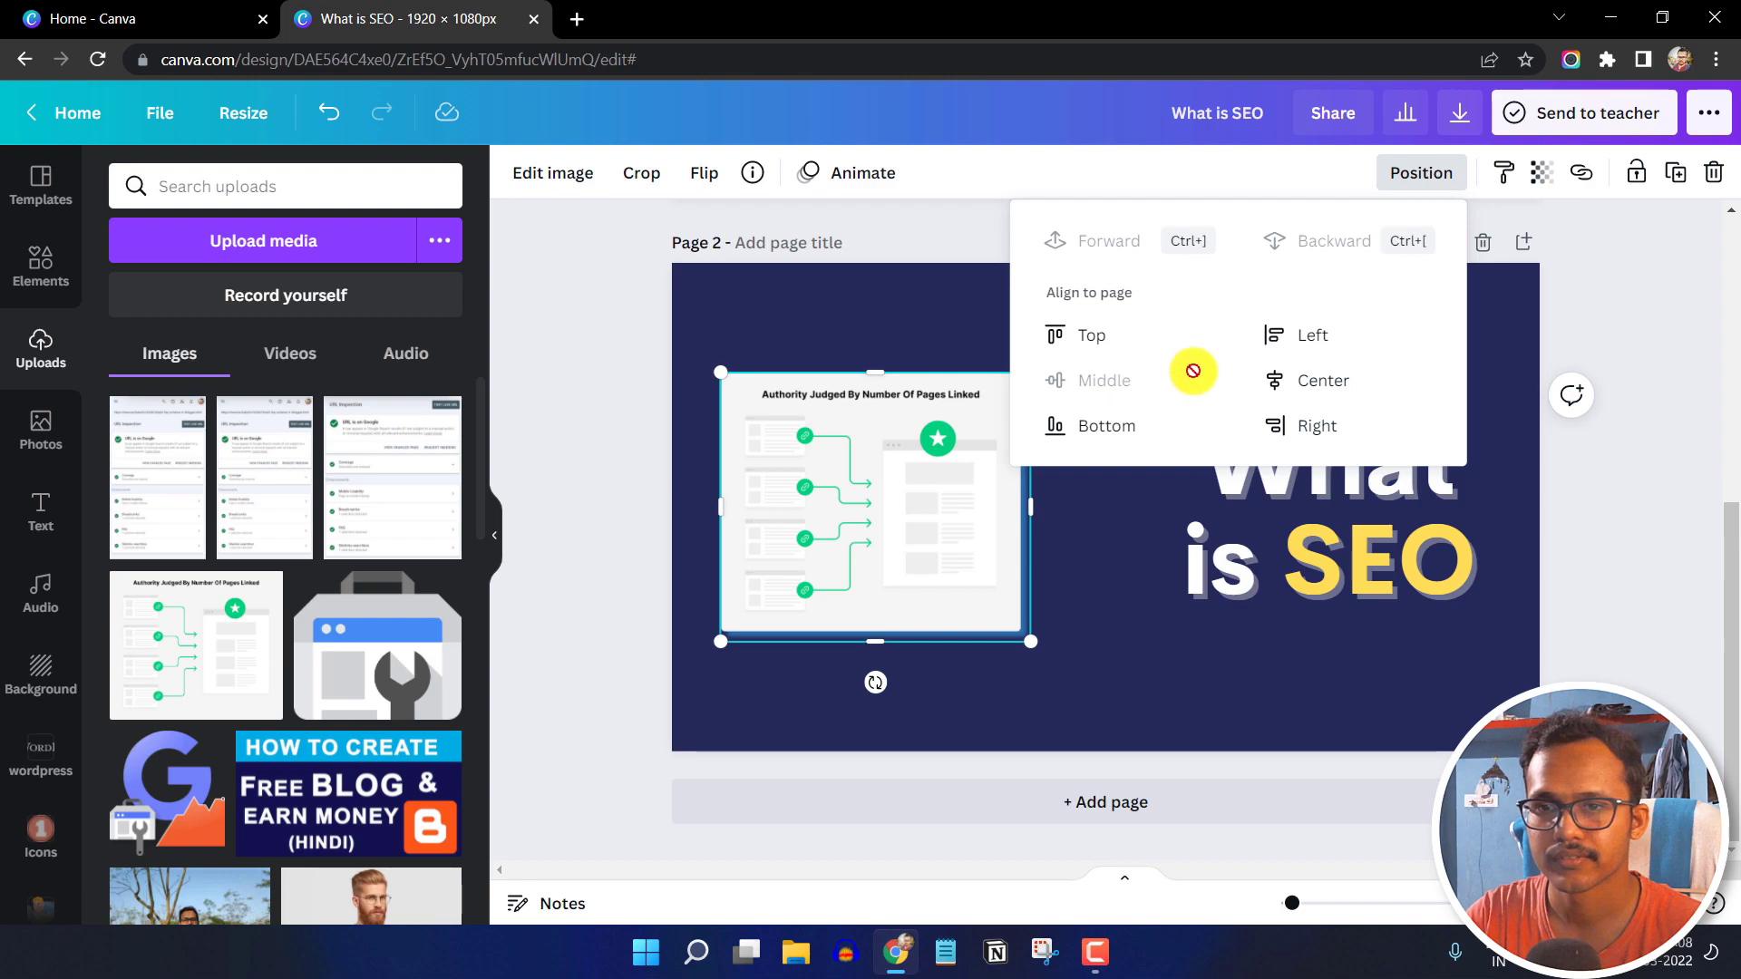
click(1321, 380)
Widen the page 2 title's text box so "What is SEO" fits on one line, and move it below the image
click(1386, 540)
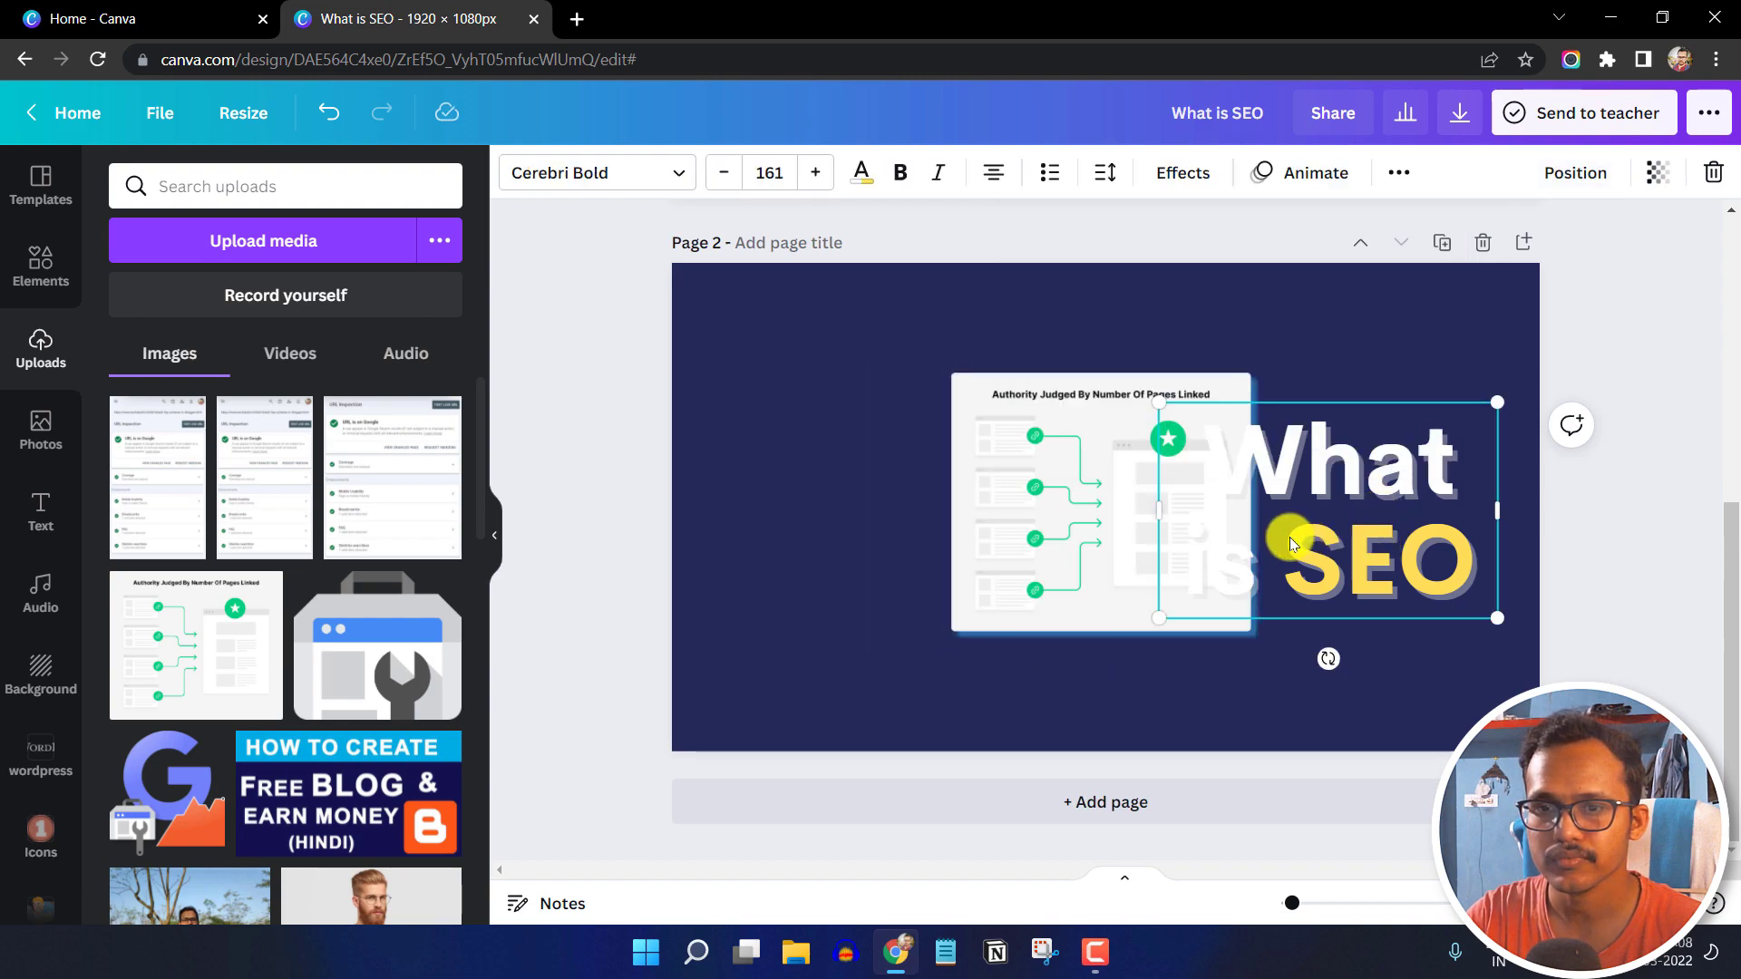
drag(1155, 509, 705, 471)
drag(1146, 505, 1157, 678)
Move the image up to clear the title, and shift the title slightly upward beneath it
click(1131, 520)
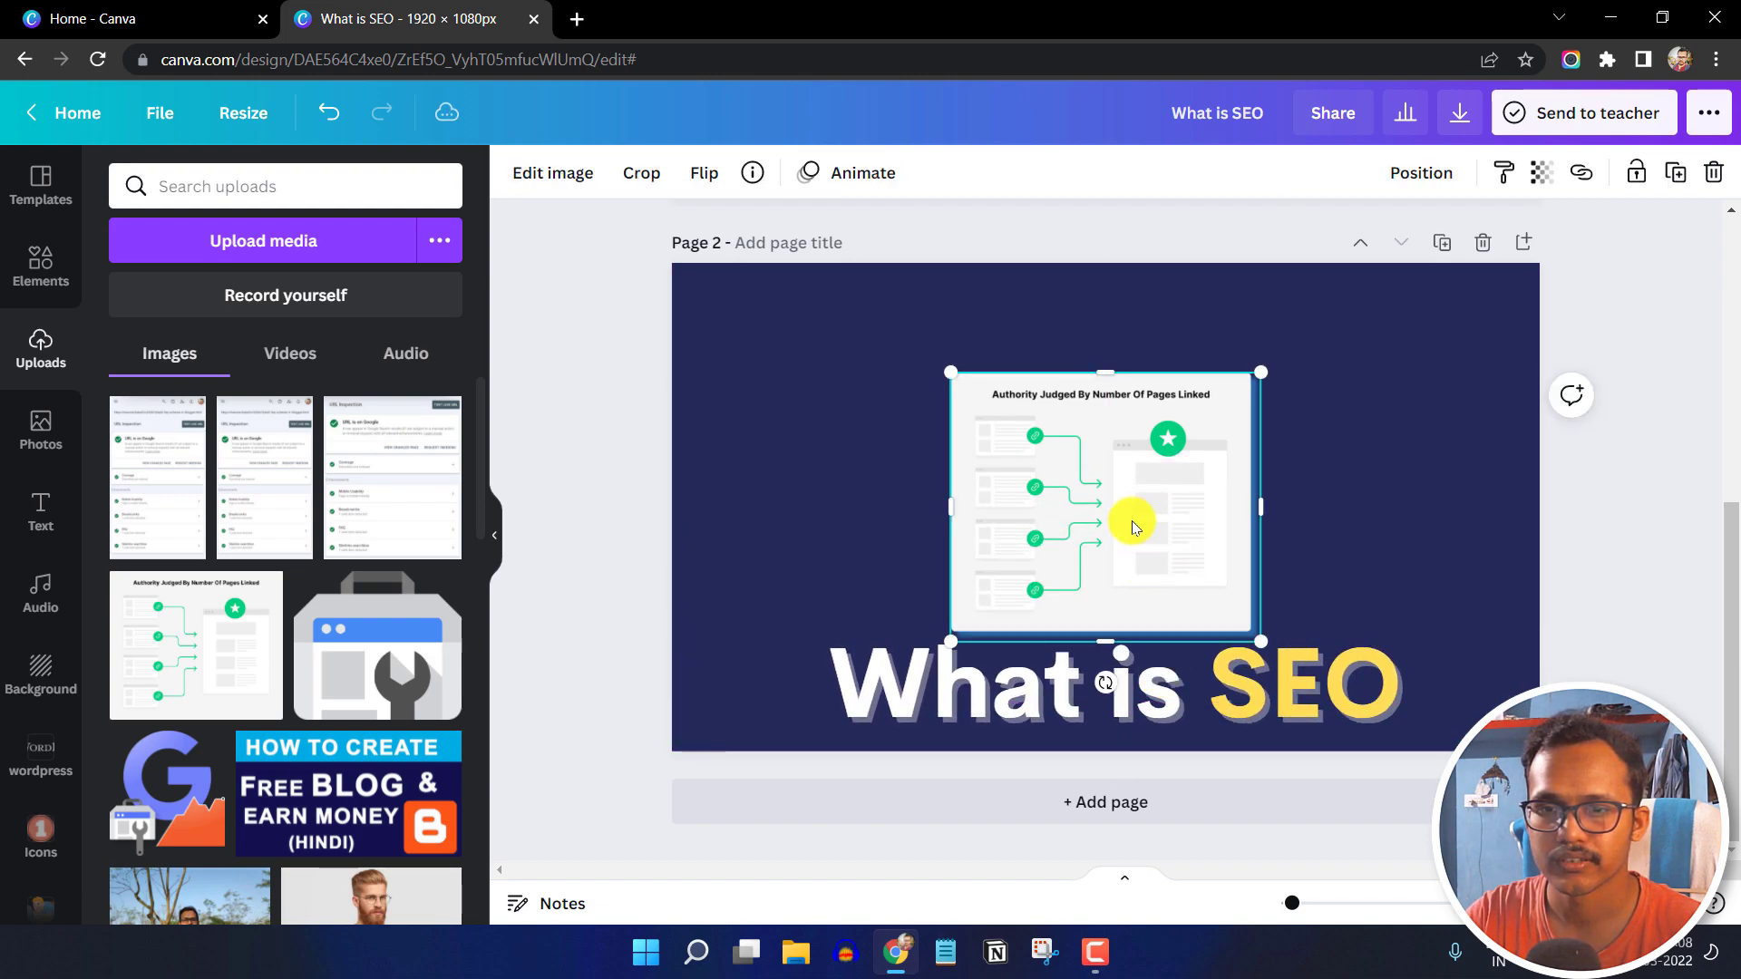
drag(1127, 516, 1124, 463)
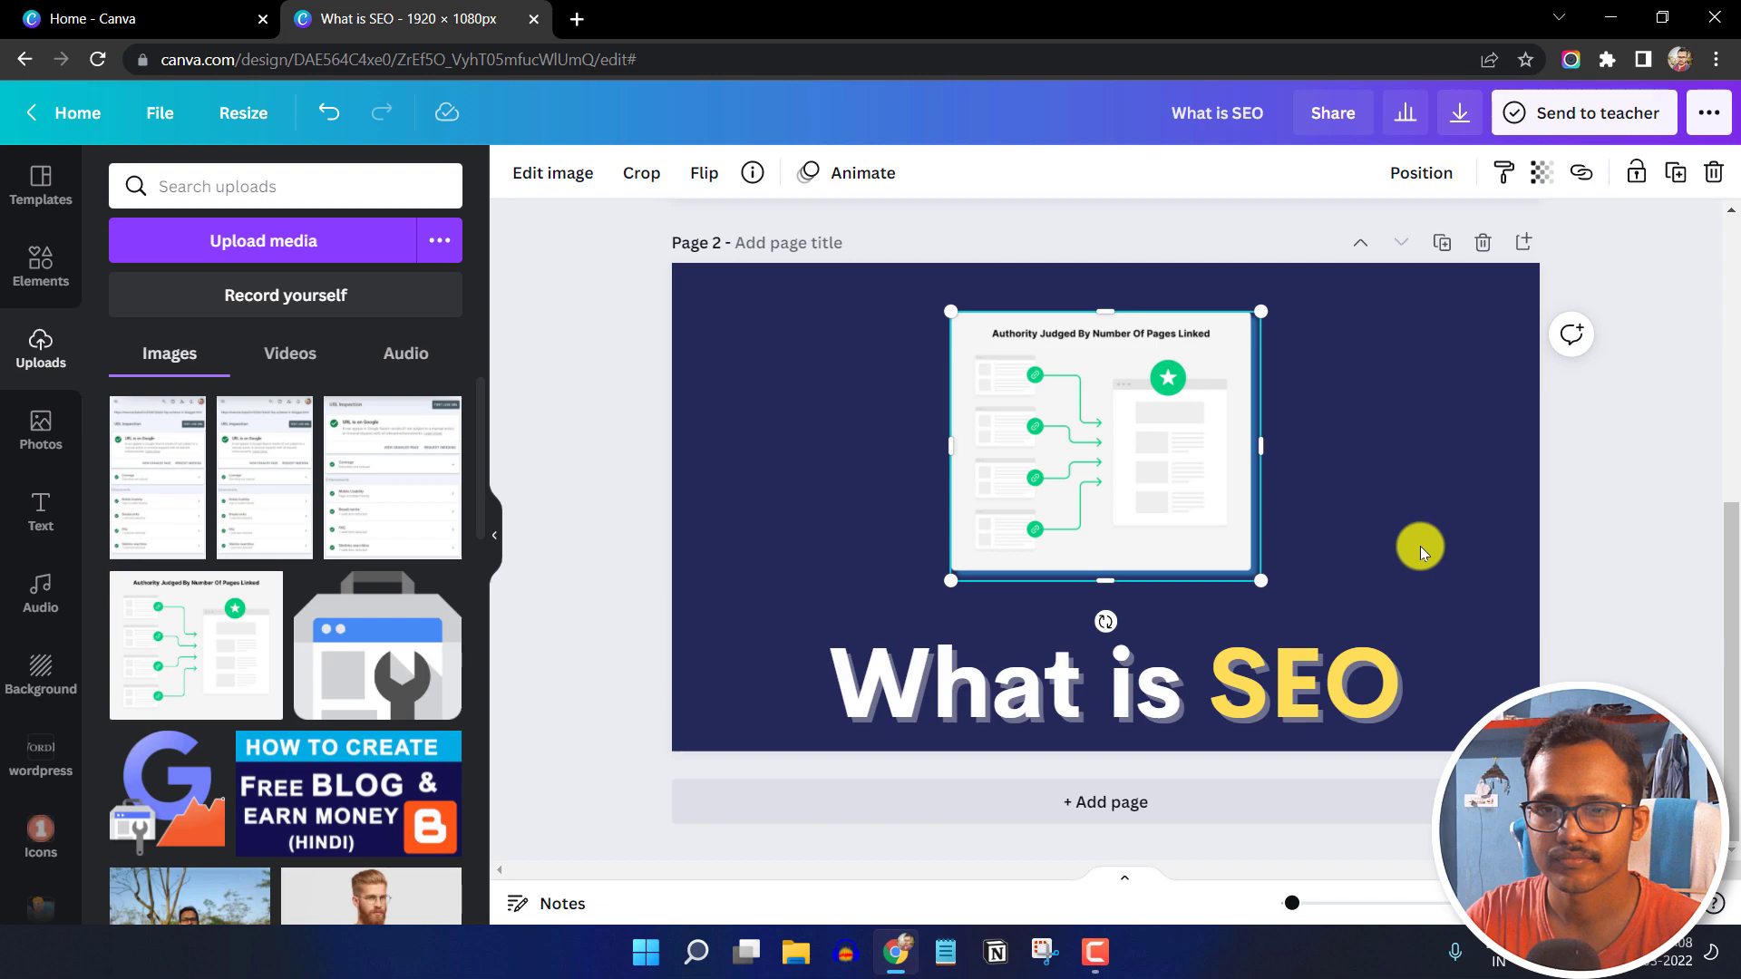
click(1420, 546)
drag(1159, 631, 1144, 603)
click(1356, 480)
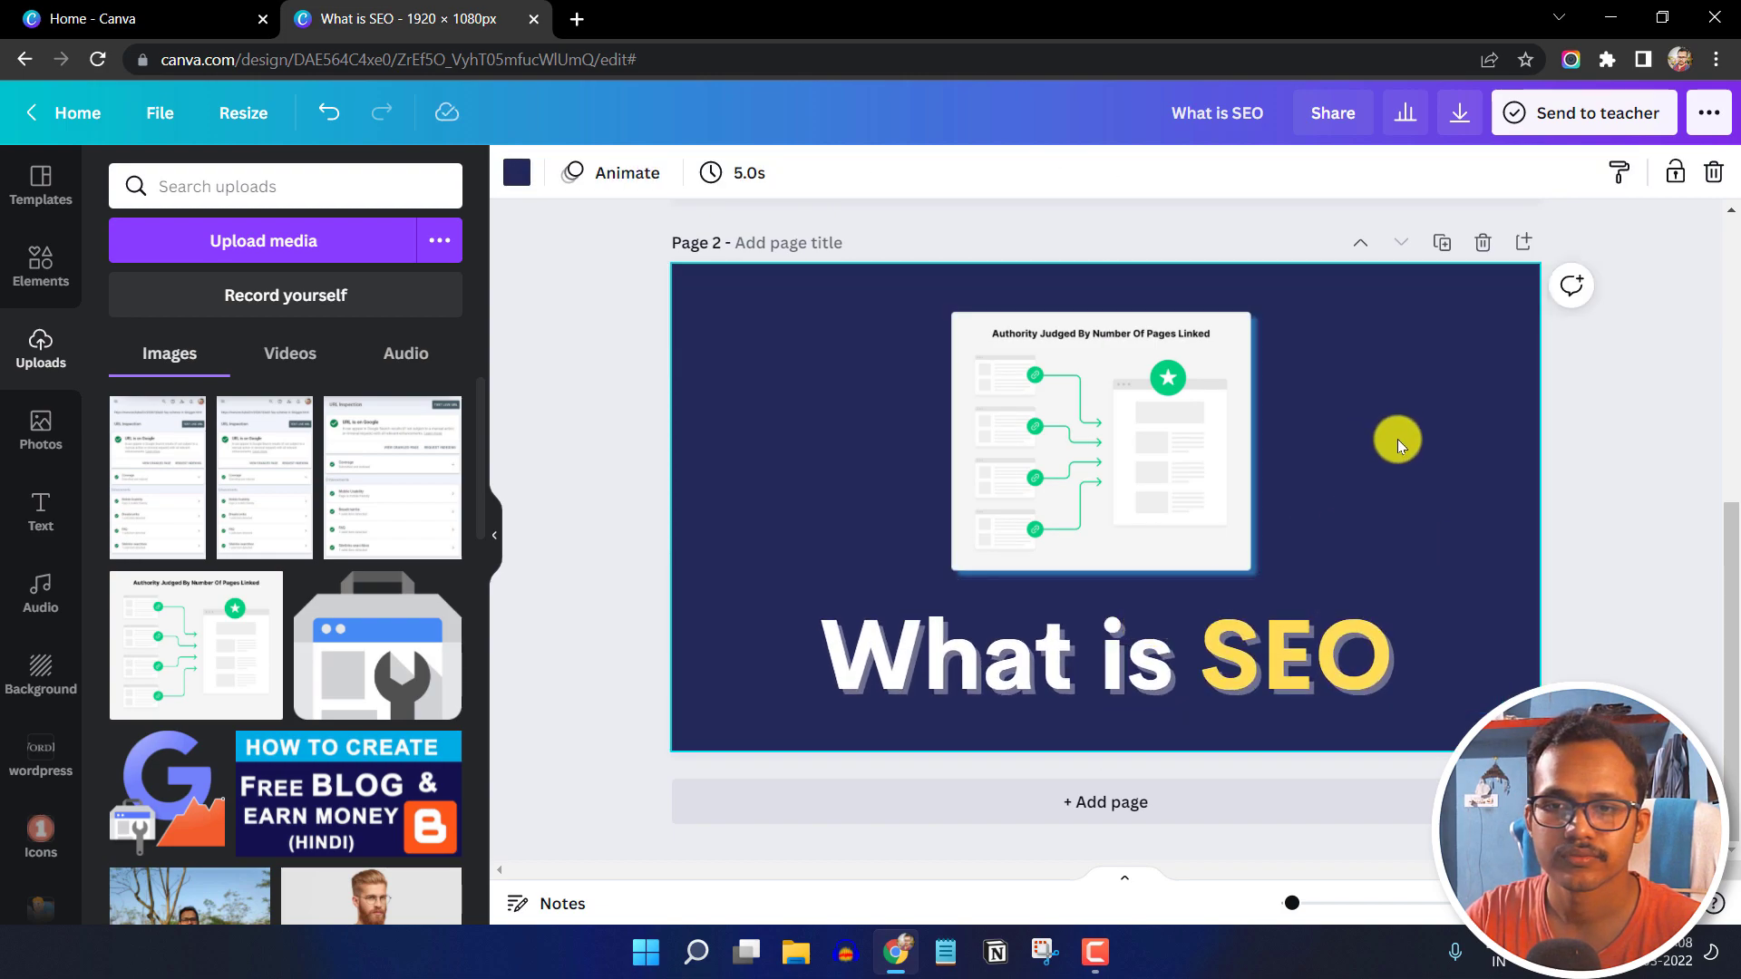
Move the page 2 image to the left side of the page and enlarge it to fill most of the page height
drag(1165, 443, 901, 443)
drag(1034, 581, 1188, 748)
drag(969, 501, 958, 487)
Narrow the page 2 title's text box to fit beside the image, and delete "What is" from it, keeping only "SEO"
click(1232, 644)
drag(707, 653, 1175, 659)
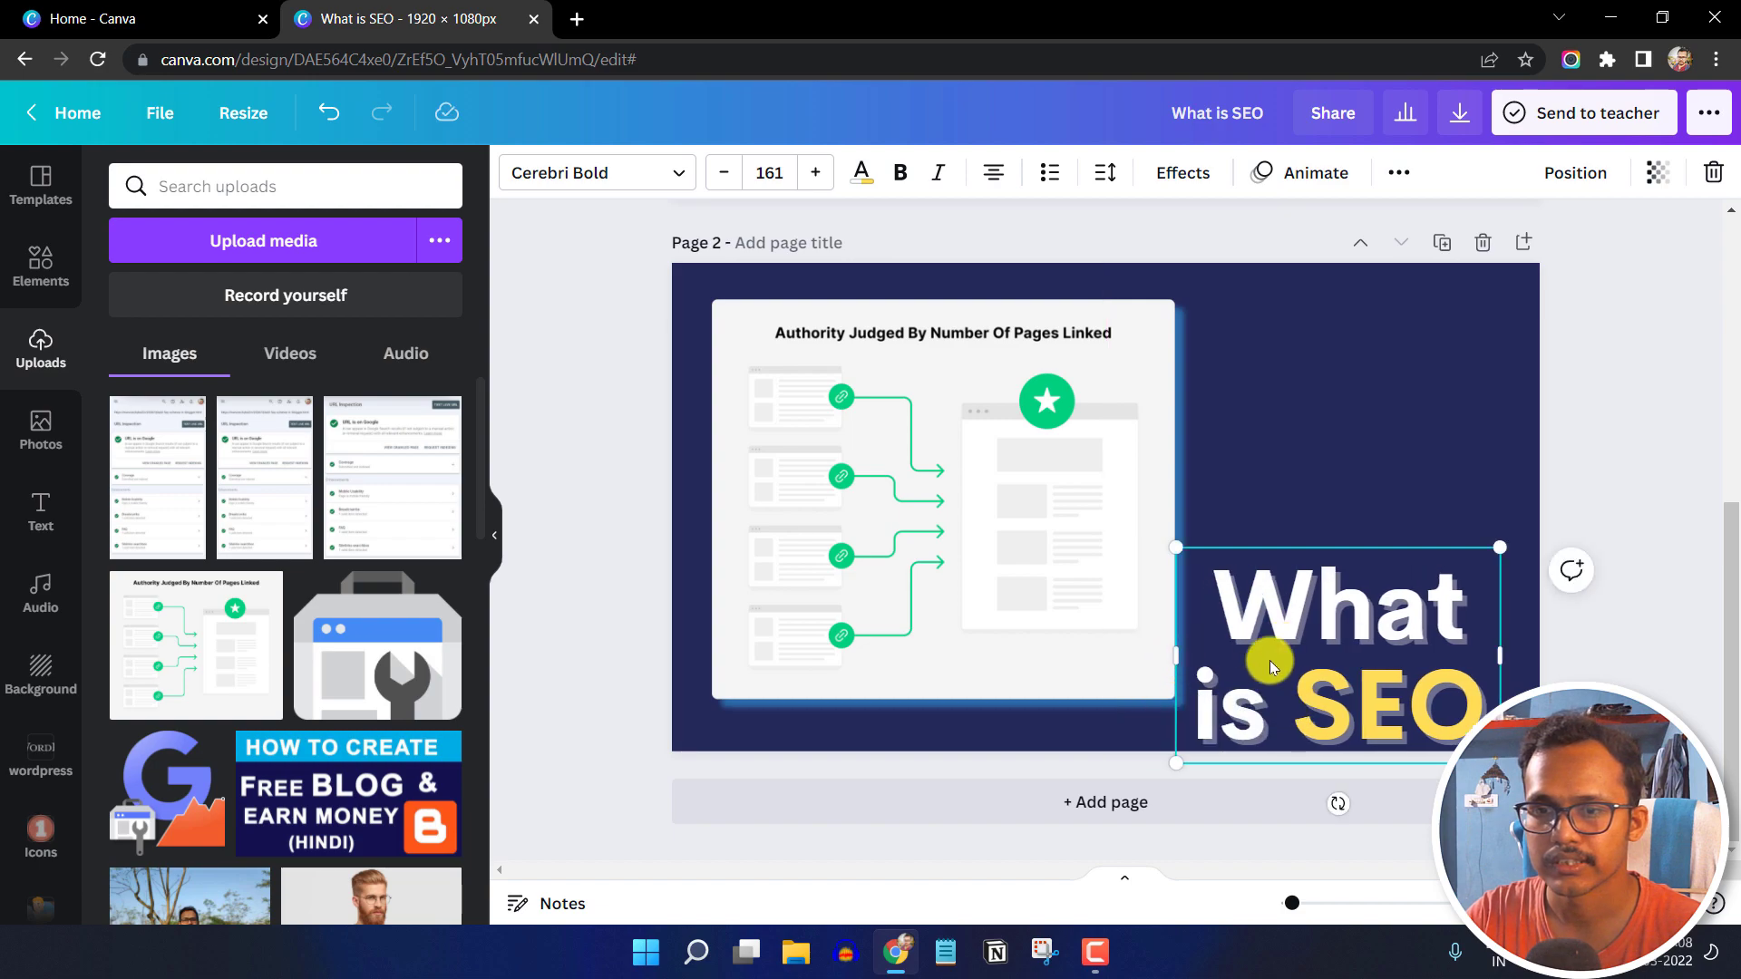
click(1279, 700)
key(BackSpace)
key(BackSpace)
key(BackSpace)
key(BackSpace)
key(BackSpace)
key(BackSpace)
key(BackSpace)
key(BackSpace)
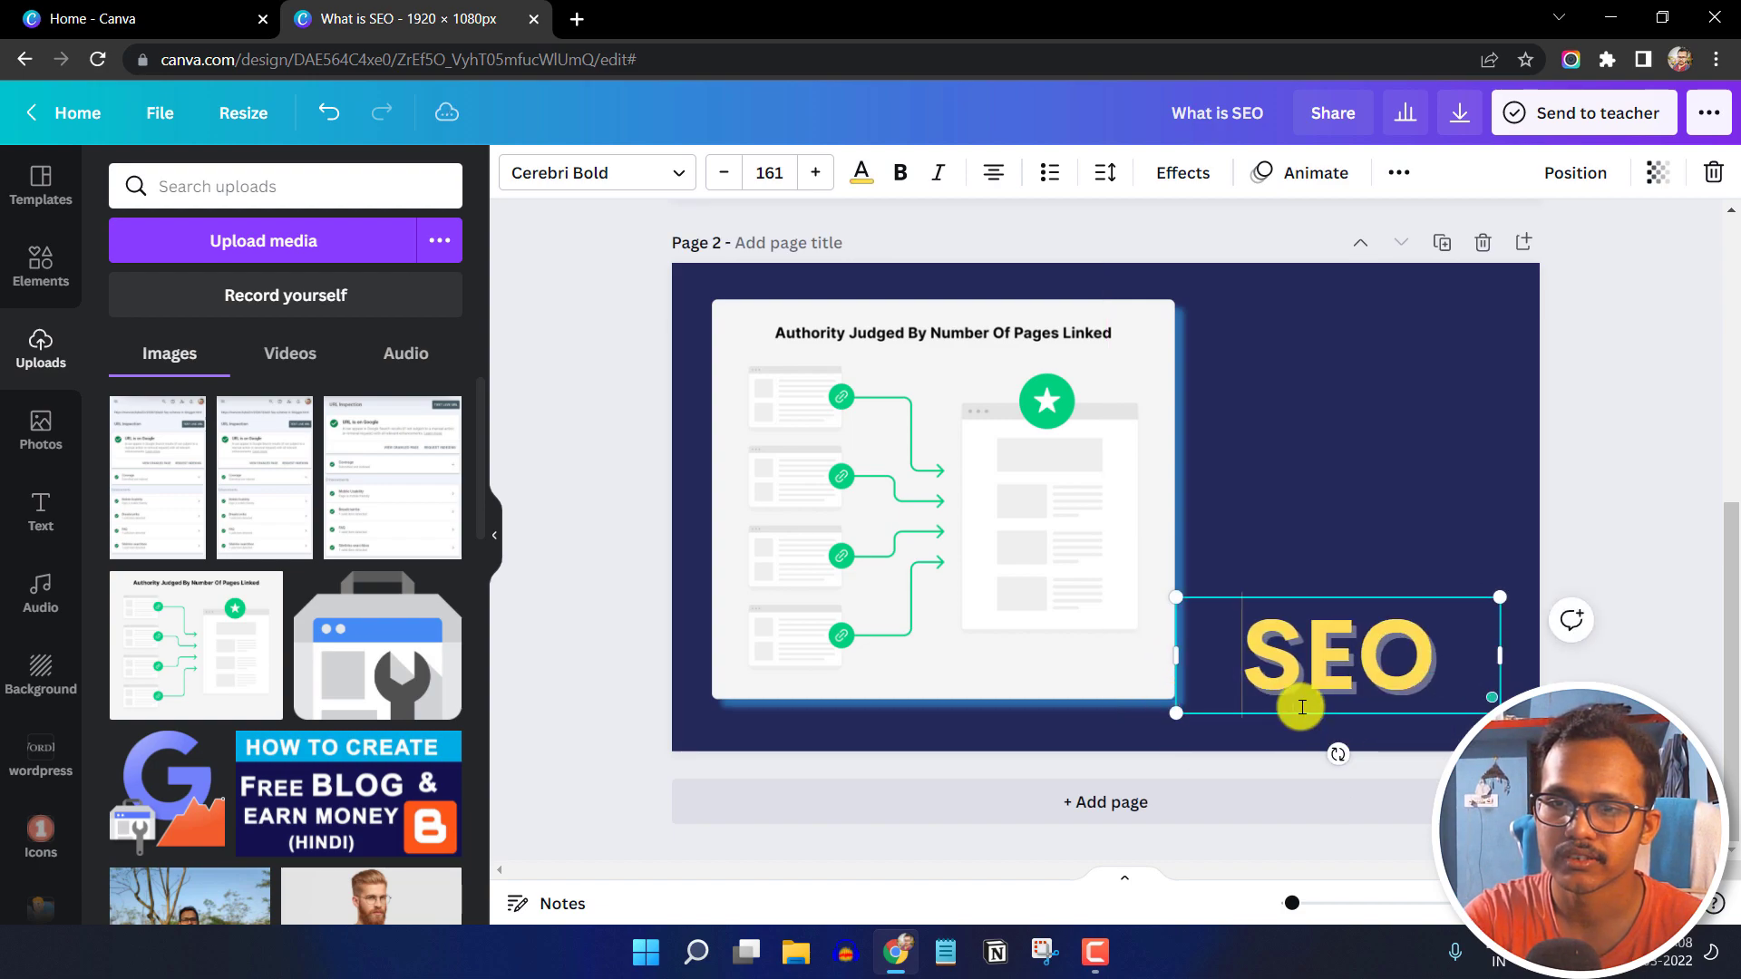
click(1462, 514)
Narrow the "SEO" text box and position it at about mid-height in the space to the right of the image
click(1335, 628)
drag(1335, 626, 1339, 404)
drag(1516, 423, 1438, 416)
drag(1314, 420, 1356, 523)
click(1357, 373)
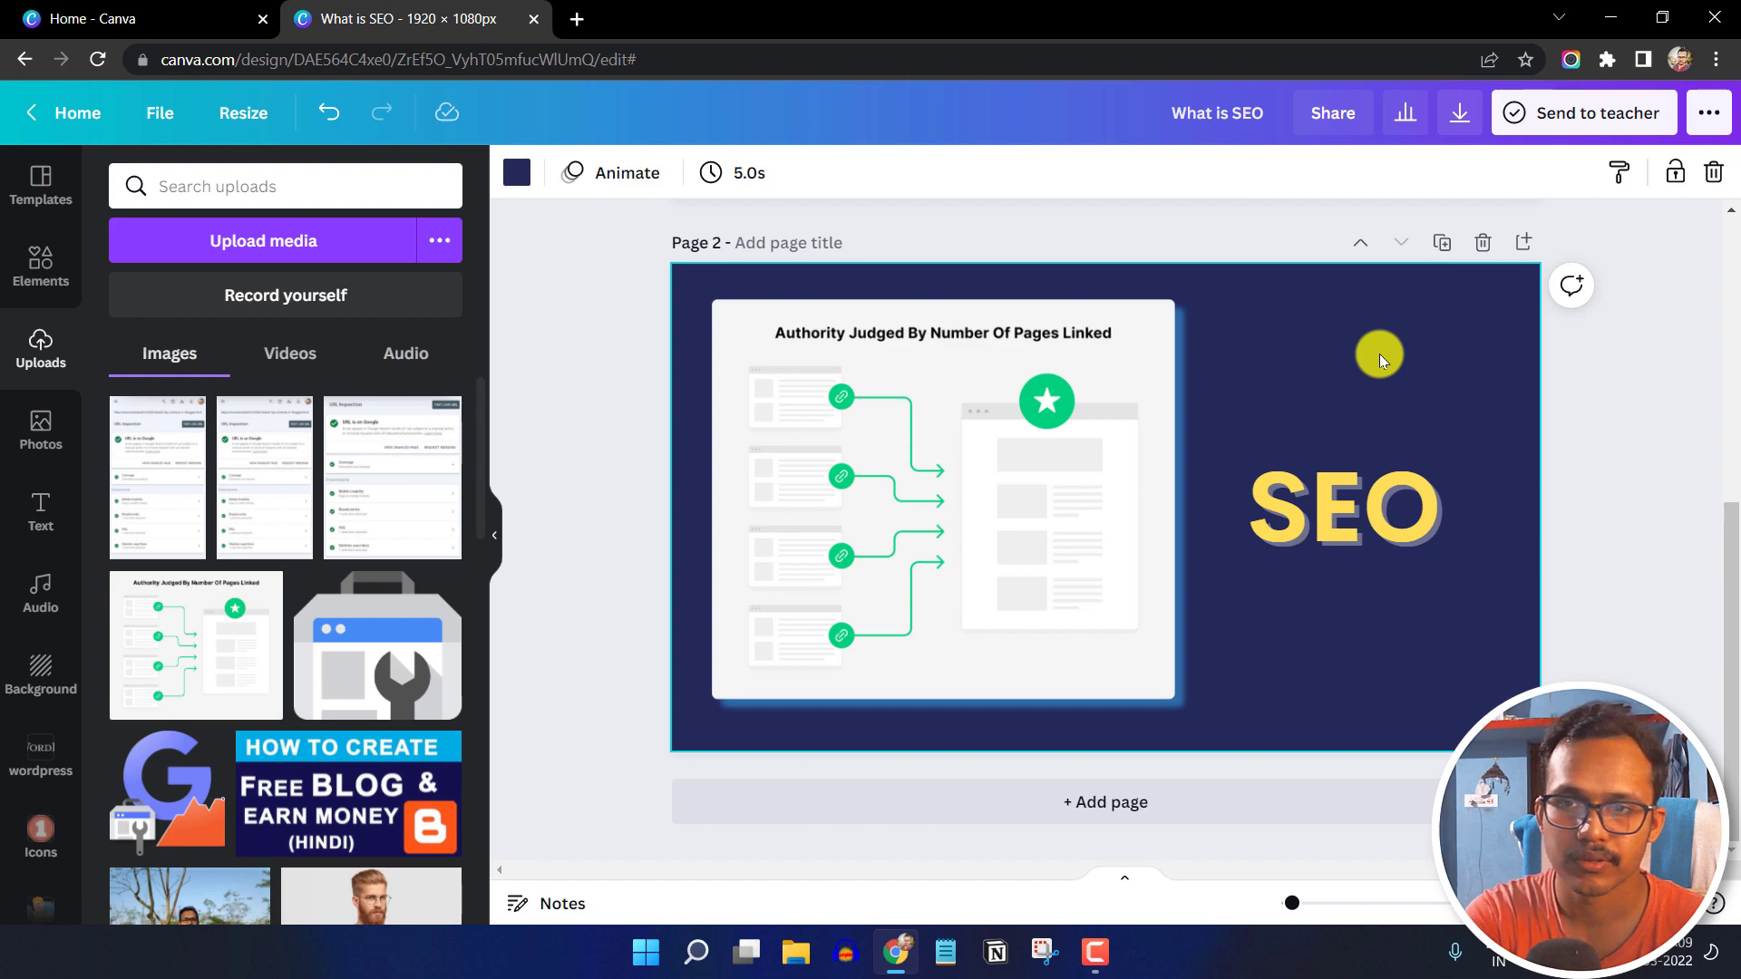
Add a separate text box reading "What is" on page 2 and color its text white
text(tW)
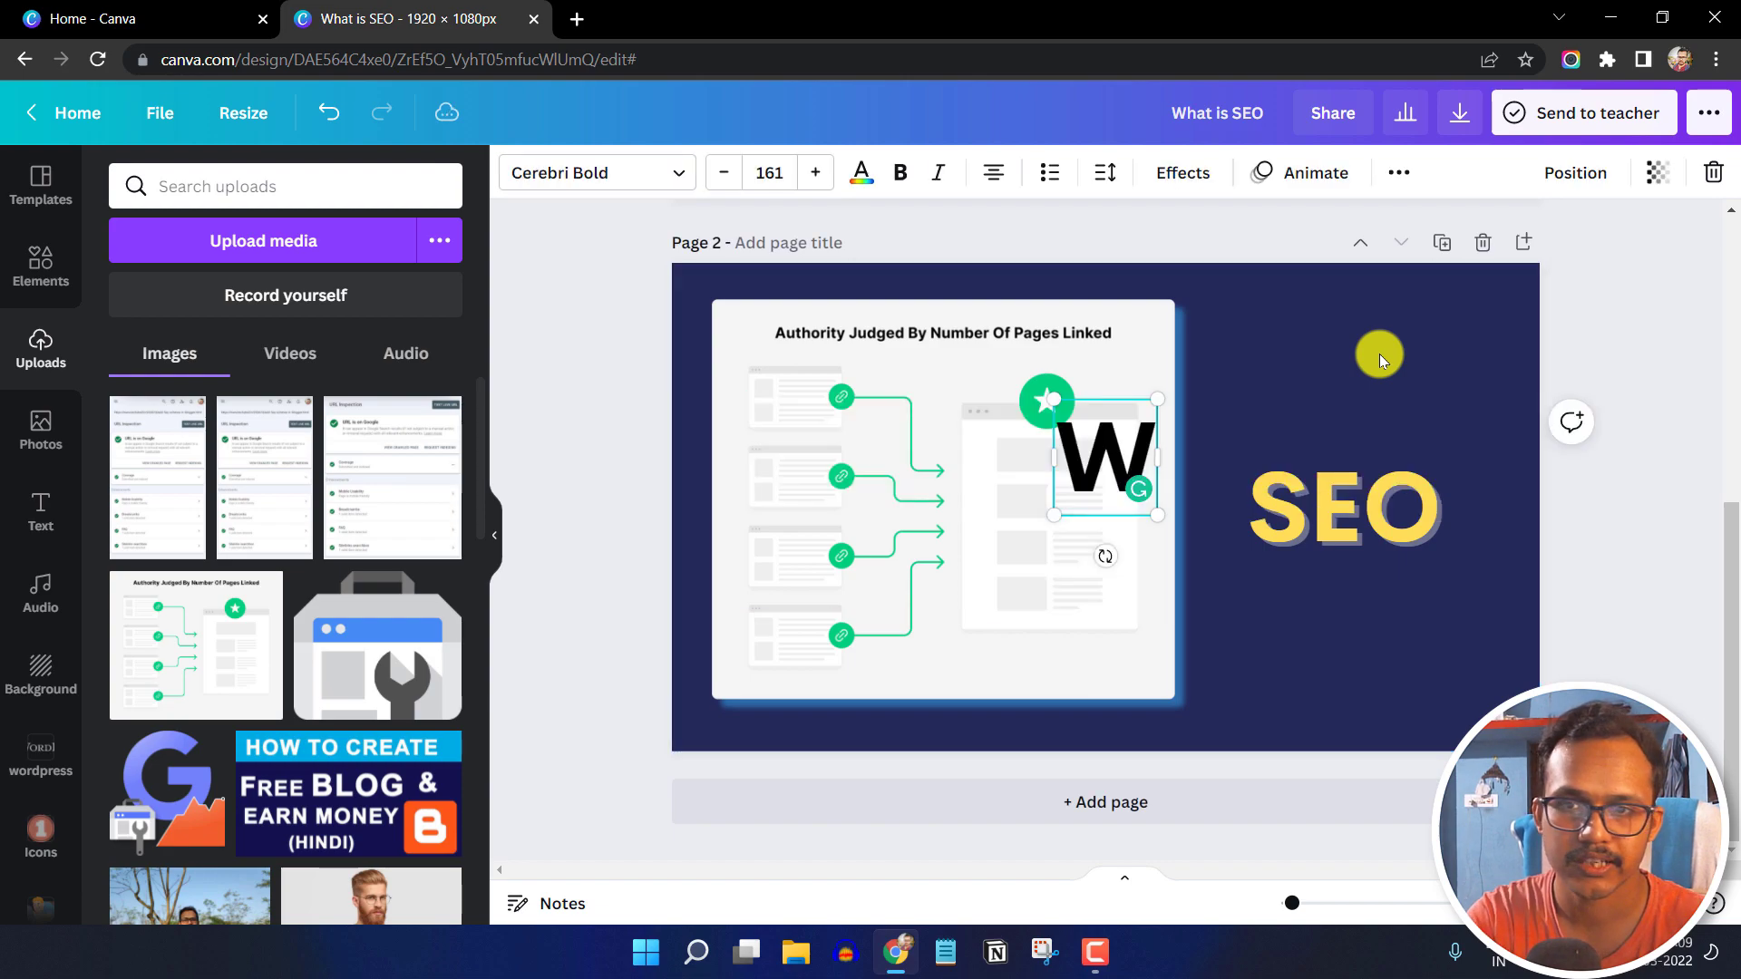
text(hat is)
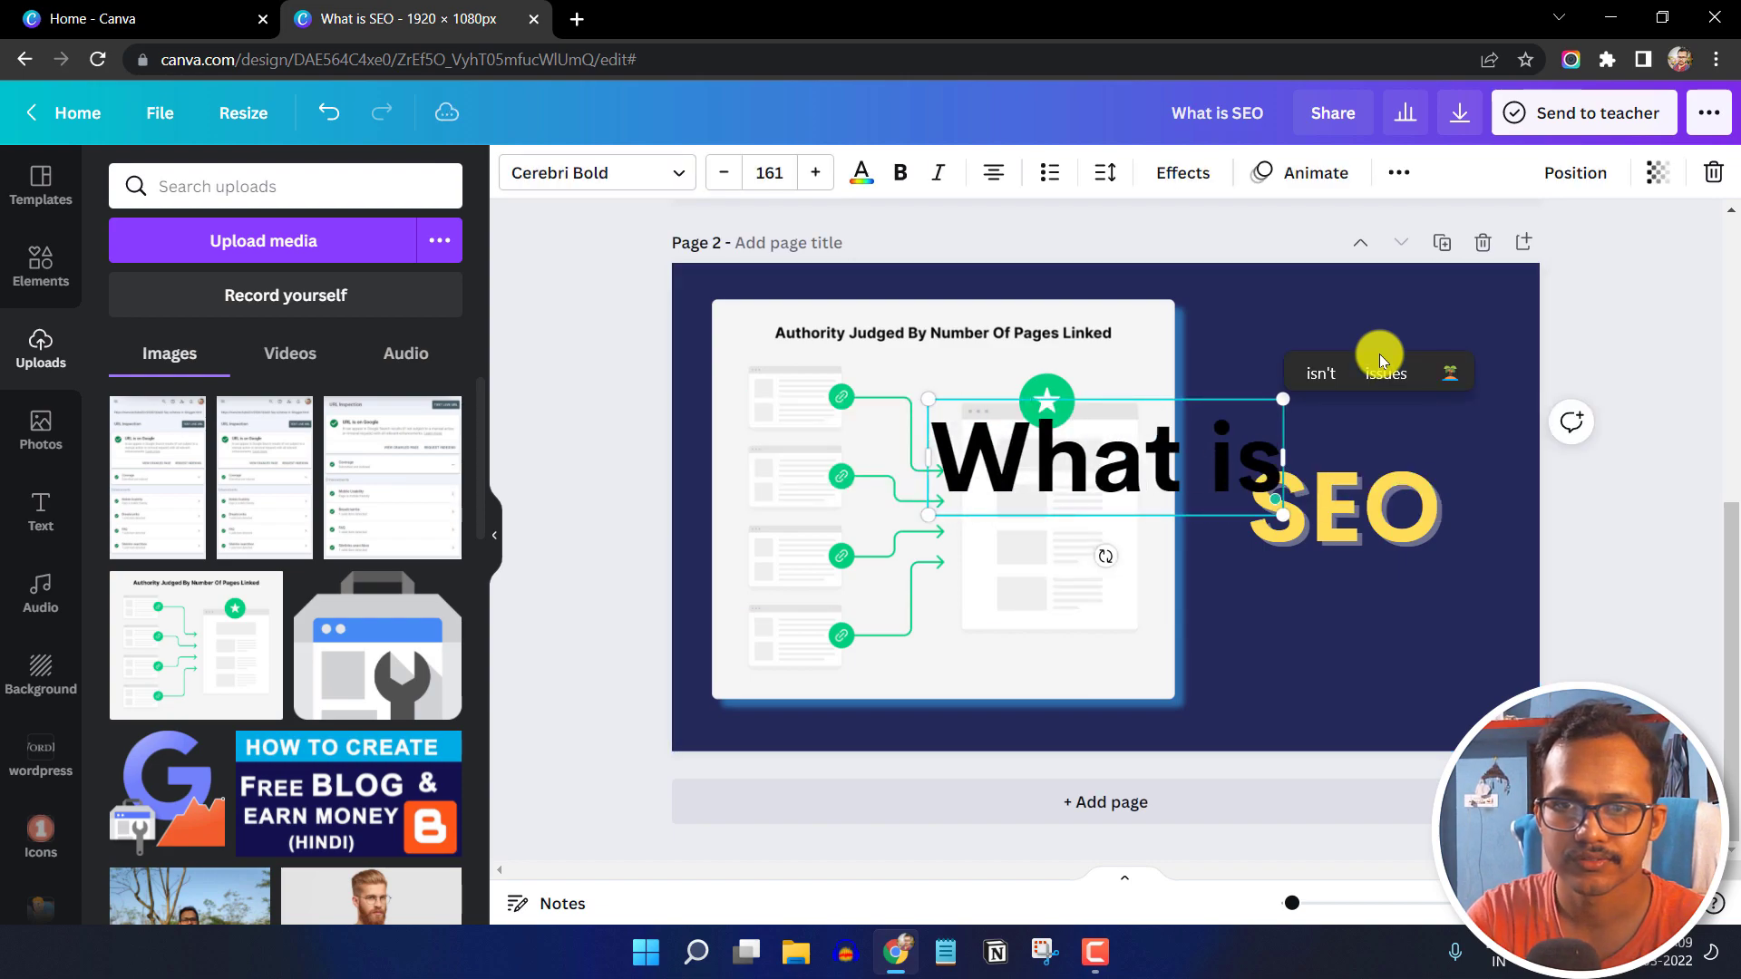
click(862, 173)
click(388, 305)
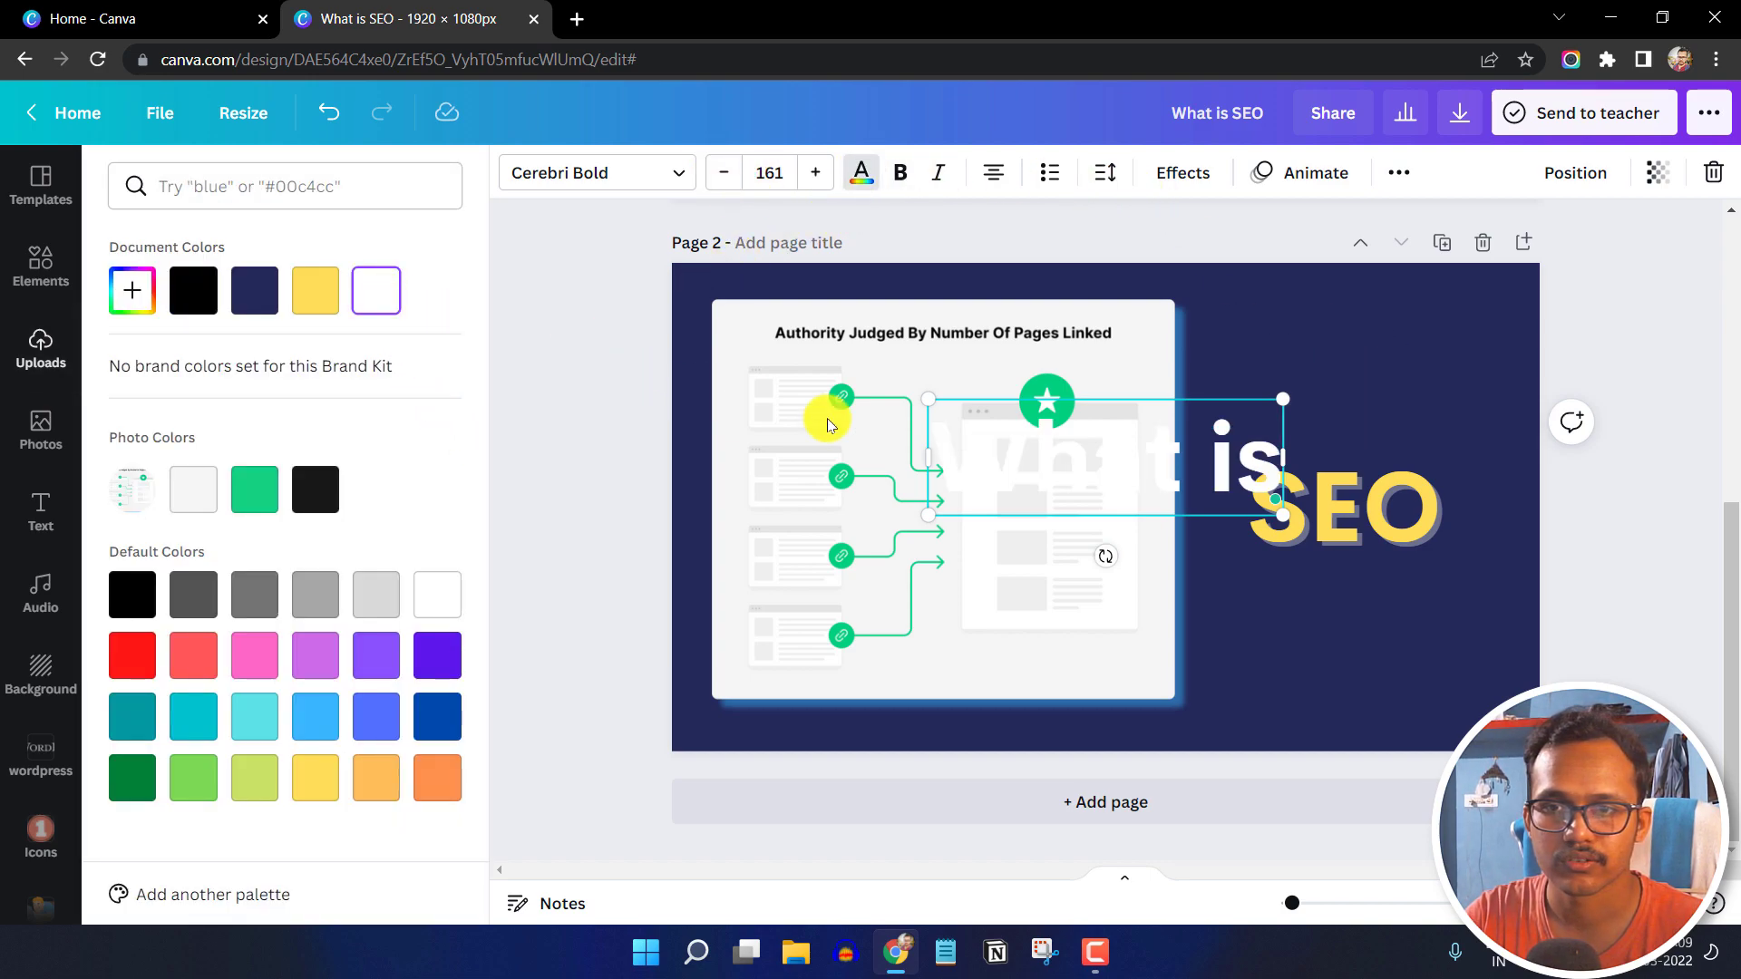
Shrink the "What is" text to size 95 and place it centered directly above "SEO"
drag(929, 516, 1076, 469)
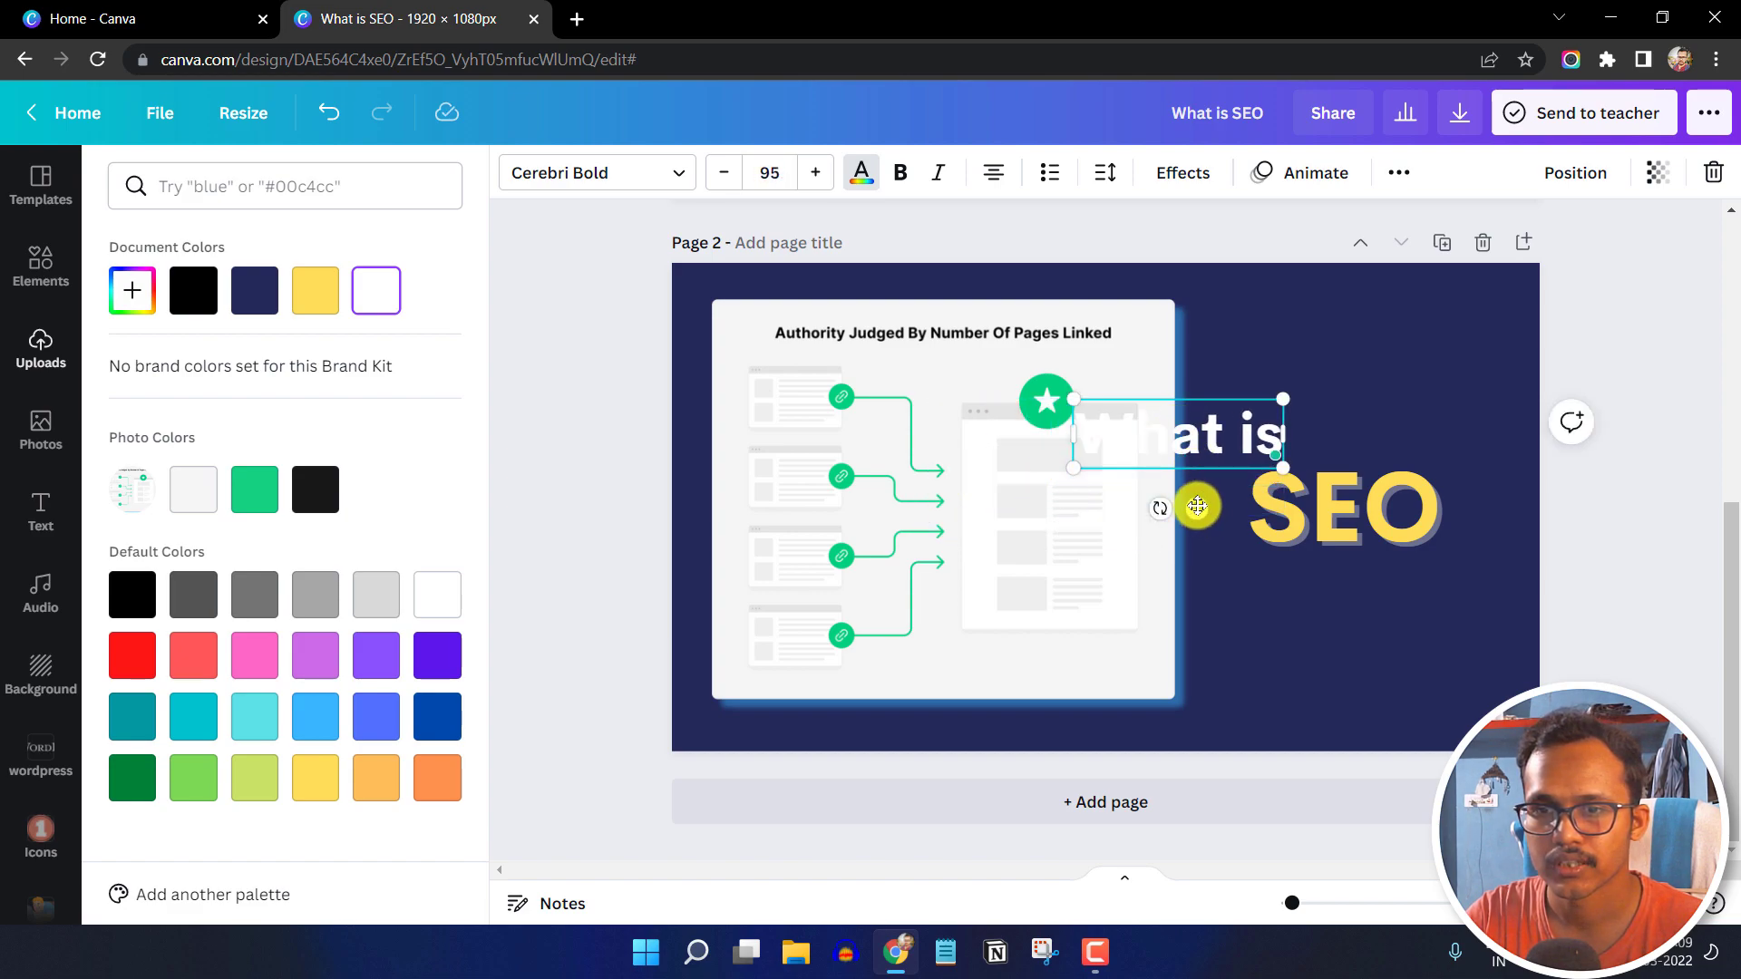
drag(1198, 512, 1356, 500)
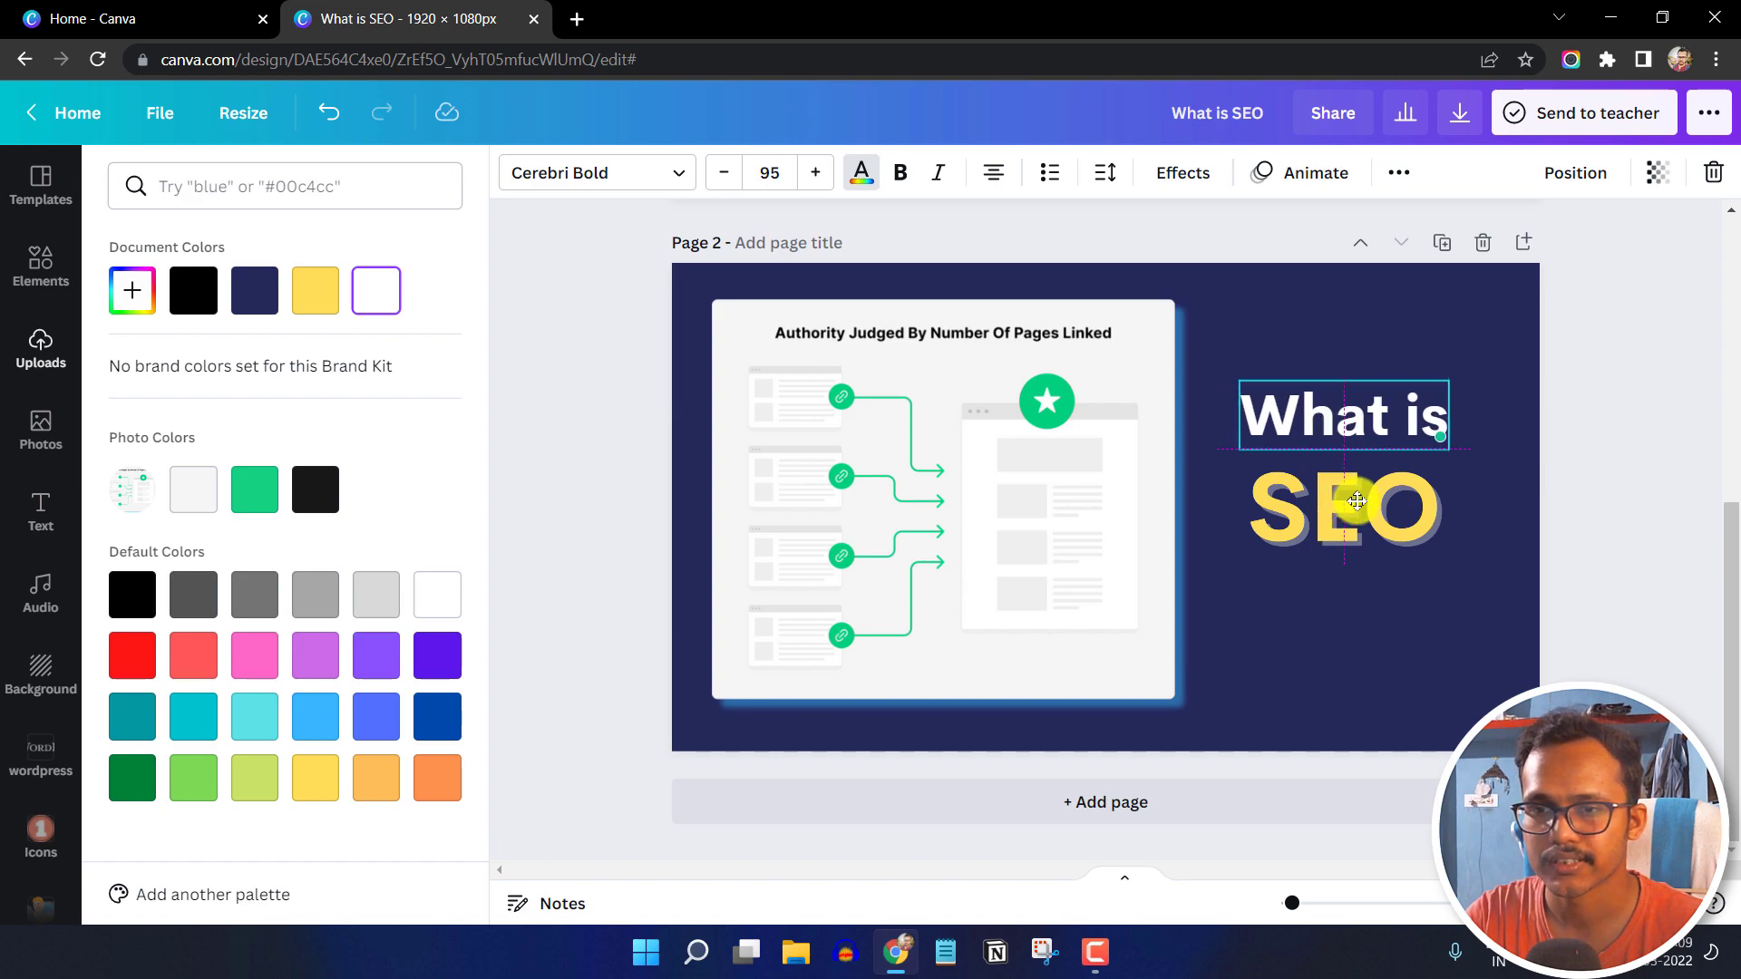
click(1329, 328)
click(1315, 322)
Group the "What is" and "SEO" texts, enlarge the group, and reposition it in the space beside the image
drag(1291, 327, 1438, 560)
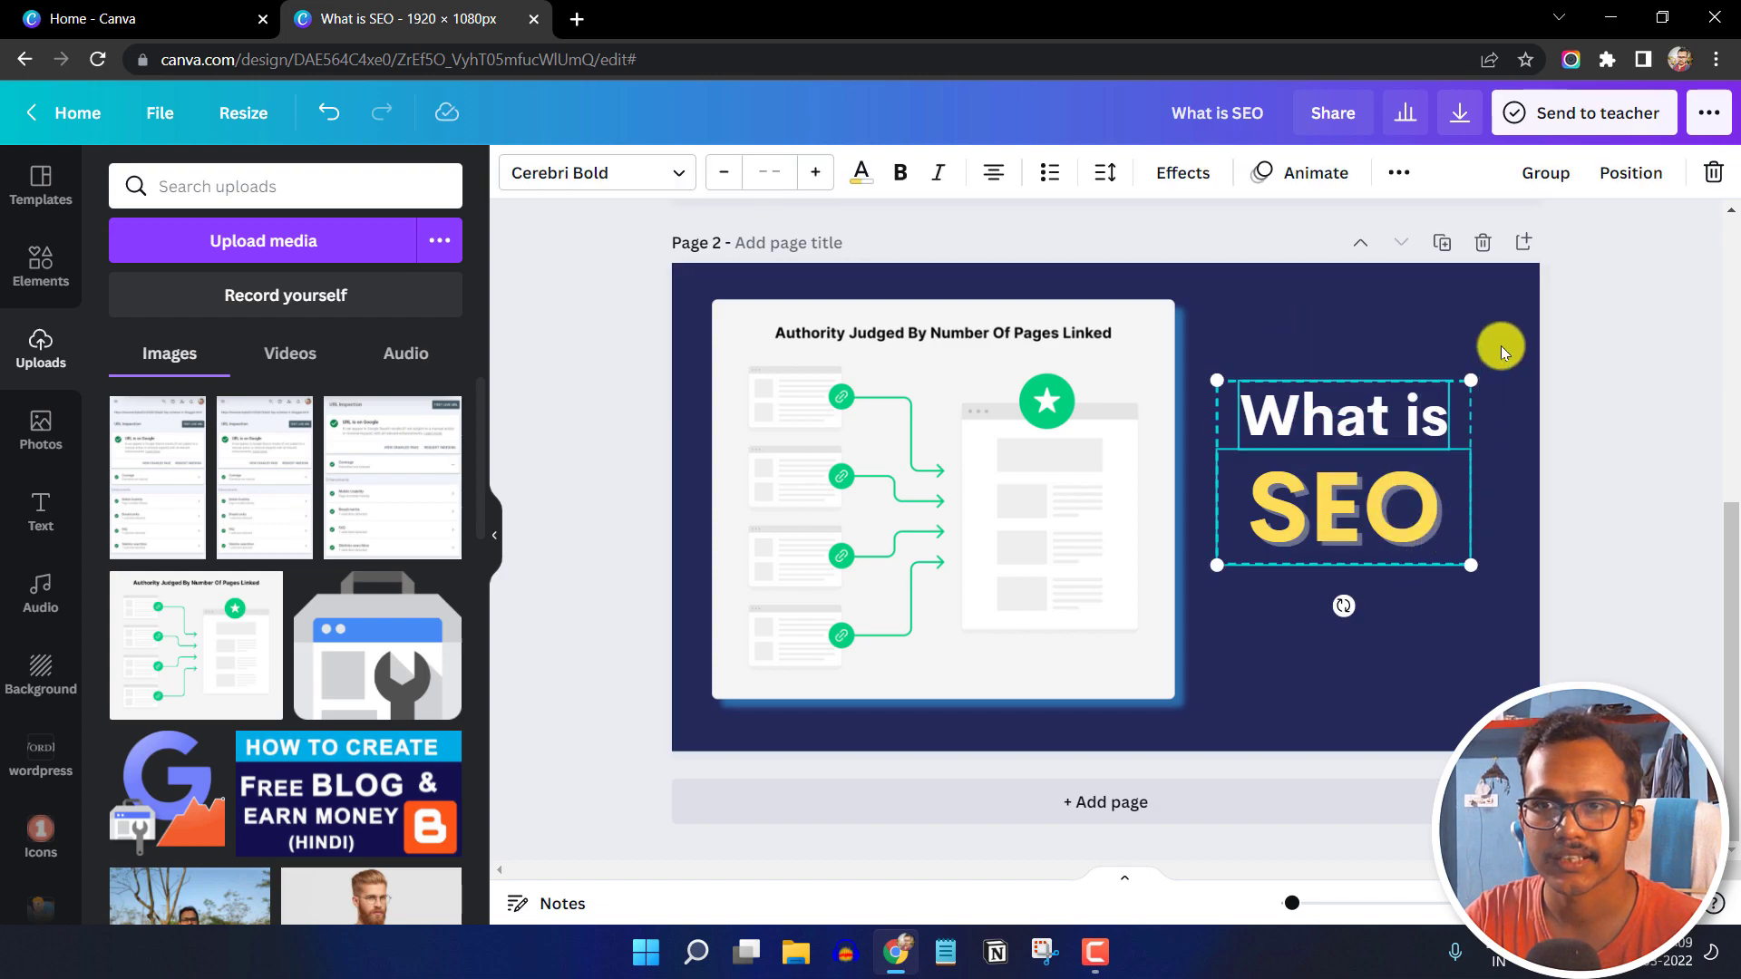
click(1557, 186)
drag(1473, 571, 1520, 614)
click(1372, 520)
drag(1372, 519, 1380, 535)
click(1358, 325)
Make the "What is" text in the group bold and reduce its font size to 107 so it fits on one line
click(1340, 461)
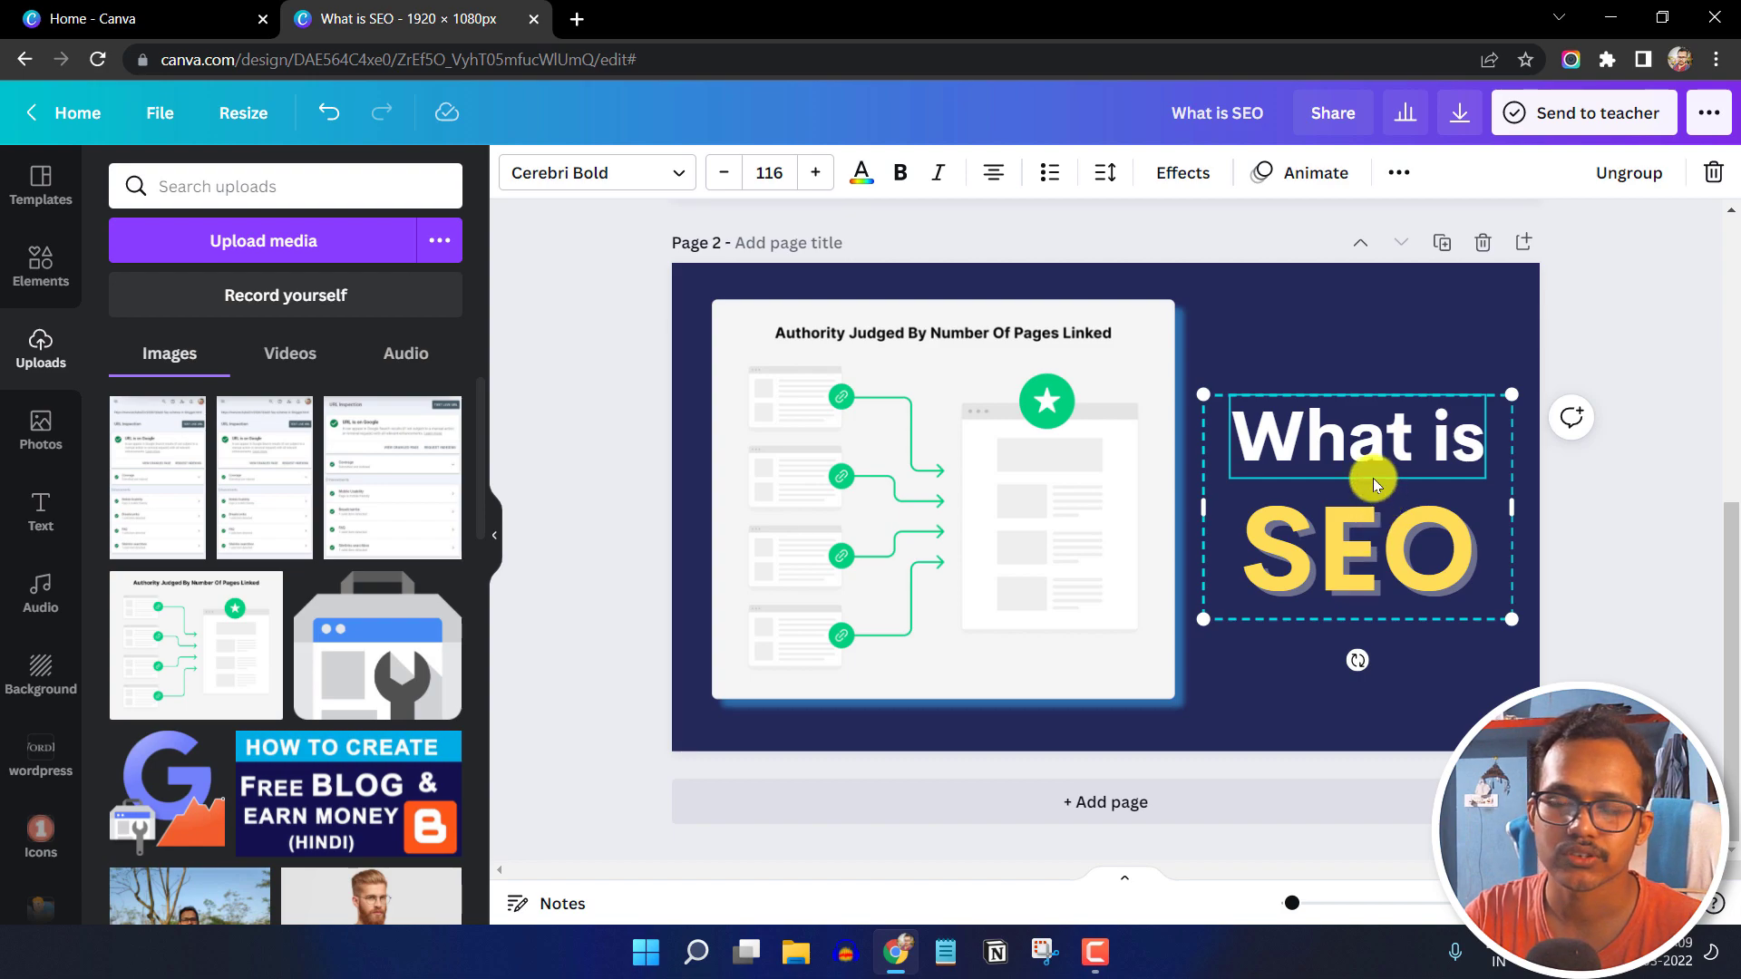
double_click(1360, 423)
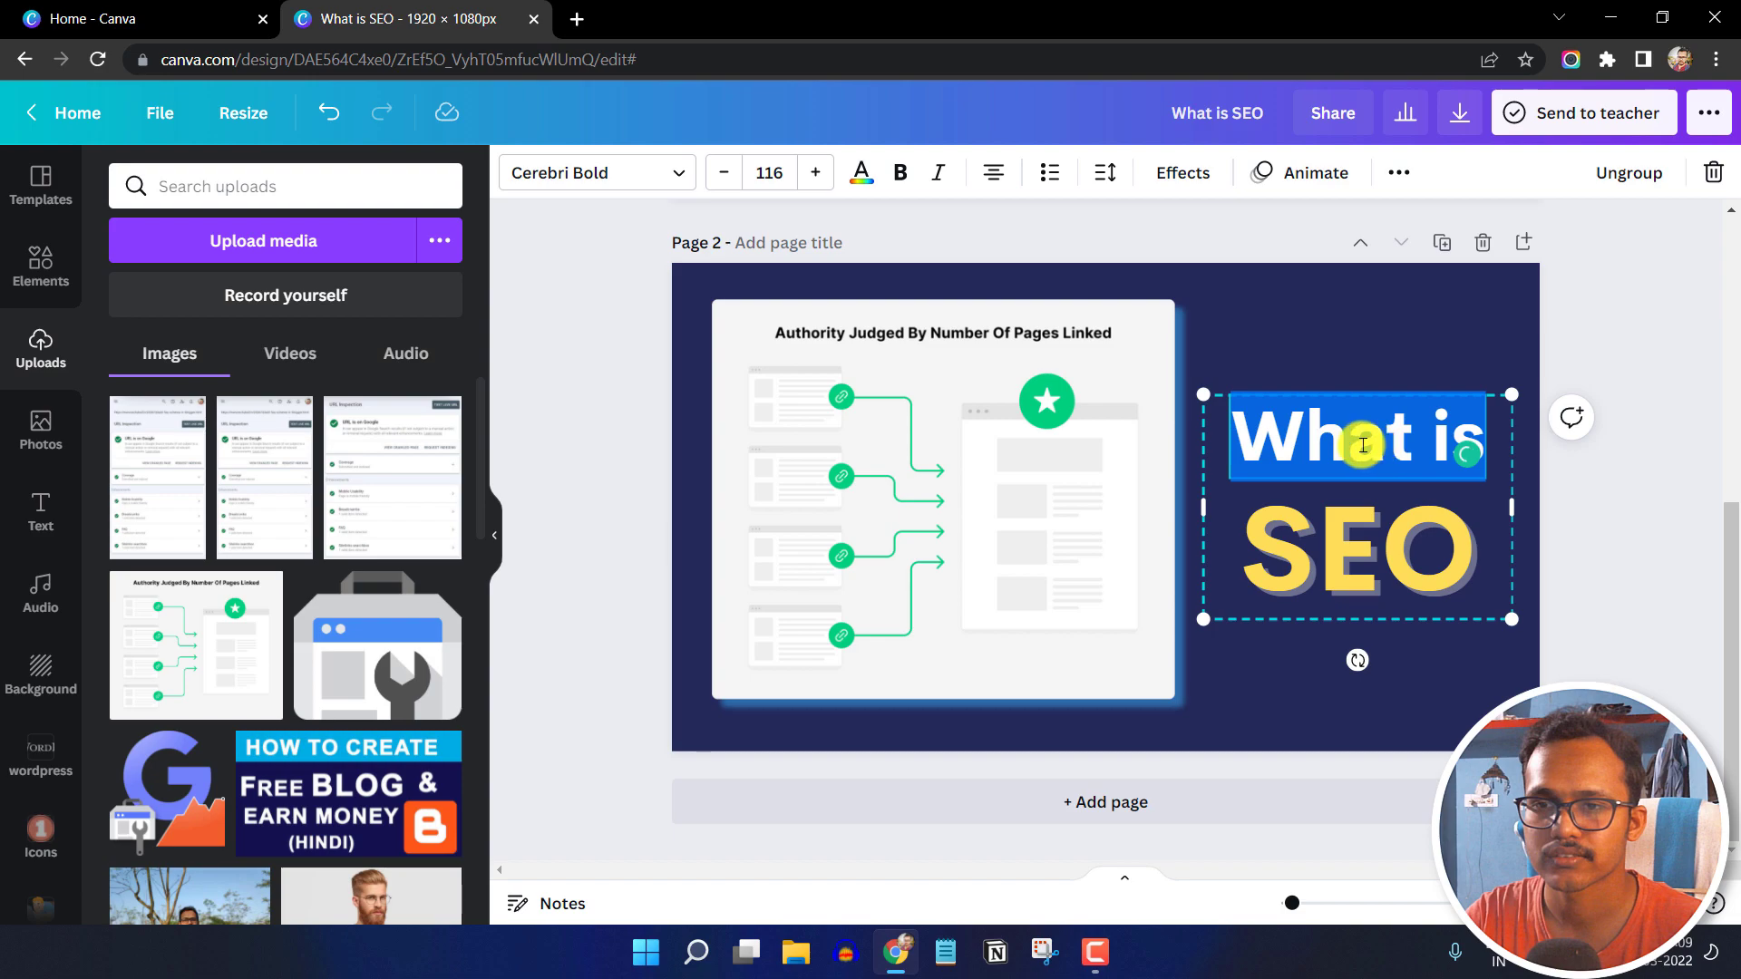
click(898, 174)
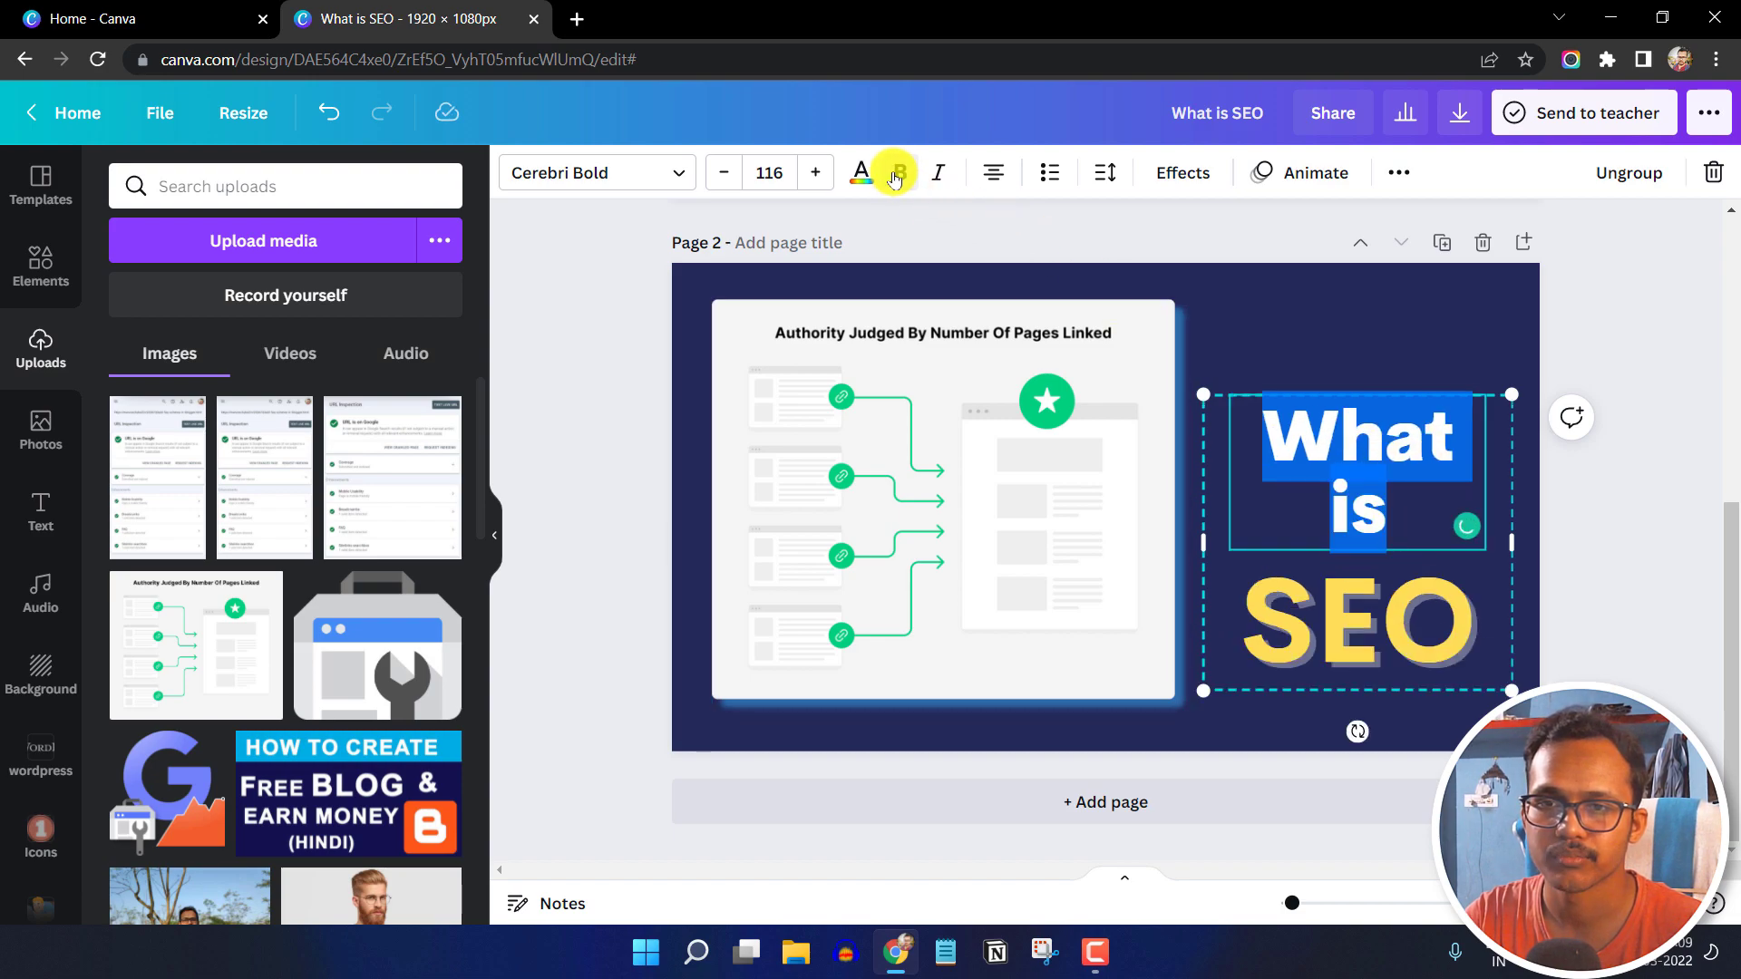
click(725, 174)
click(725, 173)
click(726, 174)
click(725, 173)
click(725, 173)
click(726, 173)
click(726, 173)
click(725, 173)
click(725, 173)
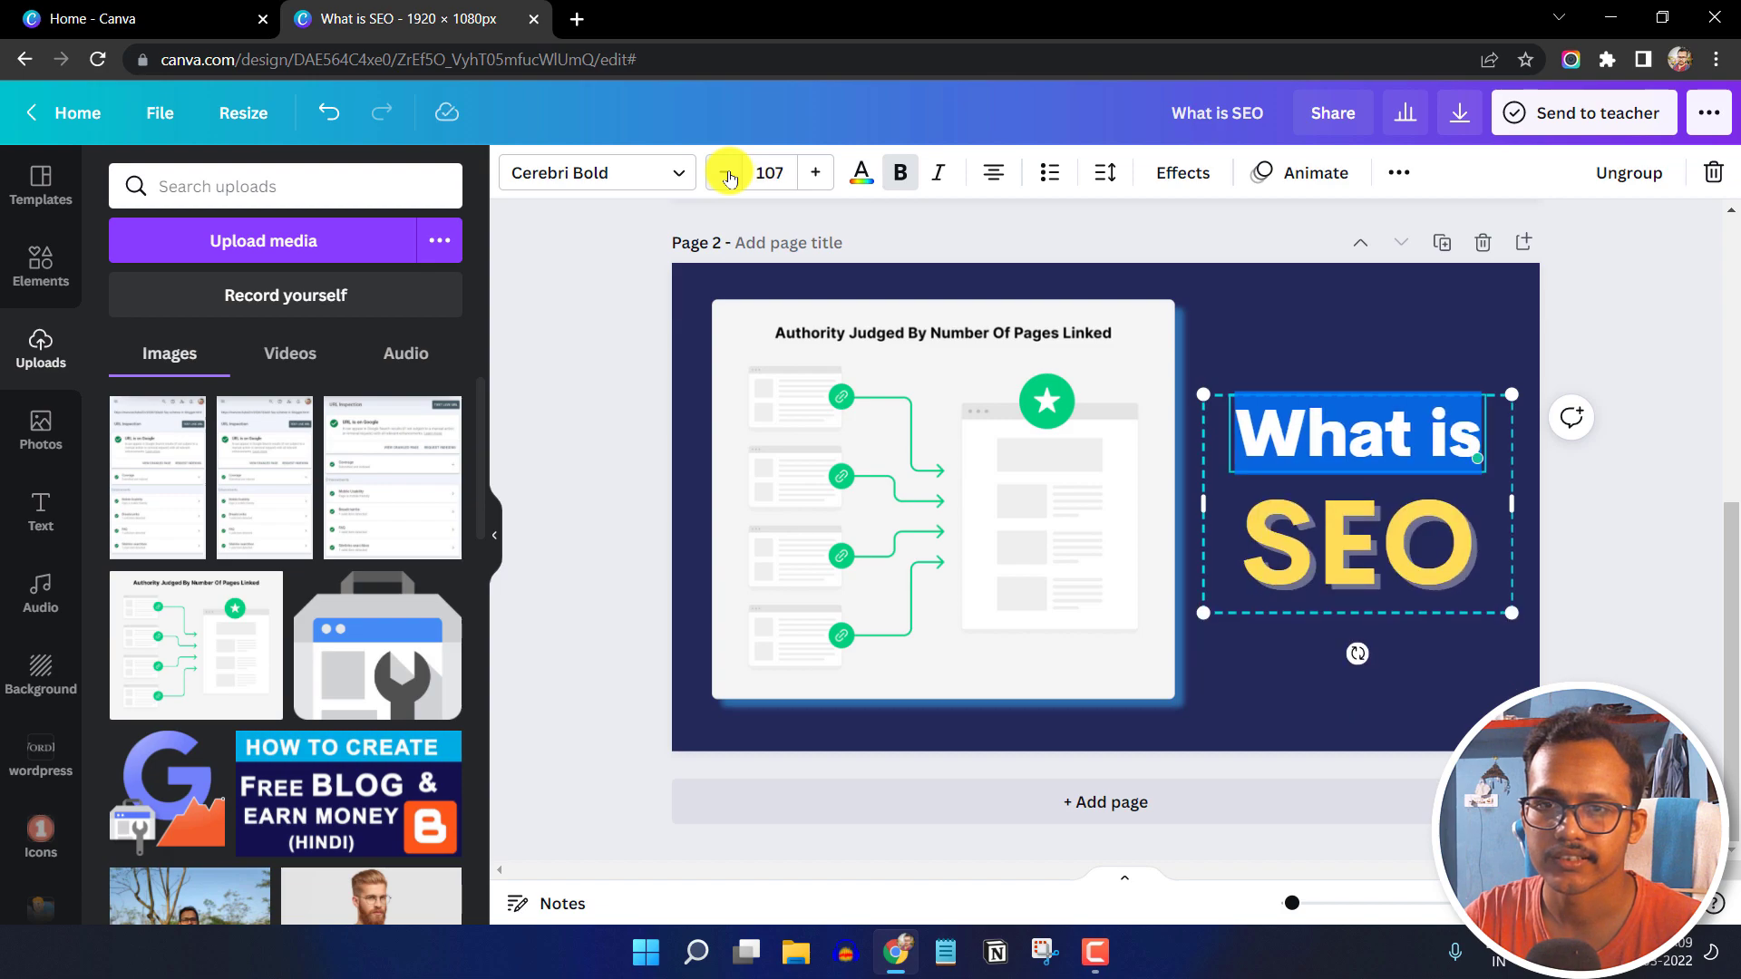
click(1305, 318)
Copy the style of the page 1 "What is SEO" title and apply it to the "What is" text on page 2
scroll(1304, 318, up, 5)
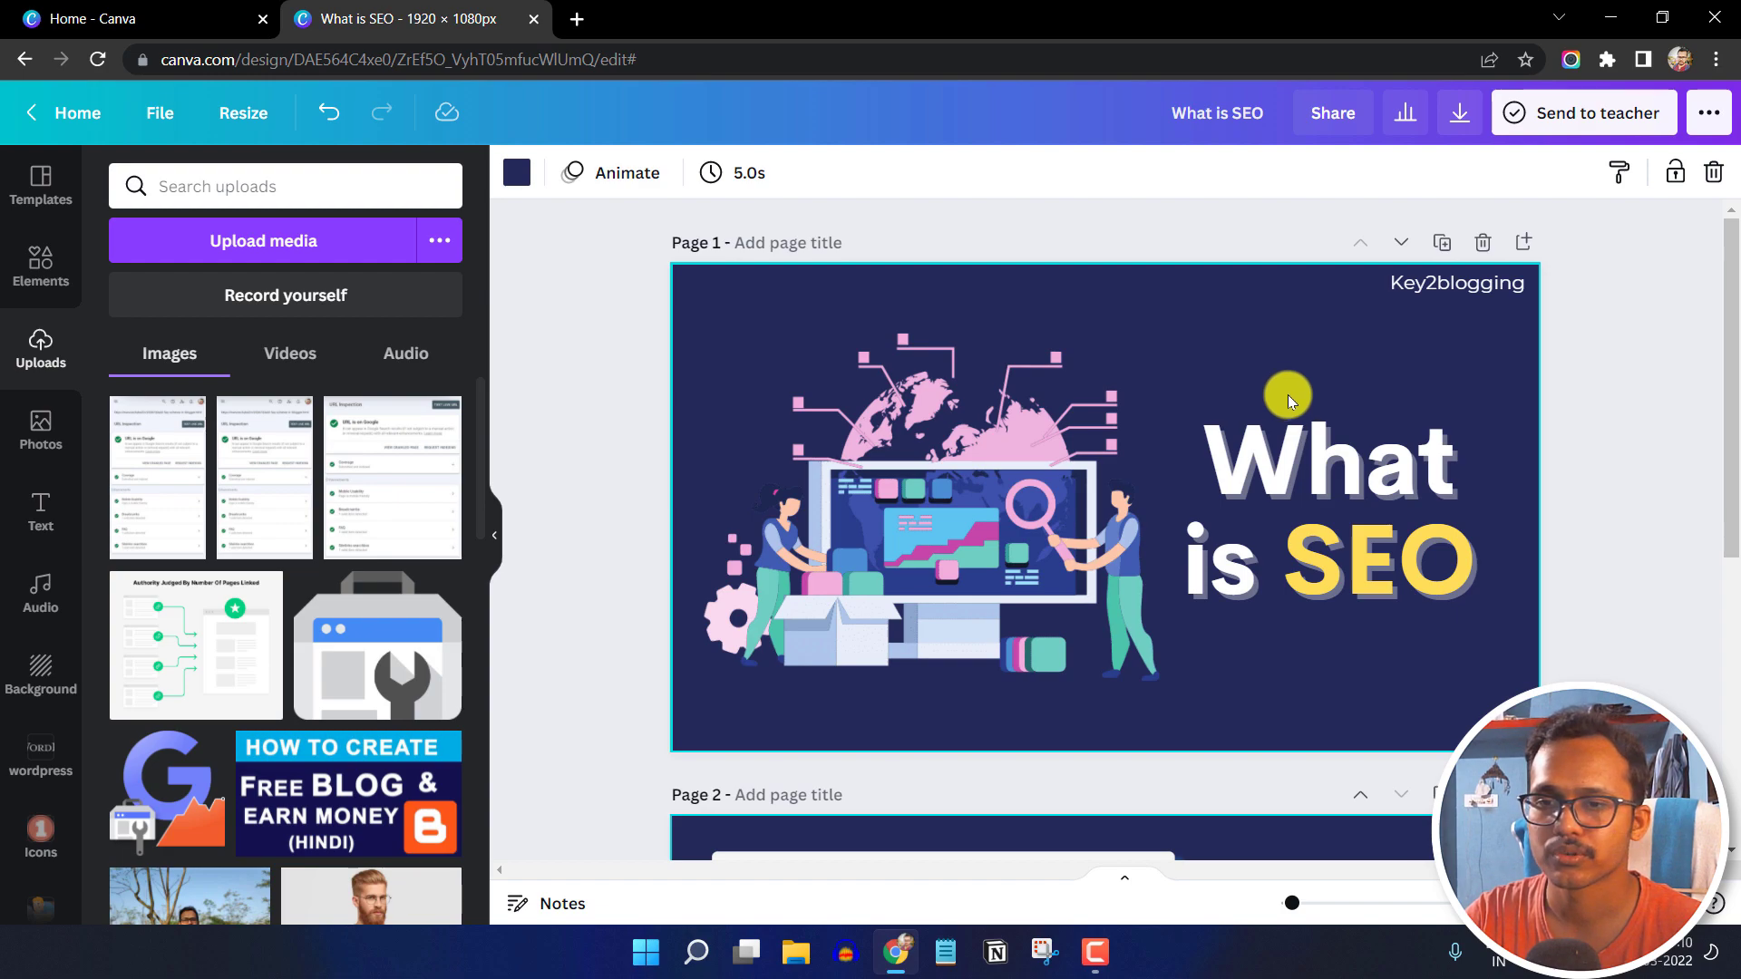
scroll(1287, 394, down, 1)
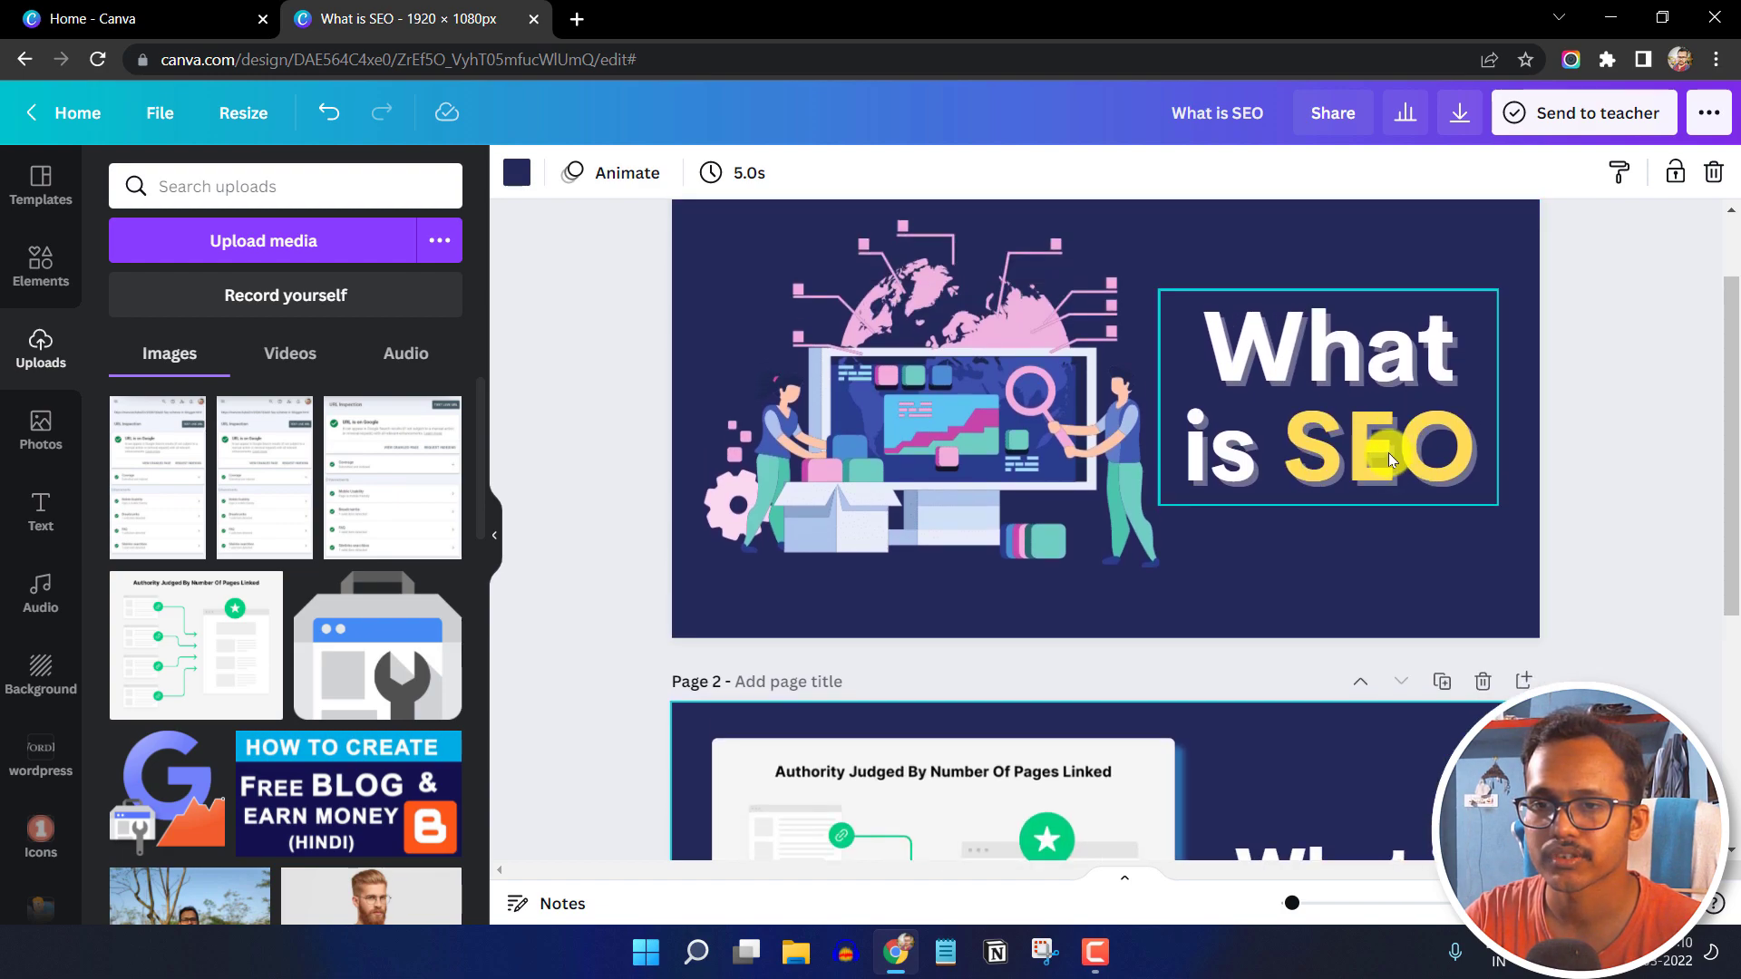
click(1385, 384)
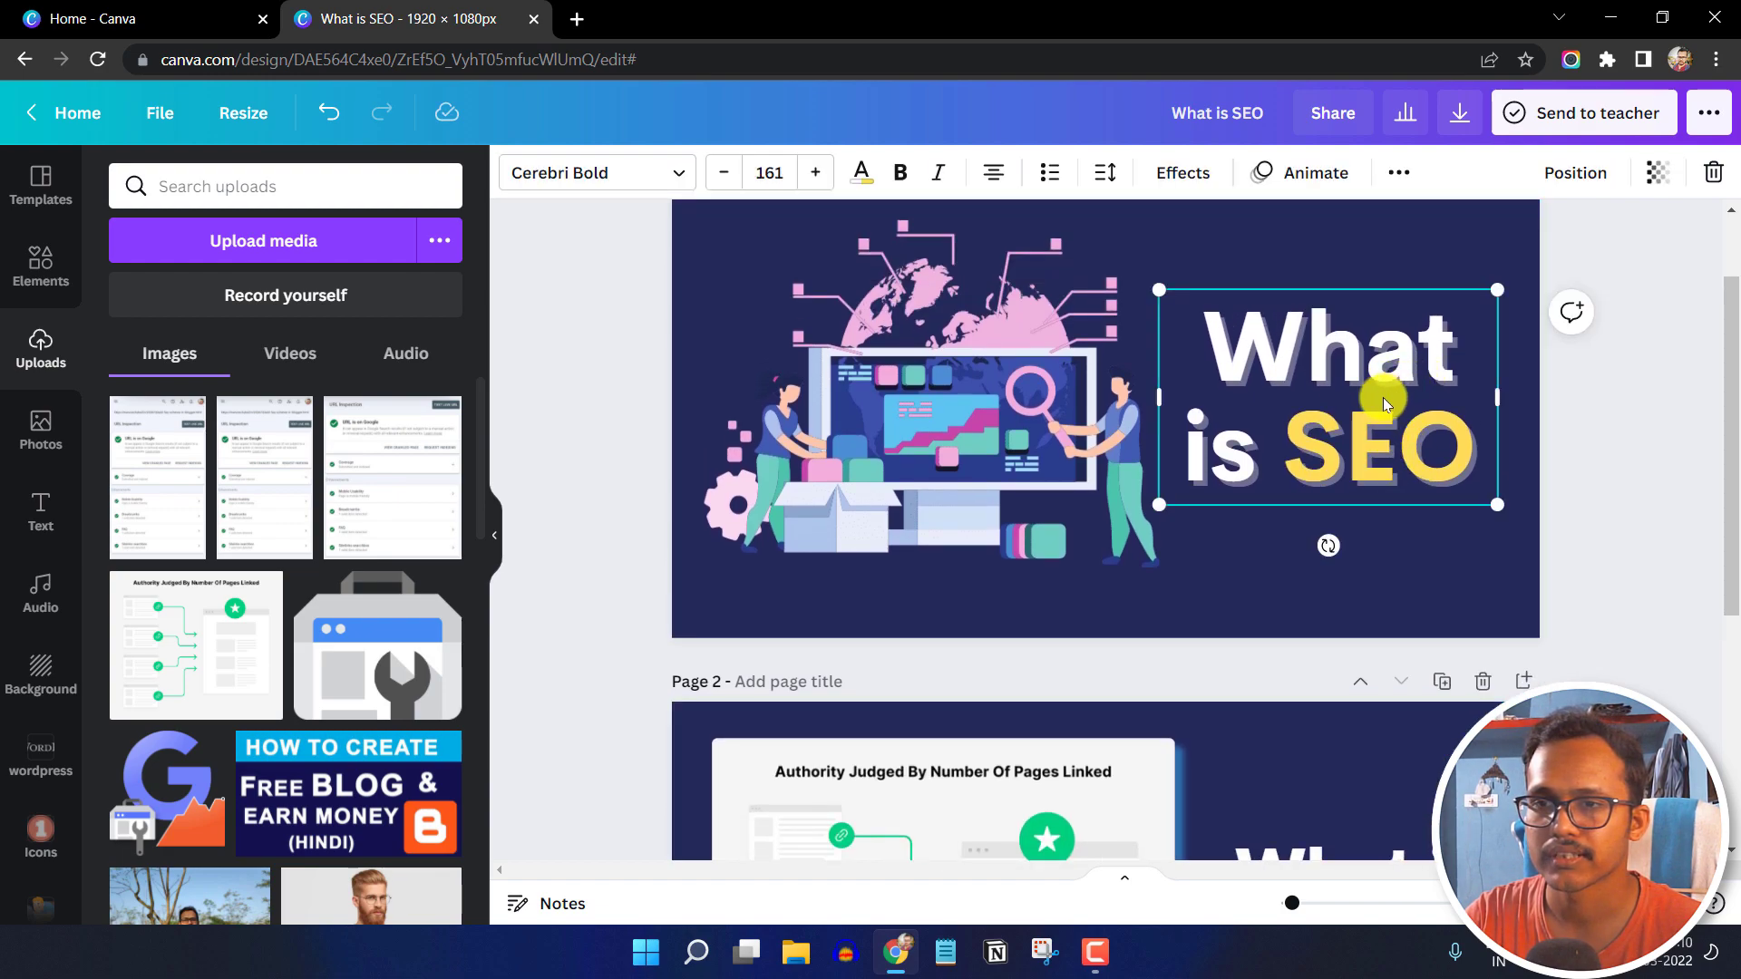
click(1383, 175)
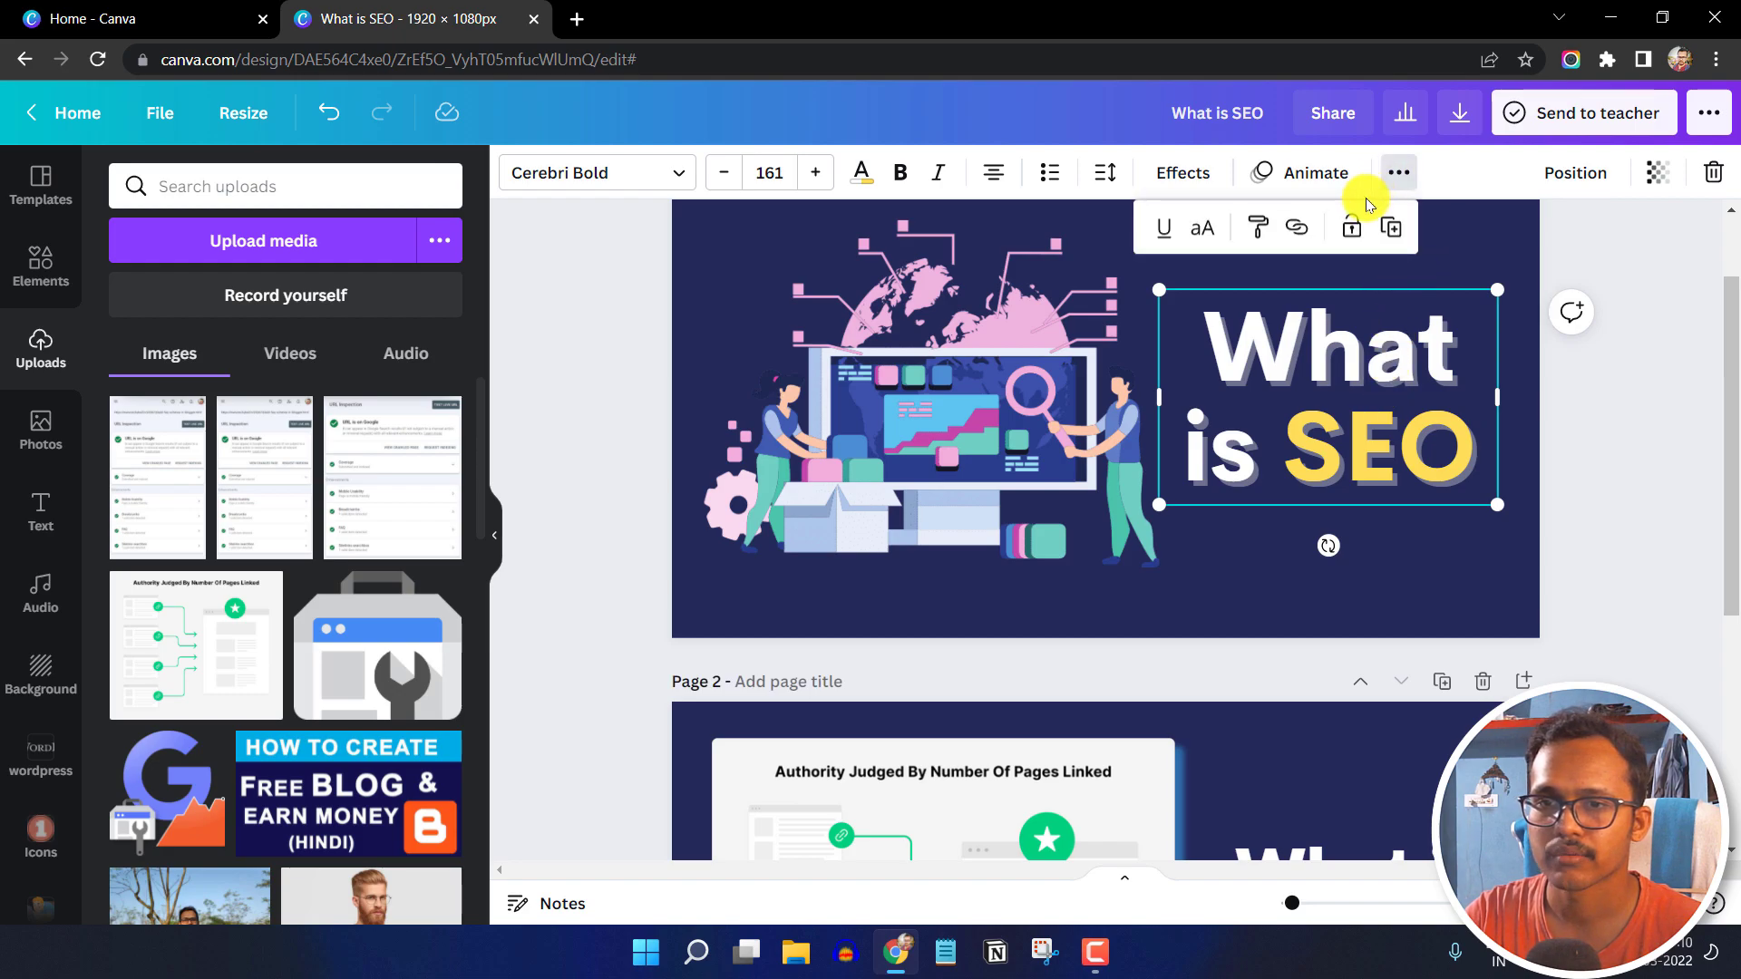
click(1258, 231)
scroll(1324, 490, down, 5)
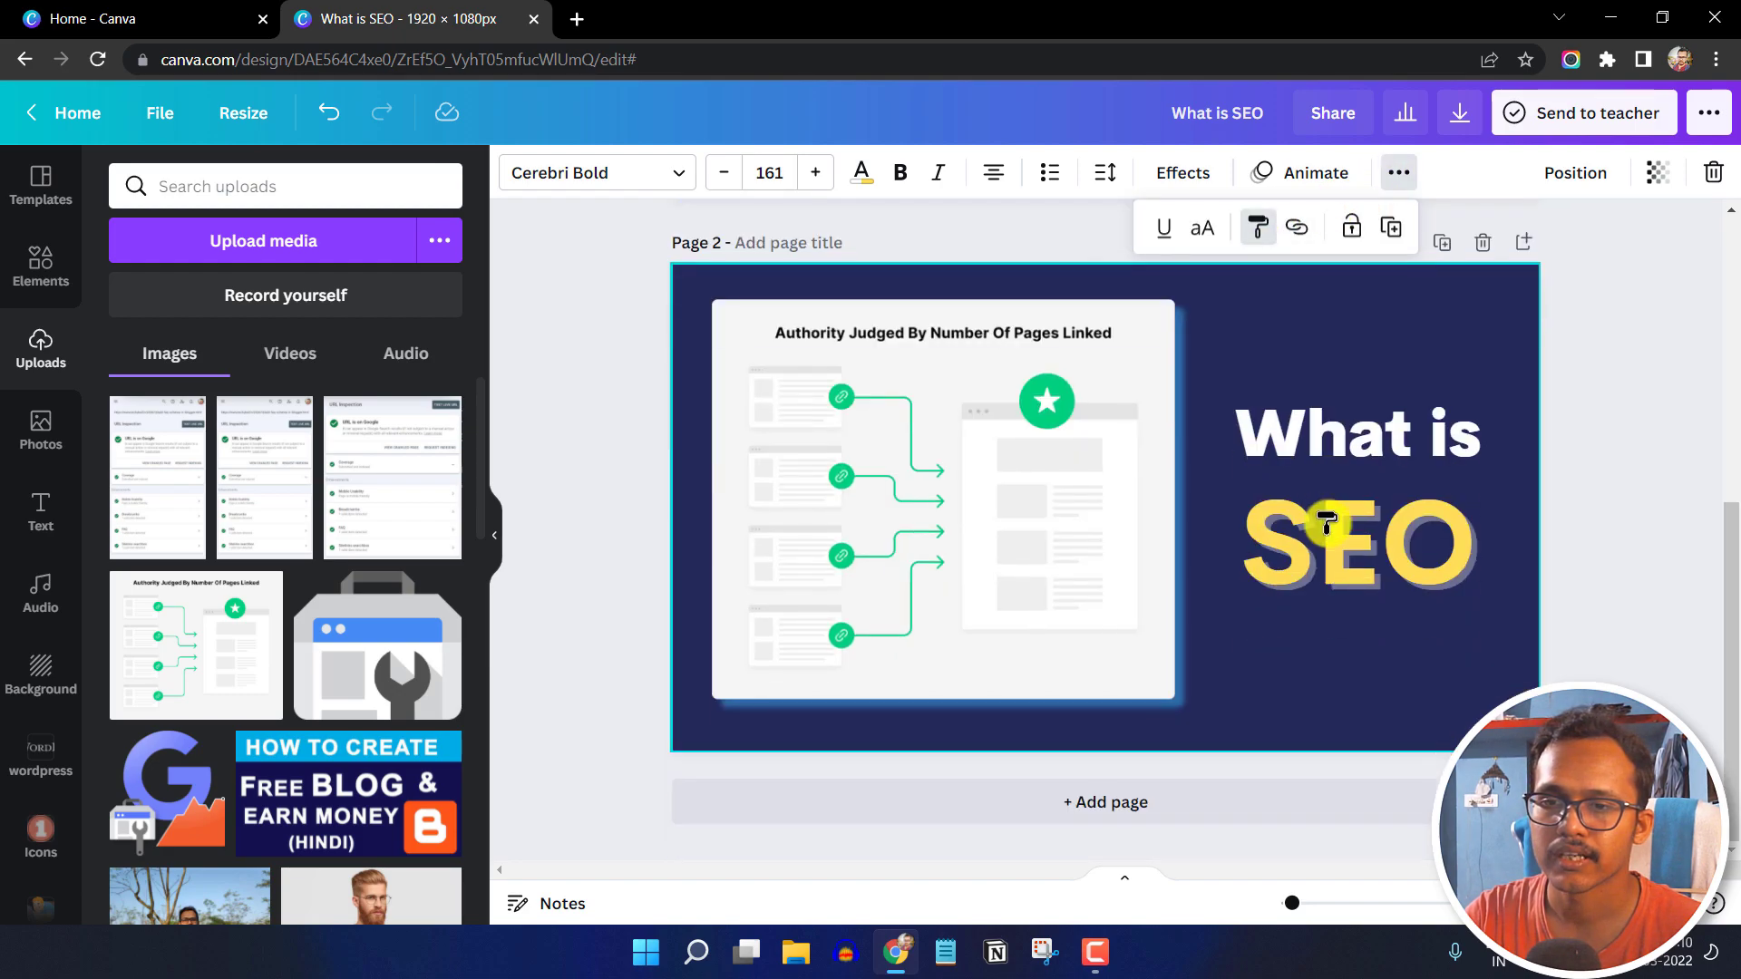
click(1362, 458)
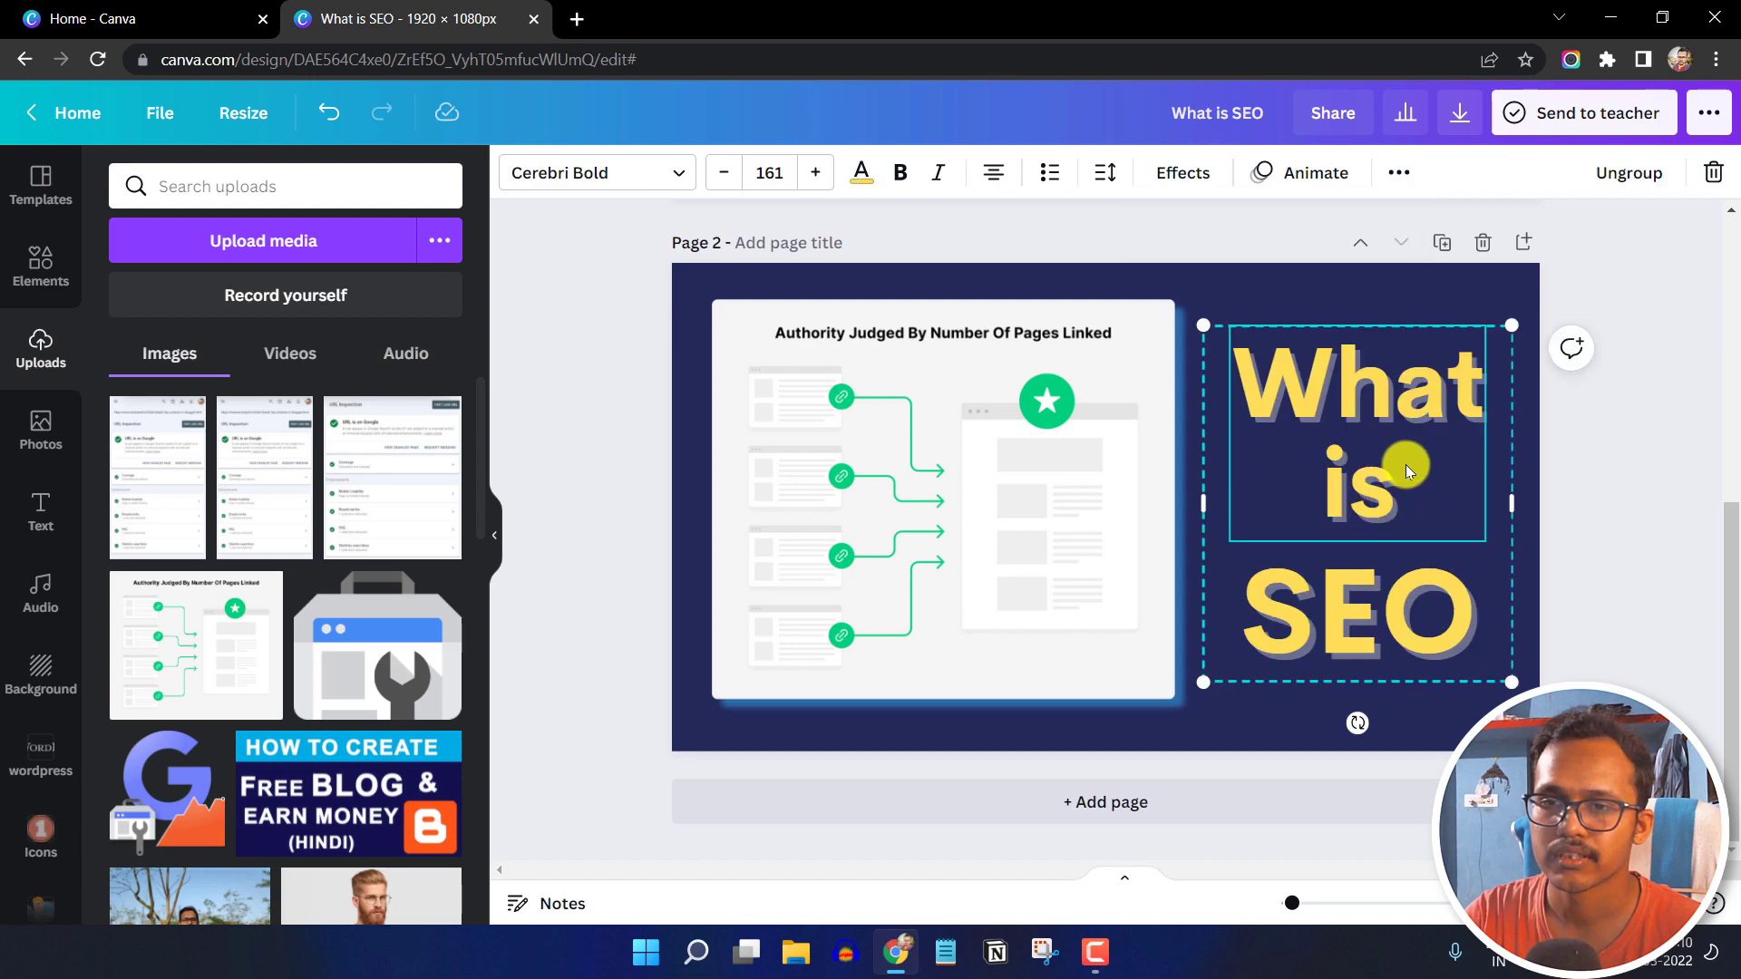
Set the font size of the page 2 "What is" text to 48
scroll(1351, 408, up, 6)
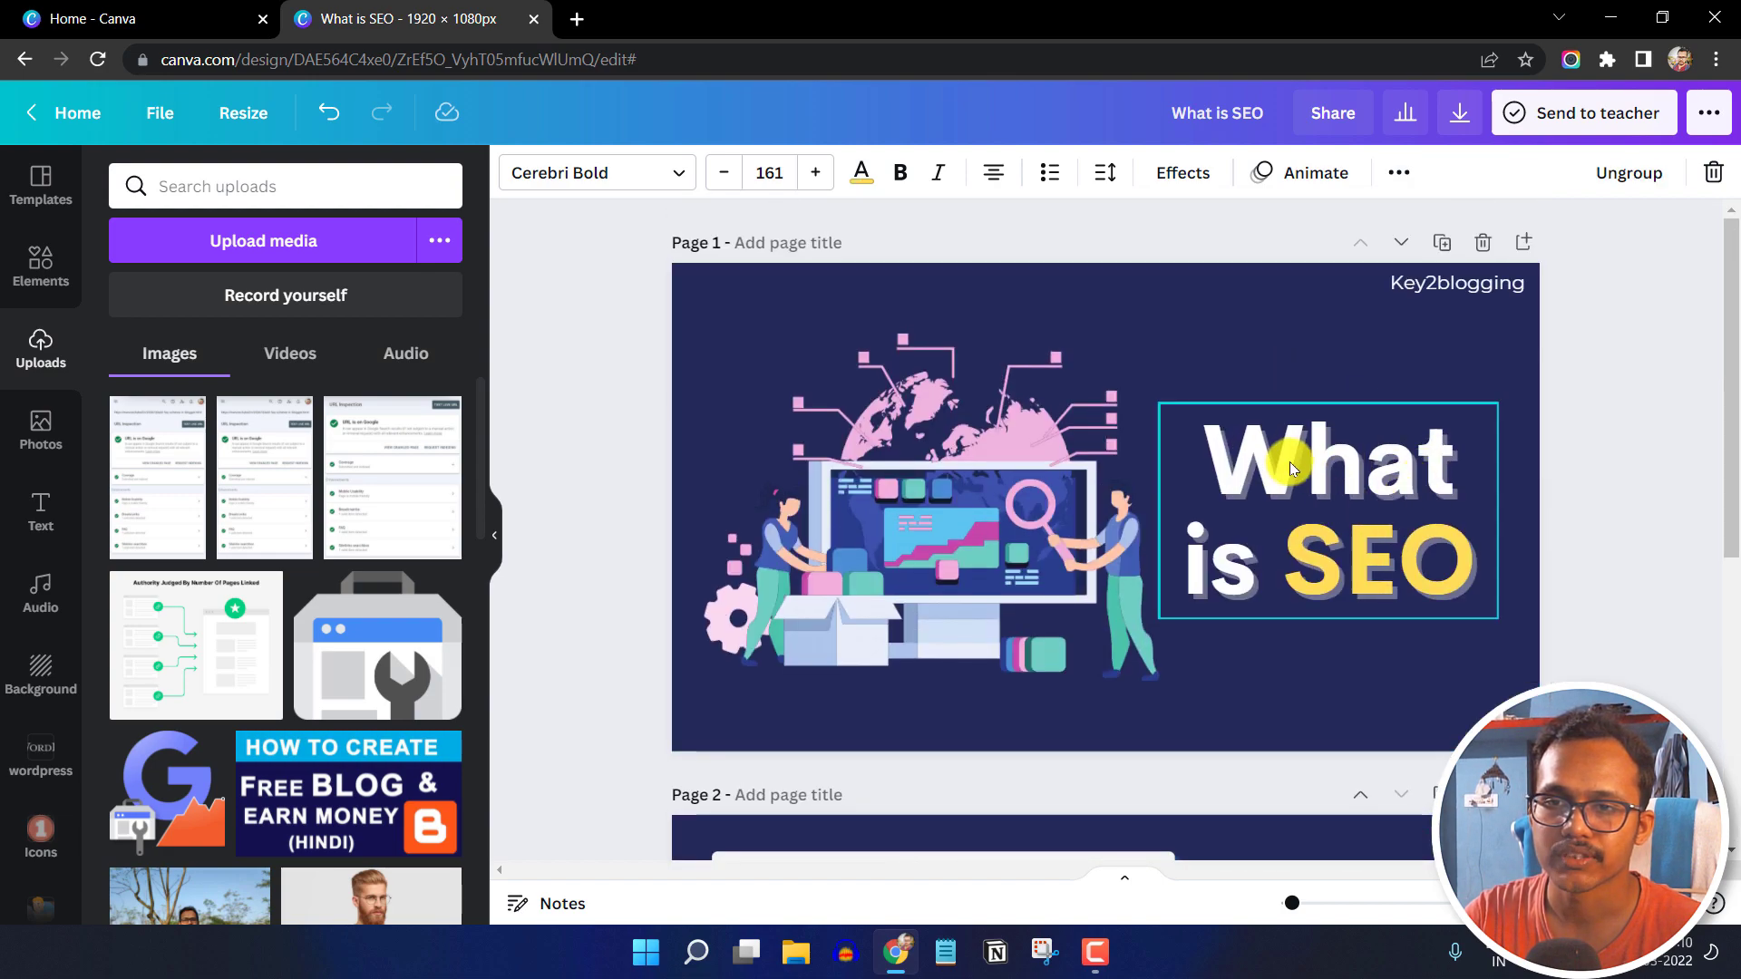
scroll(1340, 497, down, 5)
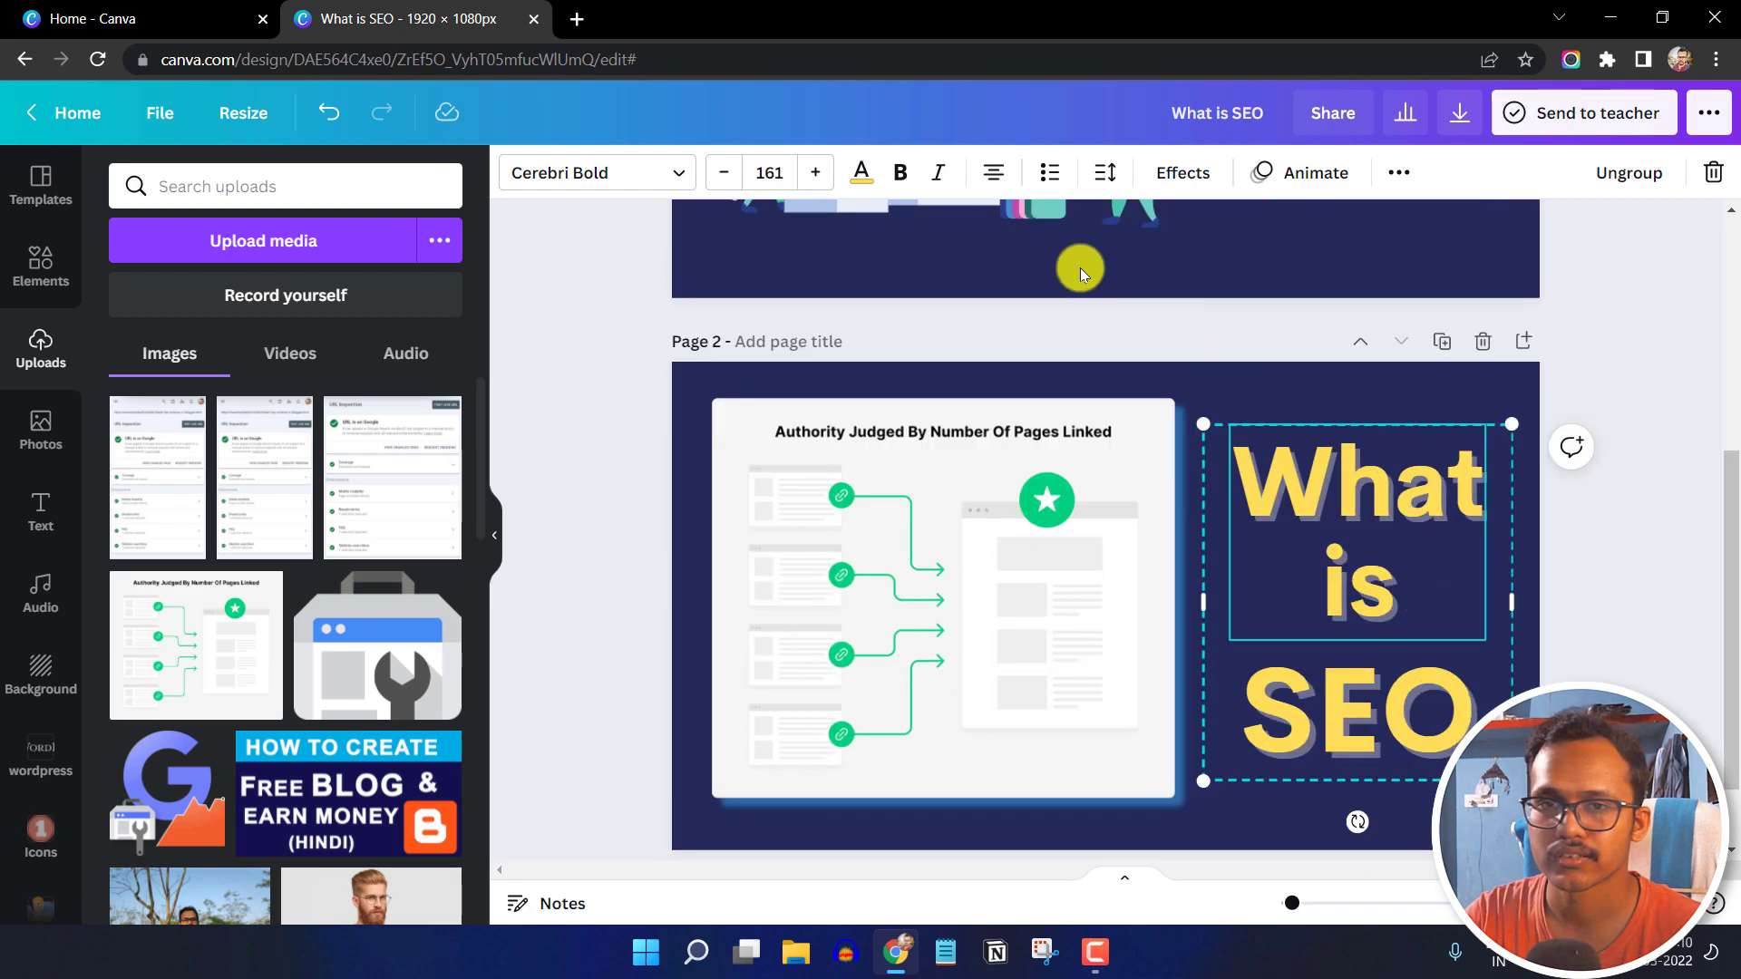
click(769, 172)
scroll(796, 428, down, 4)
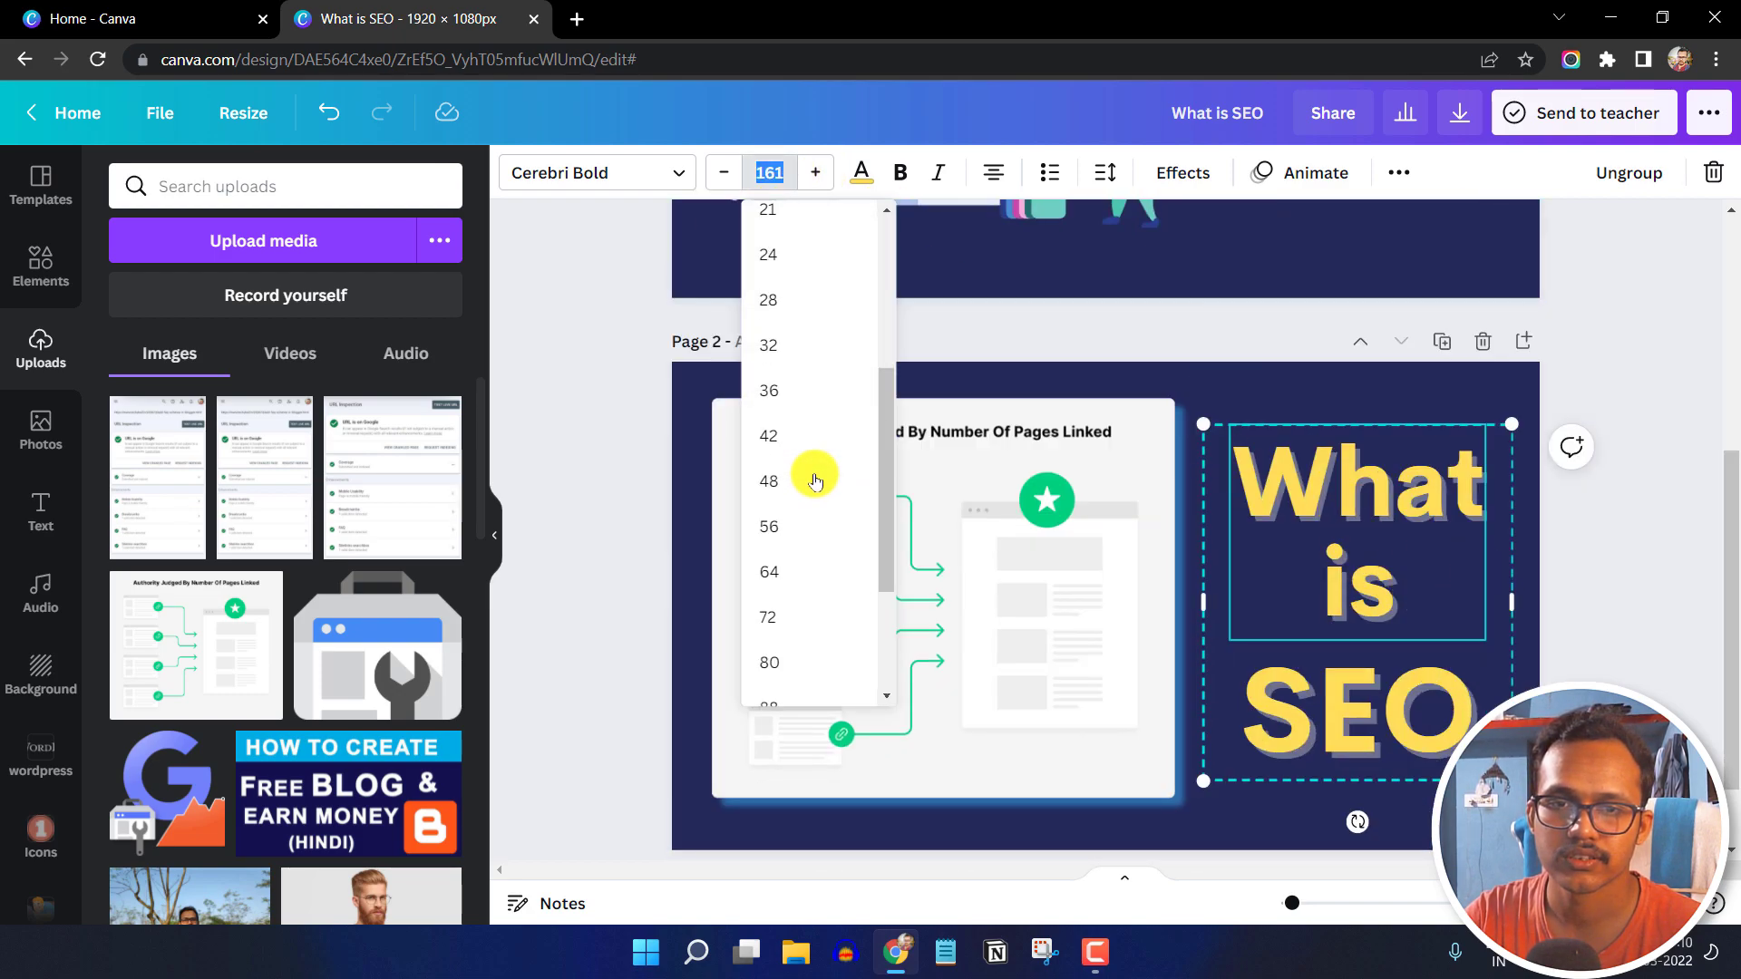
click(807, 472)
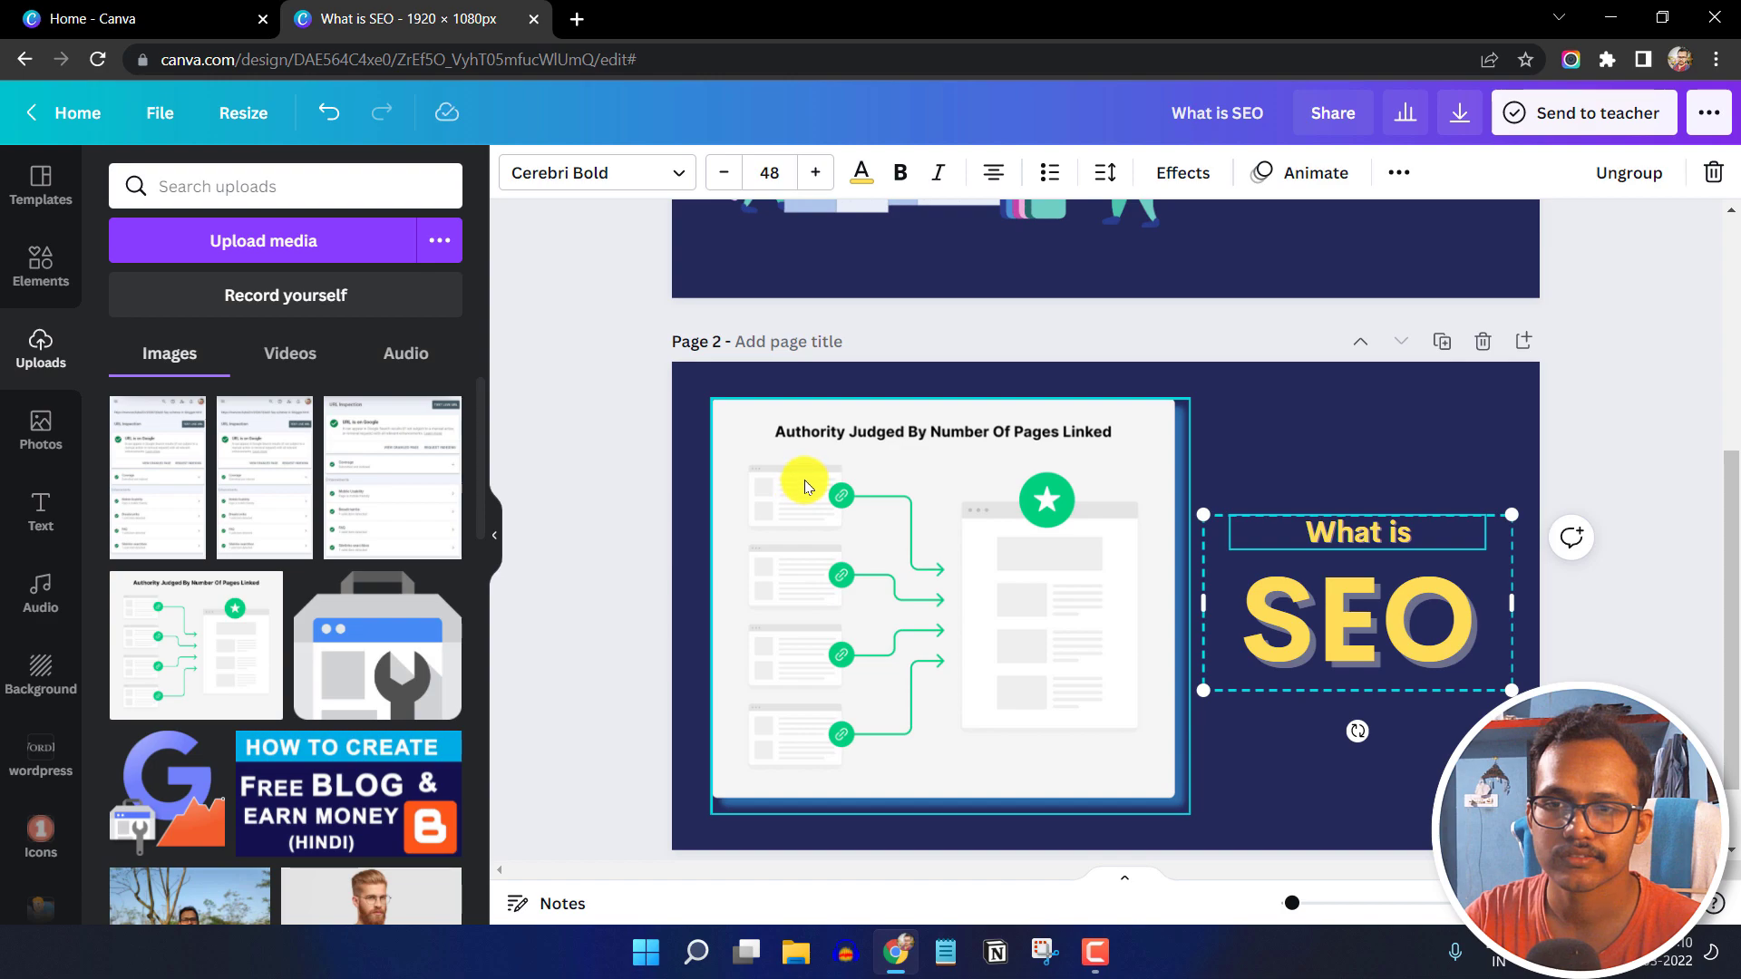
click(1331, 437)
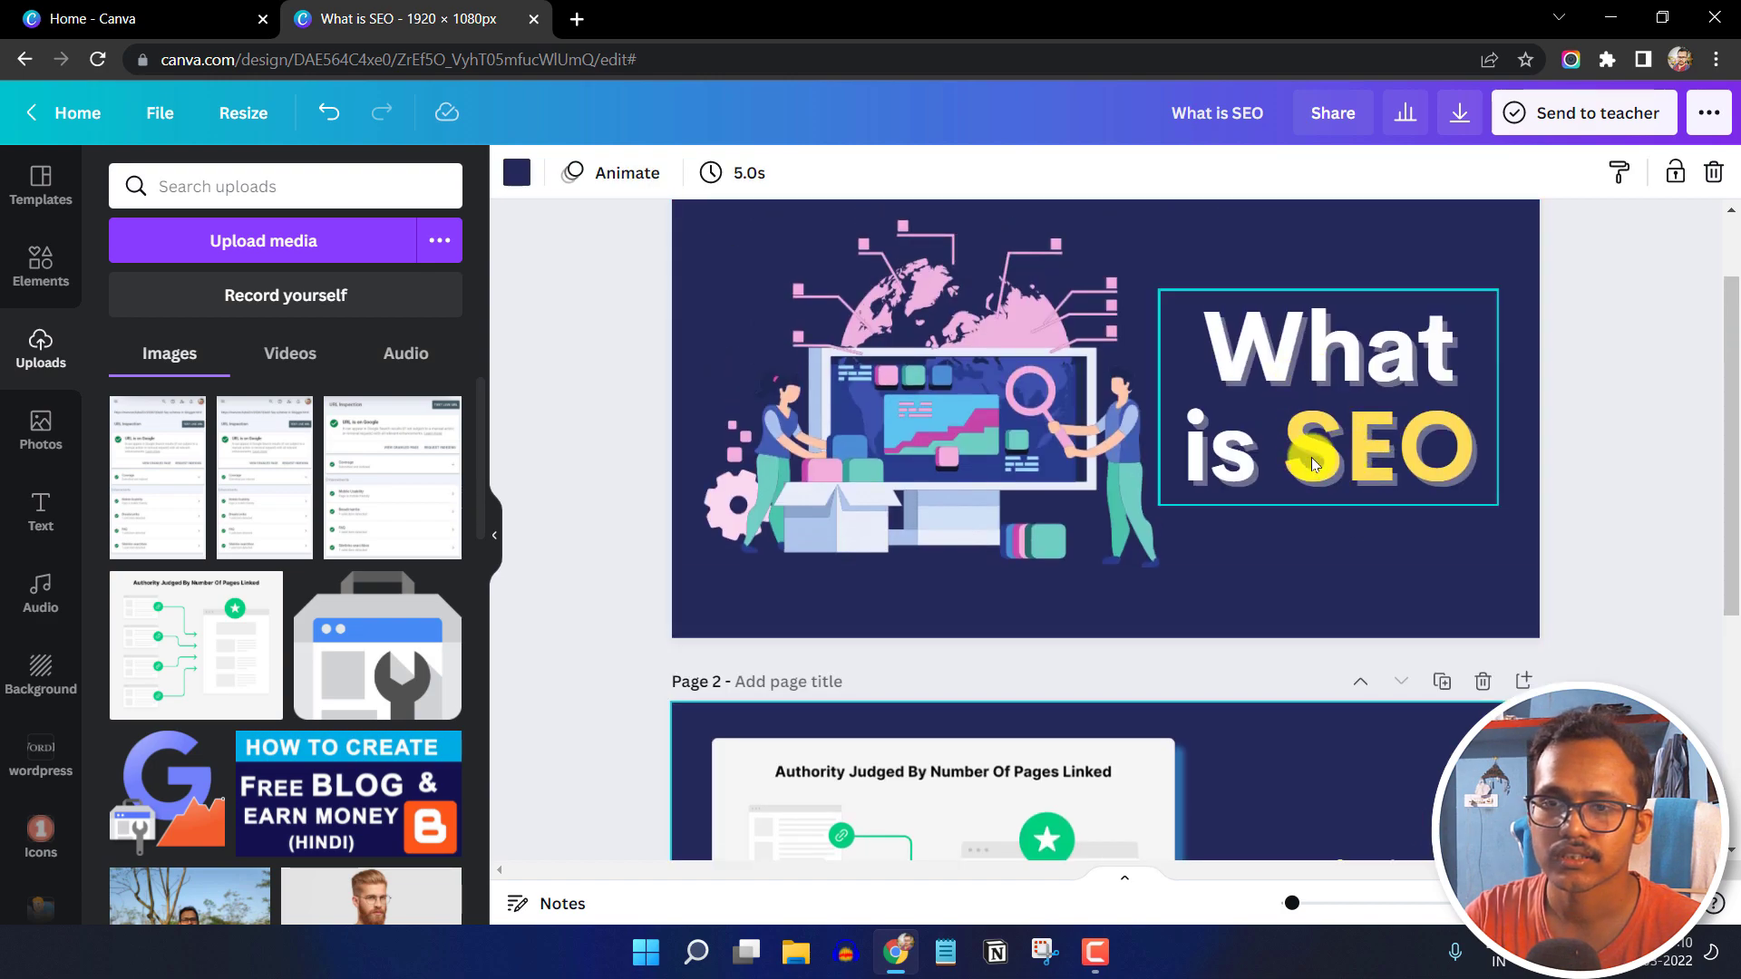
scroll(1303, 416, down, 4)
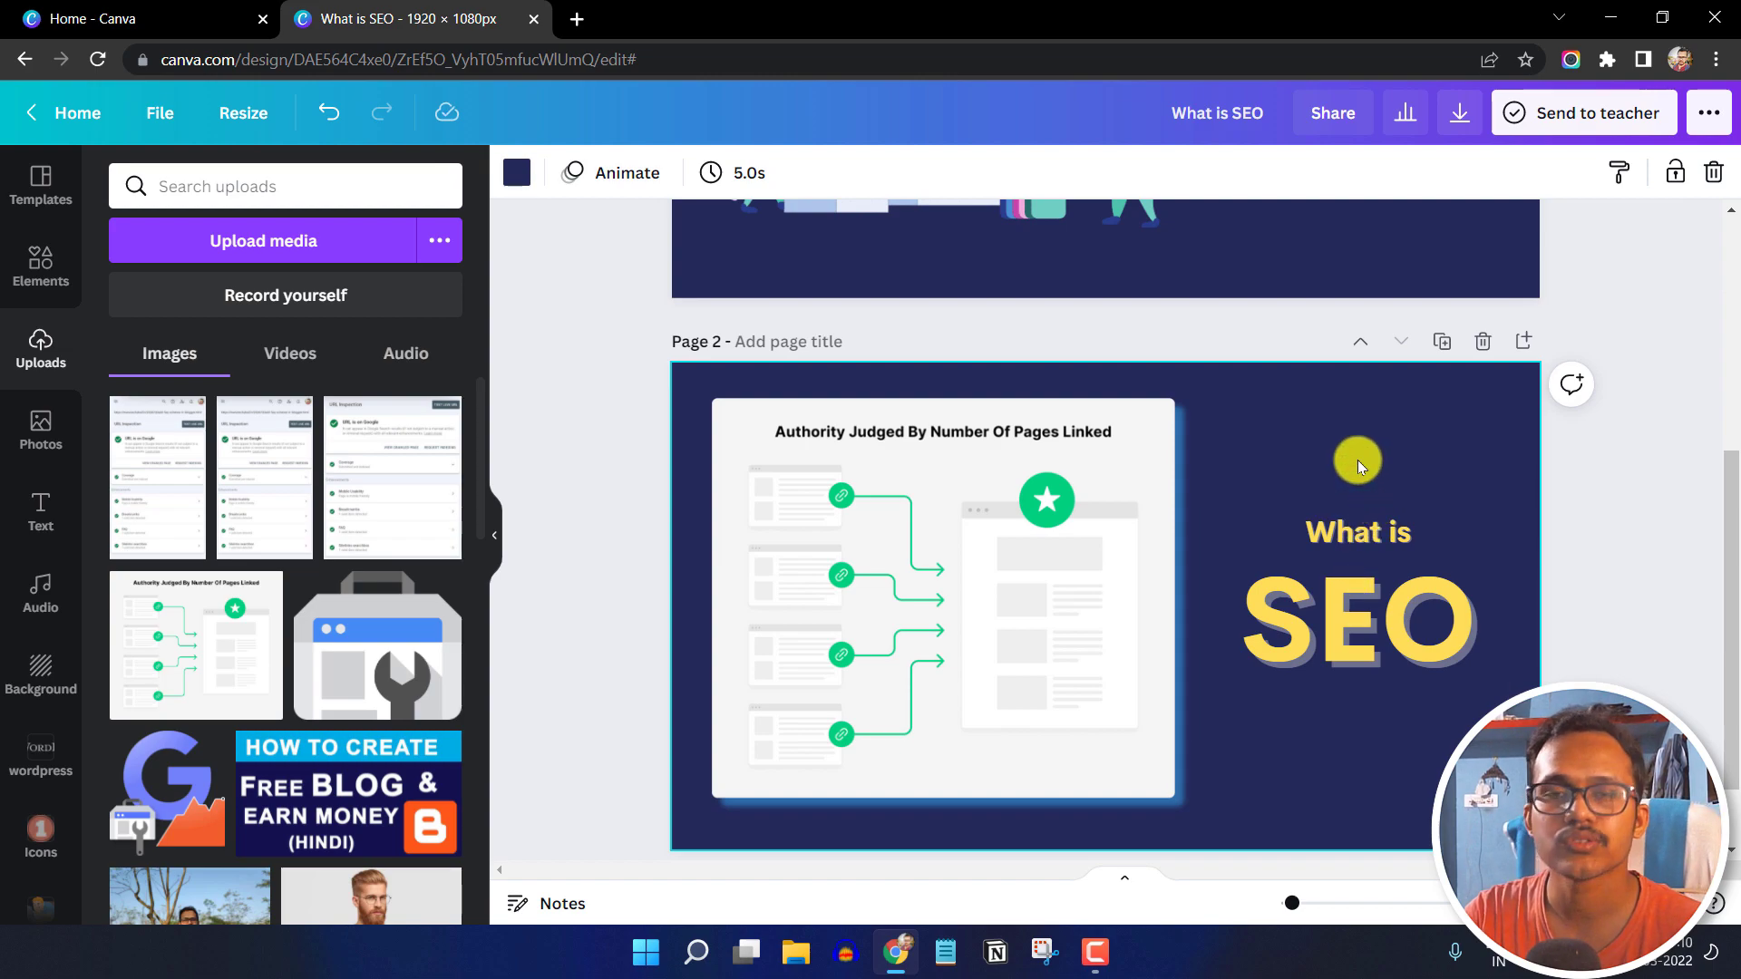
scroll(1357, 460, up, 4)
scroll(1358, 460, up, 2)
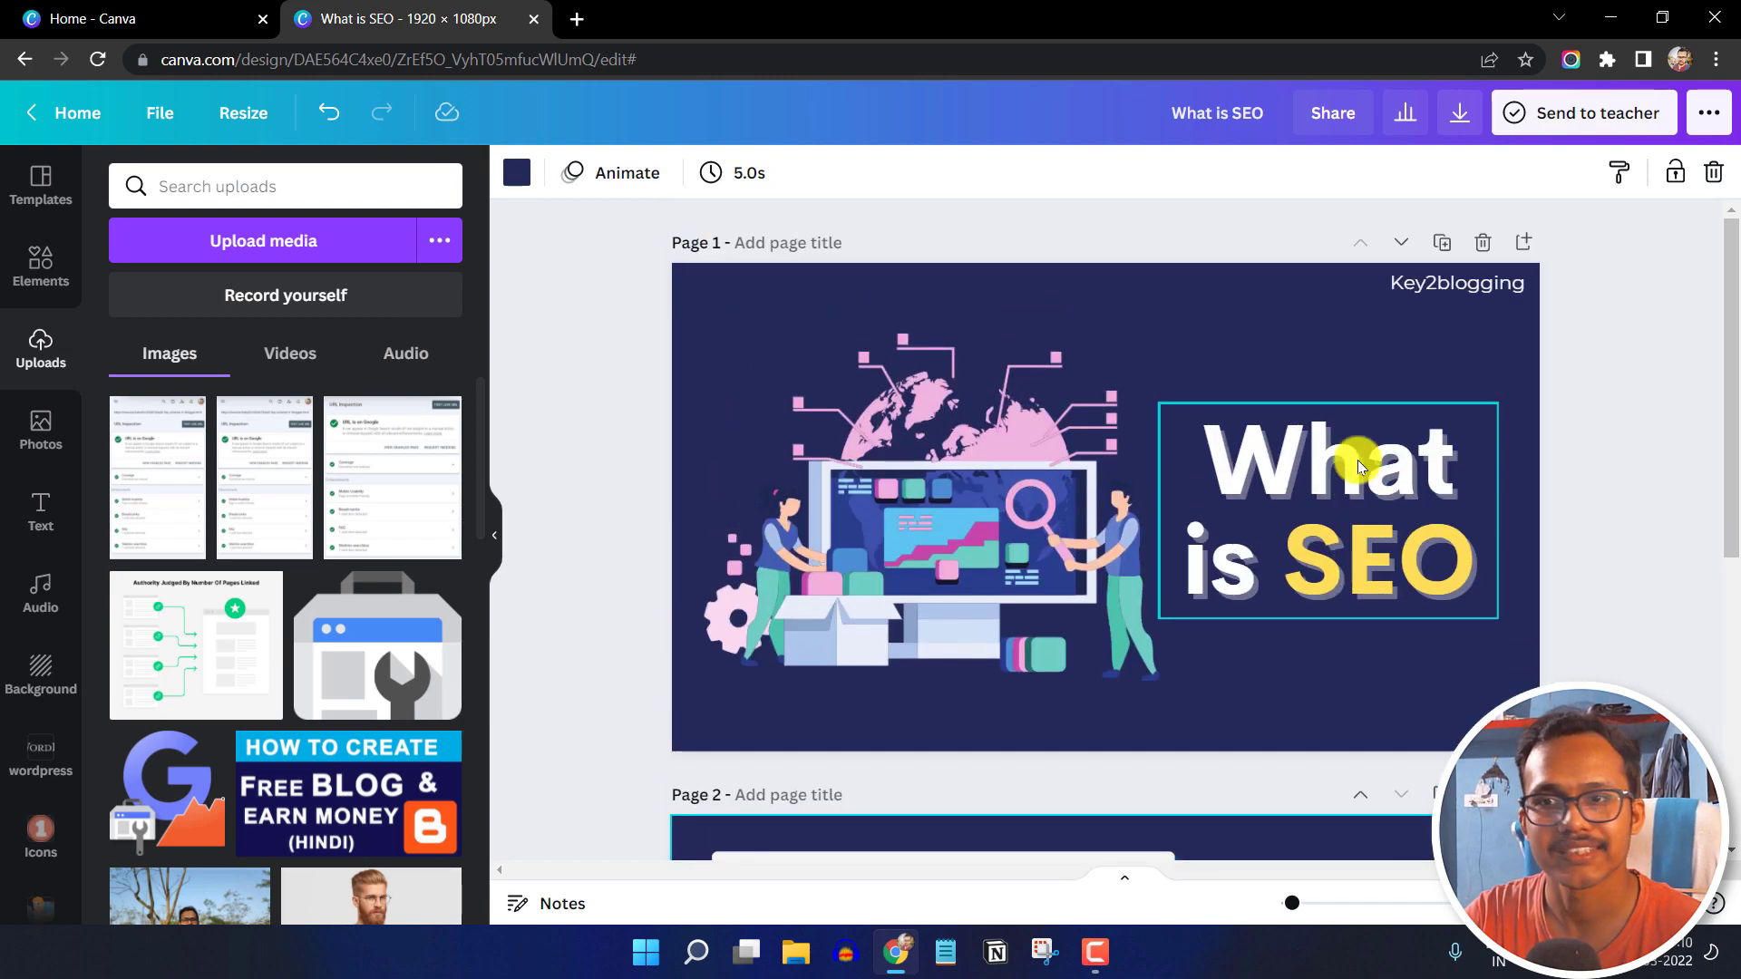